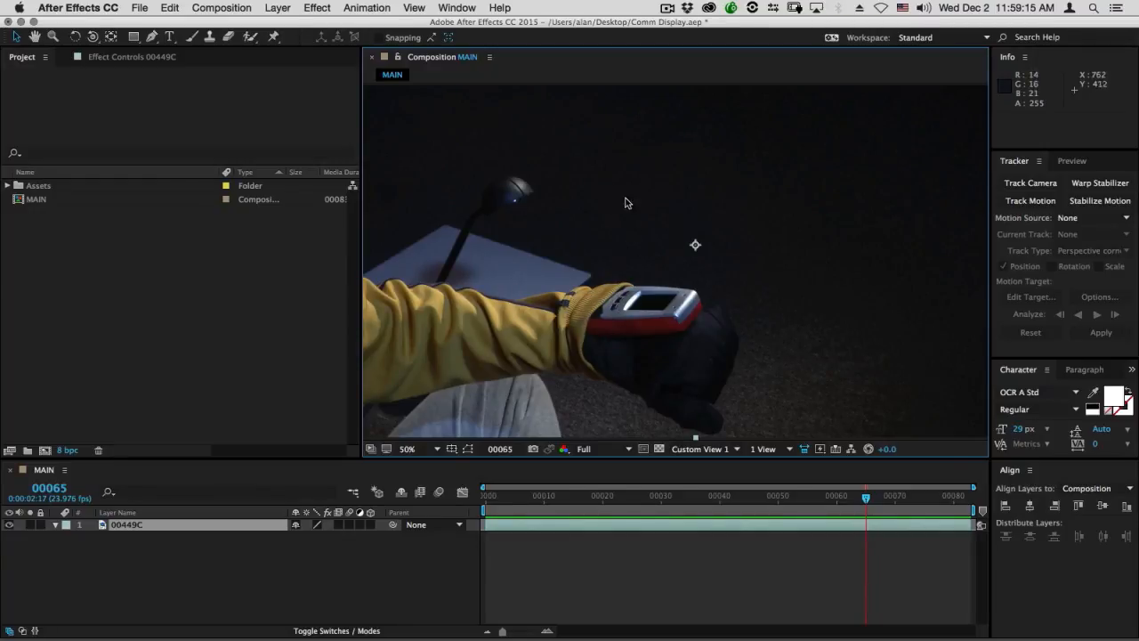
Examine the wrist device footage at several points in the timeline, ending at frame 0.
{"action": "left_click_drag", "start_coordinate": [866, 497], "coordinate": [475, 488]}
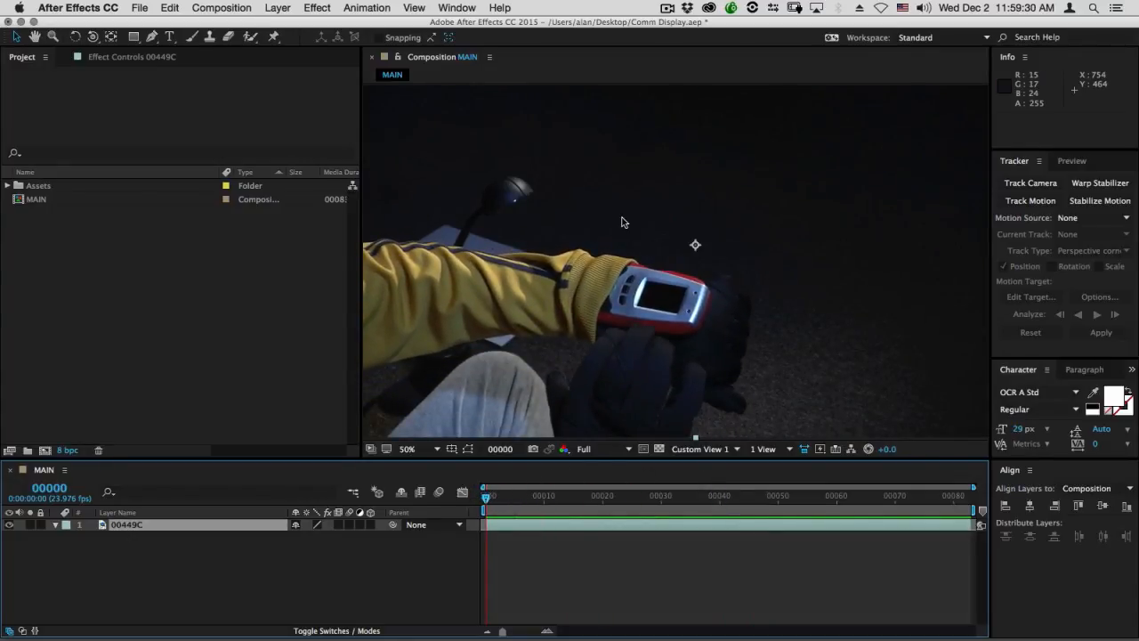
{"action": "left_click_drag", "start_coordinate": [503, 494], "coordinate": [476, 506]}
{"action": "key", "text": "comma"}
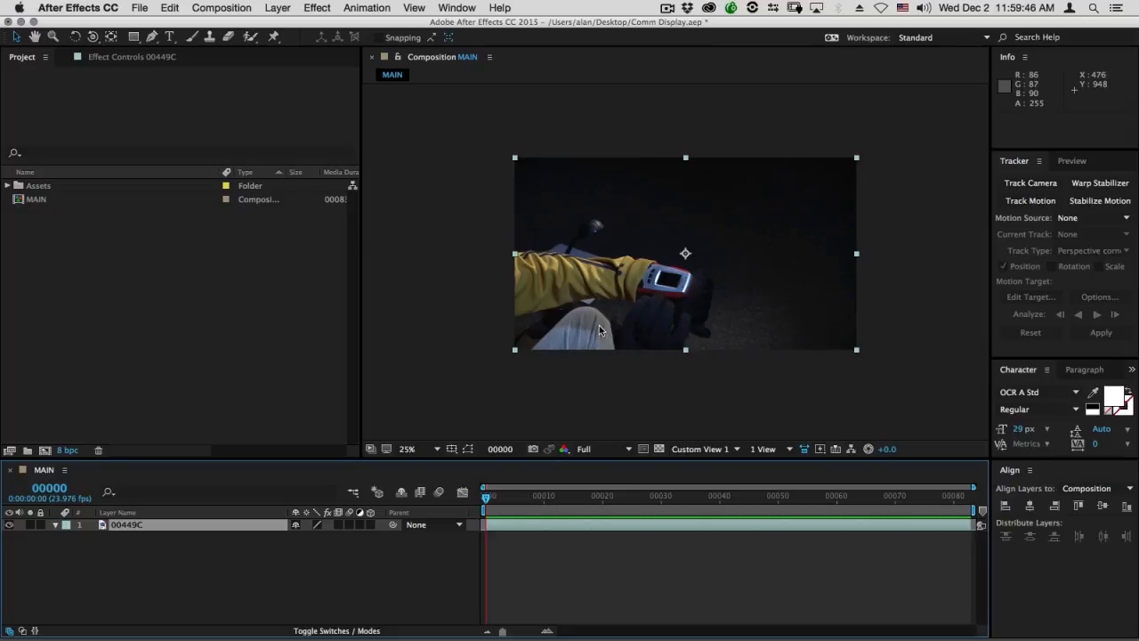
{"action": "key", "text": "period"}
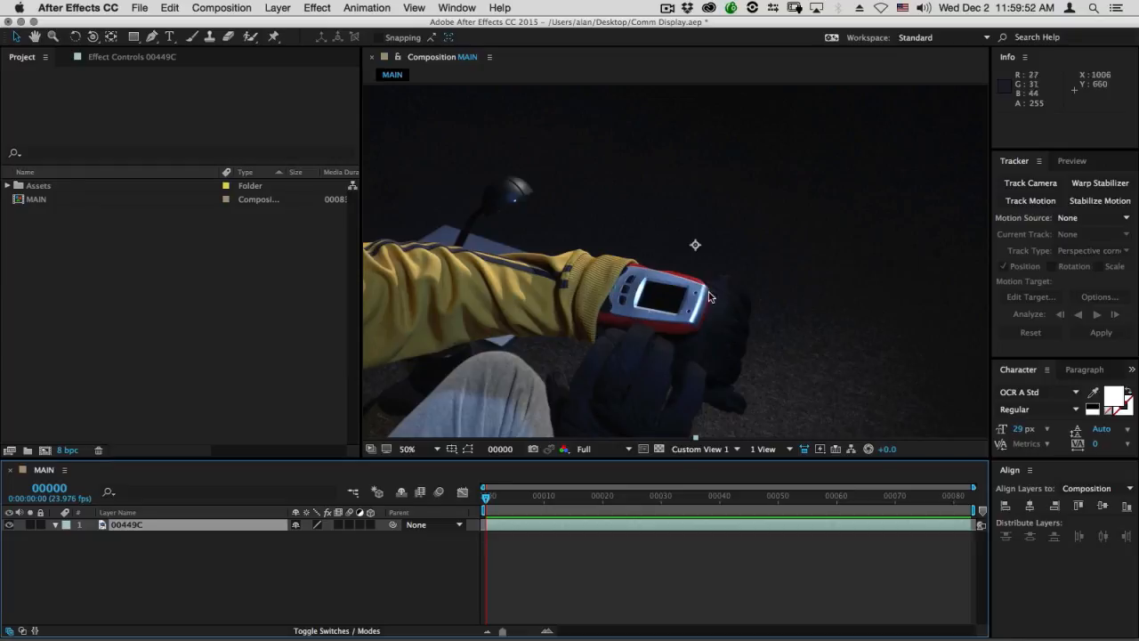
{"action": "left_click_drag", "start_coordinate": [496, 502], "coordinate": [528, 501]}
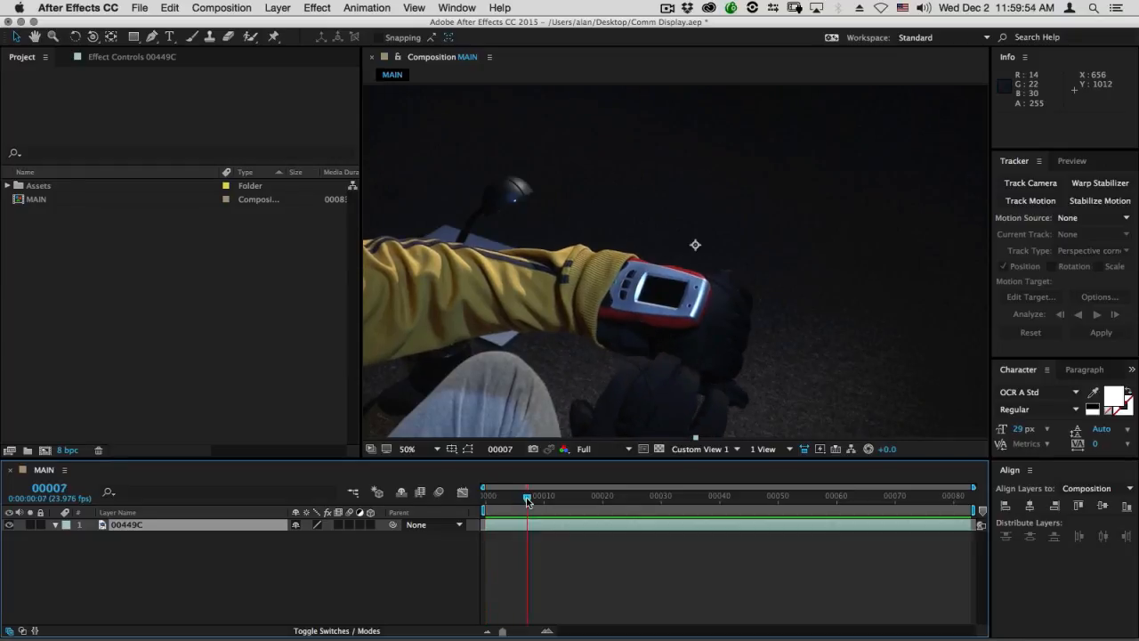
{"action": "key", "text": "Home"}
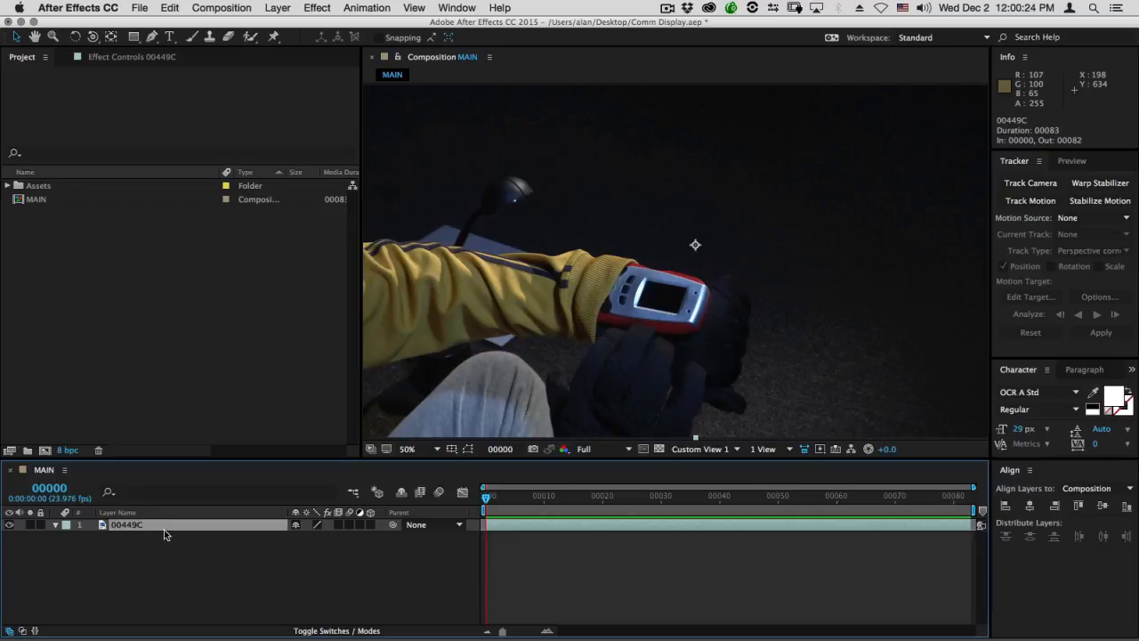
Create a medium royal blue solid measuring 1080 x 1080 px in the MAIN composition.
{"action": "key", "text": "super+y"}
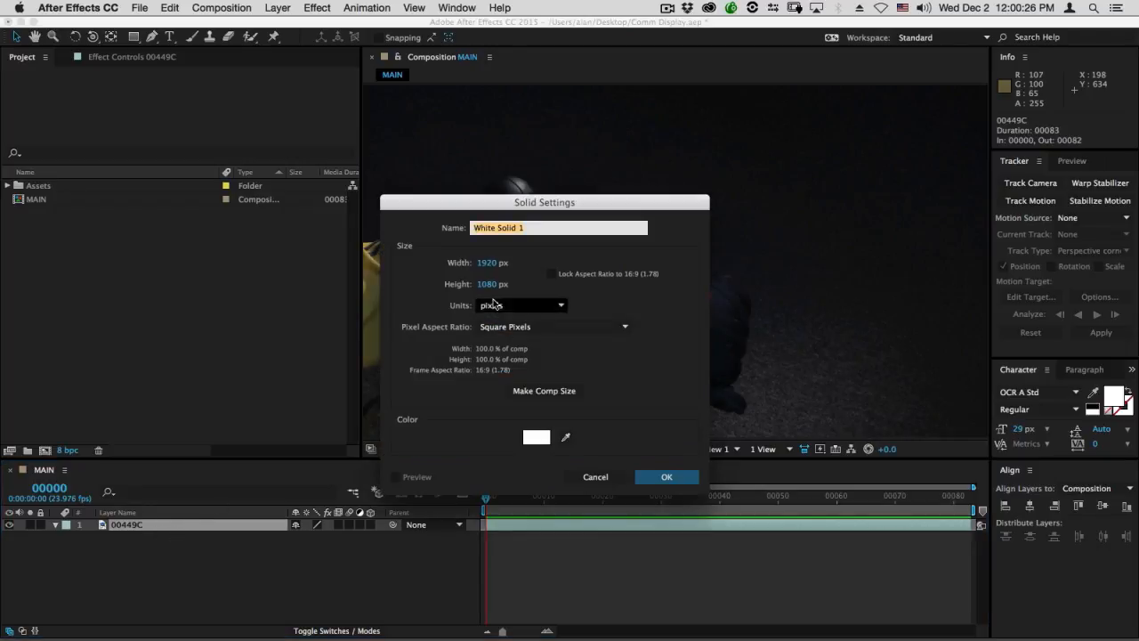
{"action": "left_click", "coordinate": [491, 264]}
{"action": "type", "text": "1080"}
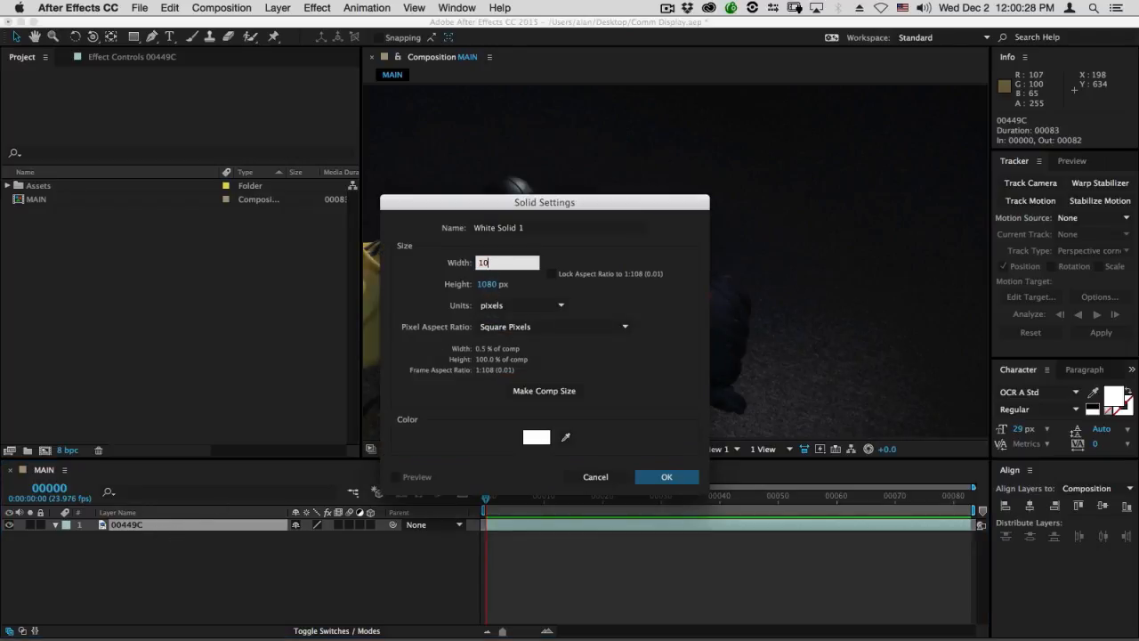
{"action": "left_click", "coordinate": [537, 436]}
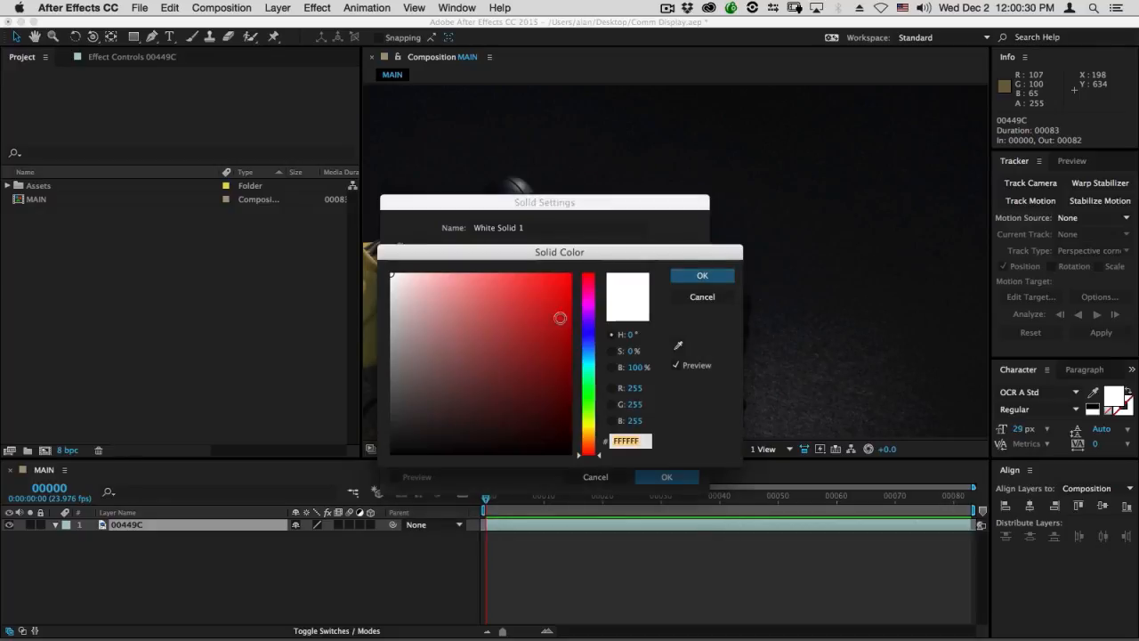
{"action": "left_click_drag", "start_coordinate": [504, 325], "coordinate": [507, 296]}
{"action": "left_click", "coordinate": [686, 273]}
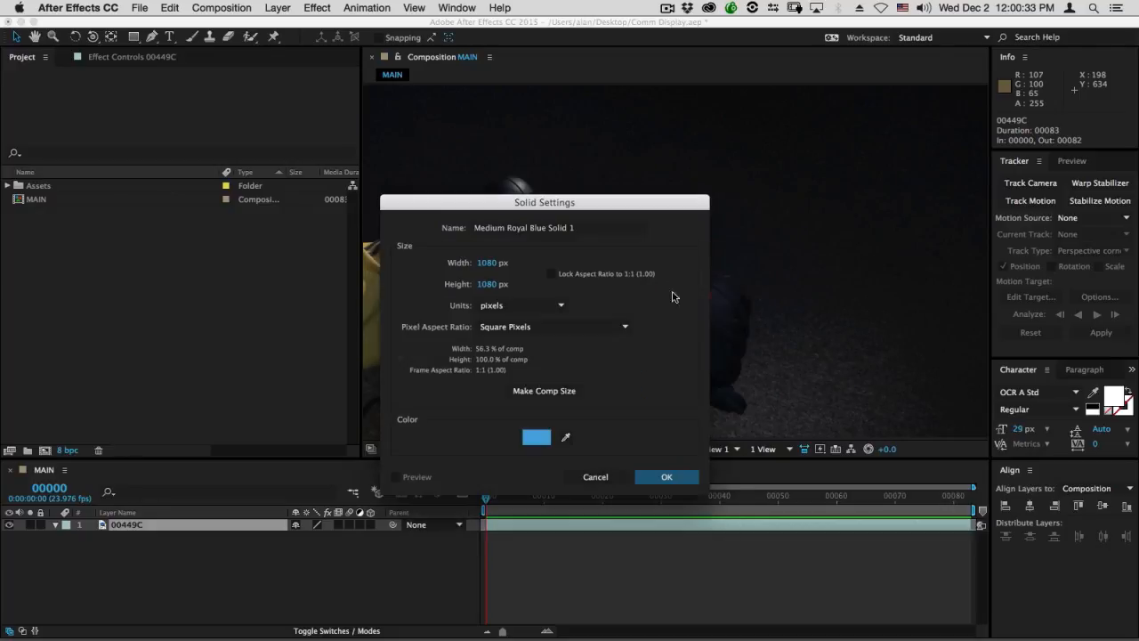
{"action": "left_click", "coordinate": [668, 475]}
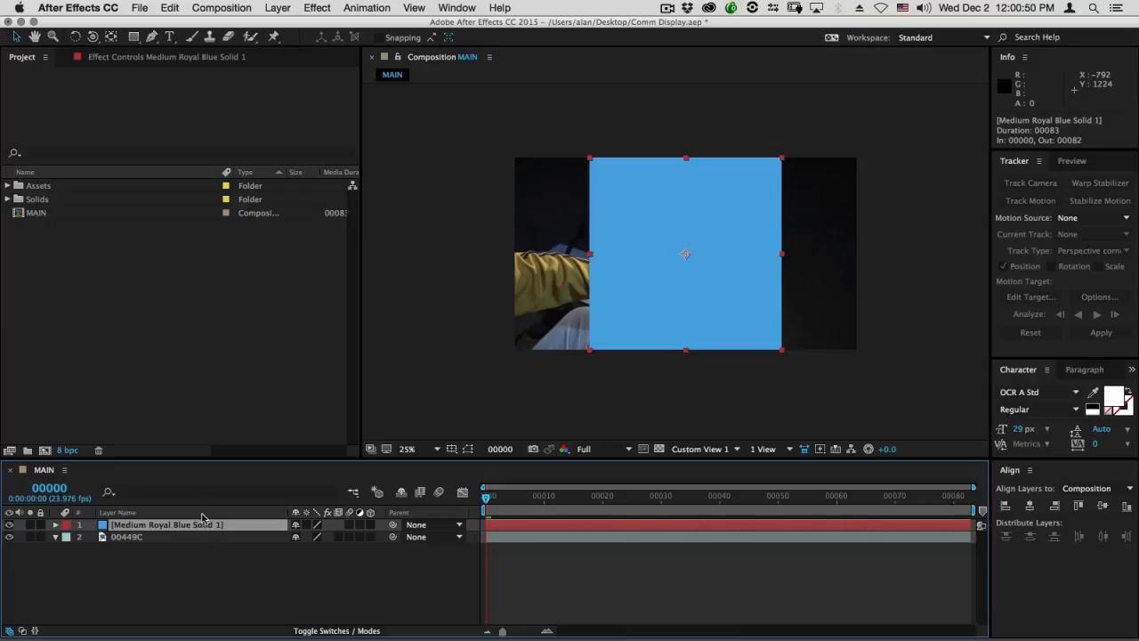
Duplicate the blue solid twice and pre-compose the lowest copy as Screen Glow, leaving all attributes in MAIN.
{"action": "key", "text": "super+d"}
{"action": "key", "text": "super+d"}
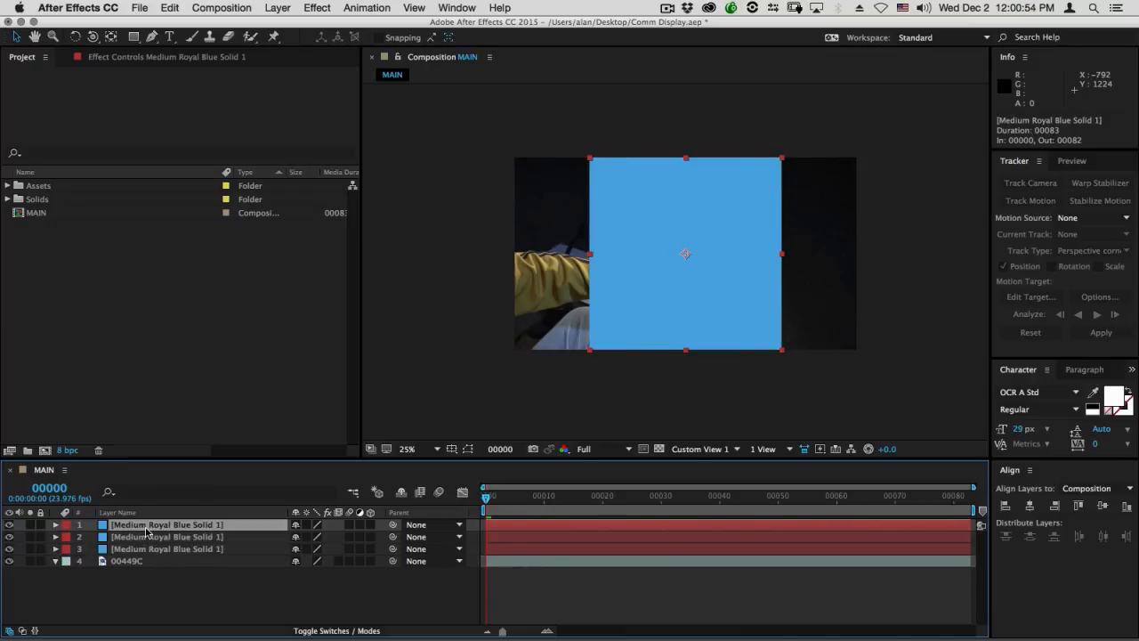
{"action": "left_click", "coordinate": [148, 549]}
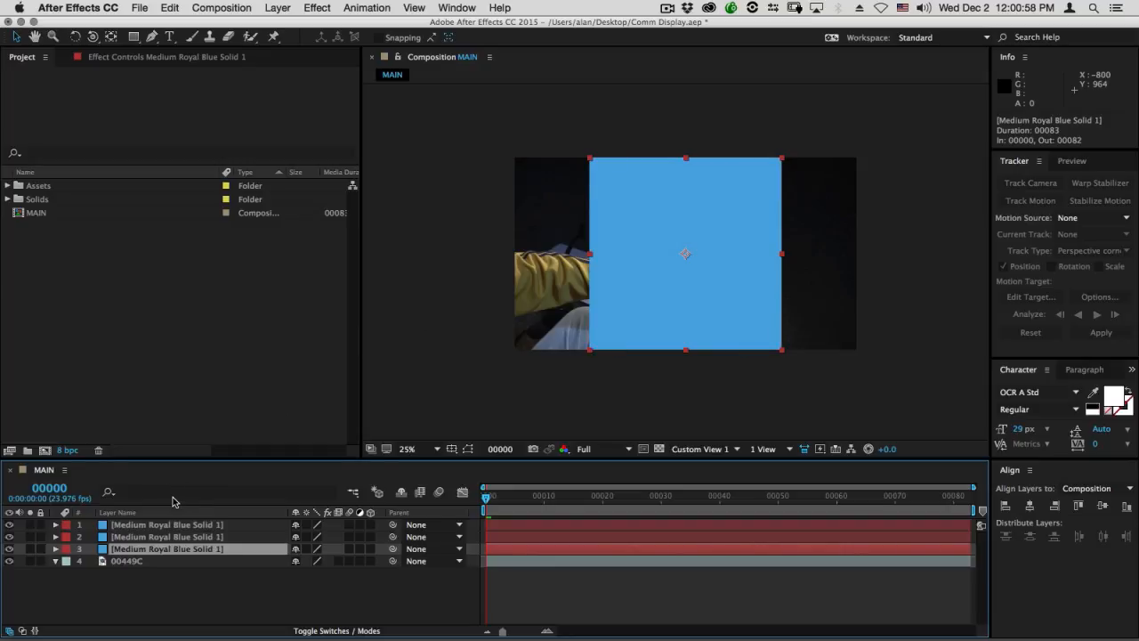
{"action": "key", "text": "super+shift+c"}
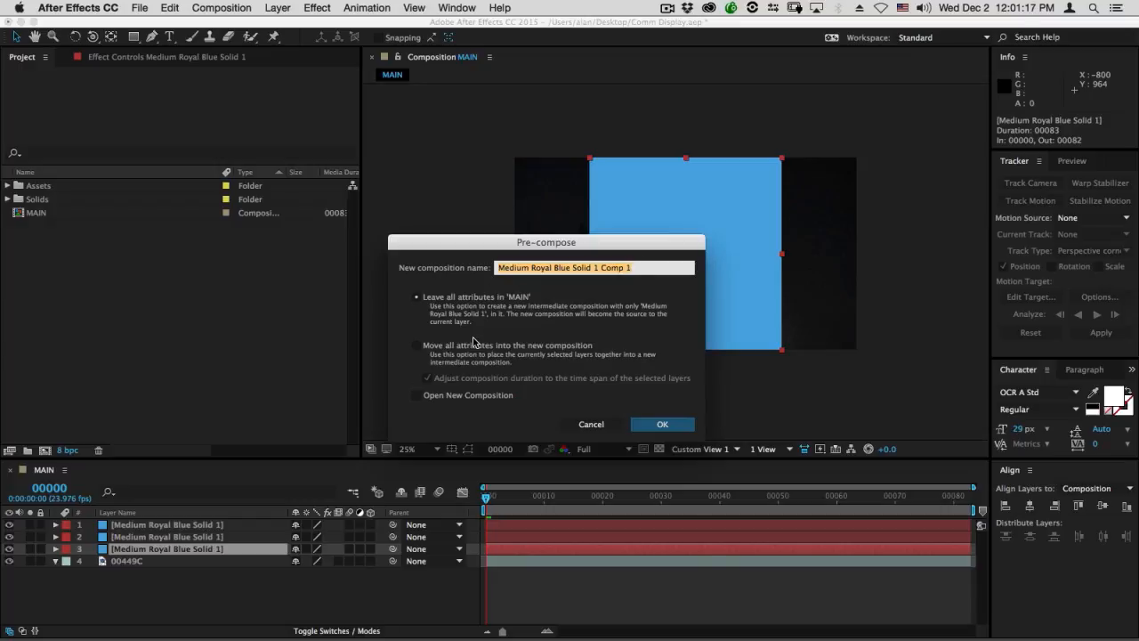
{"action": "type", "text": "Screen Glow"}
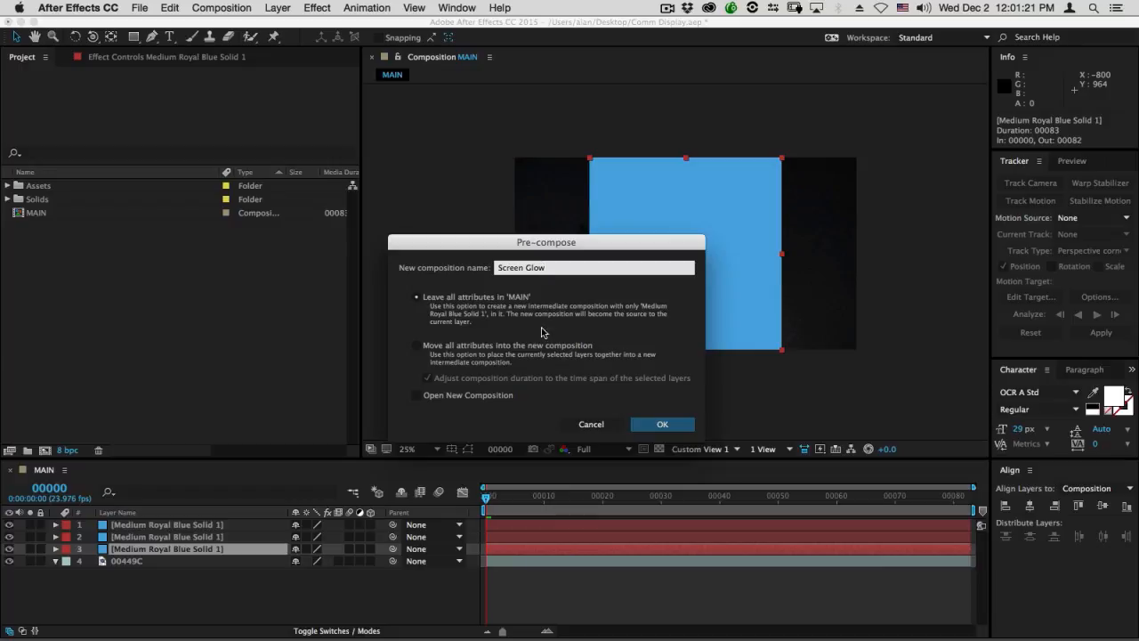
{"action": "left_click", "coordinate": [659, 424]}
Pre-compose the middle blue solid as Rays and the uppermost one as Panel, leaving all attributes in MAIN.
{"action": "left_click", "coordinate": [142, 538]}
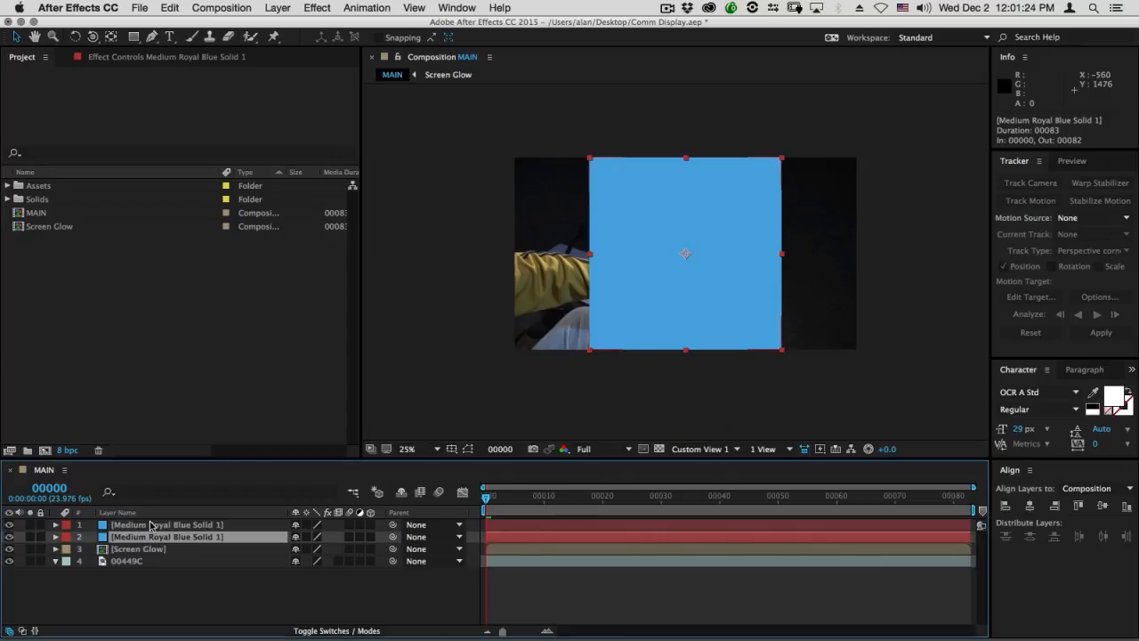
{"action": "key", "text": "super+shift+c"}
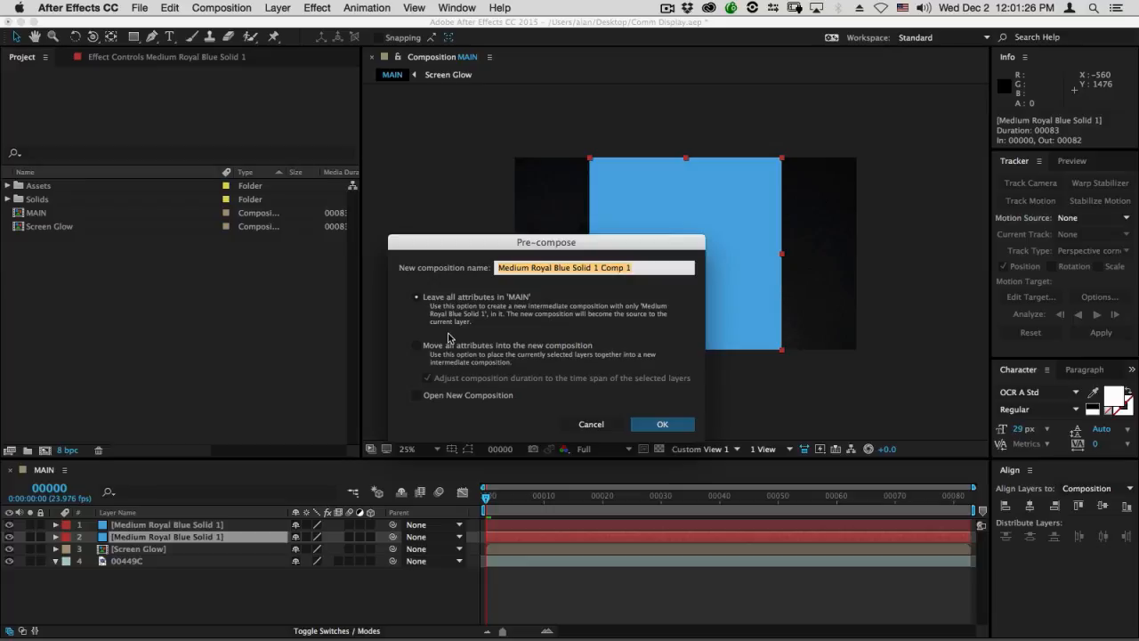
{"action": "type", "text": "Rays"}
{"action": "key", "text": "Return"}
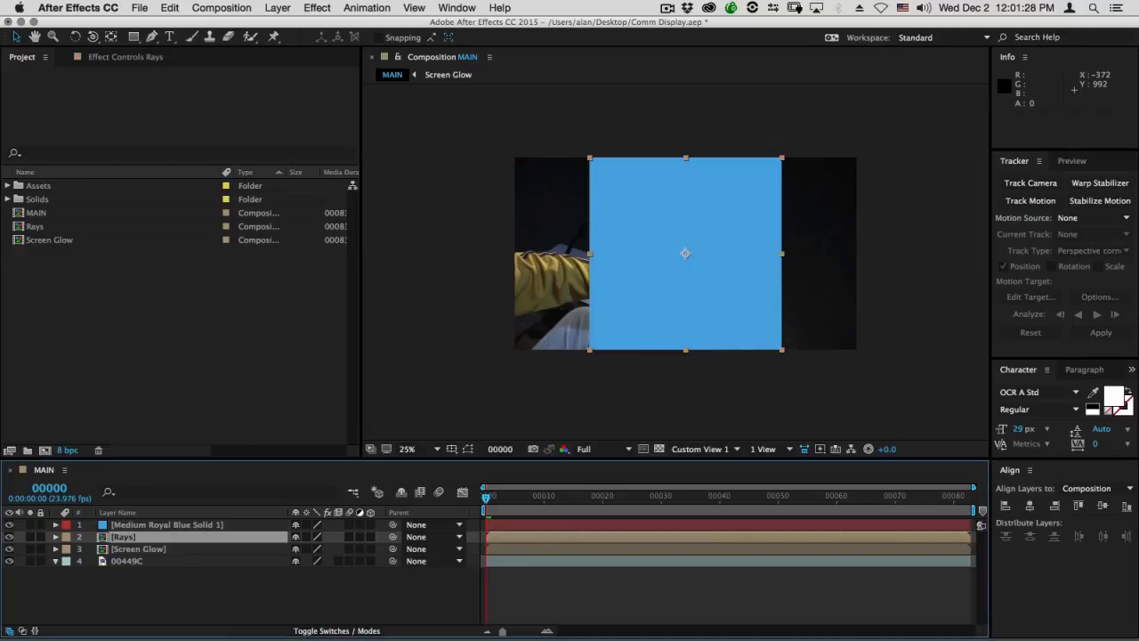
{"action": "left_click", "coordinate": [169, 526]}
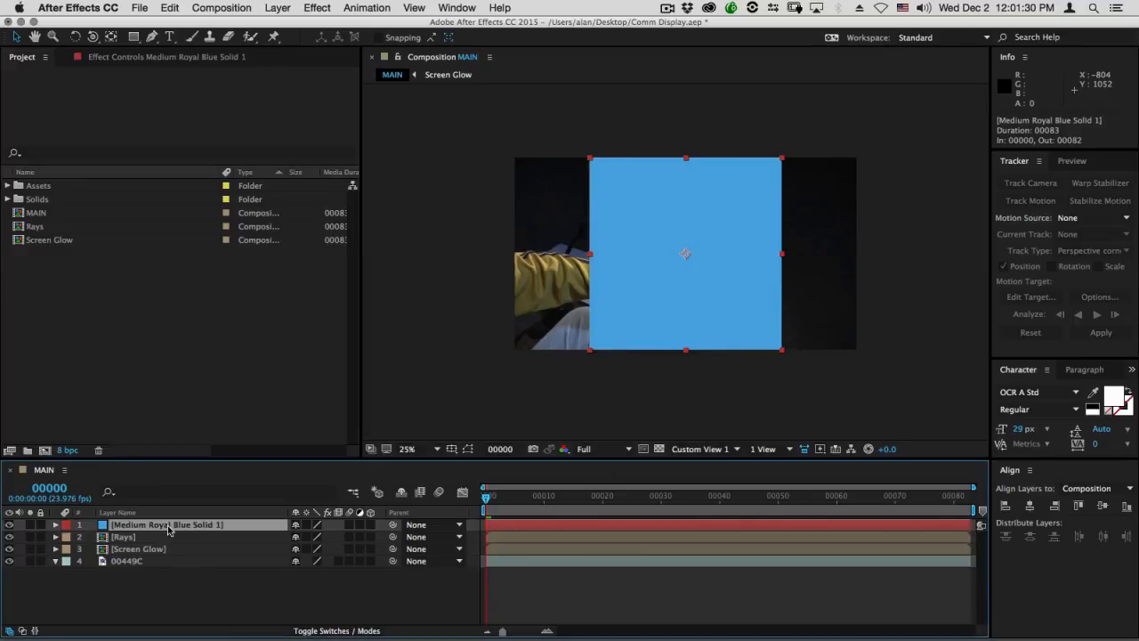
{"action": "key", "text": "super+shift+c"}
{"action": "type", "text": "Pan"}
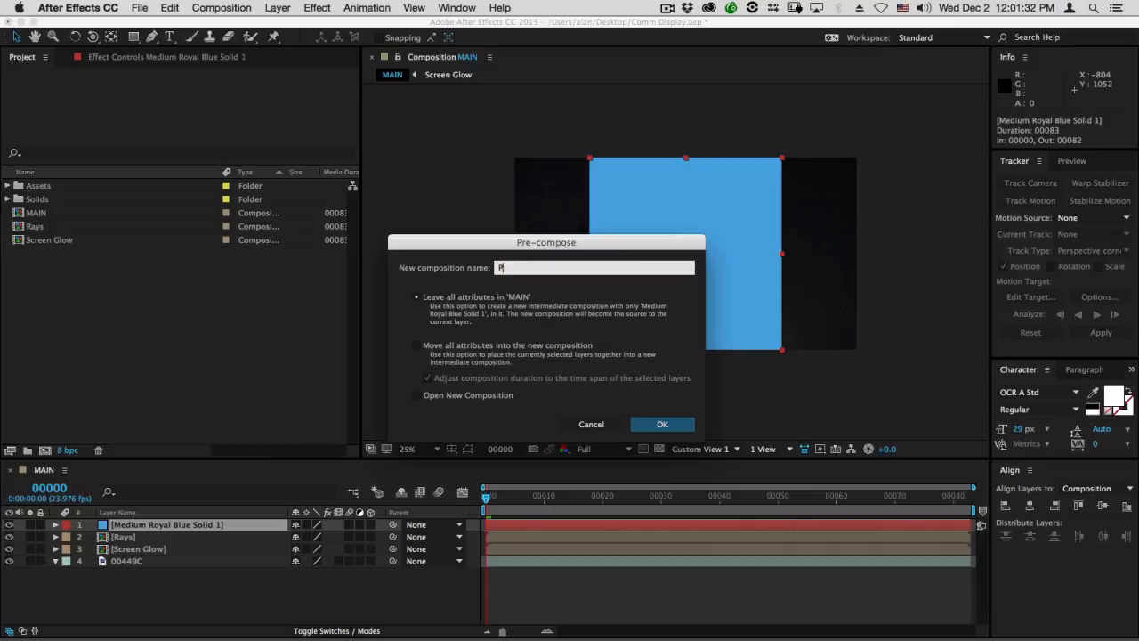
{"action": "key", "text": "Return"}
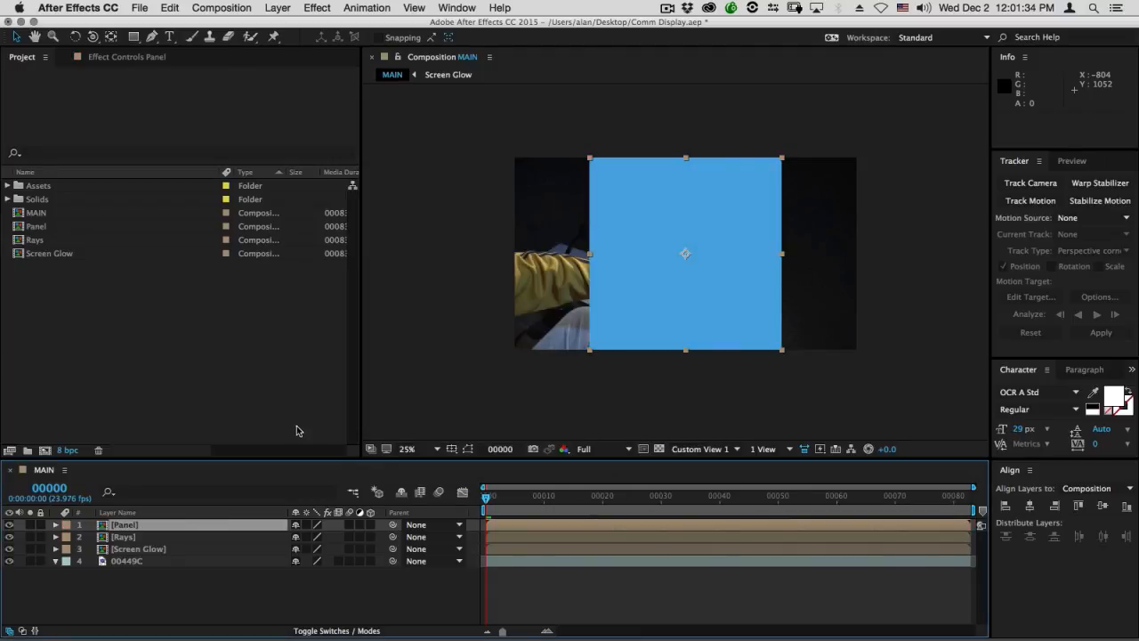
{"action": "left_click", "coordinate": [134, 548]}
{"action": "left_click", "coordinate": [132, 537]}
{"action": "left_click", "coordinate": [131, 525]}
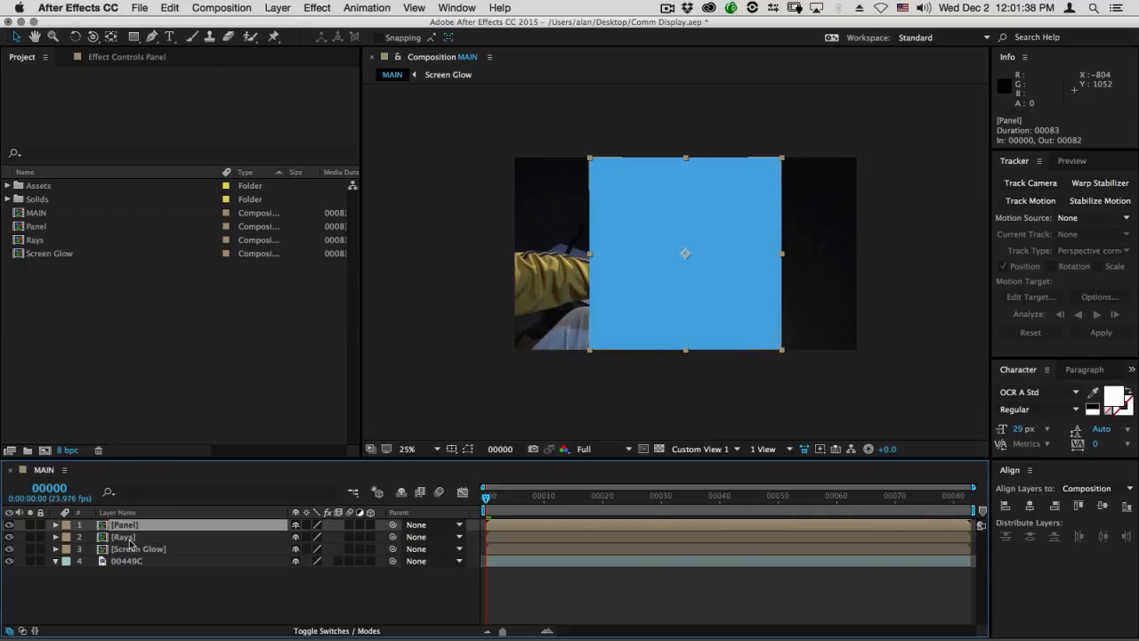
{"action": "left_click", "coordinate": [129, 538]}
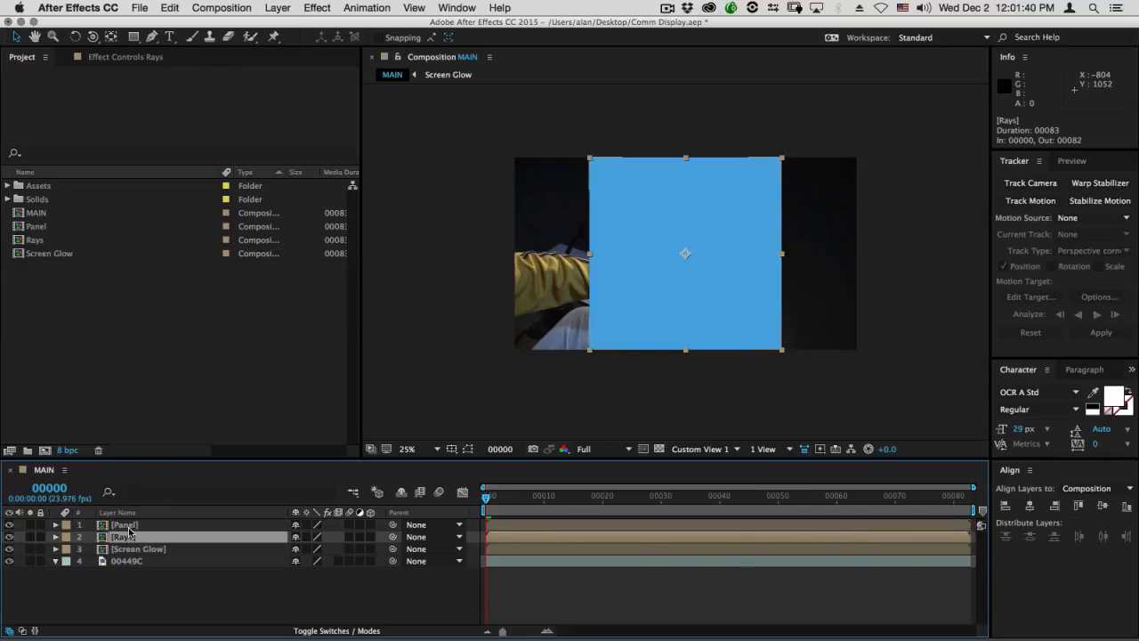
{"action": "left_click", "coordinate": [131, 525]}
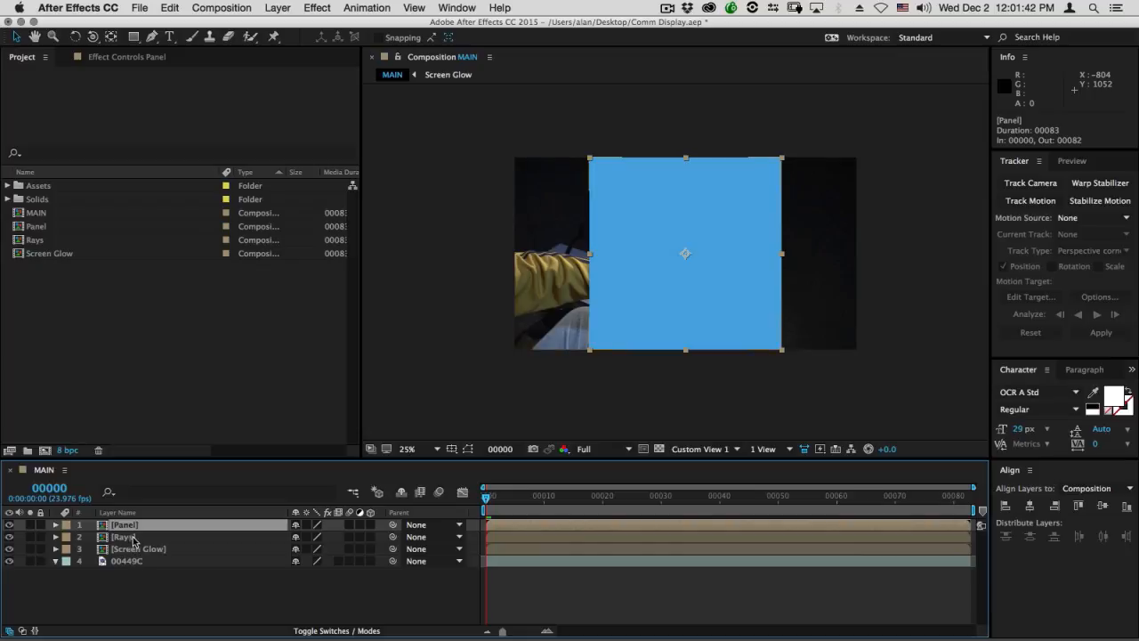
In the Panel composition, add a full-size rectangular mask to the blue solid and narrow it symmetrically to 37% width.
{"action": "double_click", "coordinate": [131, 525]}
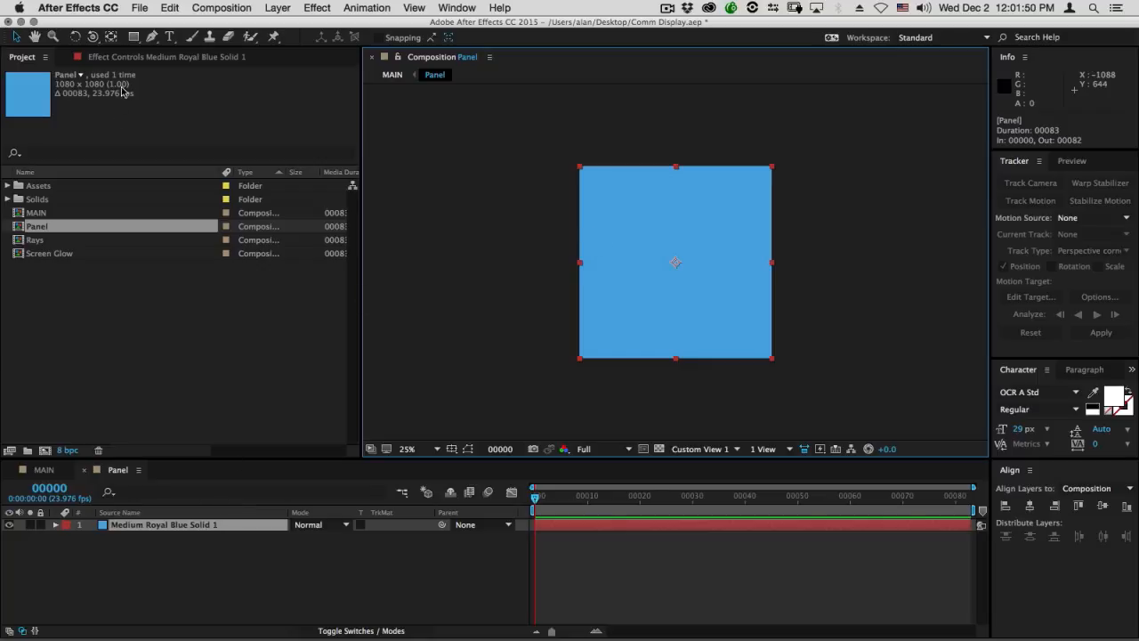
{"action": "double_click", "coordinate": [134, 37]}
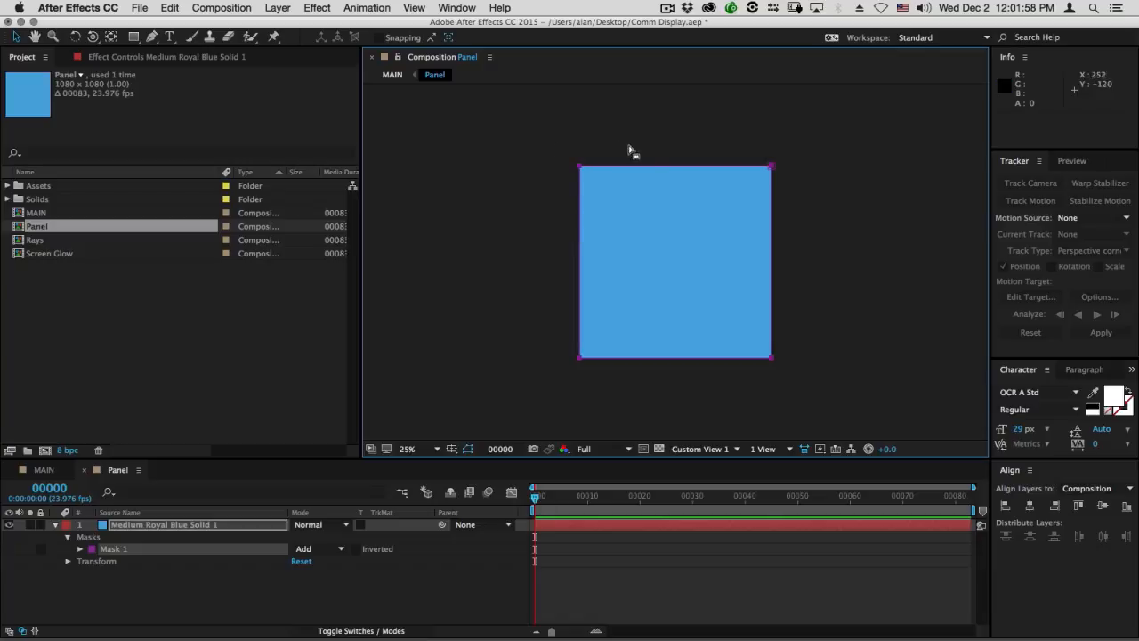
{"action": "double_click", "coordinate": [772, 168]}
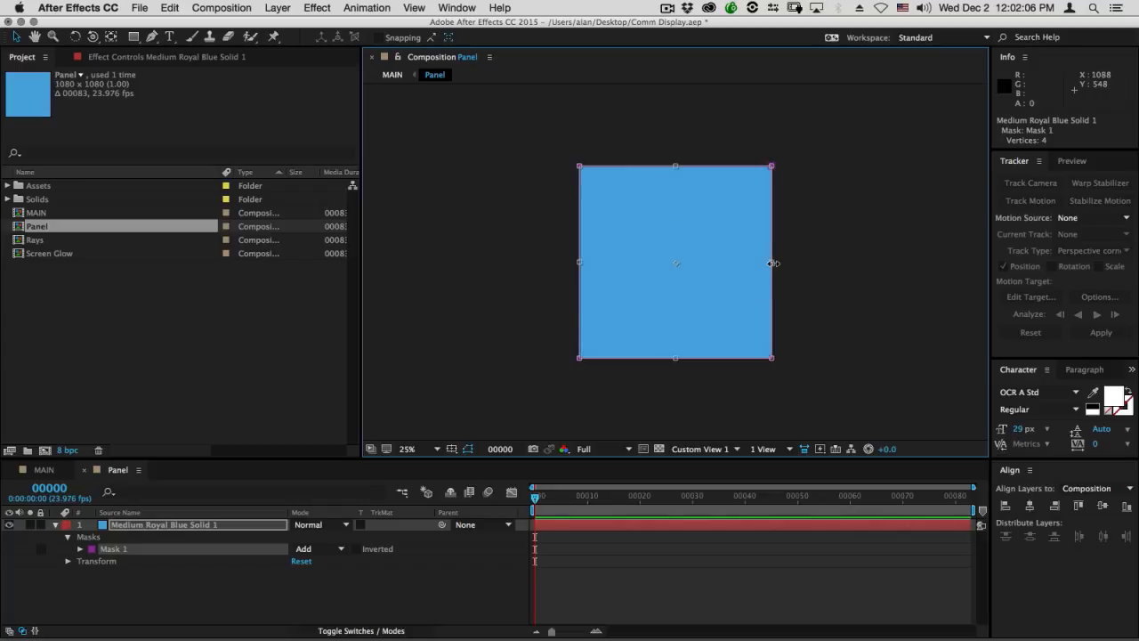
{"action": "left_click_drag", "start_coordinate": [773, 262], "coordinate": [713, 264]}
{"action": "left_click", "coordinate": [719, 218]}
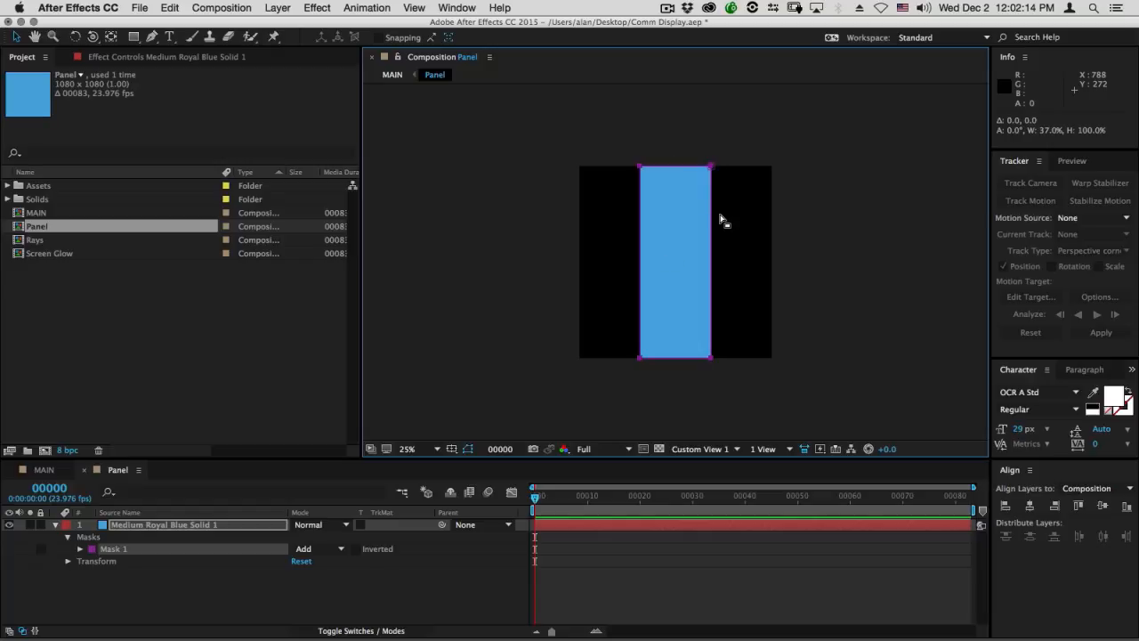
Lower the mask's two top vertices together to leave a small gap below the Panel composition's upper edge.
{"action": "left_click_drag", "start_coordinate": [618, 141], "coordinate": [711, 183]}
{"action": "key", "text": "Down"}
{"action": "key", "text": "Down"}
{"action": "key", "text": "Down"}
{"action": "key", "text": "Down"}
{"action": "key", "text": "Up"}
{"action": "key", "text": "Up"}
{"action": "key", "text": "Up"}
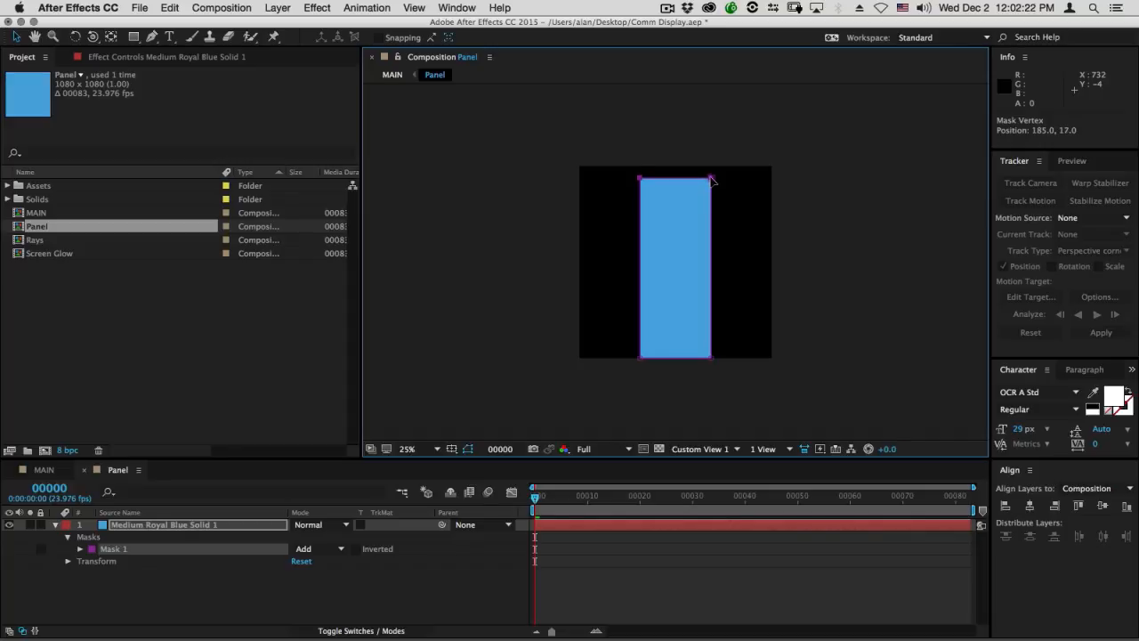
{"action": "key", "text": "period"}
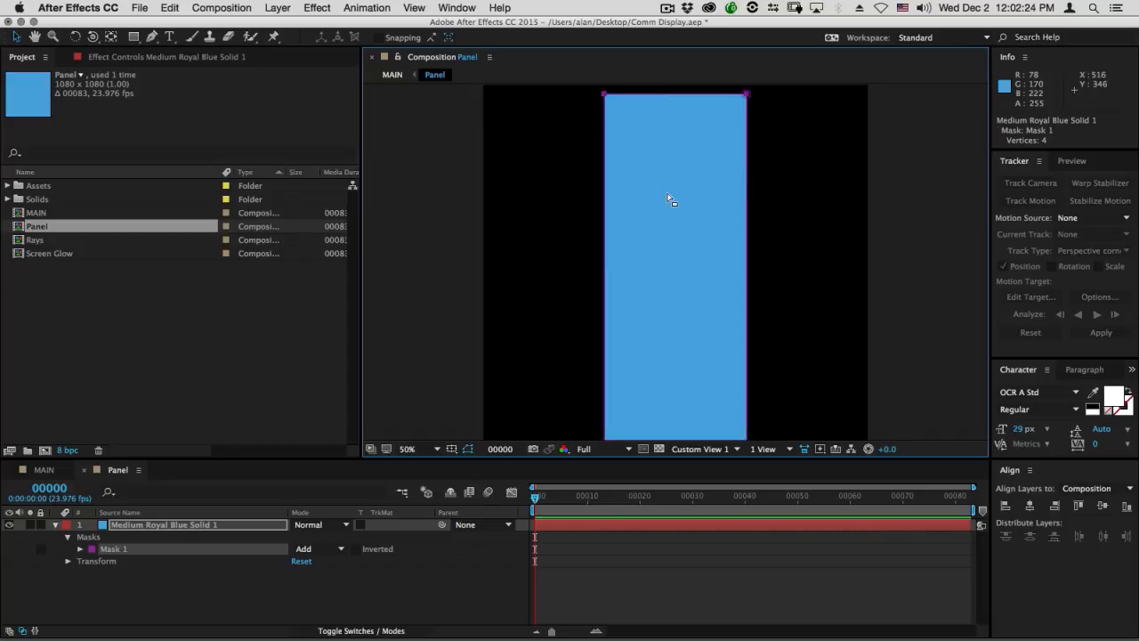
{"action": "key", "text": "comma"}
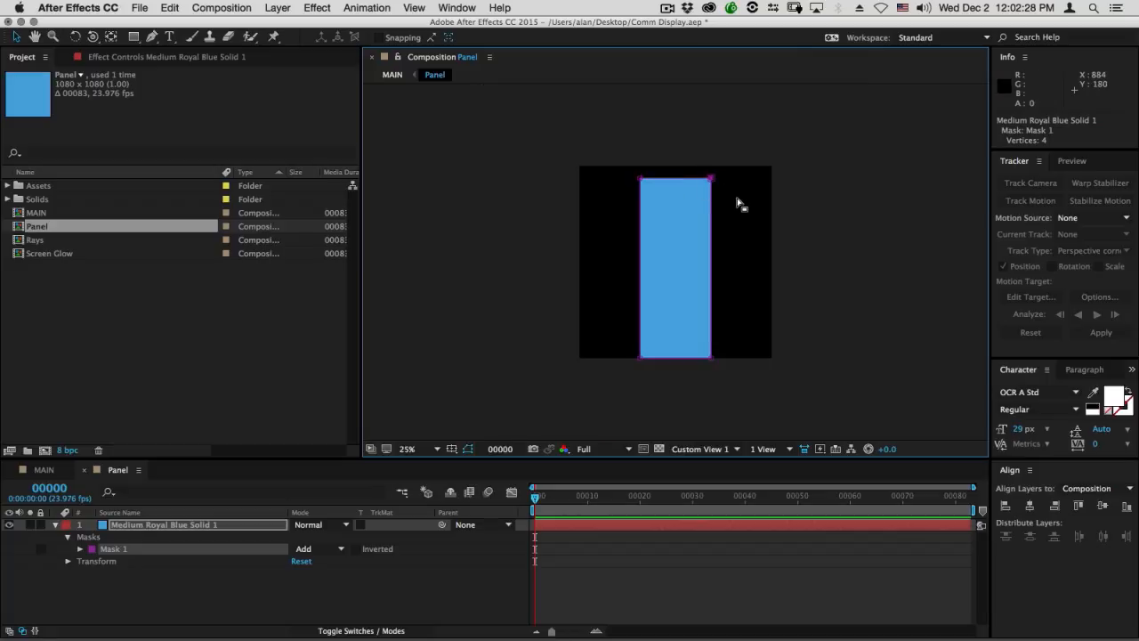
Spread the mask's two top vertices outward by equal amounts, making the panel wider at the top than at the base.
{"action": "key", "text": "shift+Right"}
{"action": "key", "text": "shift+Right"}
{"action": "key", "text": "shift+Right"}
{"action": "key", "text": "shift+Right"}
{"action": "key", "text": "shift+Right"}
{"action": "key", "text": "shift+Left"}
{"action": "key", "text": "shift+Left"}
{"action": "key", "text": "shift+Left"}
{"action": "key", "text": "shift+Left"}
{"action": "key", "text": "shift+Left"}
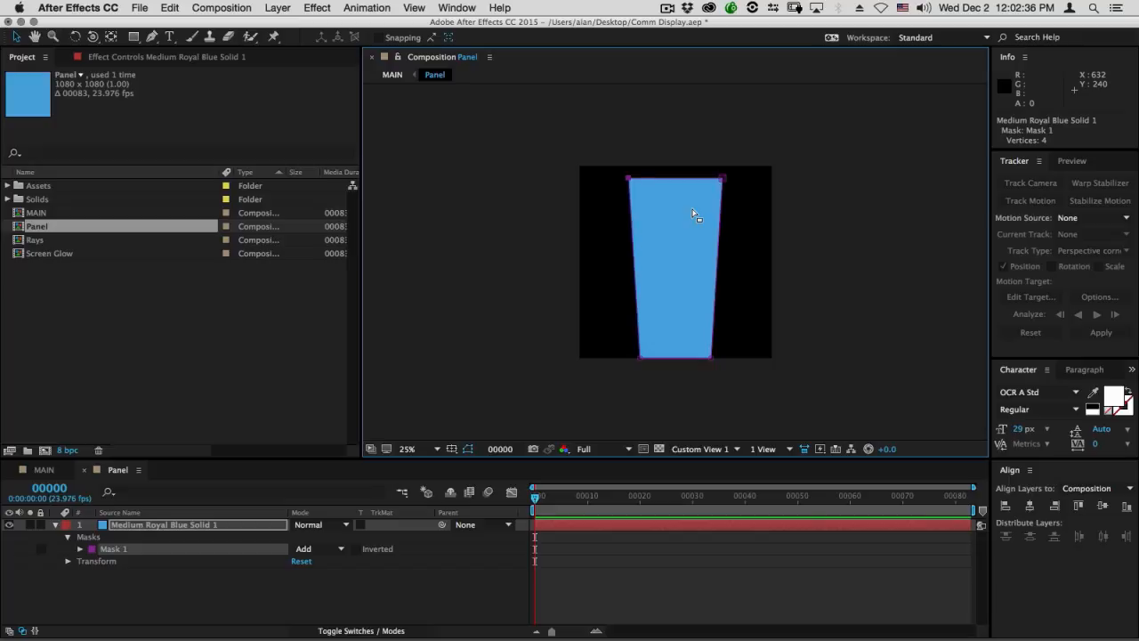
Bevel the mask's upper-left corner by adding a vertex on each adjoining edge and deleting the corner vertex.
{"action": "scroll", "coordinate": [674, 204], "scroll_direction": "up", "scroll_amount": 5}
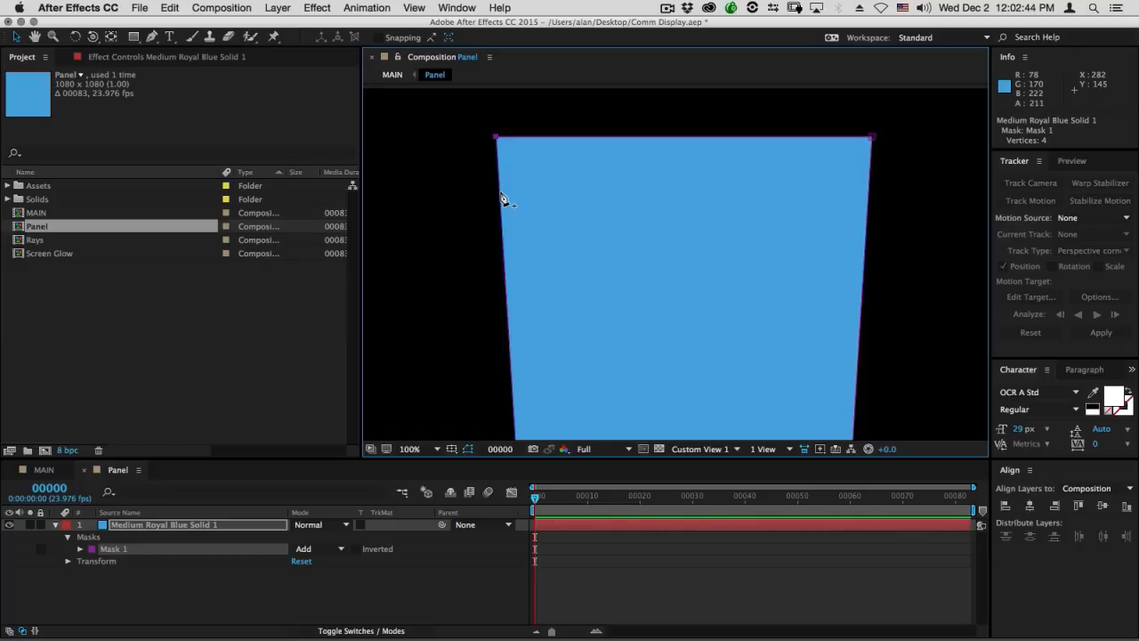
{"action": "left_click", "coordinate": [499, 195]}
{"action": "left_click", "coordinate": [548, 137]}
{"action": "left_click", "coordinate": [497, 138]}
{"action": "key", "text": "Delete"}
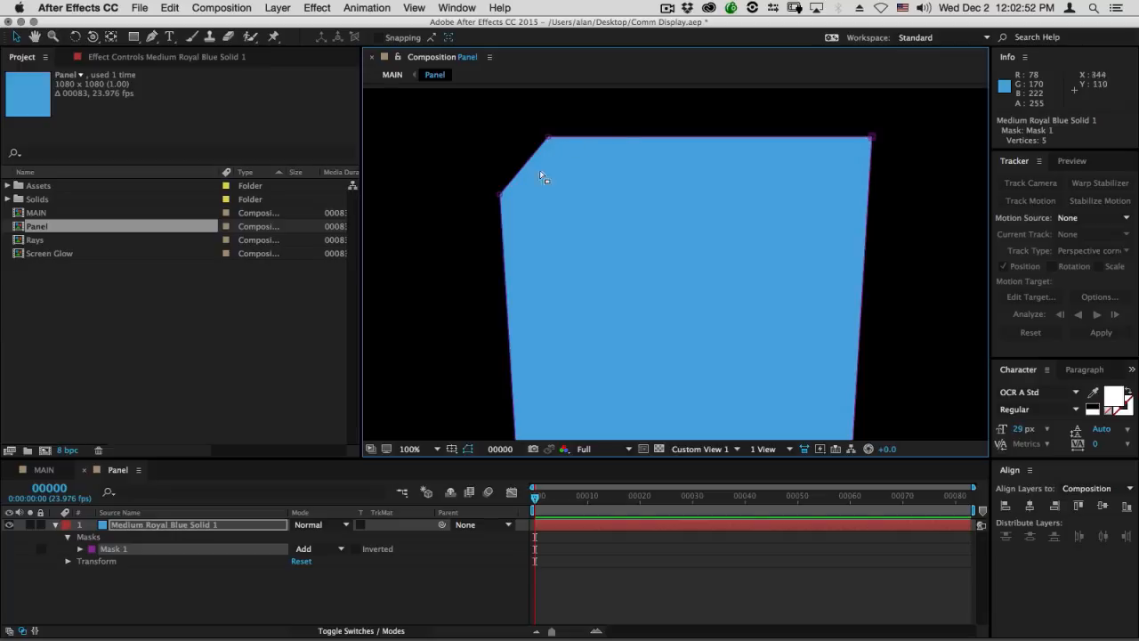
Bevel the mask's upper-right corner with a larger diagonal cut and adjust its side vertex.
{"action": "left_click", "coordinate": [732, 138]}
{"action": "left_click", "coordinate": [861, 302]}
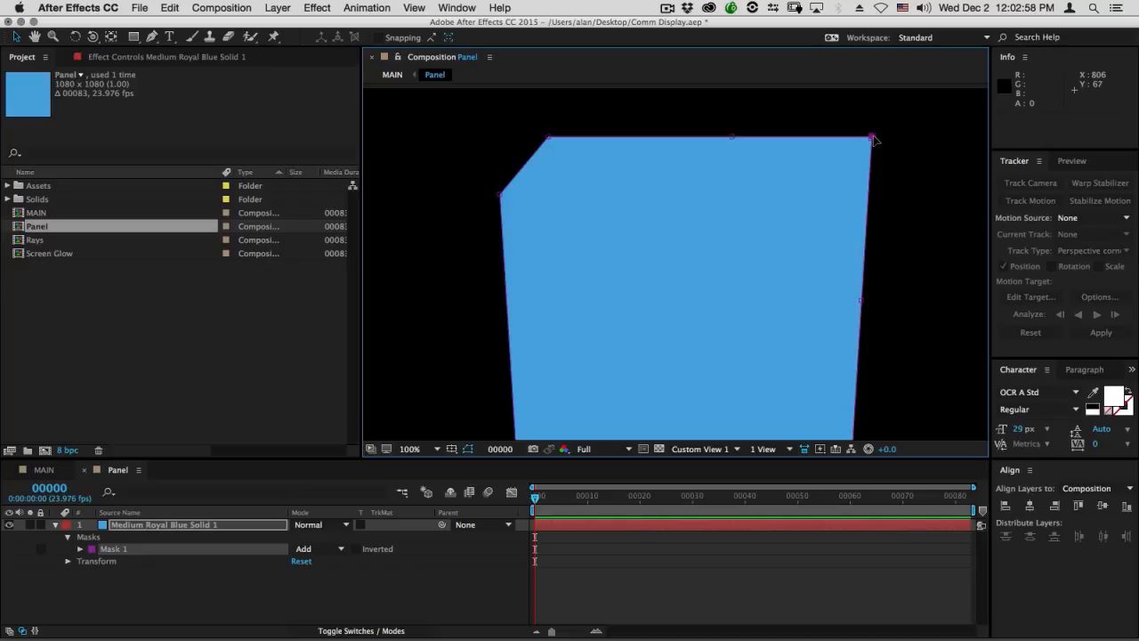
{"action": "key", "text": "Delete"}
{"action": "key", "text": "comma"}
{"action": "left_click_drag", "start_coordinate": [767, 252], "coordinate": [775, 149]}
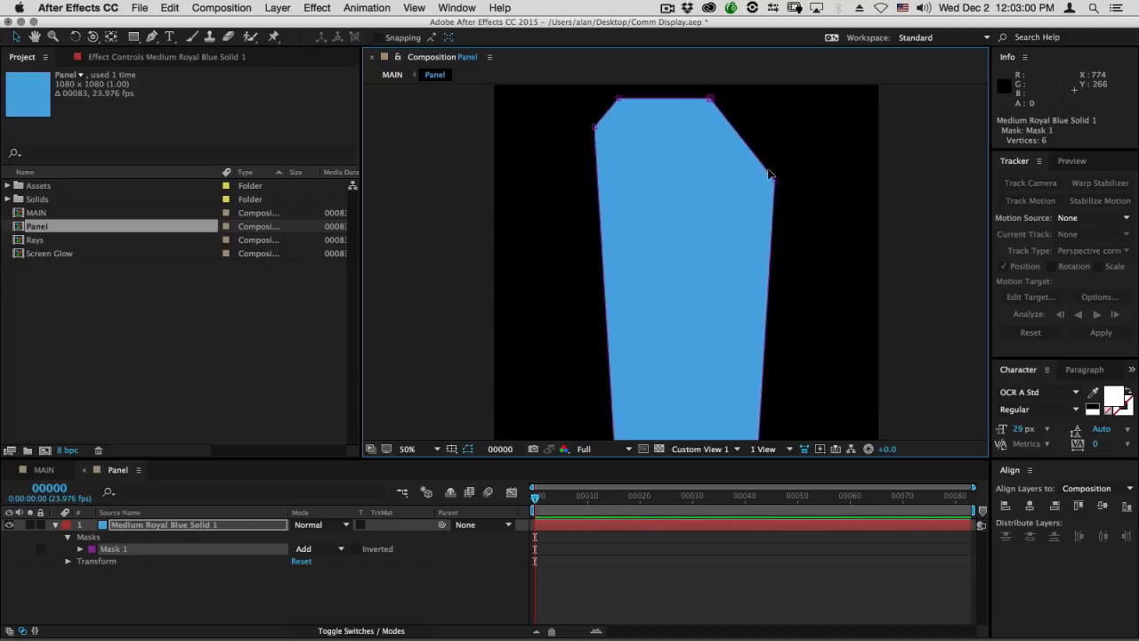
Draw a thin horizontal rectangular mask across the panel's left edge below mid-height and set its mode to Subtract.
{"action": "key", "text": "comma"}
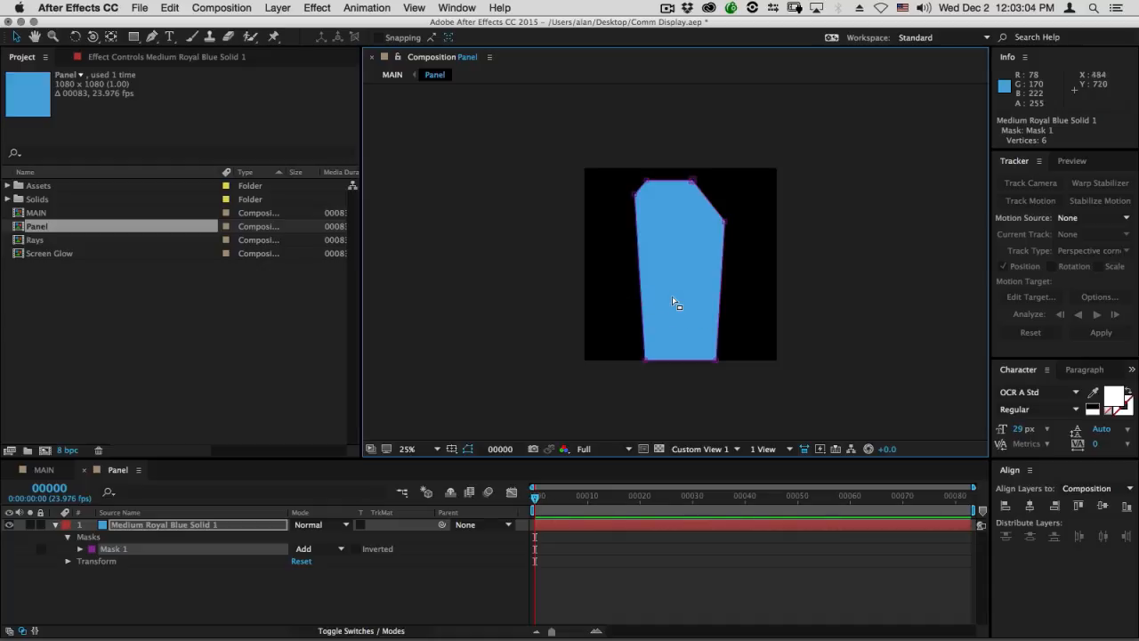
{"action": "key", "text": "period"}
{"action": "left_click_drag", "start_coordinate": [667, 318], "coordinate": [682, 266]}
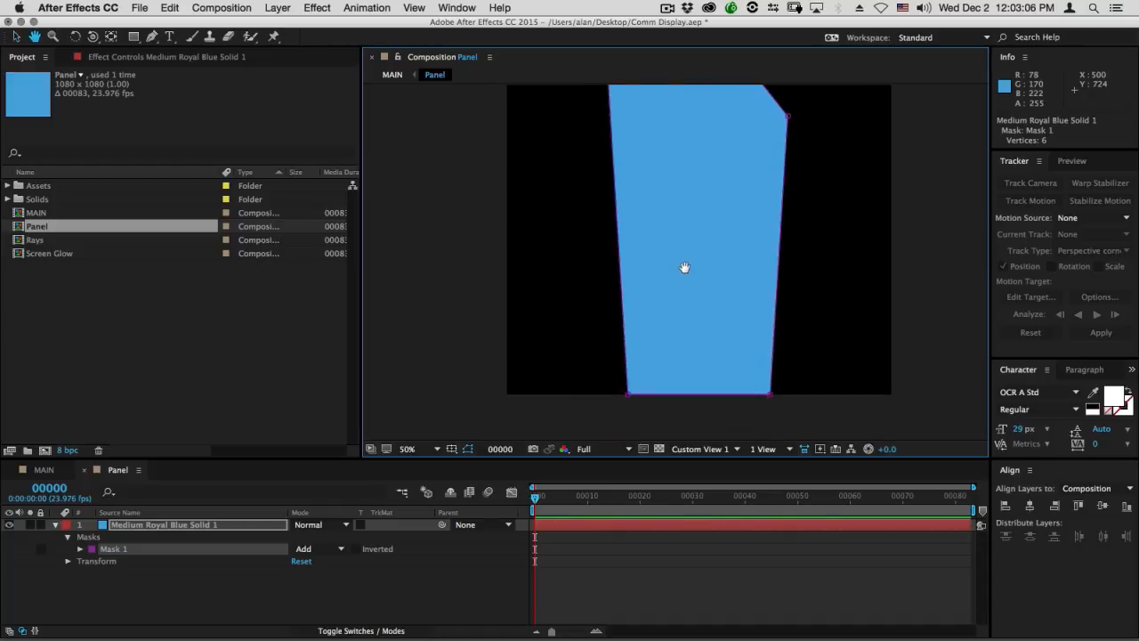
{"action": "key", "text": "q"}
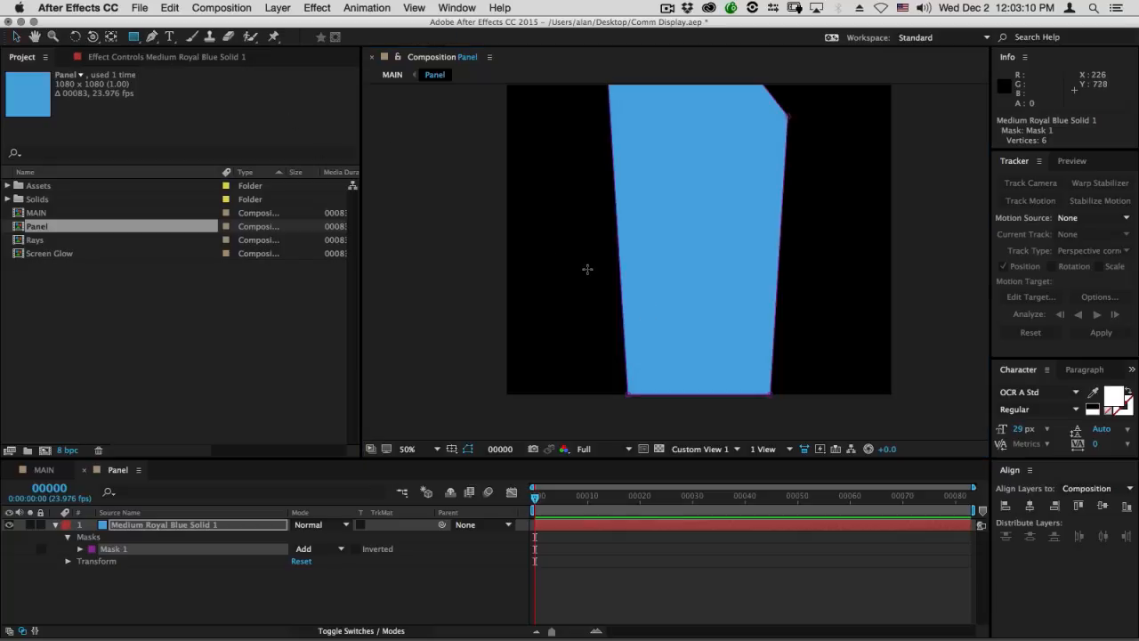
{"action": "left_click_drag", "start_coordinate": [578, 254], "coordinate": [700, 260]}
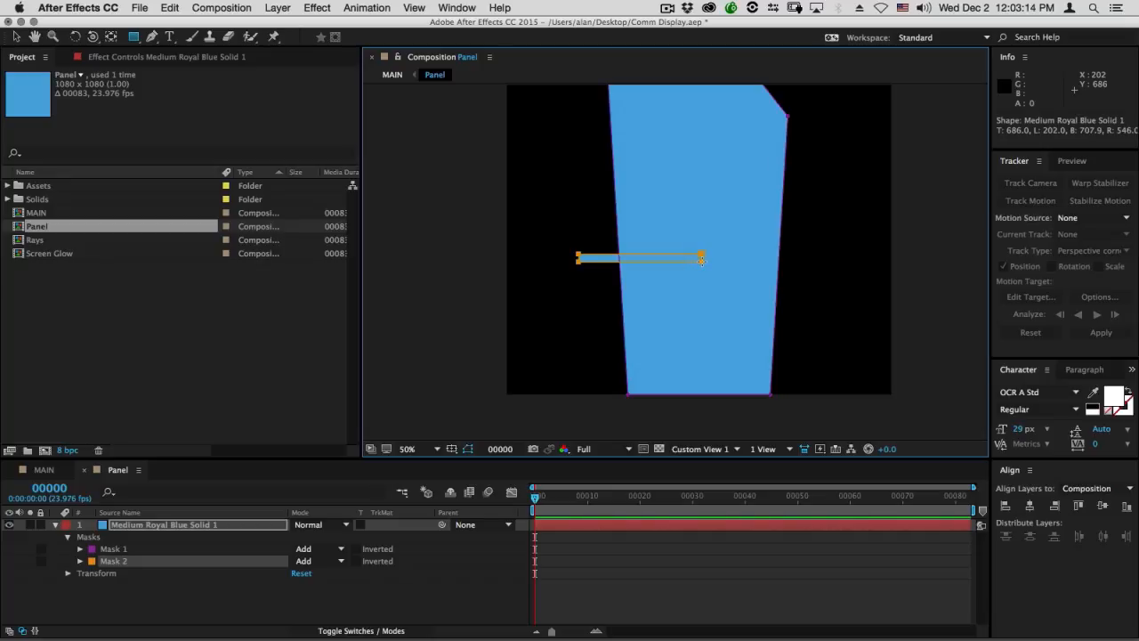
{"action": "left_click", "coordinate": [307, 560]}
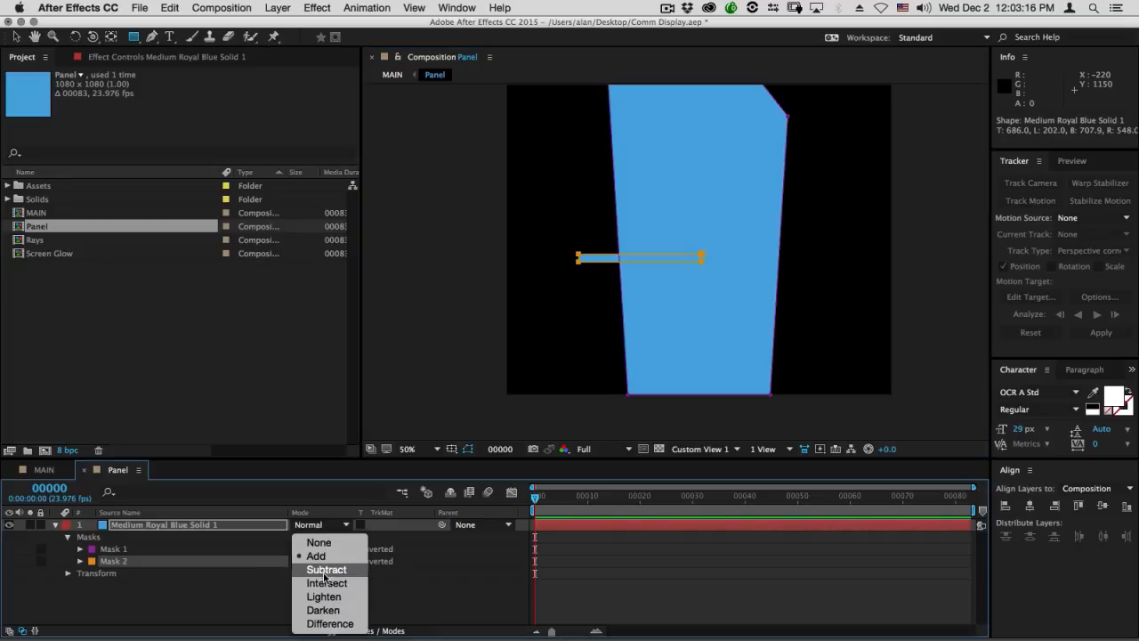
{"action": "left_click", "coordinate": [326, 568]}
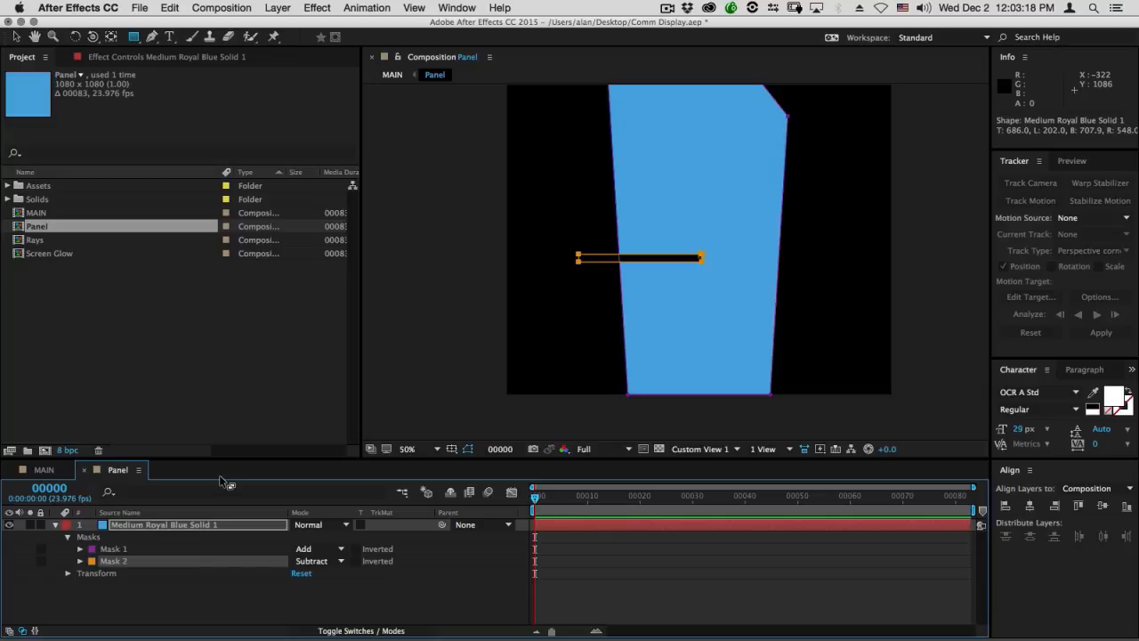
Duplicate the subtracting slot mask twice, moving each copy down to form three evenly spaced horizontal slots, and deselect the layer.
{"action": "key", "text": "v"}
{"action": "left_click", "coordinate": [119, 561]}
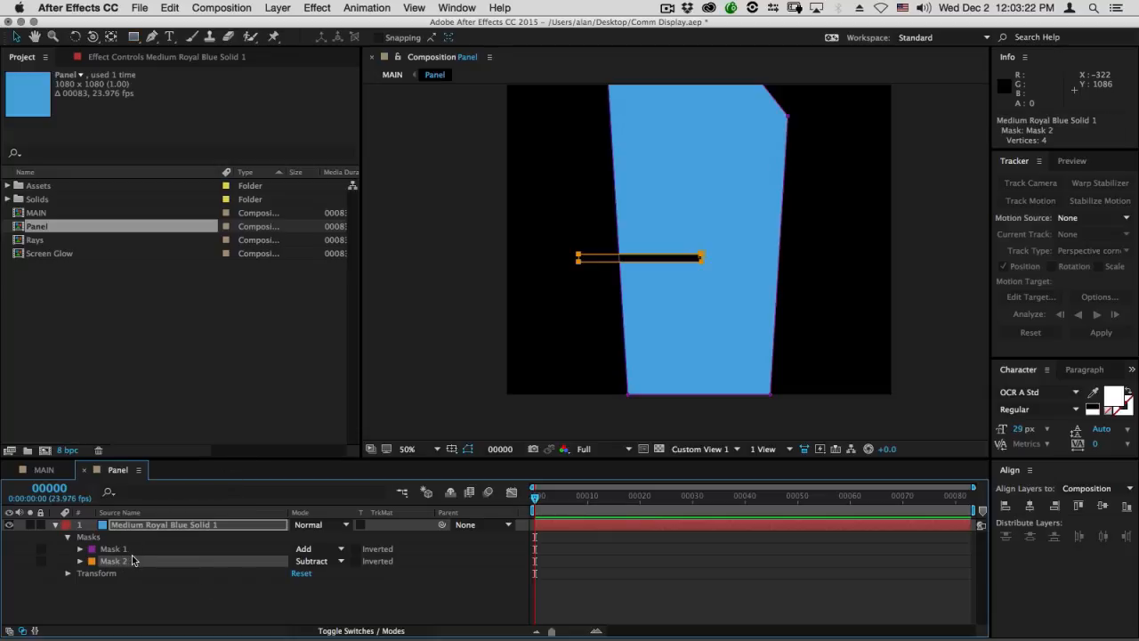
{"action": "key", "text": "super+d"}
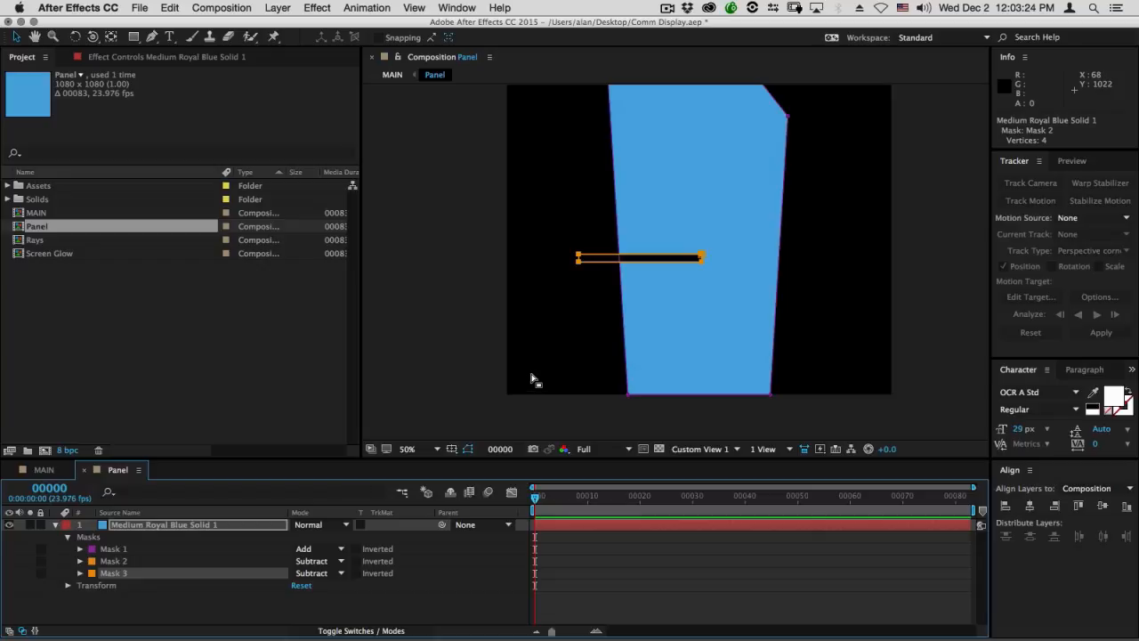
{"action": "key", "text": "shift+Down"}
{"action": "key", "text": "shift+Down"}
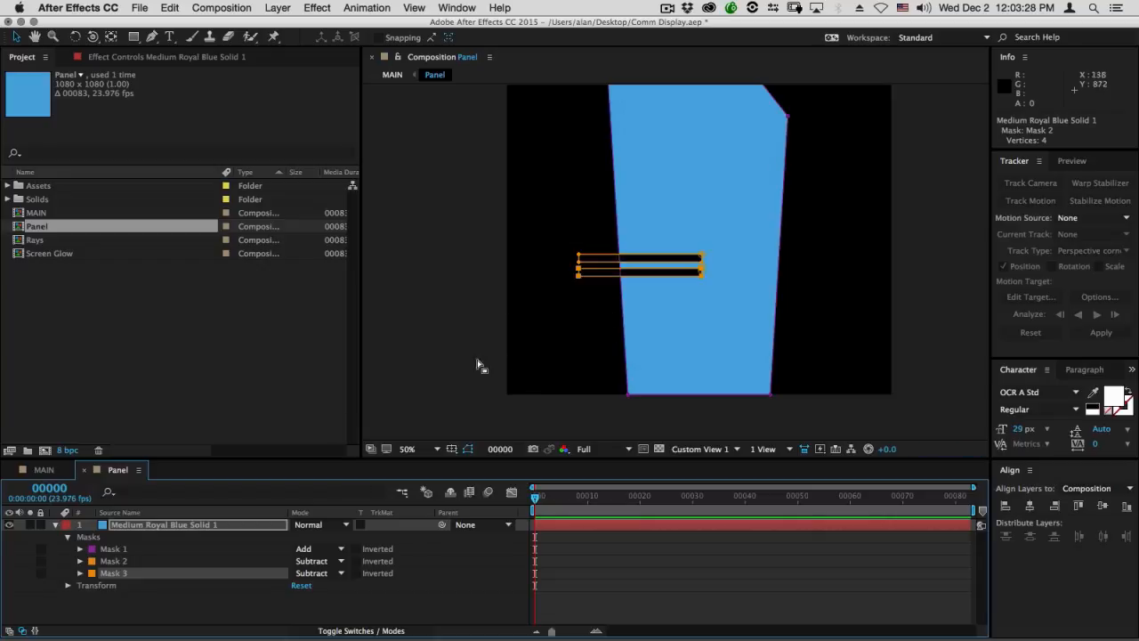
{"action": "key", "text": "super+d"}
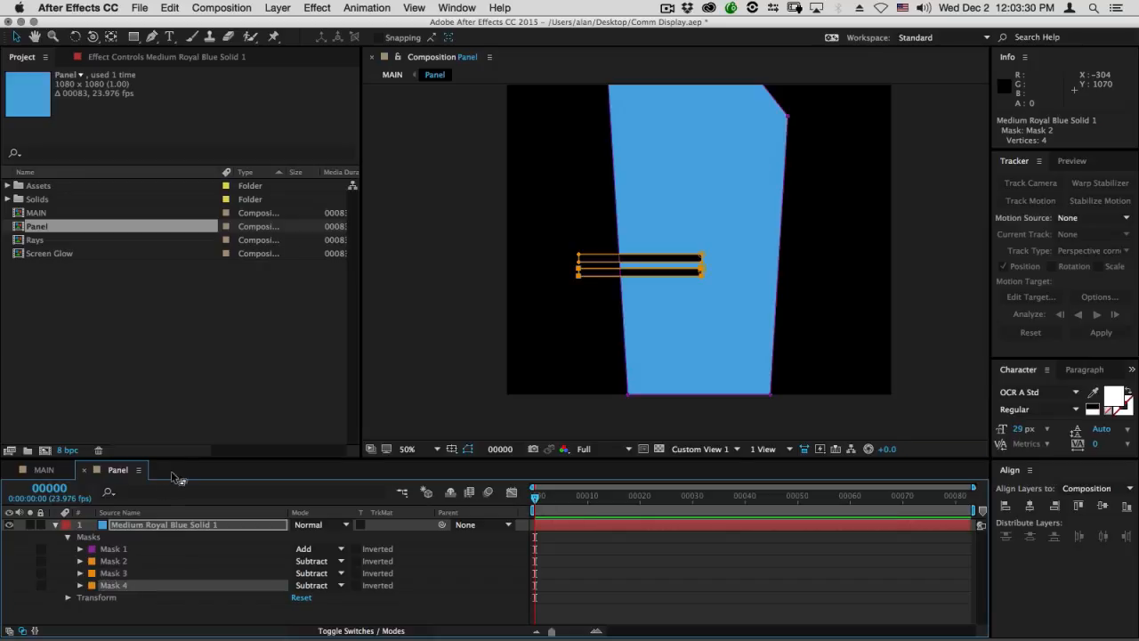
{"action": "key", "text": "shift+Down"}
{"action": "key", "text": "shift+Down"}
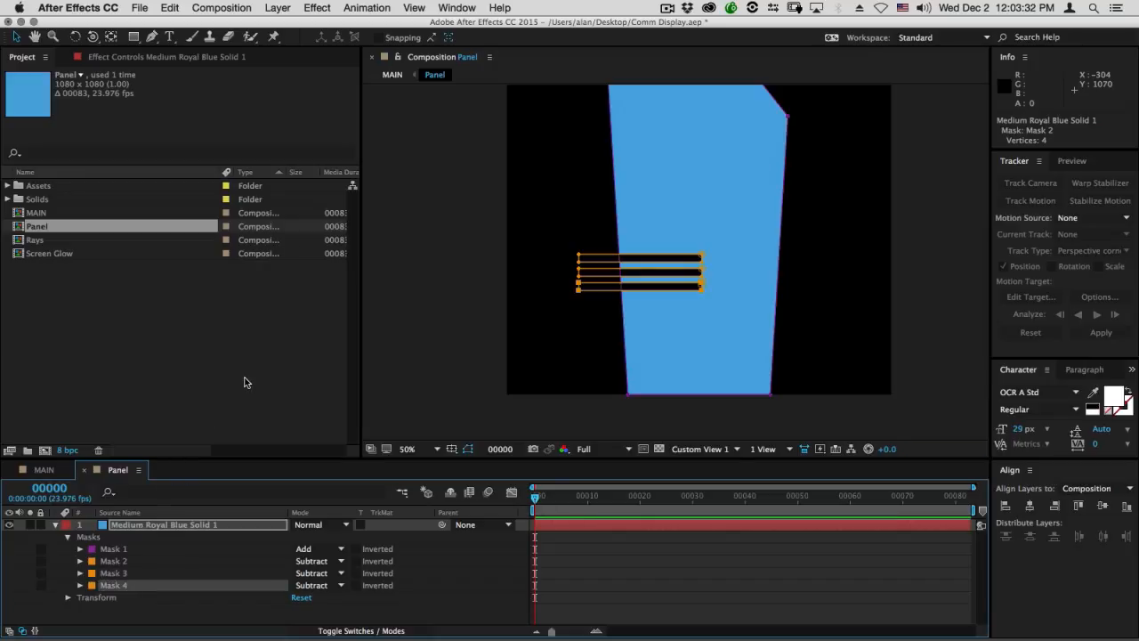
{"action": "left_click", "coordinate": [178, 613]}
{"action": "key", "text": "comma"}
{"action": "key", "text": "comma"}
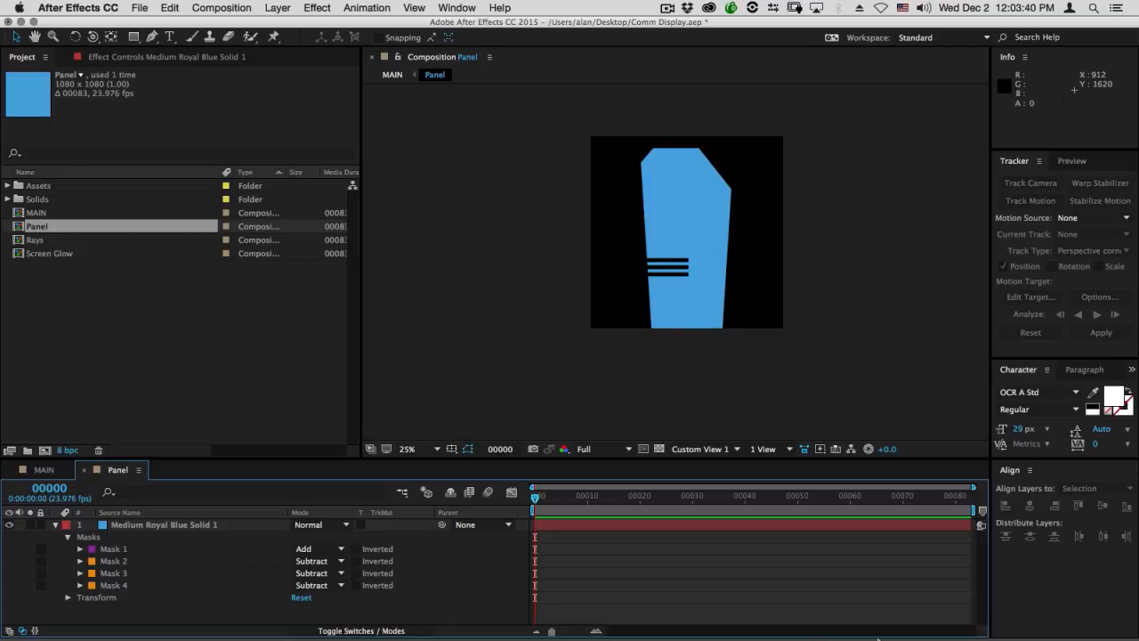
Switch to QuickTime Player, briefly play CD 11-27-15.mp4 to examine the finished hologram panel's outline, and minimize the video.
{"action": "left_click", "coordinate": [841, 608]}
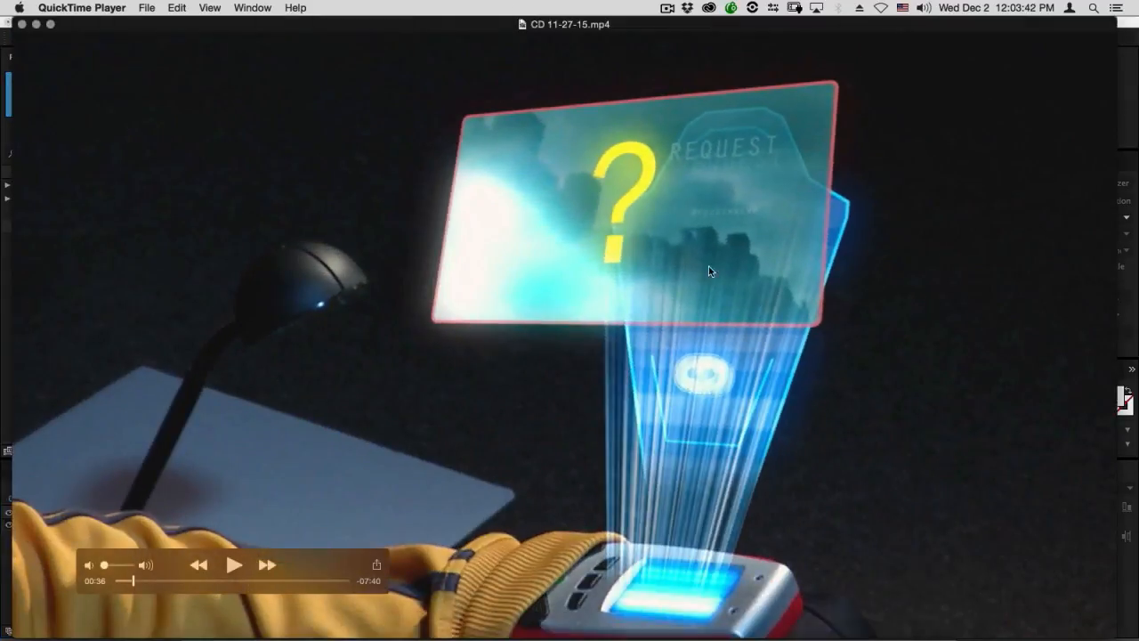
{"action": "left_click", "coordinate": [233, 565]}
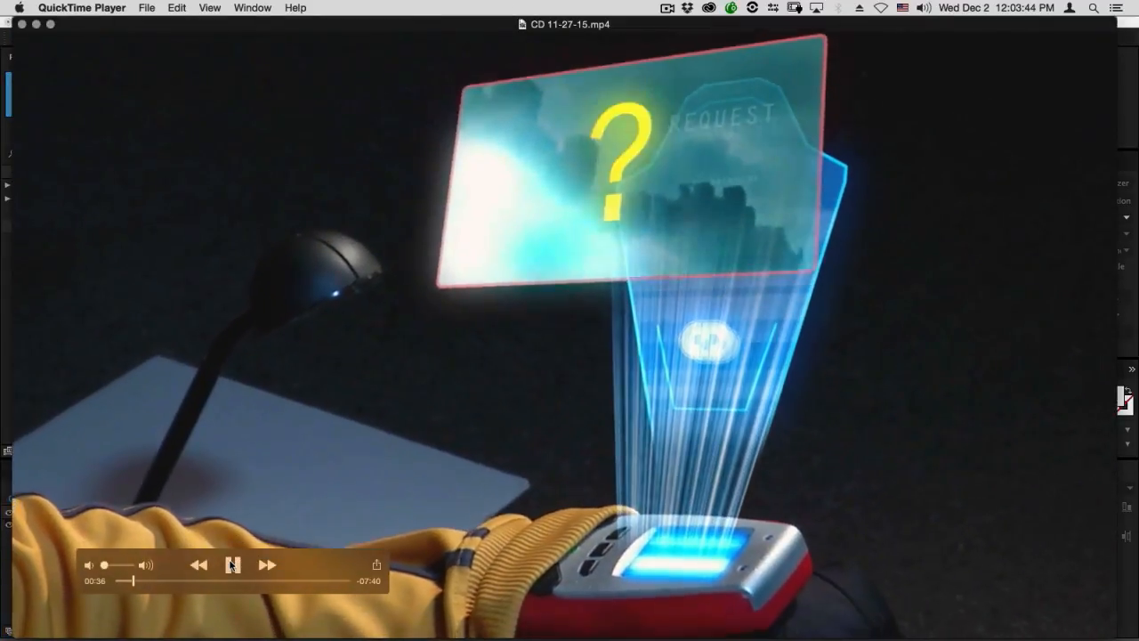
{"action": "key", "text": "space"}
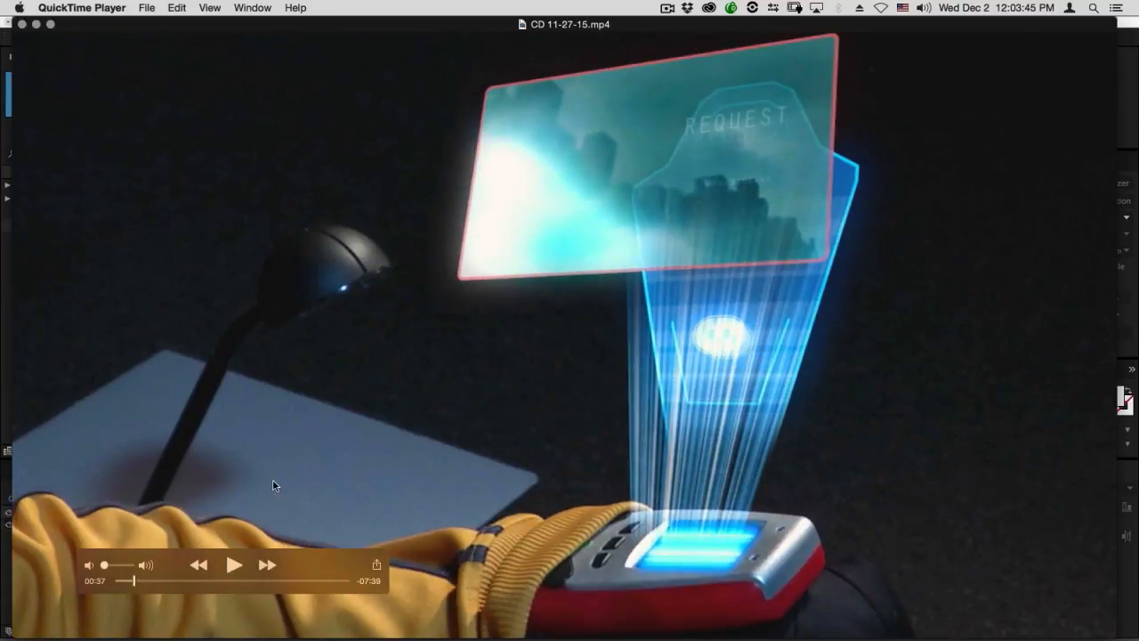
{"action": "left_click", "coordinate": [36, 25]}
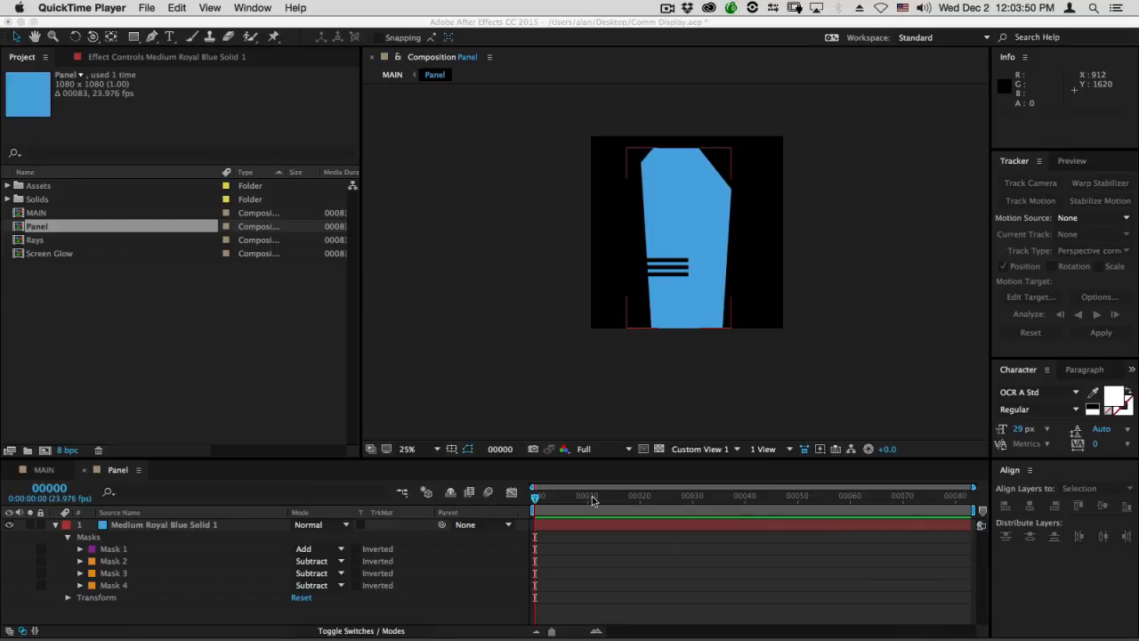
Return to After Effects, select the blue solid layer and collapse its properties.
{"action": "left_click", "coordinate": [596, 495]}
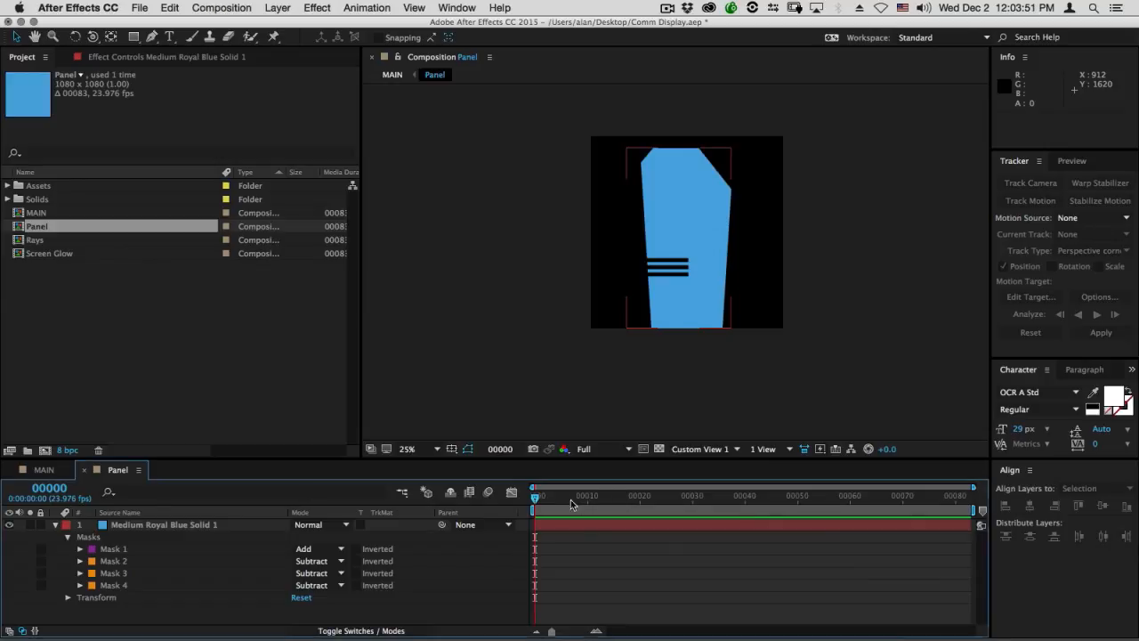
{"action": "left_click", "coordinate": [178, 532]}
{"action": "left_click", "coordinate": [55, 524]}
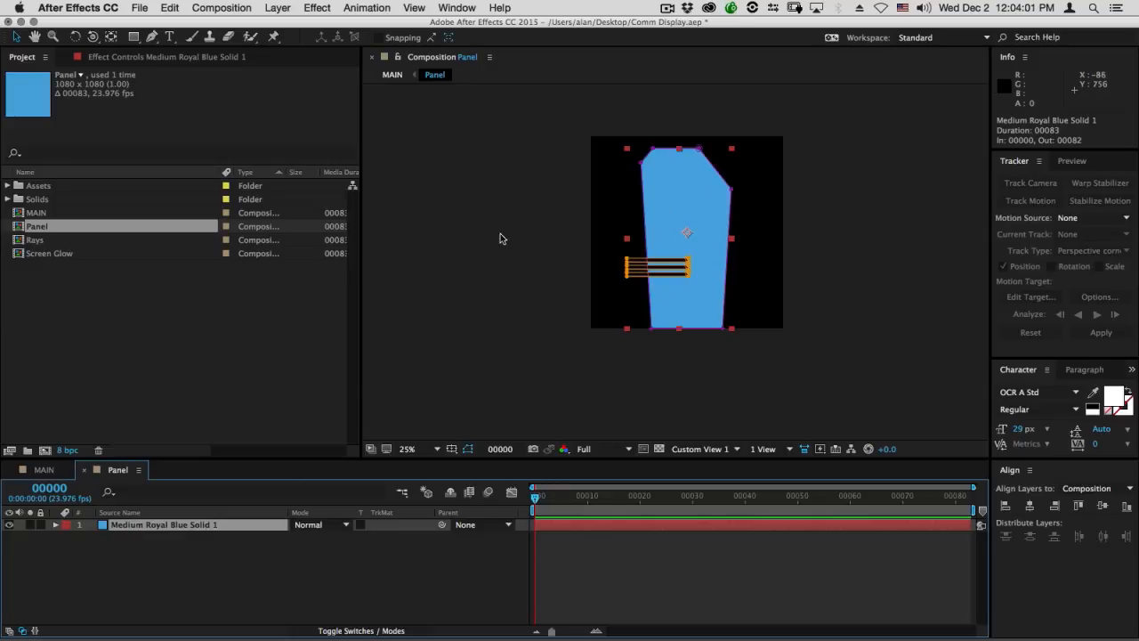
{"action": "left_click", "coordinate": [316, 7]}
{"action": "mouse_move", "coordinate": [338, 183]}
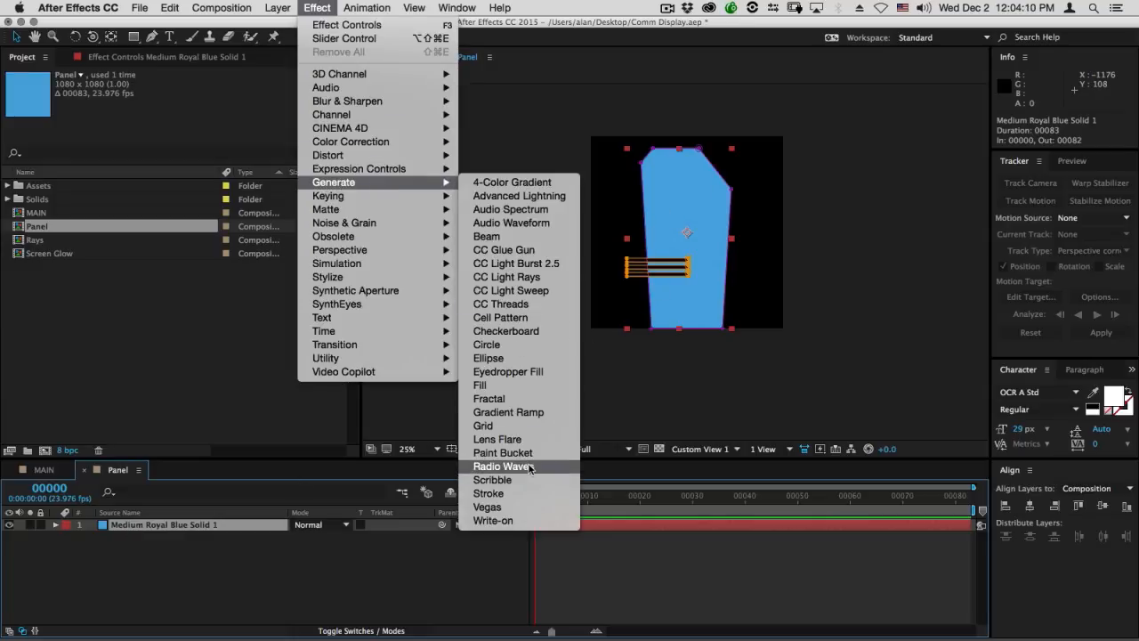
{"action": "left_click", "coordinate": [317, 7]}
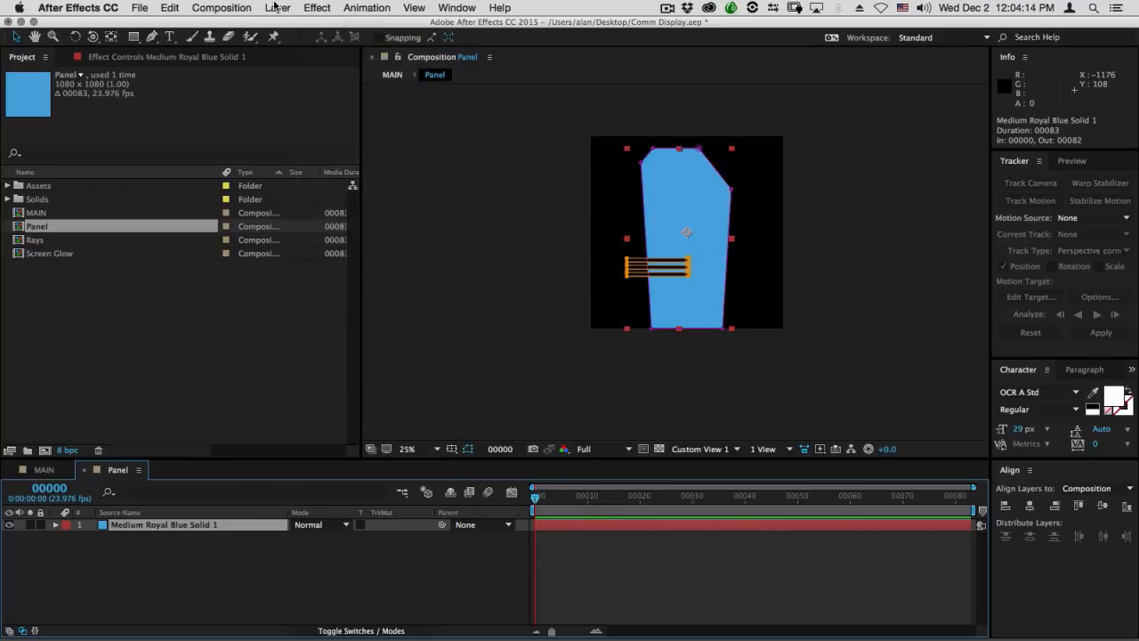
Apply a Stroke layer style to the blue panel solid.
{"action": "left_click", "coordinate": [277, 7]}
{"action": "mouse_move", "coordinate": [361, 339]}
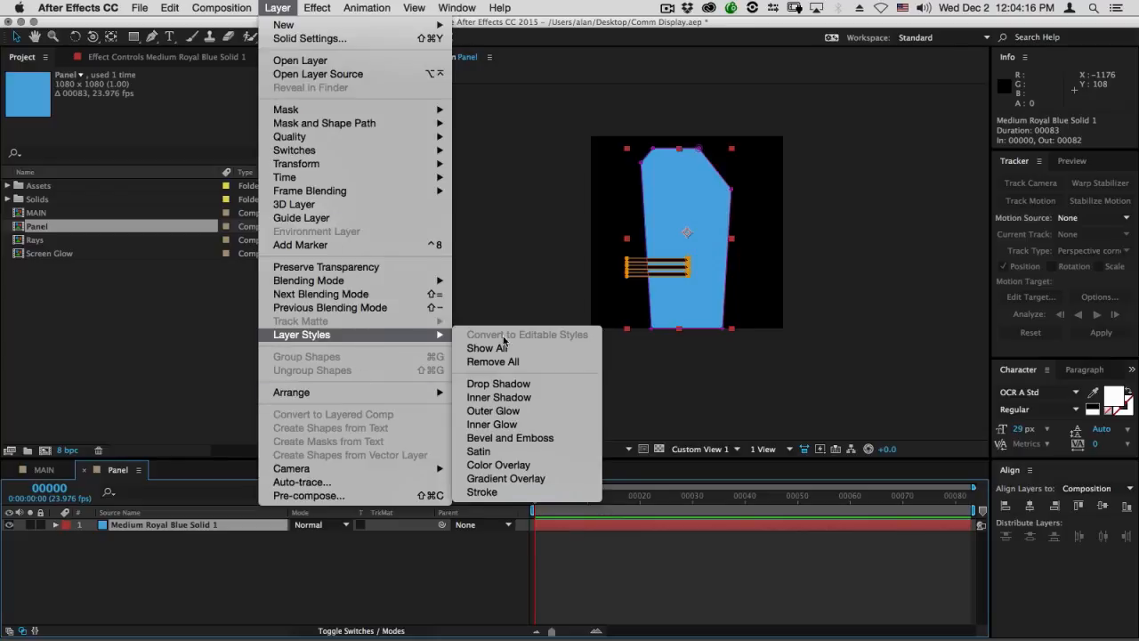
{"action": "left_click", "coordinate": [512, 498]}
{"action": "scroll", "coordinate": [663, 300], "scroll_direction": "down", "scroll_amount": 1}
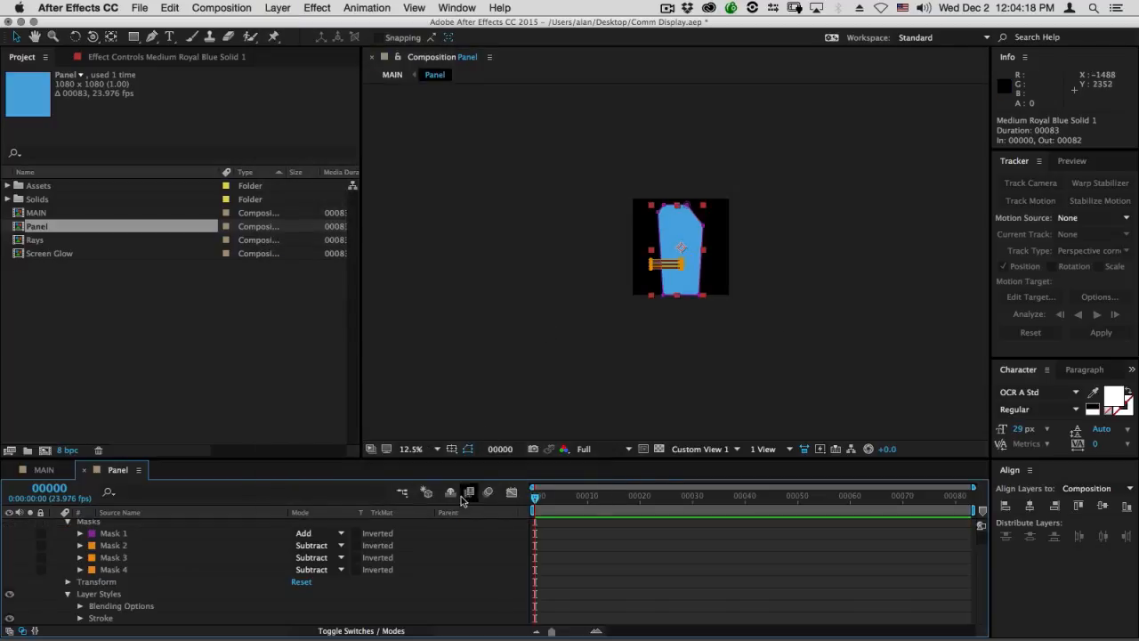
{"action": "left_click", "coordinate": [467, 450]}
{"action": "scroll", "coordinate": [617, 336], "scroll_direction": "up", "scroll_amount": 1}
{"action": "key", "text": "slash"}
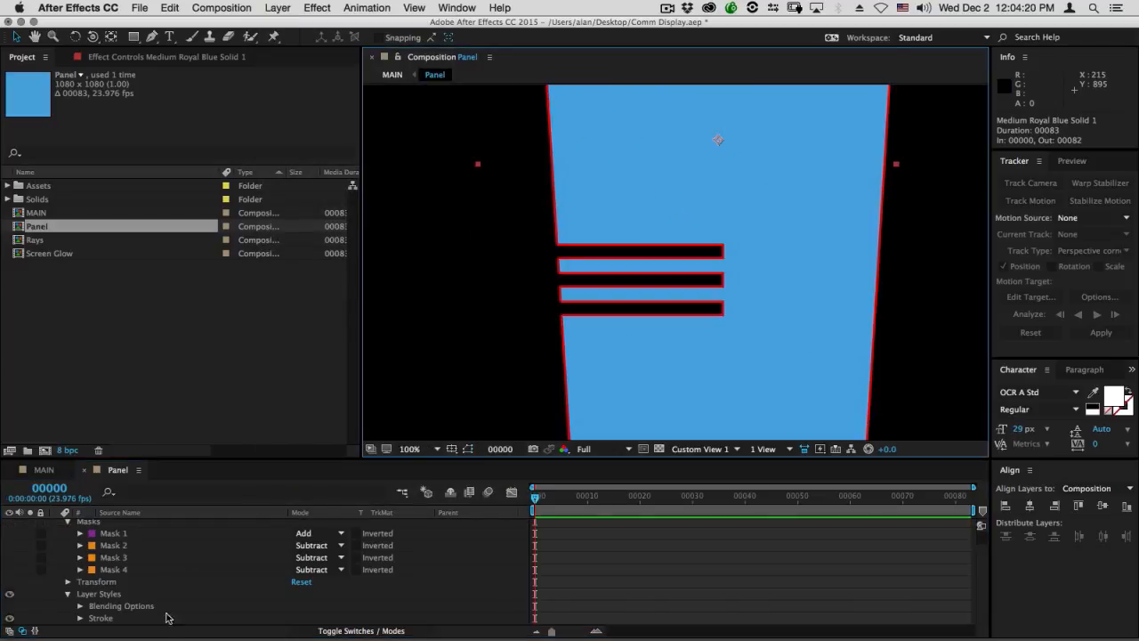
Sample the panel's blue for the Stroke layer style's colour and lighten it to a pale blue.
{"action": "left_click", "coordinate": [81, 618]}
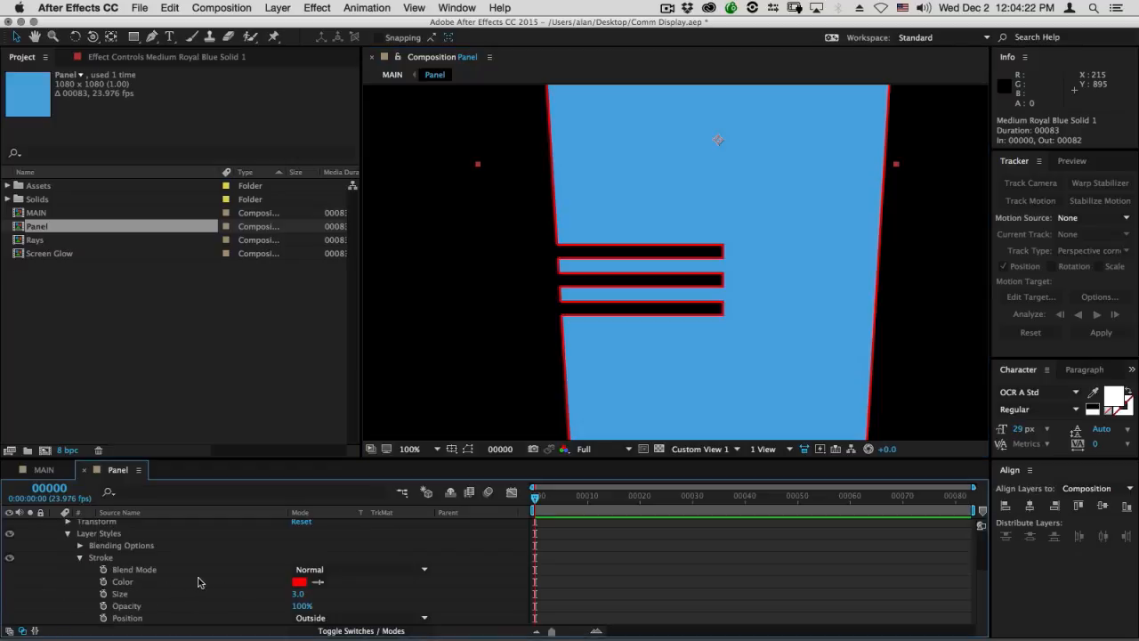
{"action": "left_click", "coordinate": [300, 582]}
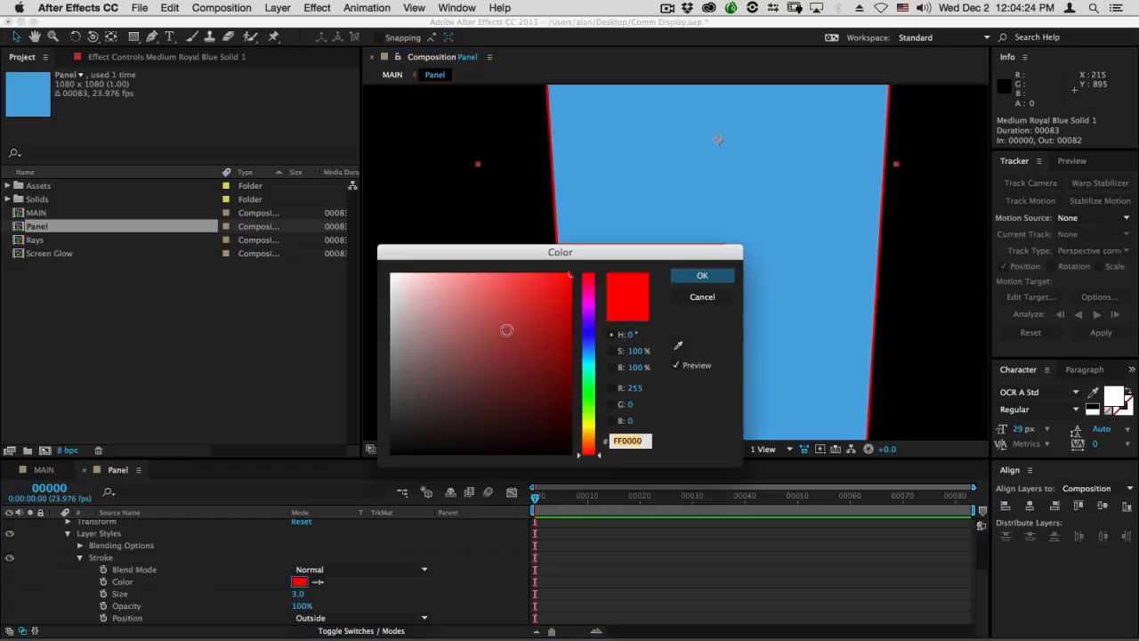
{"action": "left_click", "coordinate": [678, 346]}
{"action": "left_click", "coordinate": [693, 224]}
{"action": "mouse_move", "coordinate": [463, 281]}
{"action": "left_mouse_down"}
{"action": "mouse_move", "coordinate": [437, 270]}
{"action": "mouse_move", "coordinate": [447, 273]}
{"action": "left_mouse_up"}
{"action": "left_click", "coordinate": [693, 273]}
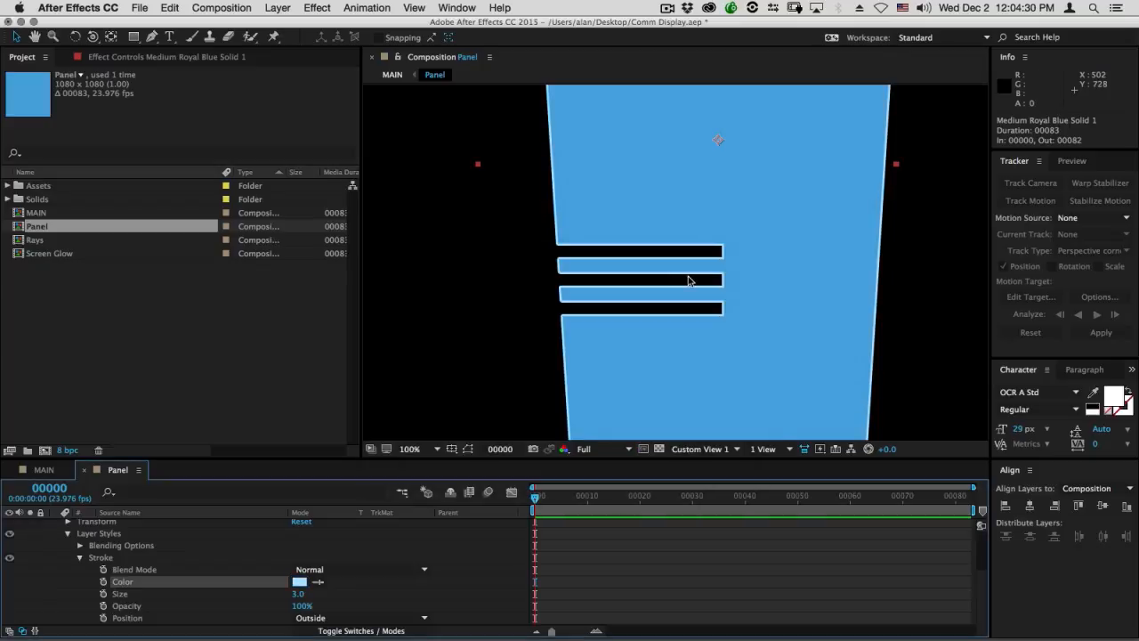
Set the Stroke layer style's size to 4 and collapse the solid layer's properties.
{"action": "left_click", "coordinate": [297, 595]}
{"action": "type", "text": "4"}
{"action": "key", "text": "Return"}
{"action": "scroll", "coordinate": [635, 269], "scroll_direction": "down", "scroll_amount": 2}
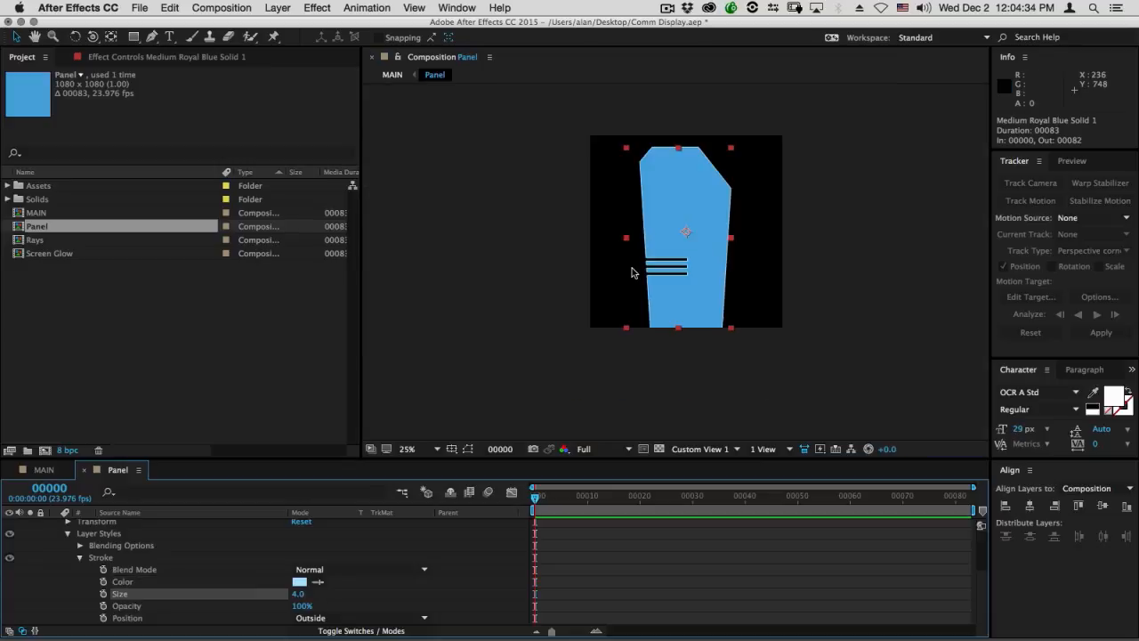
{"action": "left_click_drag", "start_coordinate": [611, 270], "coordinate": [556, 310]}
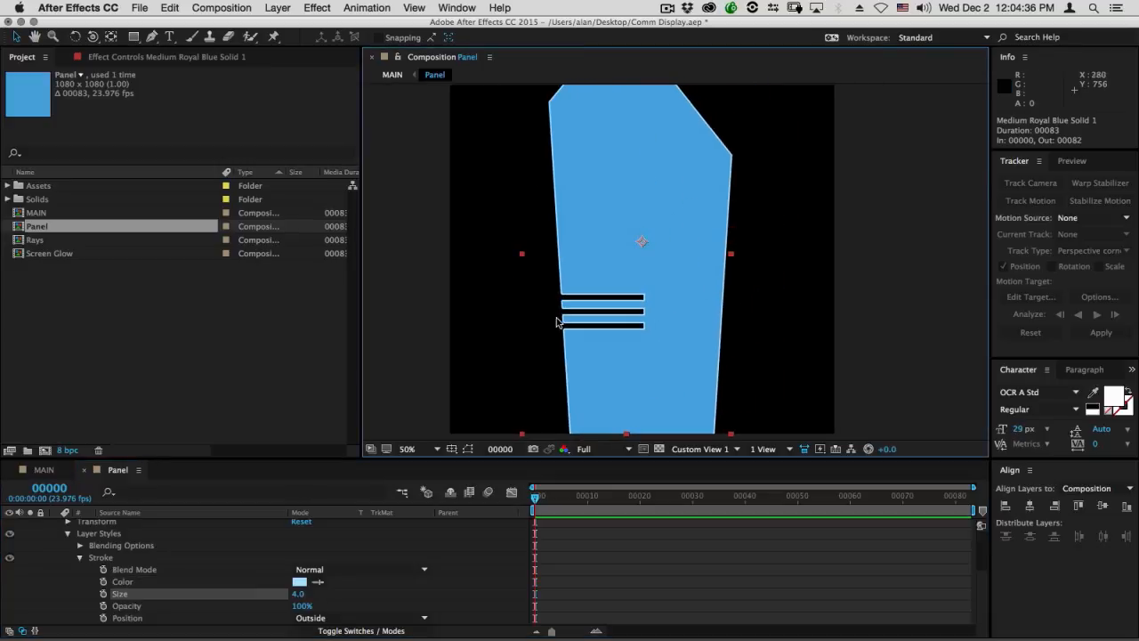
{"action": "scroll", "coordinate": [45, 552], "scroll_direction": "up", "scroll_amount": 3}
{"action": "left_click", "coordinate": [56, 525]}
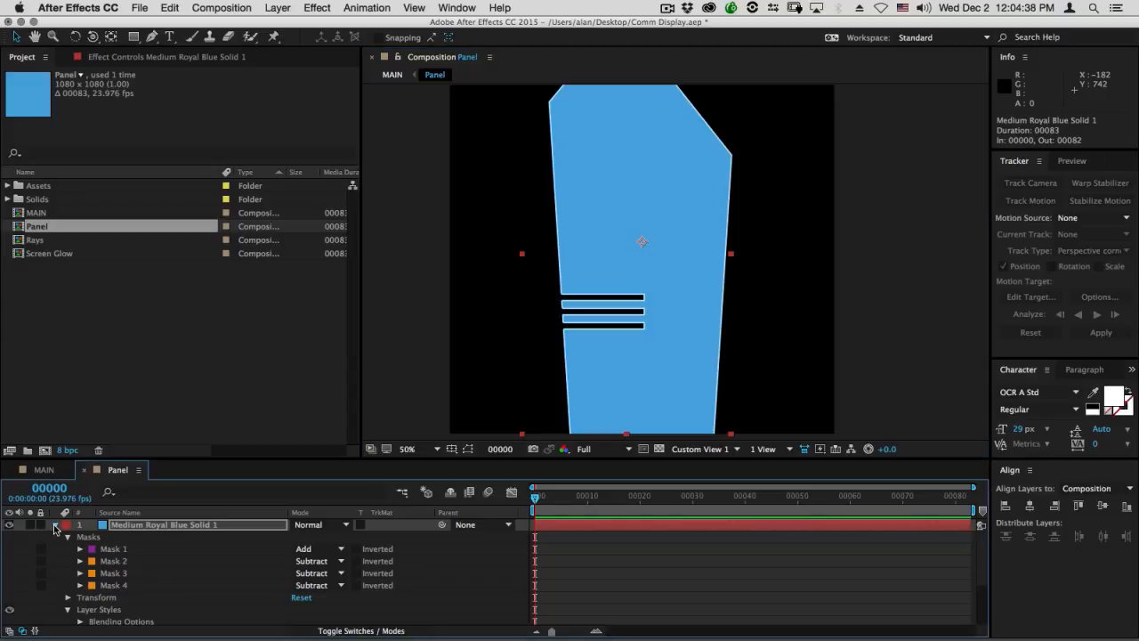
{"action": "scroll", "coordinate": [670, 251], "scroll_direction": "down", "scroll_amount": 2}
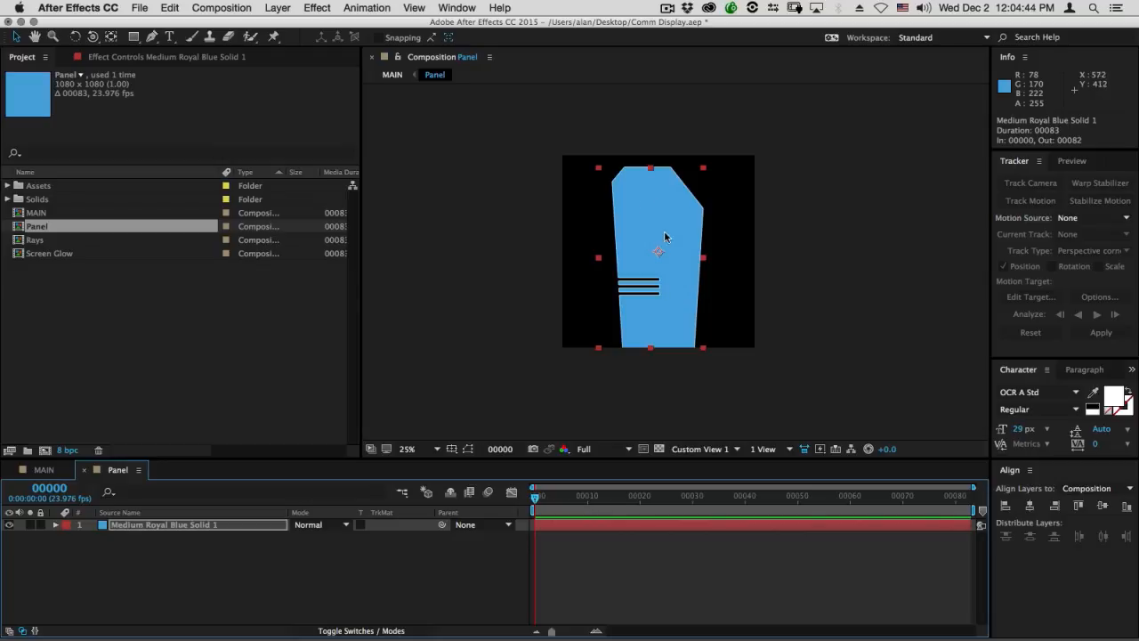
{"action": "key", "text": "period"}
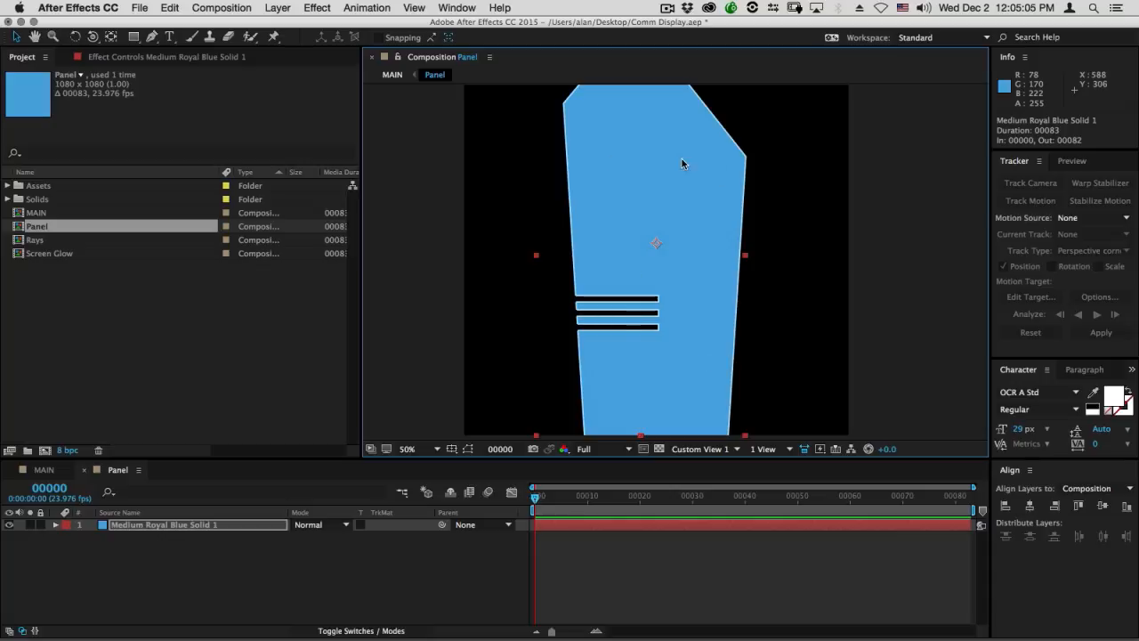
{"action": "scroll", "coordinate": [668, 186], "scroll_direction": "down", "scroll_amount": 2}
{"action": "scroll", "coordinate": [669, 186], "scroll_direction": "up", "scroll_amount": 2}
Create a white solid 1080 px wide and 50 px high above the blue panel layer.
{"action": "left_click", "coordinate": [130, 529]}
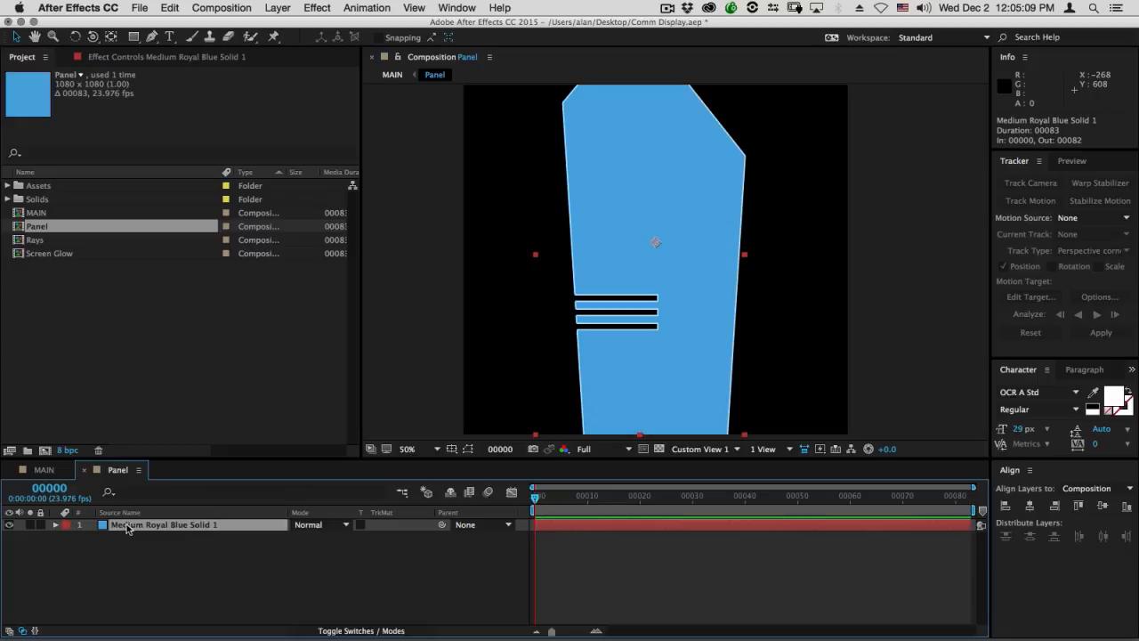
{"action": "key", "text": "super+y"}
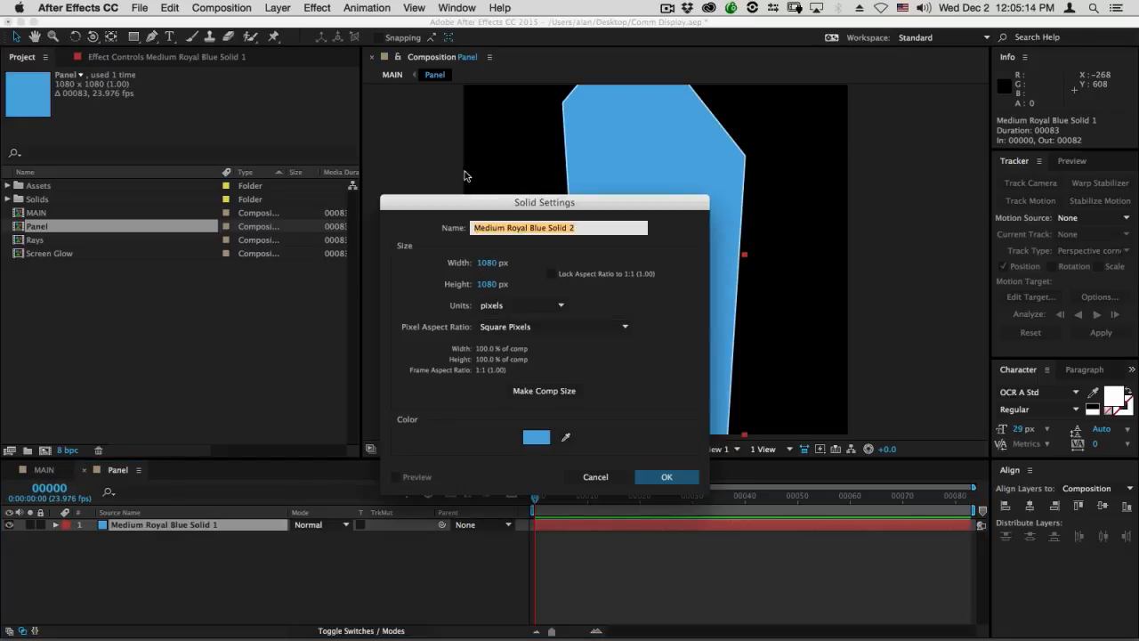
{"action": "left_click", "coordinate": [491, 286]}
{"action": "type", "text": "50"}
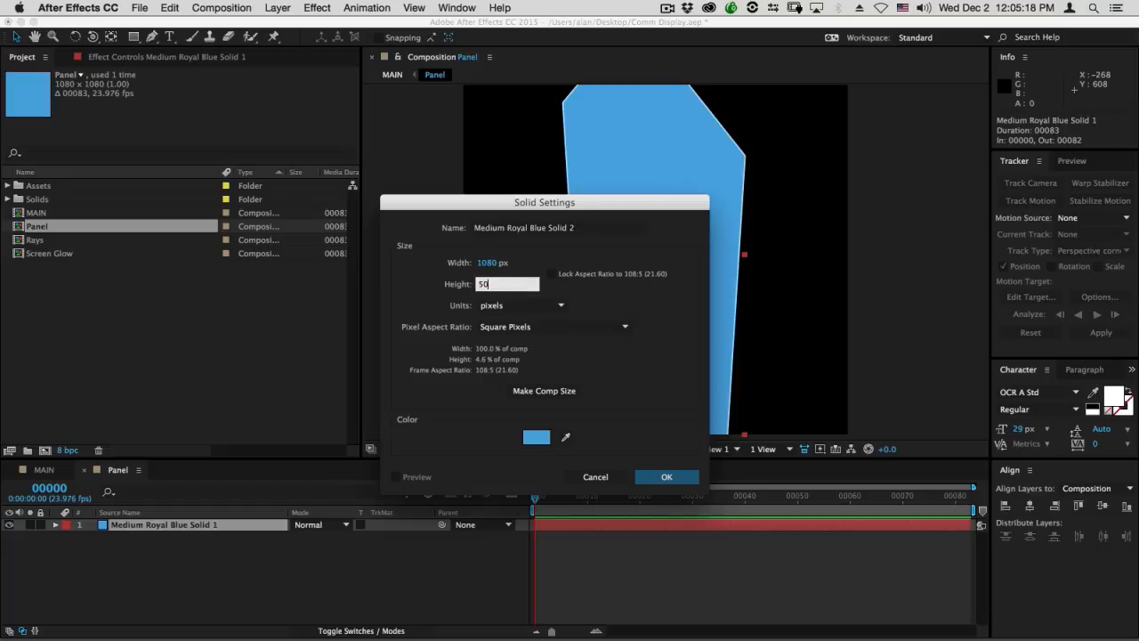
{"action": "left_click", "coordinate": [546, 441]}
{"action": "left_click_drag", "start_coordinate": [539, 440], "coordinate": [278, 165]}
{"action": "key", "text": "Return"}
{"action": "key", "text": "Return"}
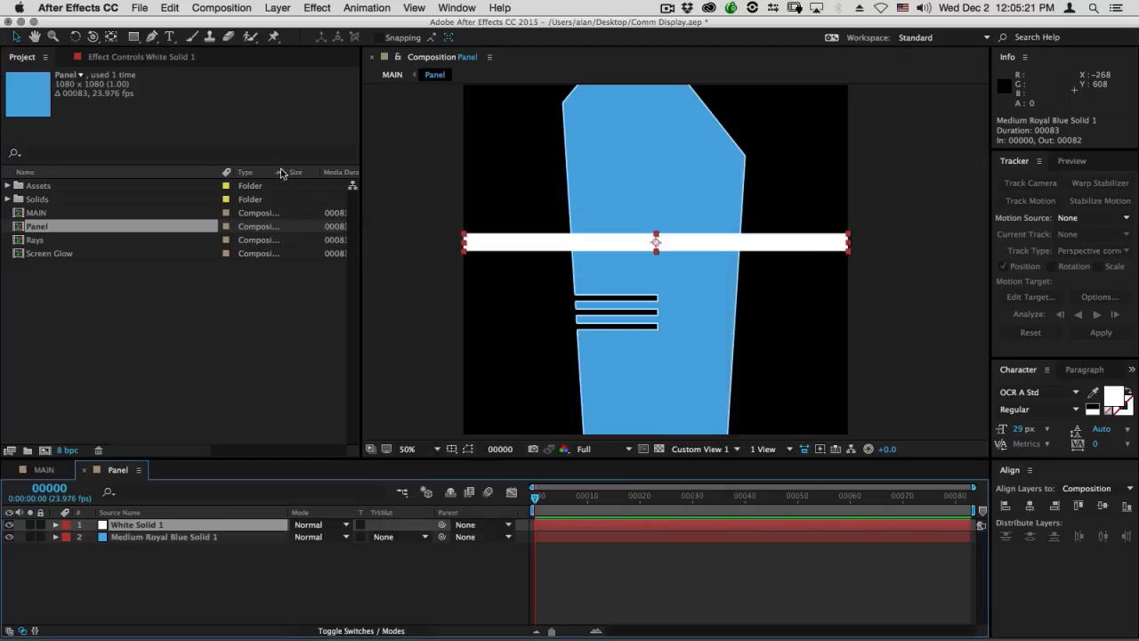
Hide the blue panel solid and select the white solid layer.
{"action": "left_click", "coordinate": [8, 537]}
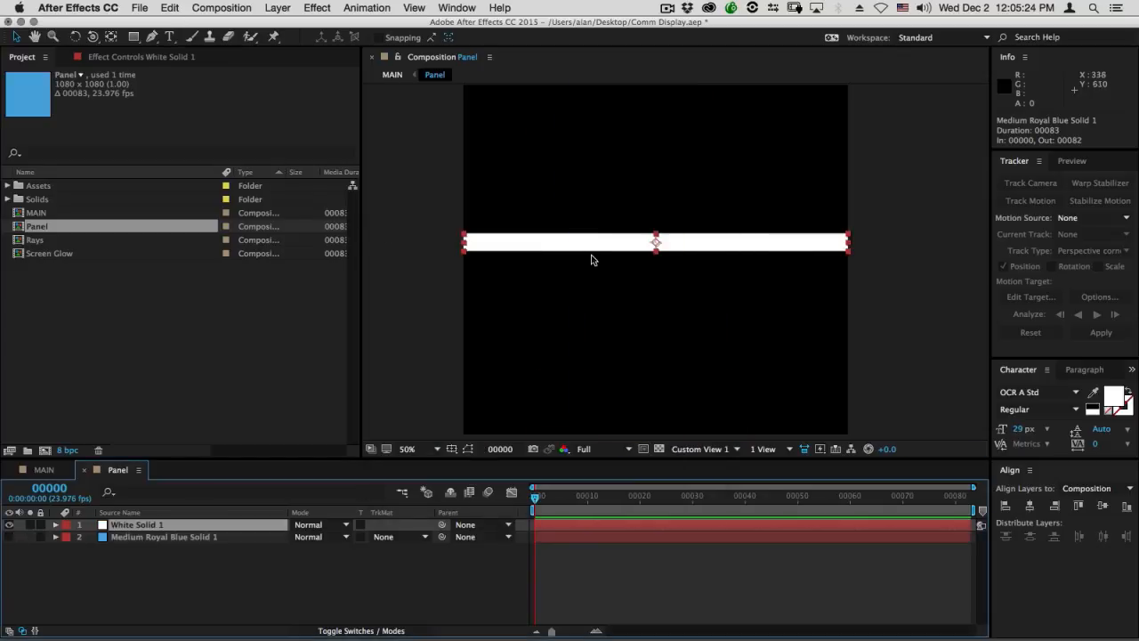
{"action": "scroll", "coordinate": [620, 234], "scroll_direction": "down", "scroll_amount": 1}
{"action": "scroll", "coordinate": [620, 234], "scroll_direction": "up", "scroll_amount": 2}
{"action": "left_click", "coordinate": [159, 525]}
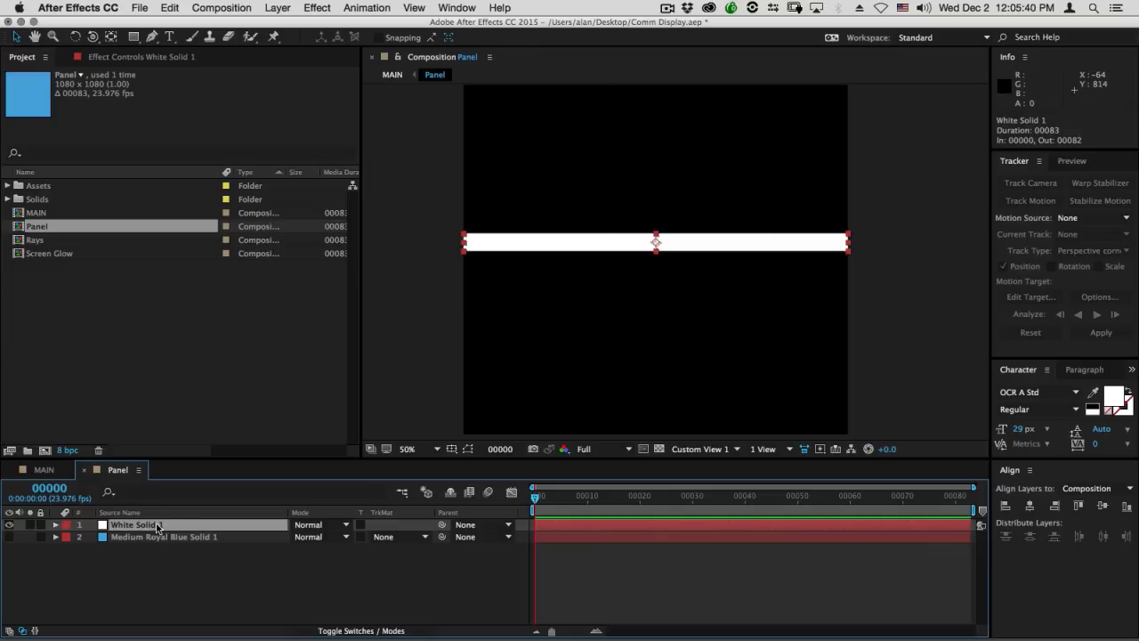
Try moving the white bar vertically in the composition, and undo the move.
{"action": "left_click_drag", "start_coordinate": [578, 237], "coordinate": [579, 256]}
{"action": "left_click_drag", "start_coordinate": [578, 305], "coordinate": [575, 208]}
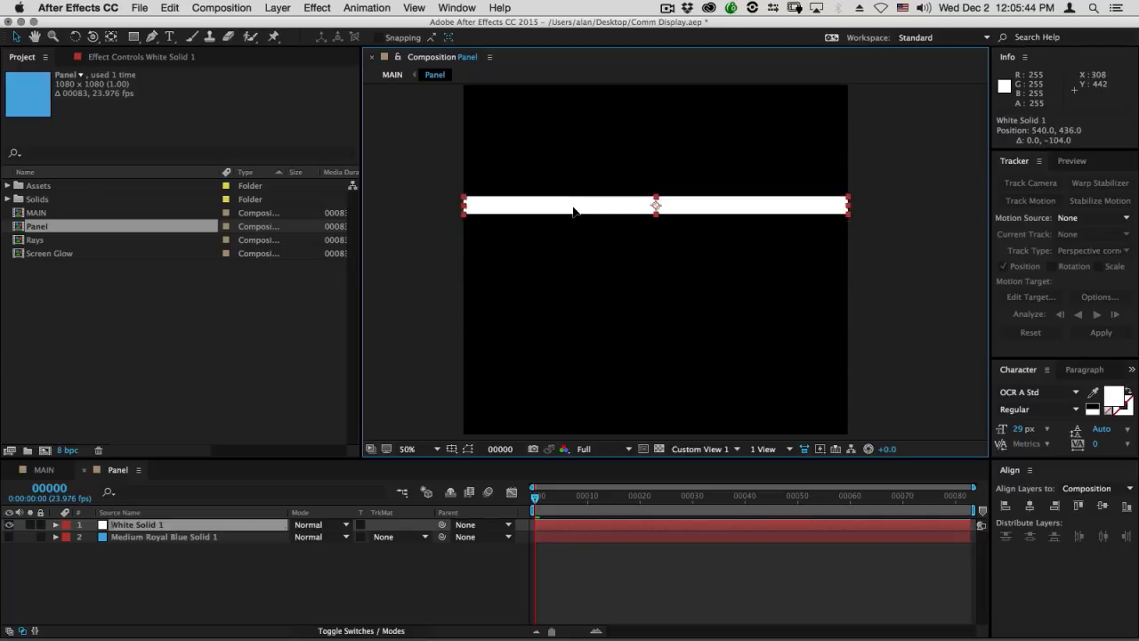
{"action": "key", "text": "super+z"}
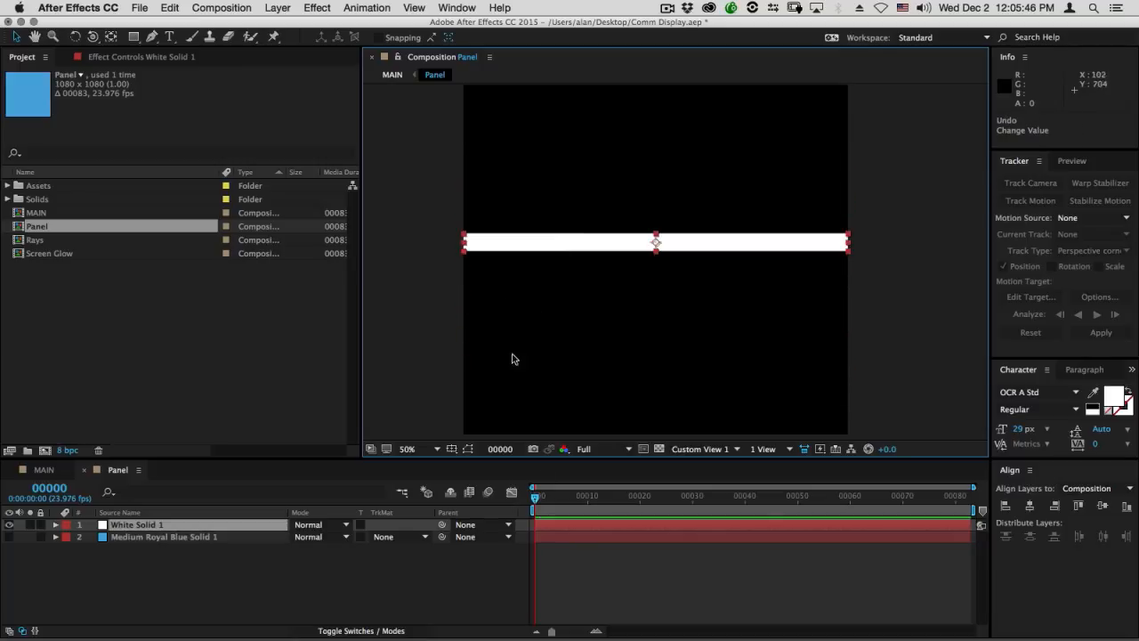
{"action": "left_click", "coordinate": [608, 494]}
{"action": "left_click_drag", "start_coordinate": [666, 490], "coordinate": [498, 513]}
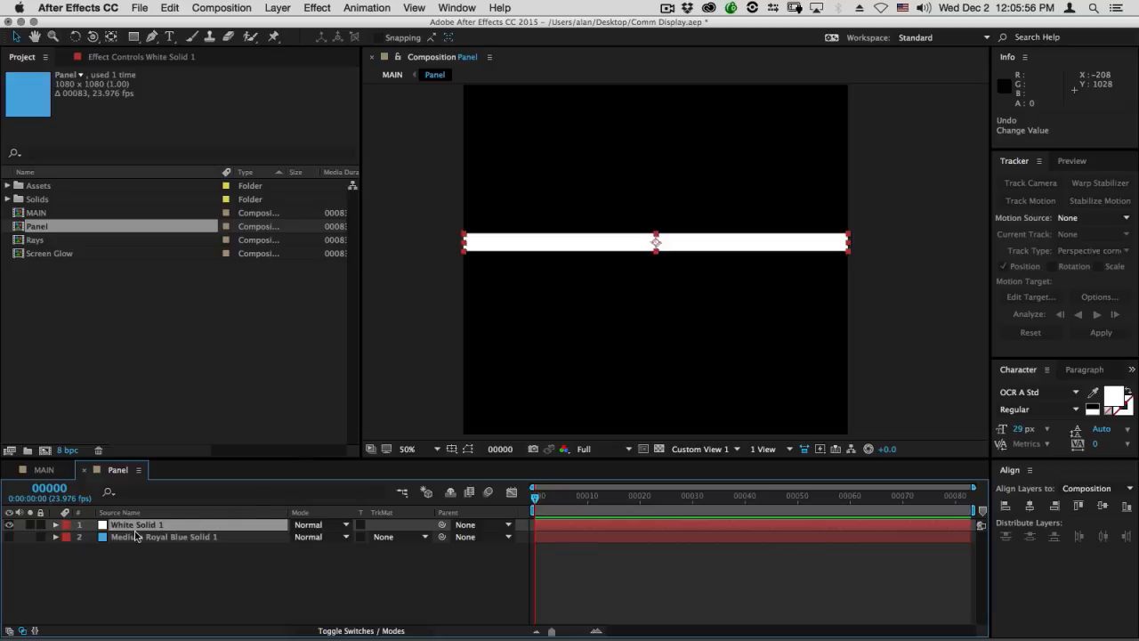
Add the expression wiggle(2,800) to the white solid's Position and preview the motion.
{"action": "key", "text": "p"}
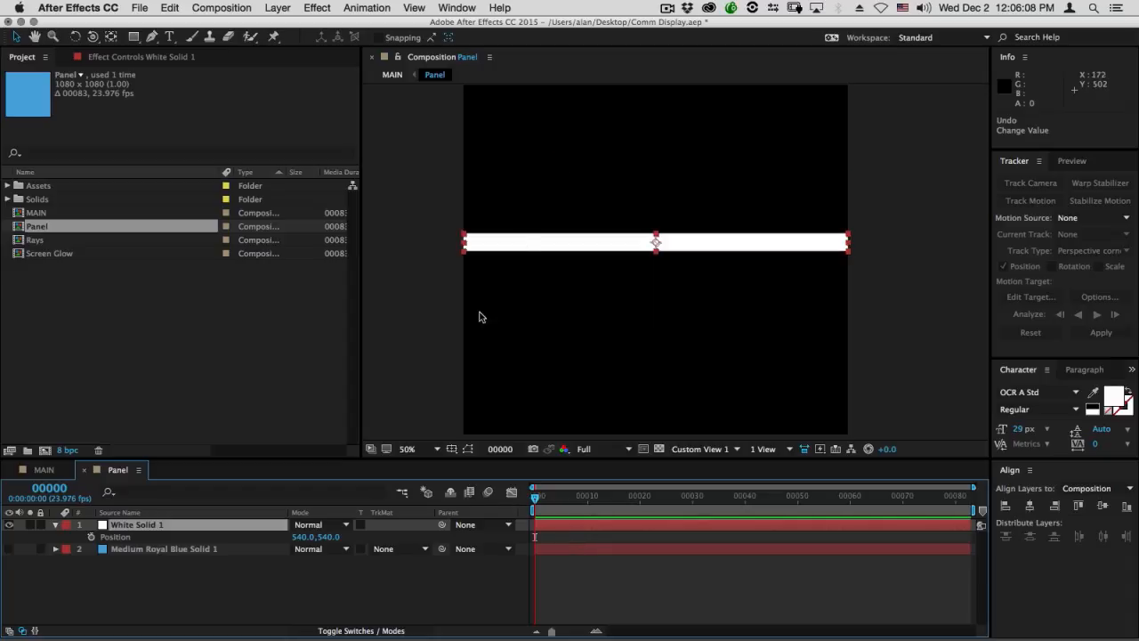
{"action": "left_click", "coordinate": [91, 537], "text": "alt"}
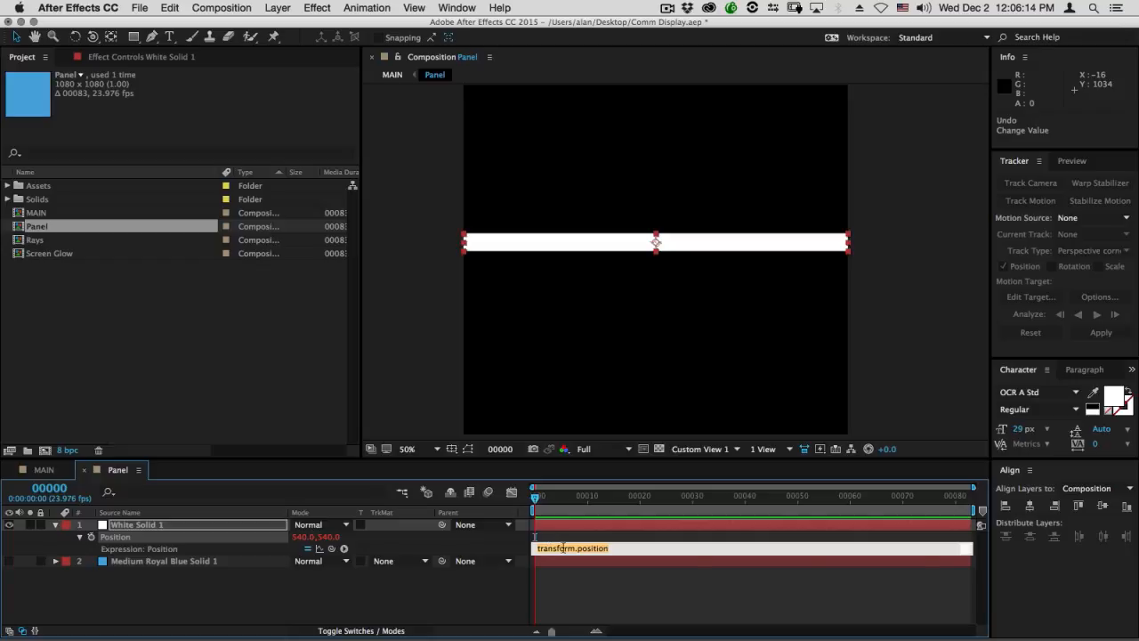
{"action": "left_click_drag", "start_coordinate": [602, 556], "coordinate": [592, 598]}
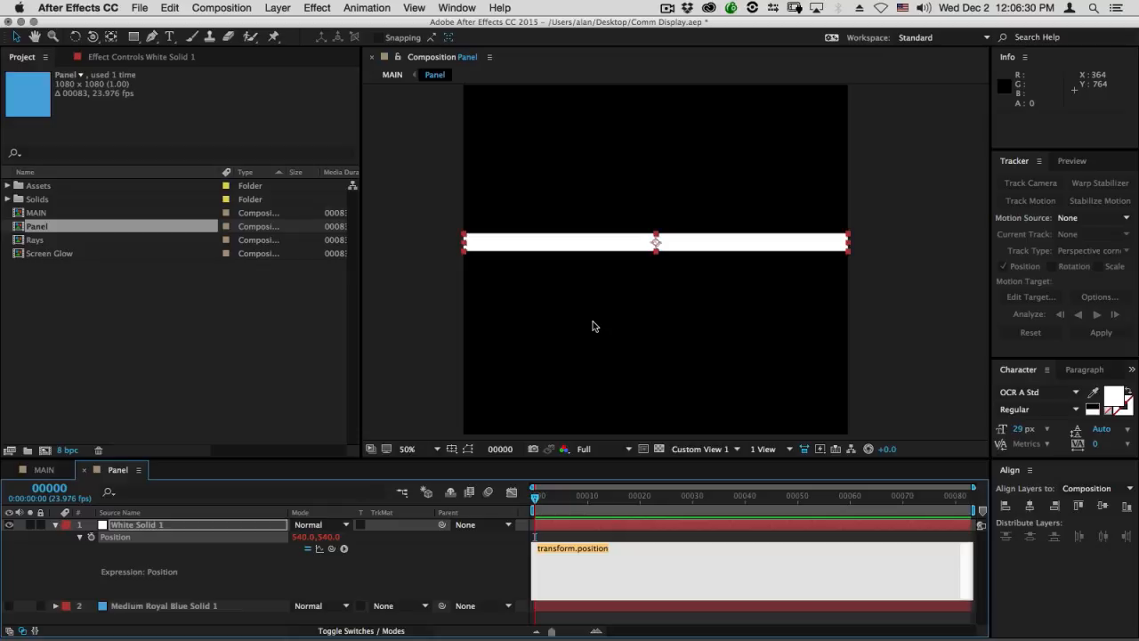
{"action": "type", "text": "wiggle(2,800"}
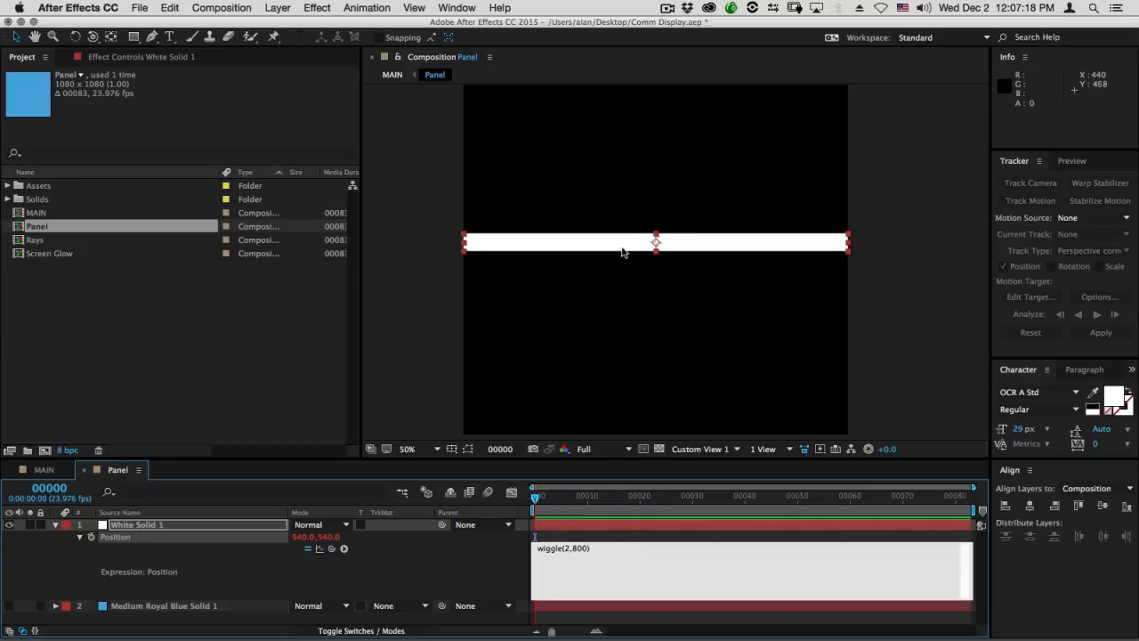
{"action": "left_click", "coordinate": [226, 551]}
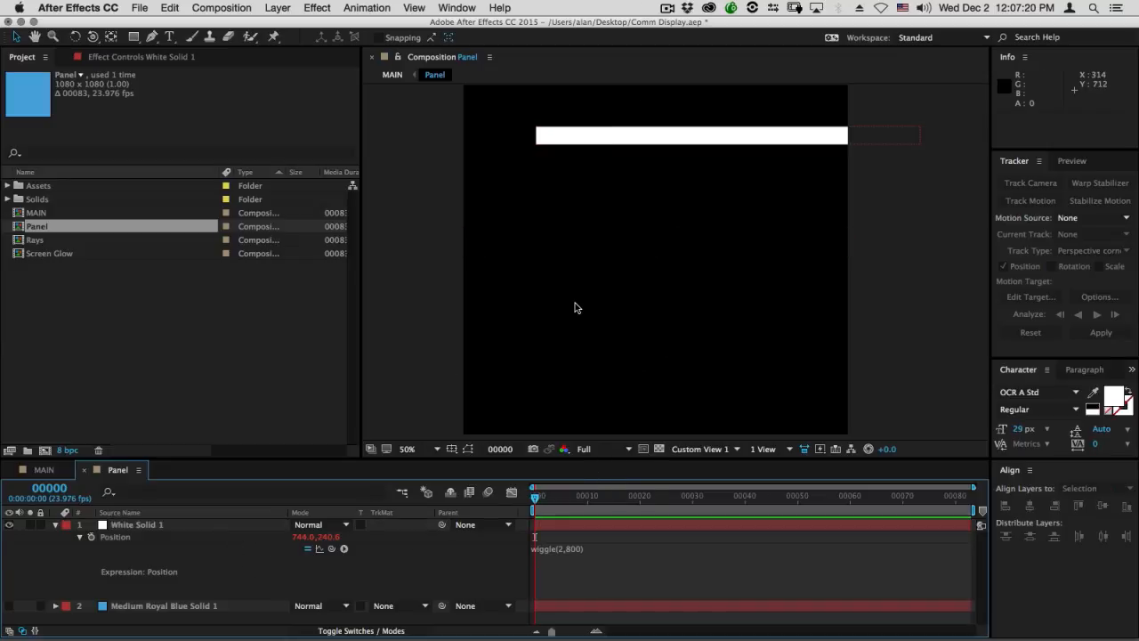
{"action": "key", "text": "comma"}
{"action": "key", "text": "space"}
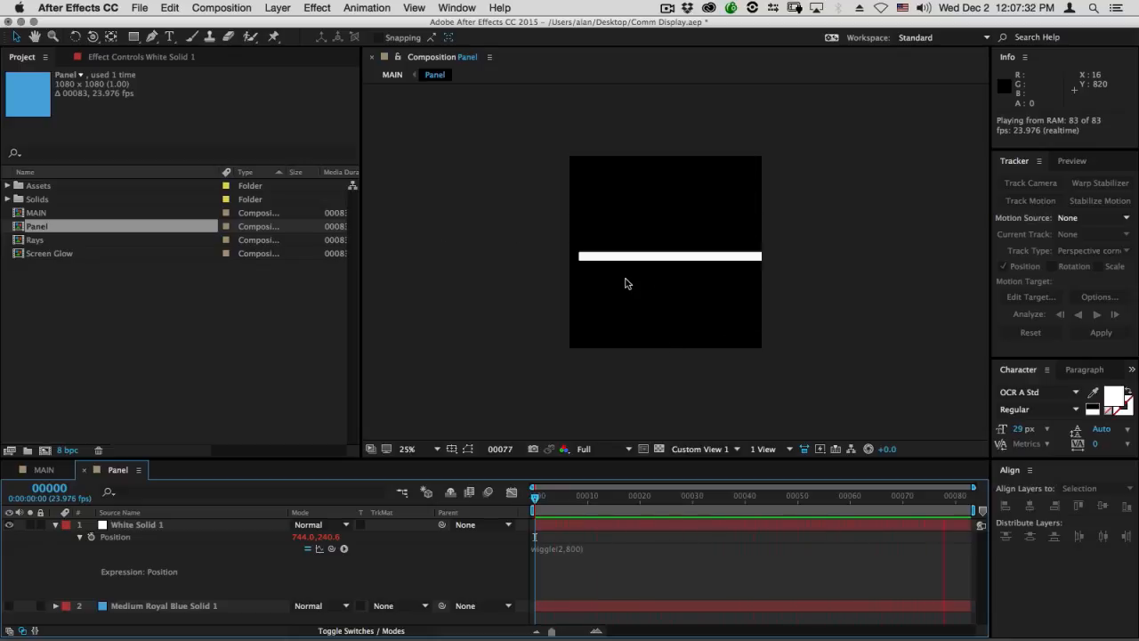
{"action": "key", "text": "space"}
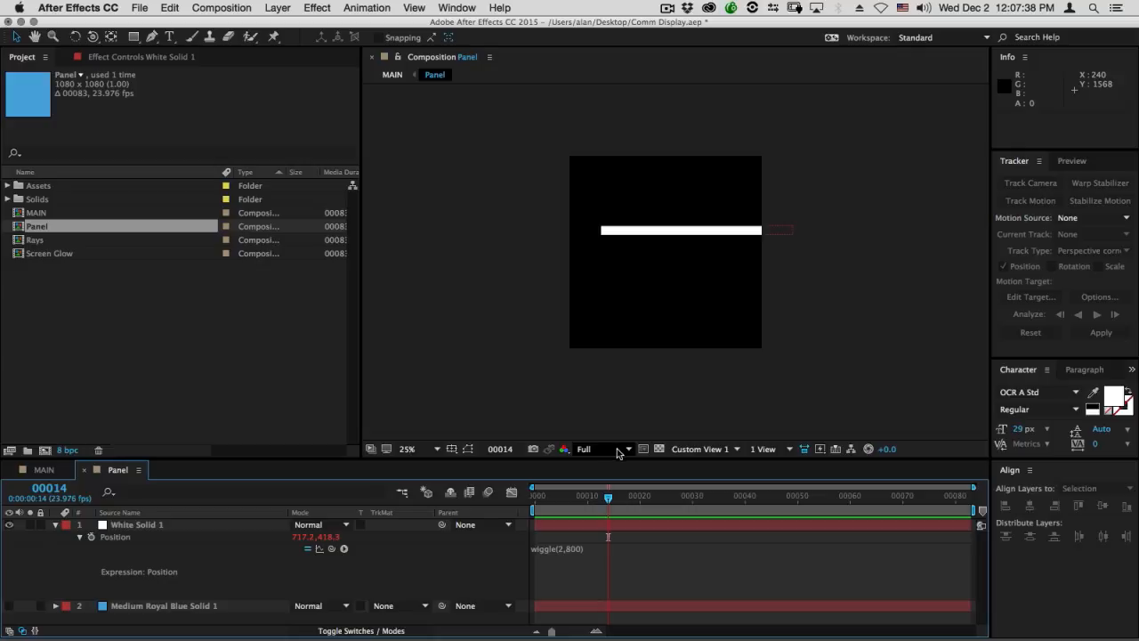
Copy the wiggle(2,800) expression text and remove the expression from the white solid's Position.
{"action": "left_click", "coordinate": [594, 549]}
{"action": "key", "text": "super+c"}
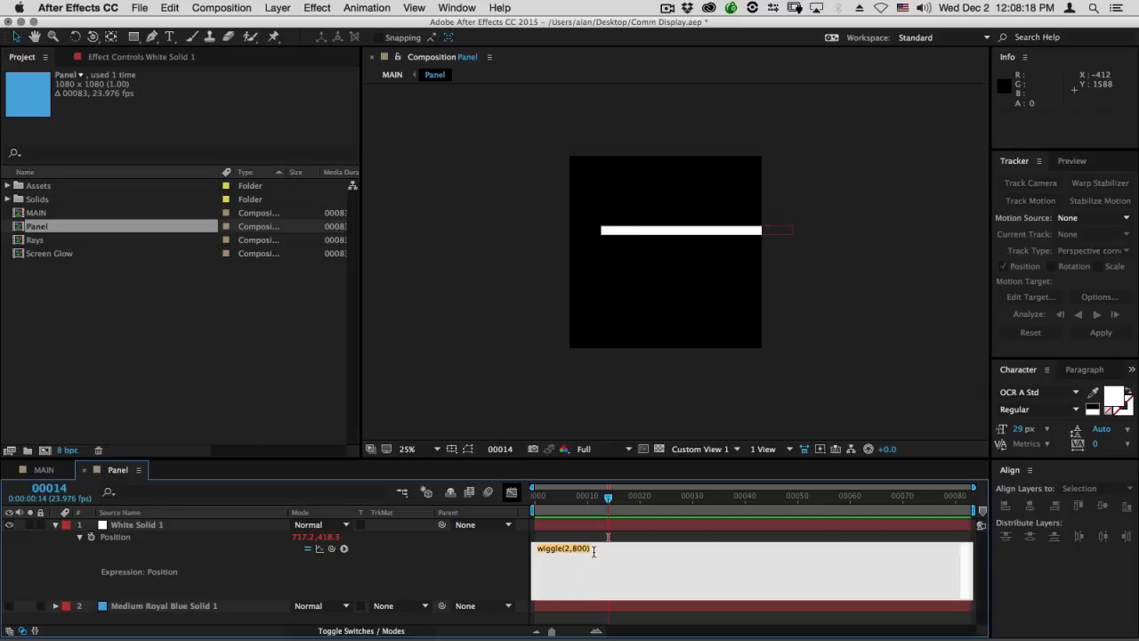
{"action": "key", "text": "BackSpace"}
{"action": "left_click", "coordinate": [287, 554]}
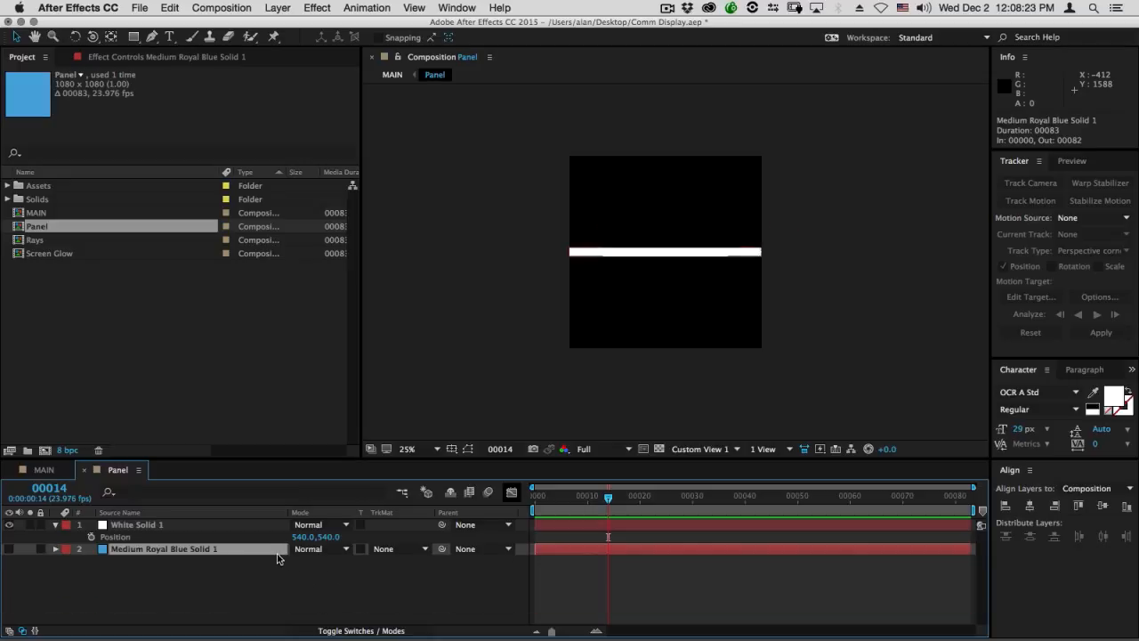
Try scrubbing the white solid's Position values, and undo the changes.
{"action": "left_click", "coordinate": [211, 527]}
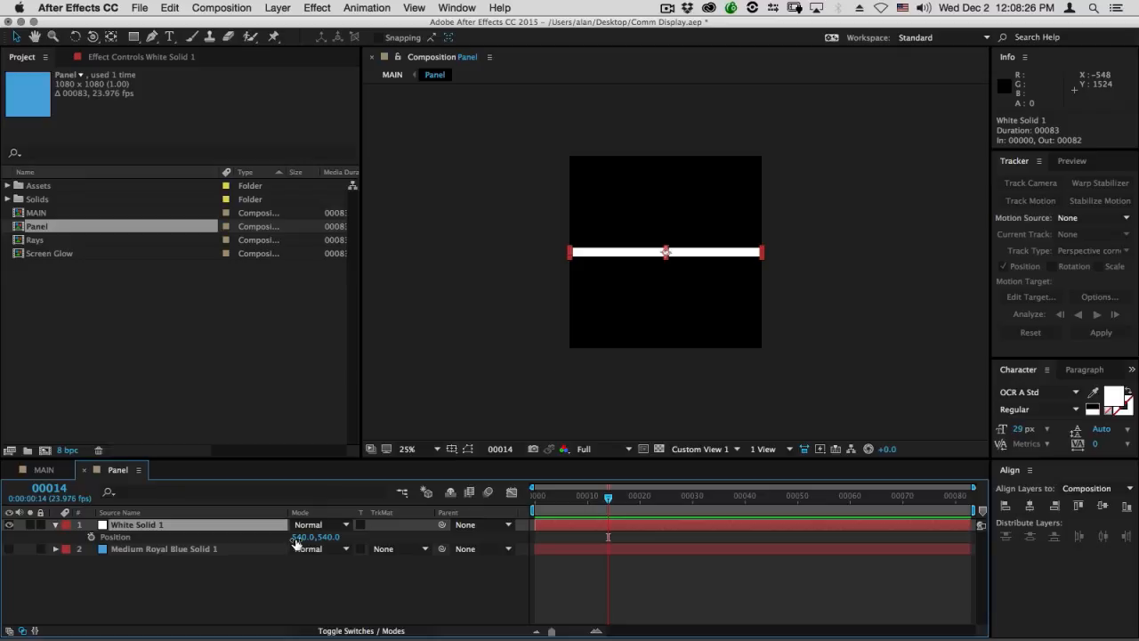
{"action": "left_click_drag", "start_coordinate": [303, 540], "coordinate": [471, 552]}
{"action": "key", "text": "super+z"}
{"action": "key", "text": "super+z"}
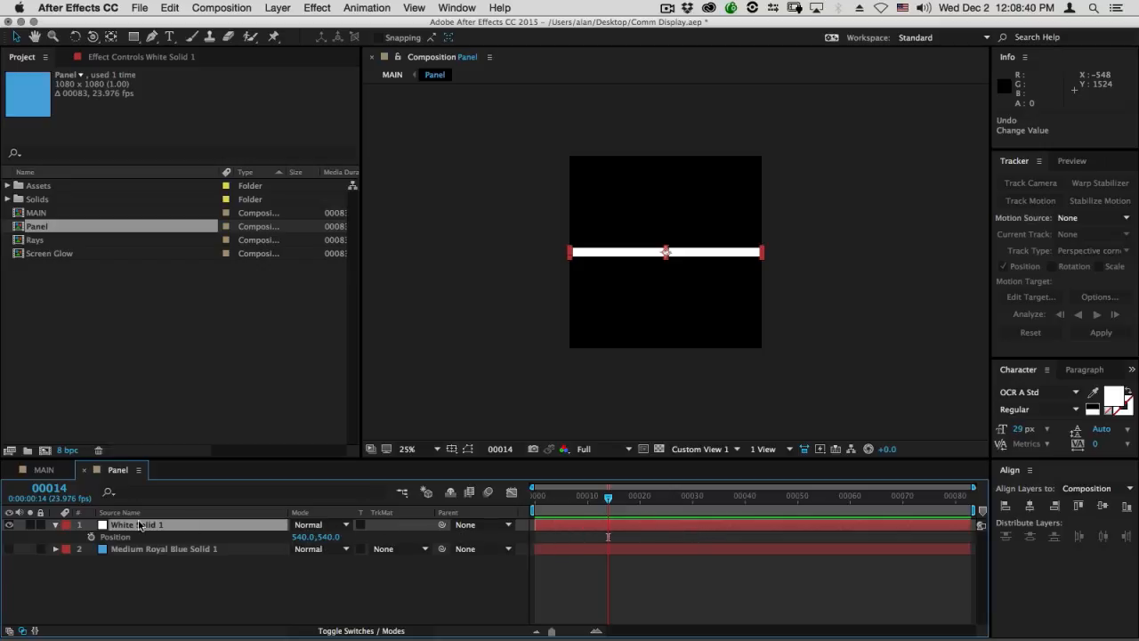
Add the expression [value[0],value[1]] to the white solid's Position.
{"action": "left_click", "coordinate": [92, 536], "text": "alt"}
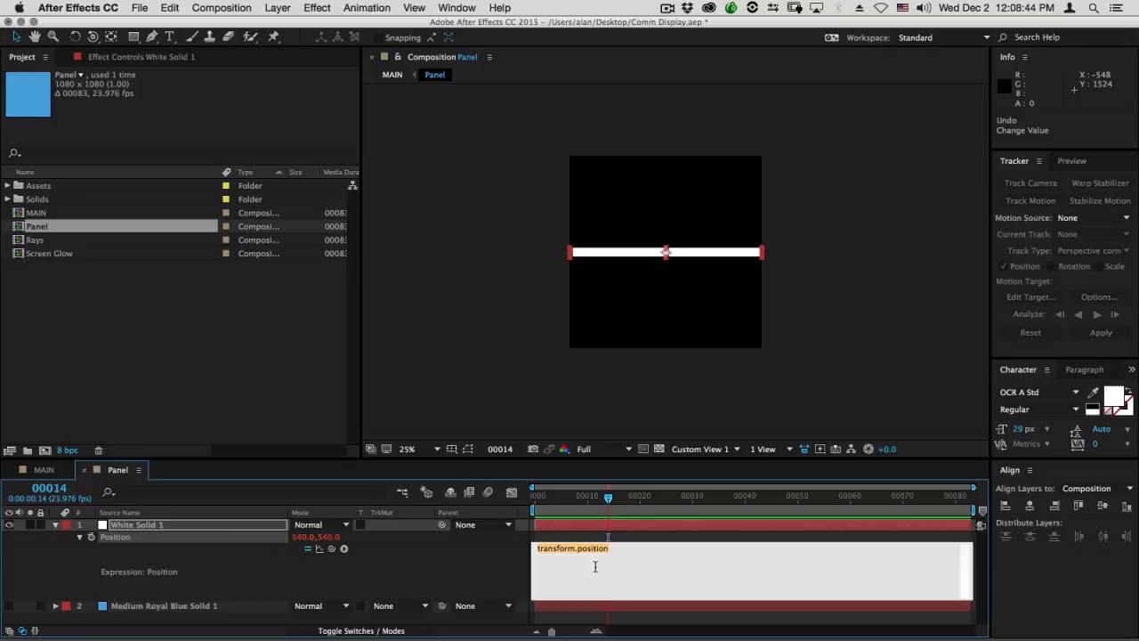
{"action": "type", "text": "[0"}
{"action": "type", "text": "value[0],"}
{"action": "type", "text": "value[1"}
{"action": "left_click", "coordinate": [537, 551]}
{"action": "type", "text": "[0]"}
{"action": "left_click", "coordinate": [217, 553]}
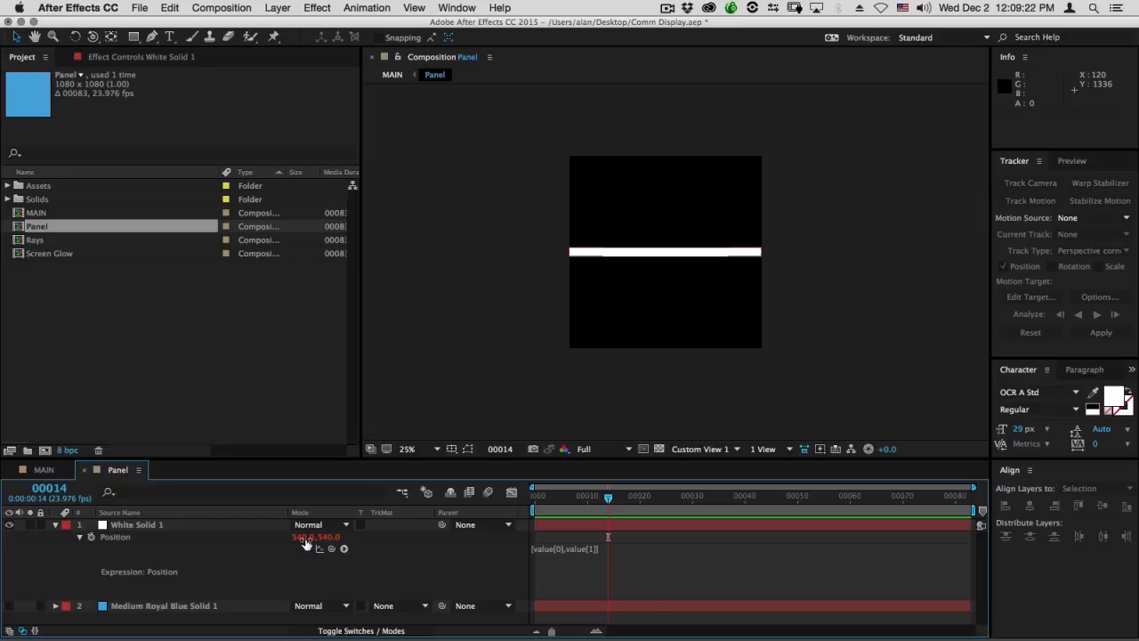
Try dragging the white bar around with the value expression active, and undo the moves.
{"action": "left_click_drag", "start_coordinate": [703, 250], "coordinate": [765, 239]}
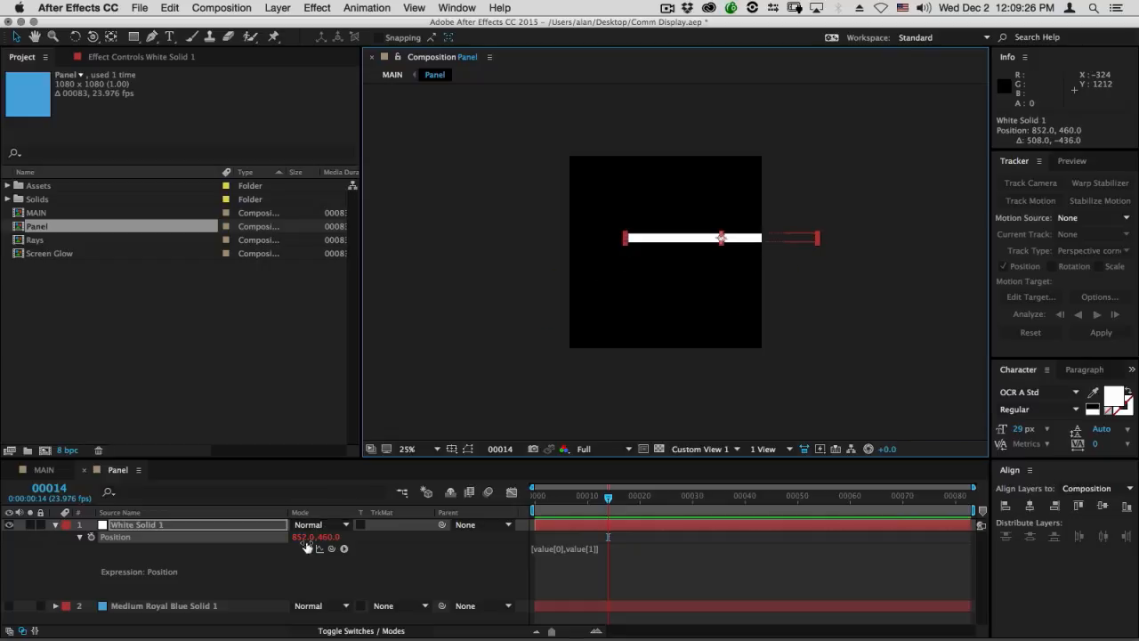
{"action": "key", "text": "super+z"}
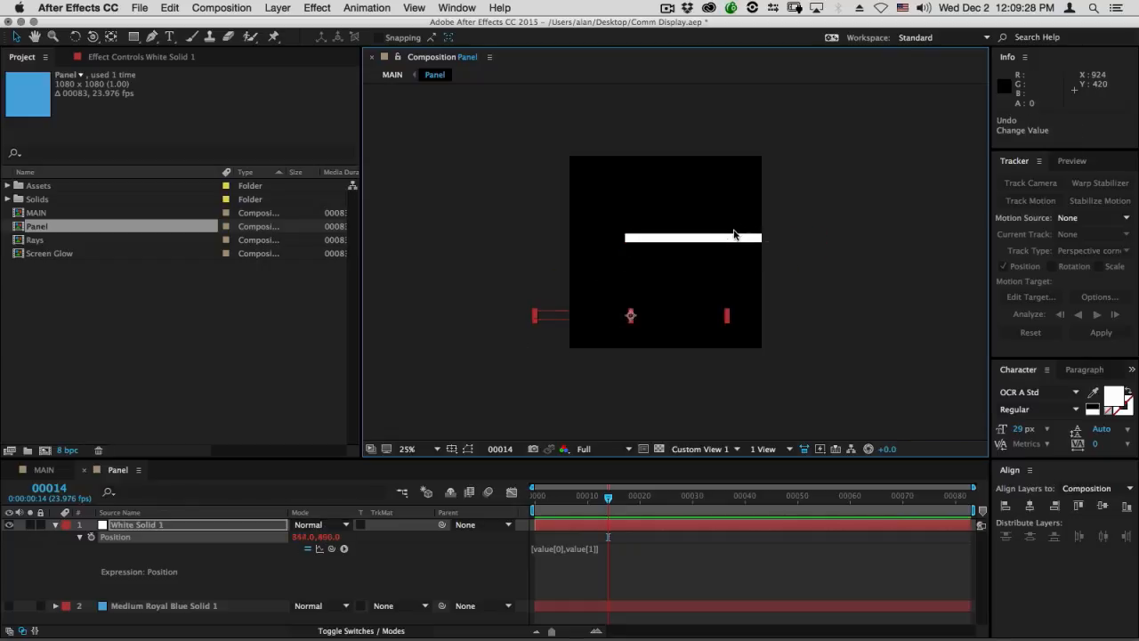
{"action": "key", "text": "super+z"}
Insert the line w = wiggle(2,800); above the value array in the Position expression, using the copied wiggle text.
{"action": "left_click", "coordinate": [603, 555]}
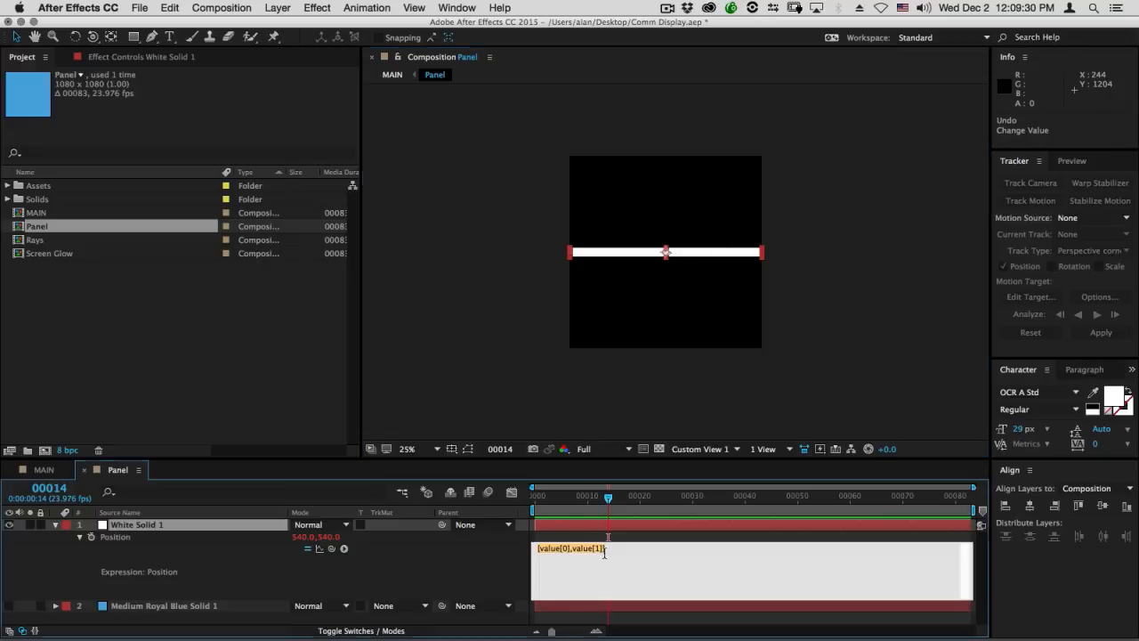
{"action": "left_click", "coordinate": [537, 548]}
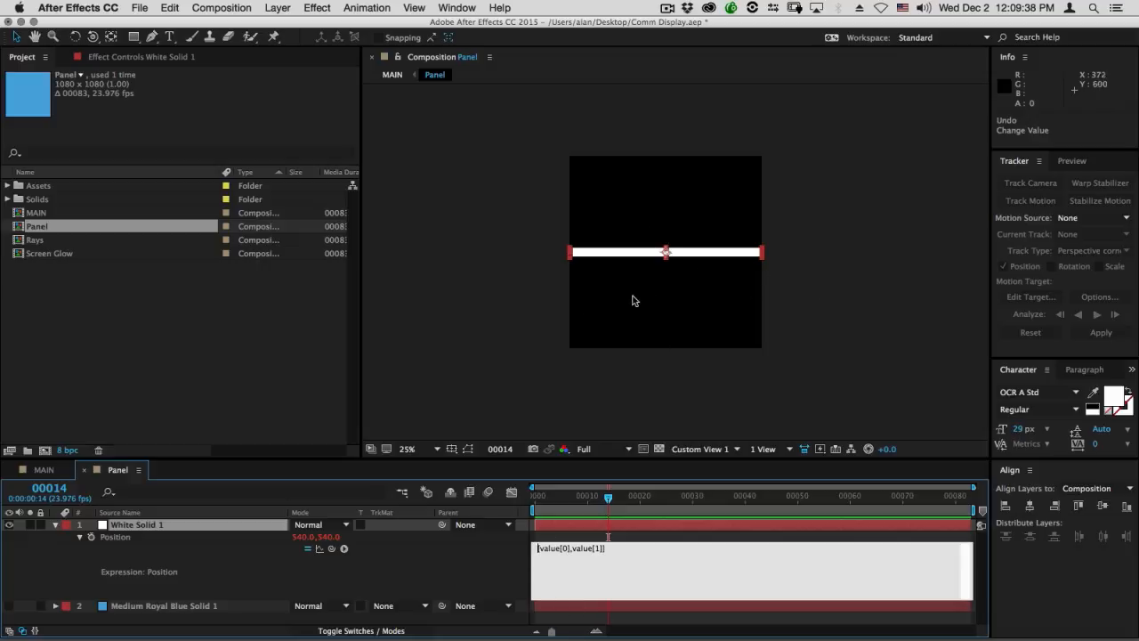
{"action": "left_click", "coordinate": [531, 556]}
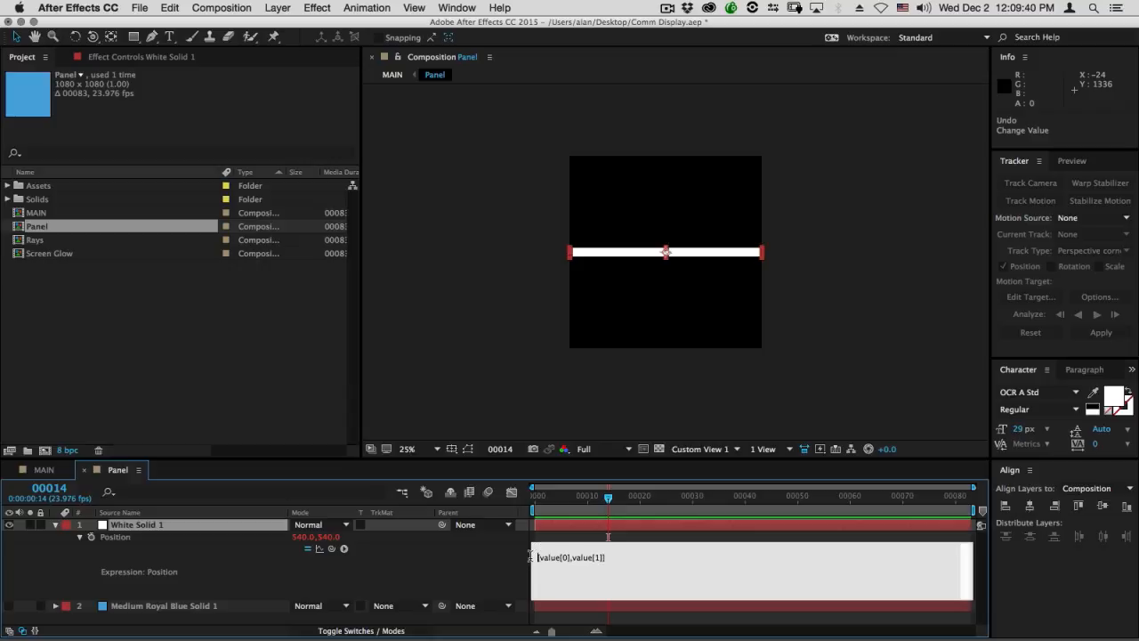
{"action": "key", "text": "super+v"}
{"action": "type", "text": "w ="}
{"action": "left_click_drag", "start_coordinate": [538, 558], "coordinate": [609, 558]}
{"action": "left_click", "coordinate": [608, 558]}
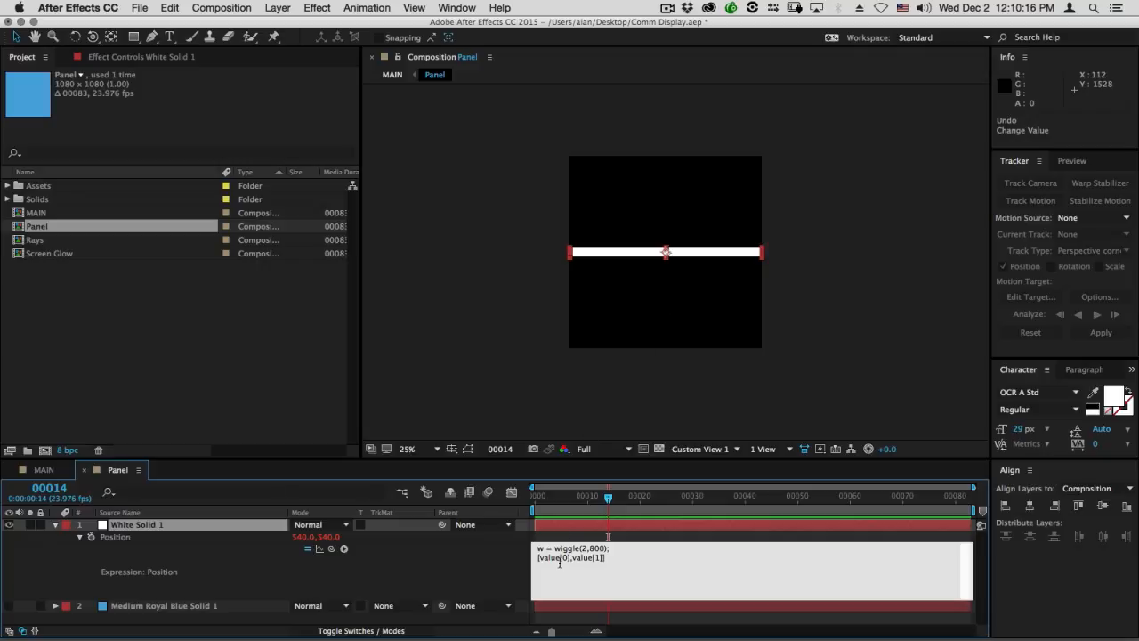
Change the array in the Position expression to [value[0],w[1]] and preview the white bar's vertical wiggle.
{"action": "left_click_drag", "start_coordinate": [539, 557], "coordinate": [559, 557]}
{"action": "left_click", "coordinate": [587, 558]}
{"action": "left_click_drag", "start_coordinate": [573, 558], "coordinate": [591, 558]}
{"action": "type", "text": "w"}
{"action": "left_click", "coordinate": [251, 556]}
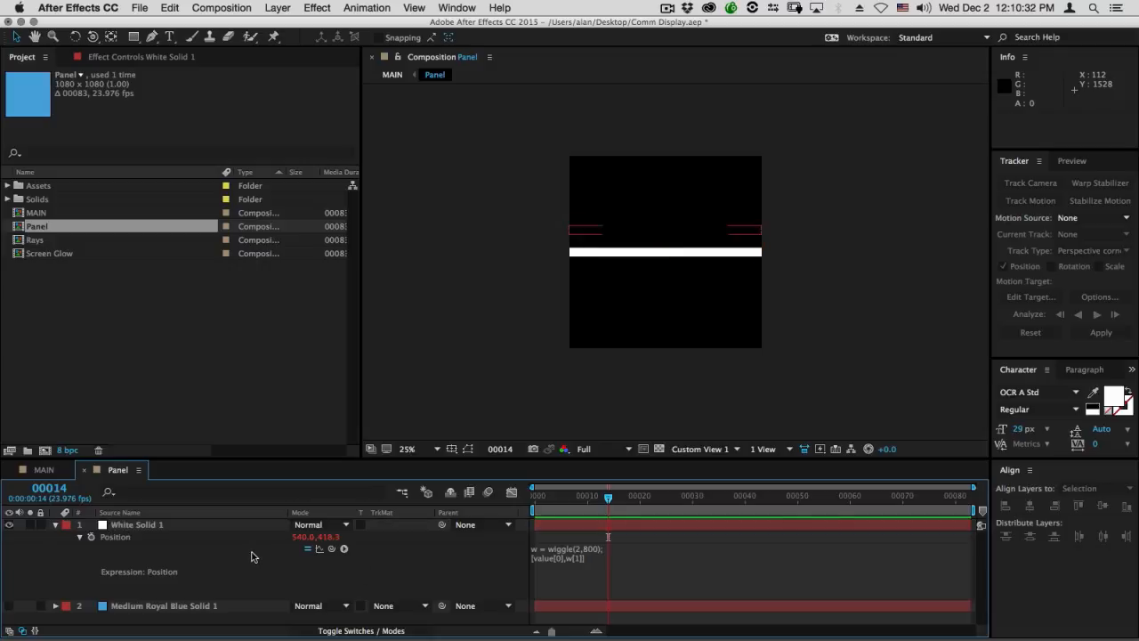
{"action": "key", "text": "space"}
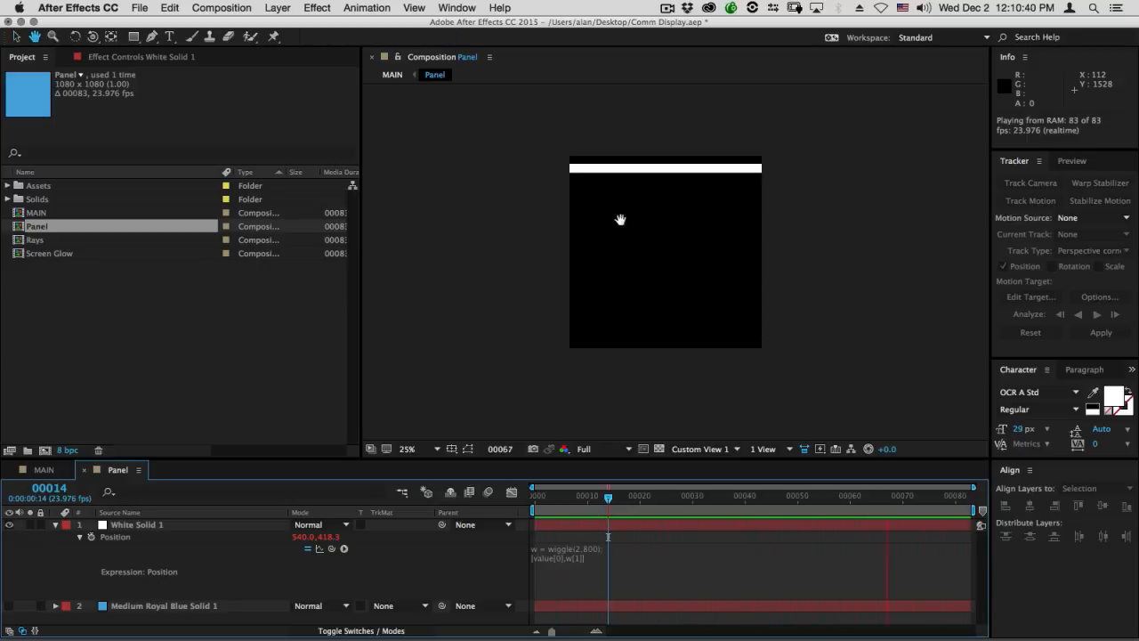
{"action": "left_click", "coordinate": [543, 499]}
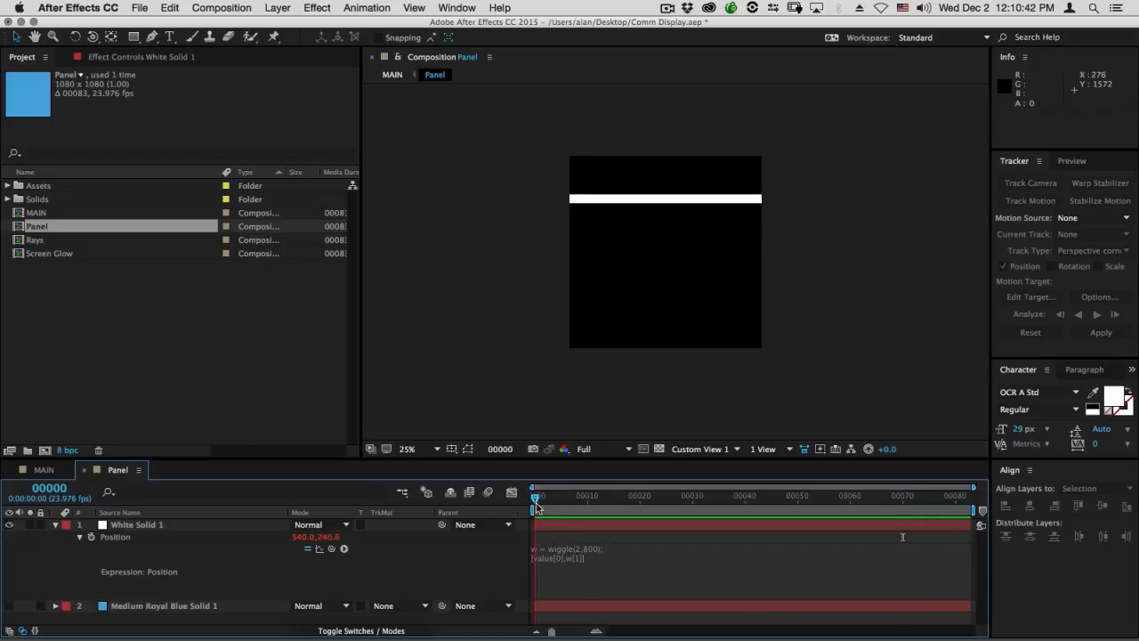
Rename the white solid layer to Stripe 01.
{"action": "left_click", "coordinate": [158, 526]}
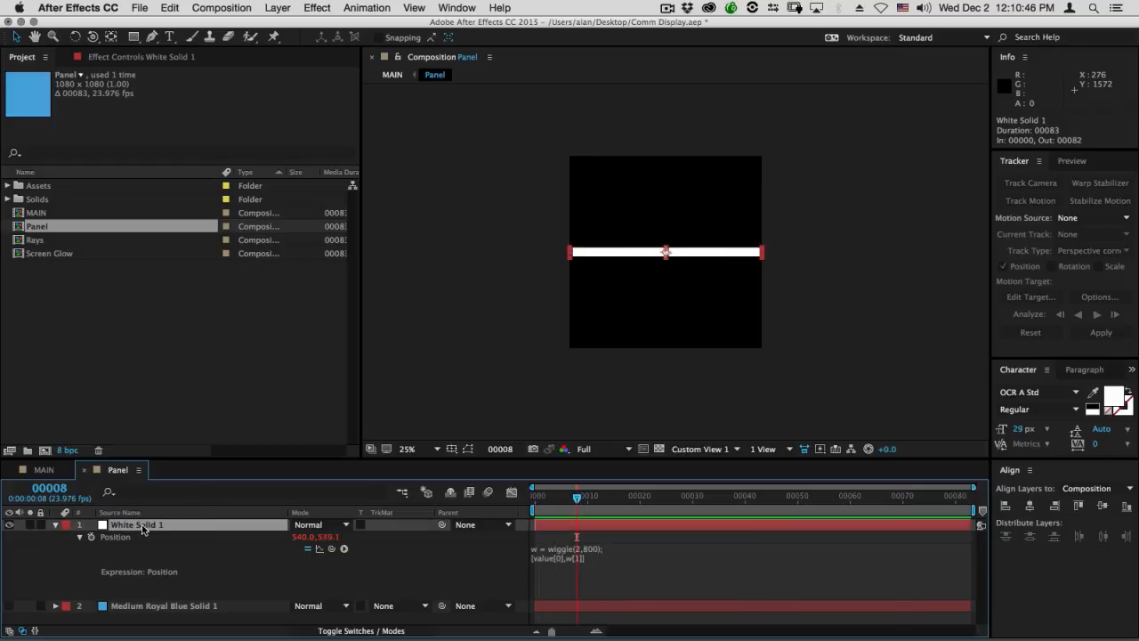
{"action": "key", "text": "Return"}
{"action": "type", "text": "Stripe"}
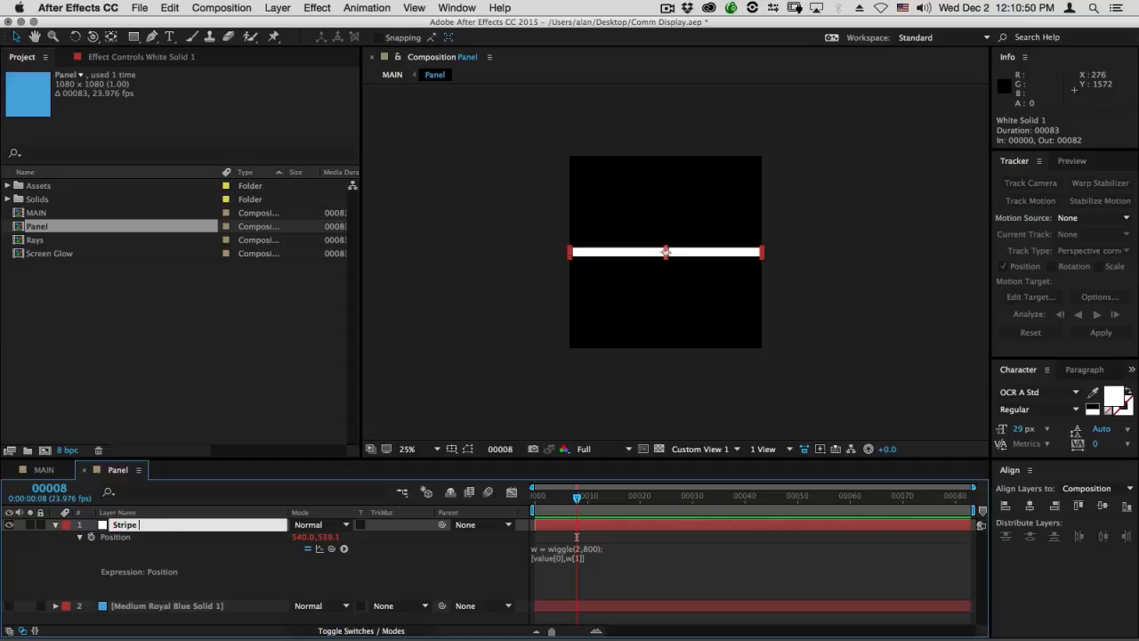
{"action": "type", "text": " 01"}
{"action": "key", "text": "Return"}
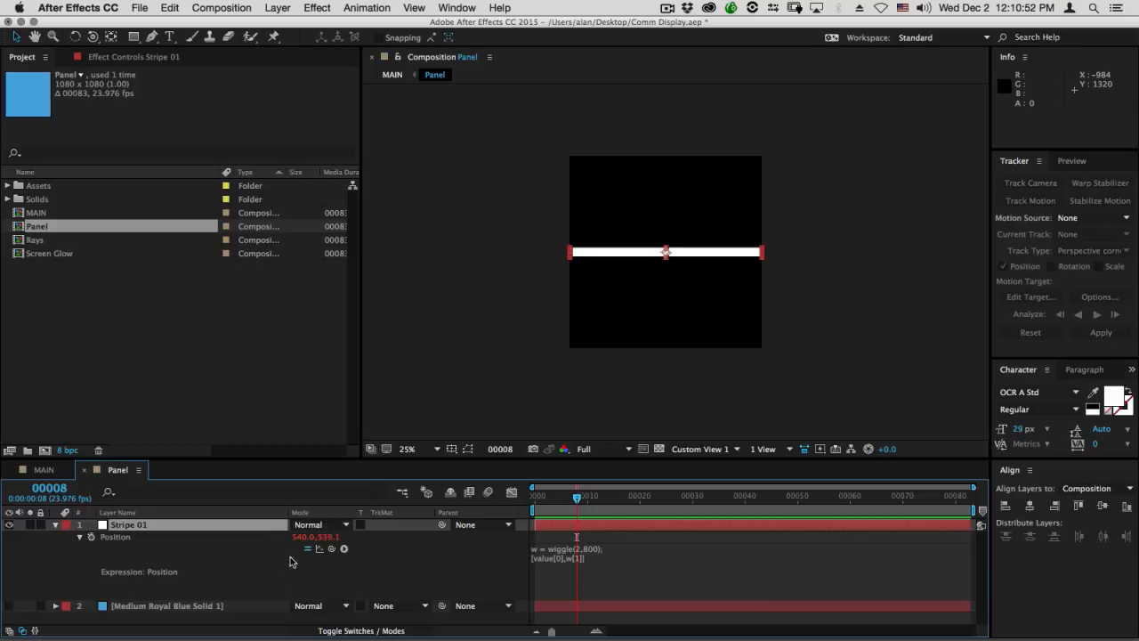
{"action": "mouse_move", "coordinate": [570, 497]}
{"action": "left_mouse_down"}
{"action": "mouse_move", "coordinate": [689, 498]}
{"action": "mouse_move", "coordinate": [588, 498]}
{"action": "left_mouse_up"}
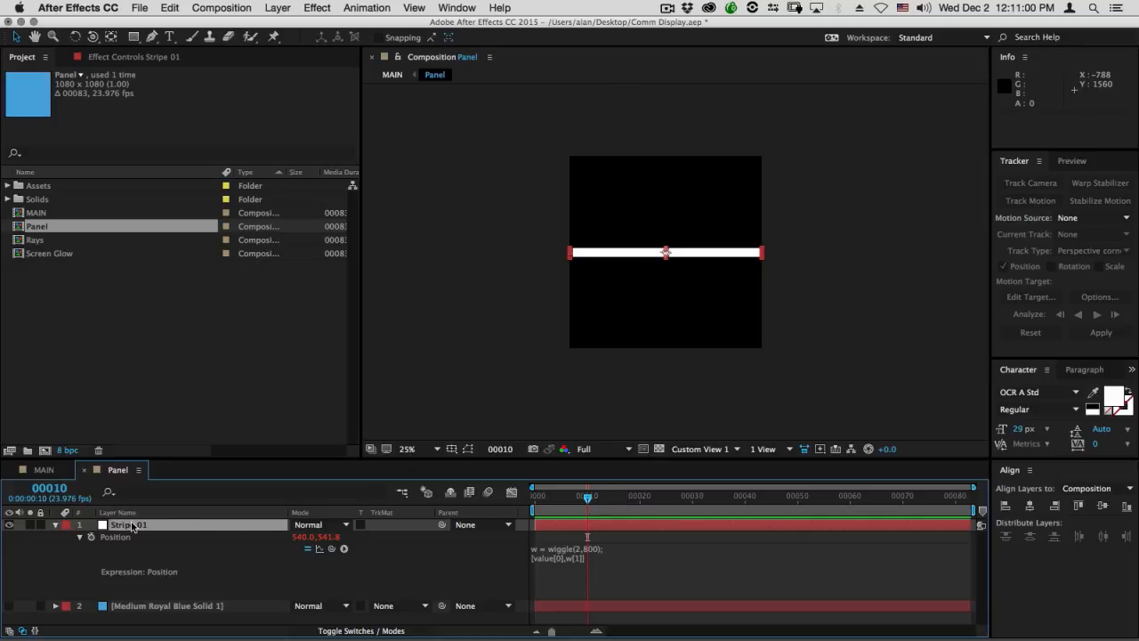
{"action": "left_click", "coordinate": [138, 552]}
{"action": "left_click", "coordinate": [169, 526]}
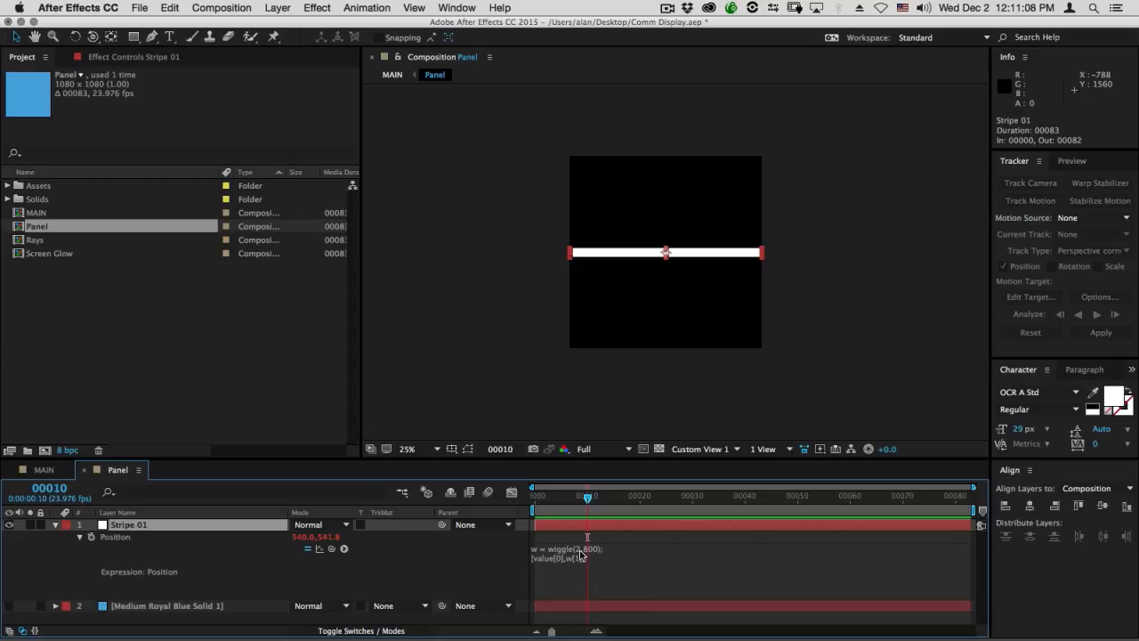
{"action": "left_click", "coordinate": [581, 553]}
{"action": "left_click", "coordinate": [587, 539]}
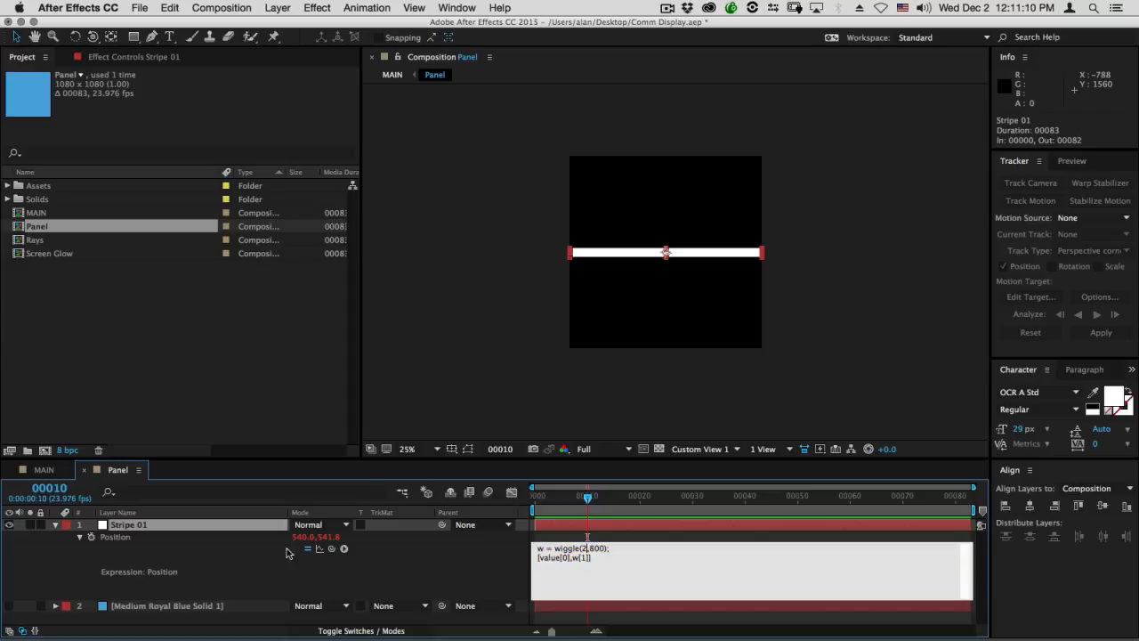
{"action": "left_click", "coordinate": [67, 556]}
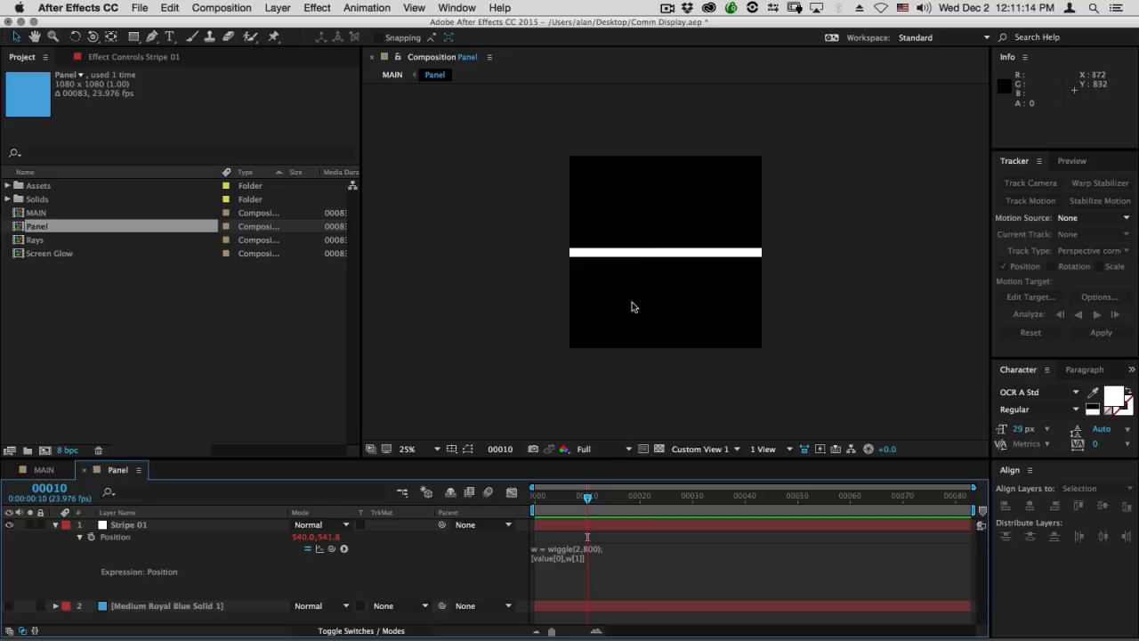
{"action": "left_click", "coordinate": [196, 525]}
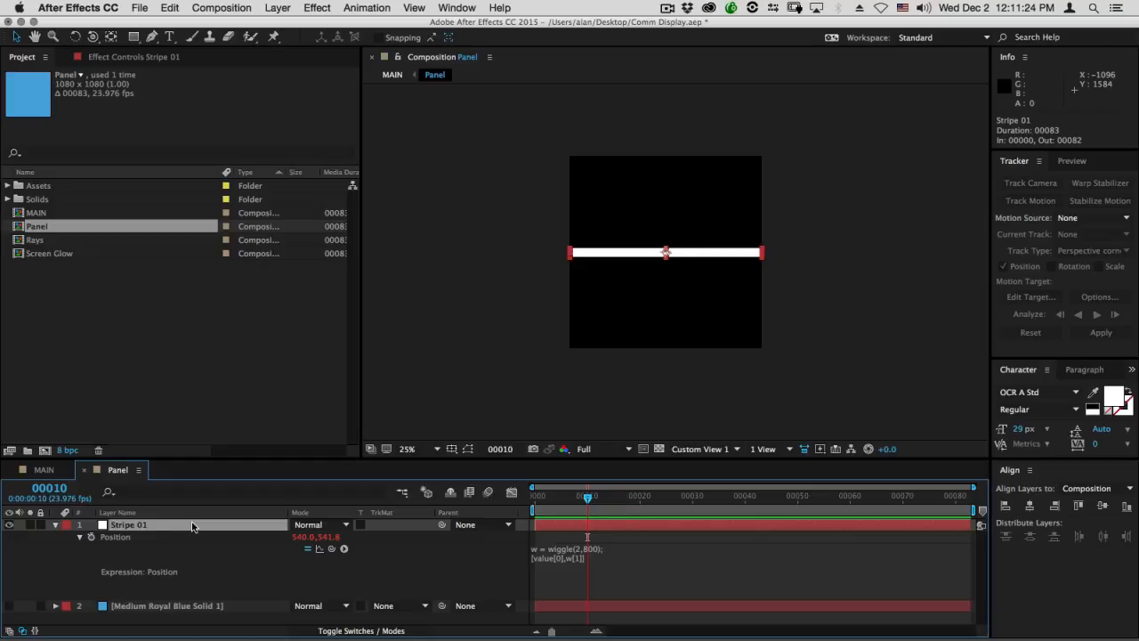
Create a null object in the Panel composition and rename it STRIPE CONTROL.
{"action": "key", "text": "super+alt+shift+y"}
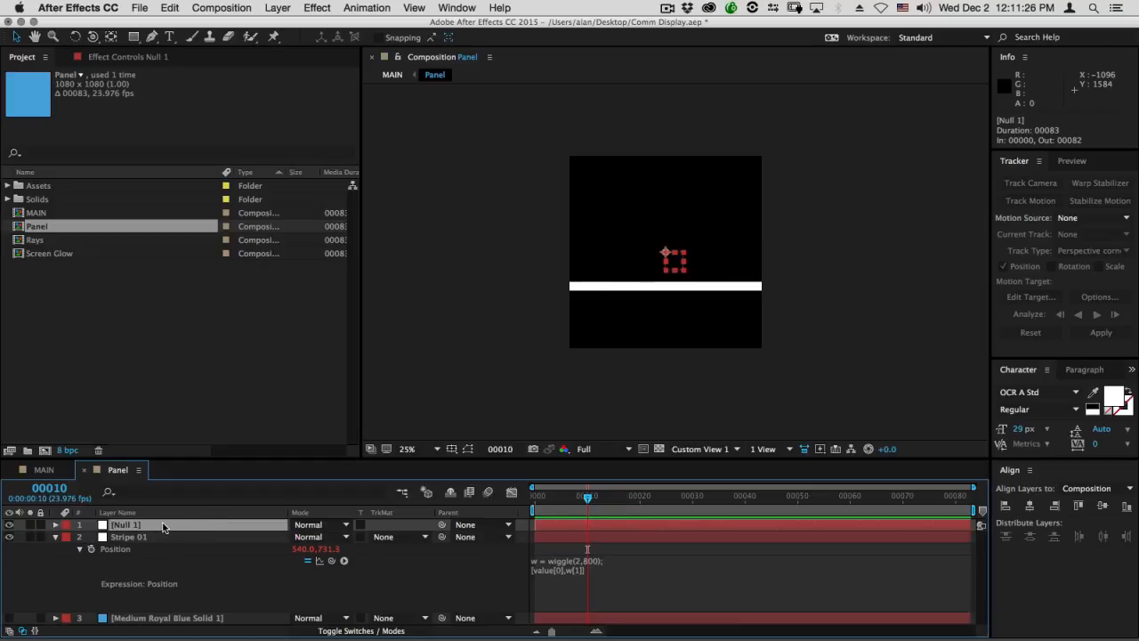
{"action": "key", "text": "Return"}
{"action": "type", "text": "STRIPE CONTRO"}
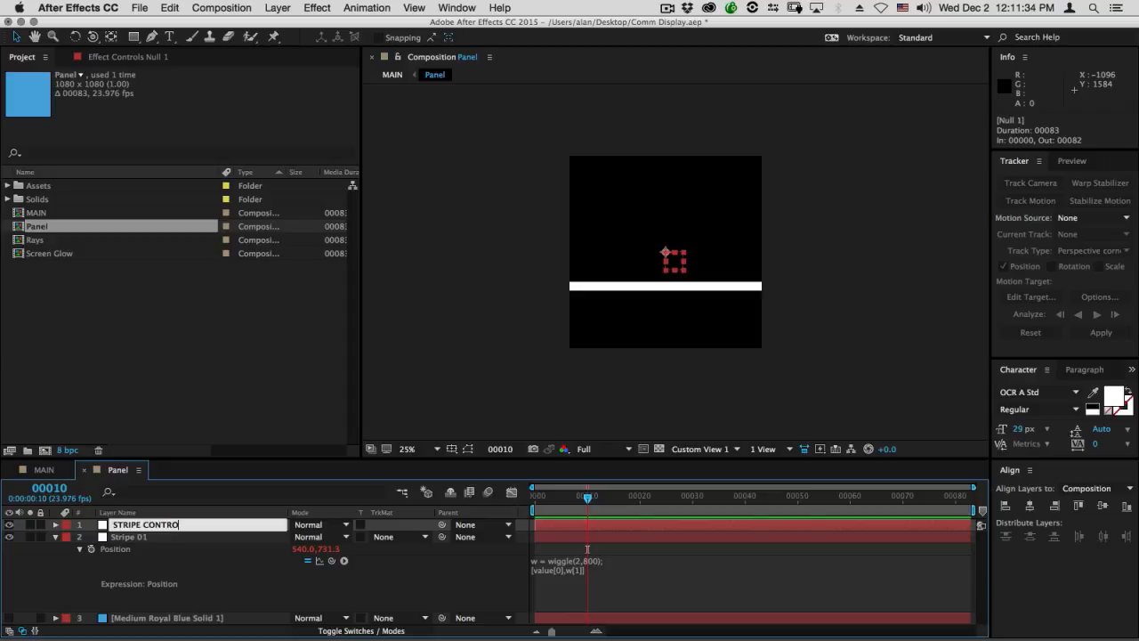
{"action": "key", "text": "Return"}
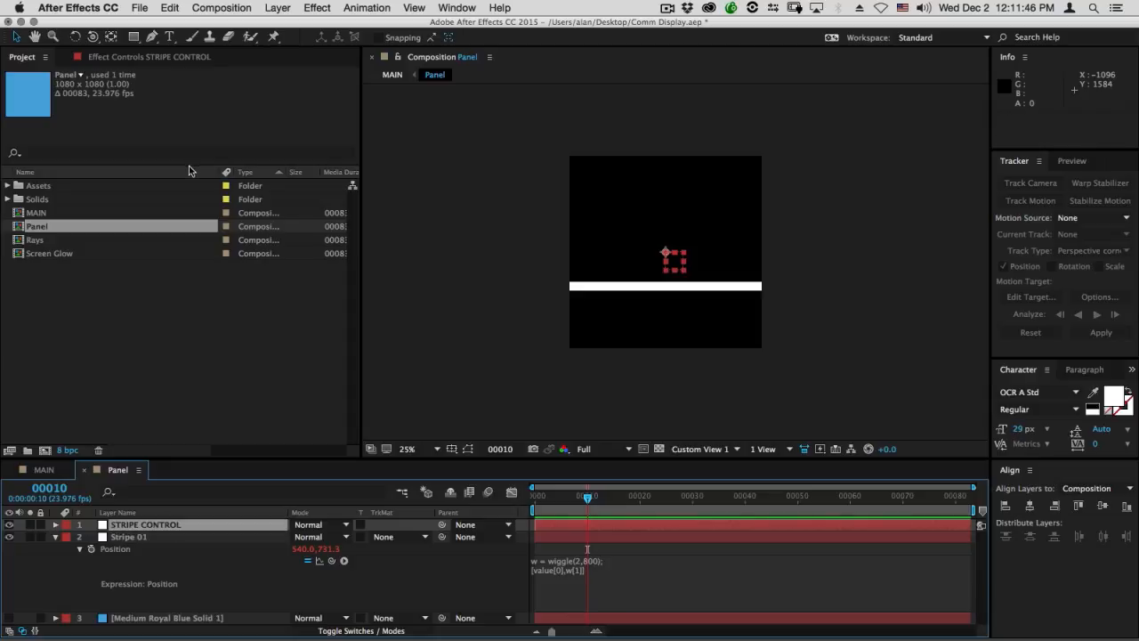
Add a Slider Control effect to the STRIPE CONTROL null and expand its Slider property.
{"action": "left_click", "coordinate": [316, 8]}
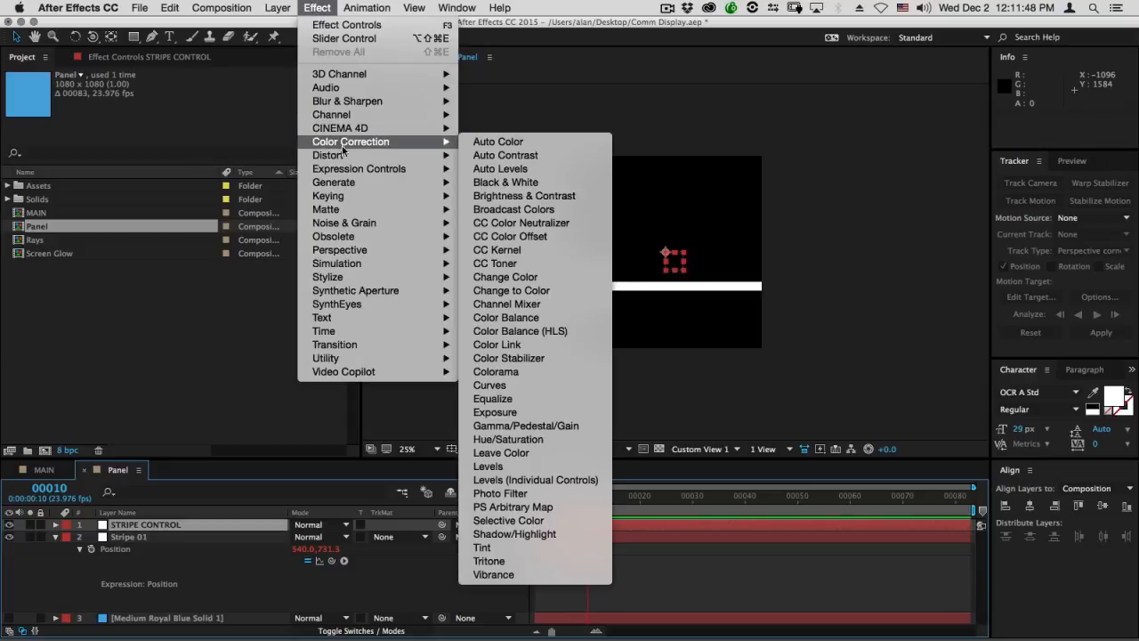
{"action": "mouse_move", "coordinate": [361, 169]}
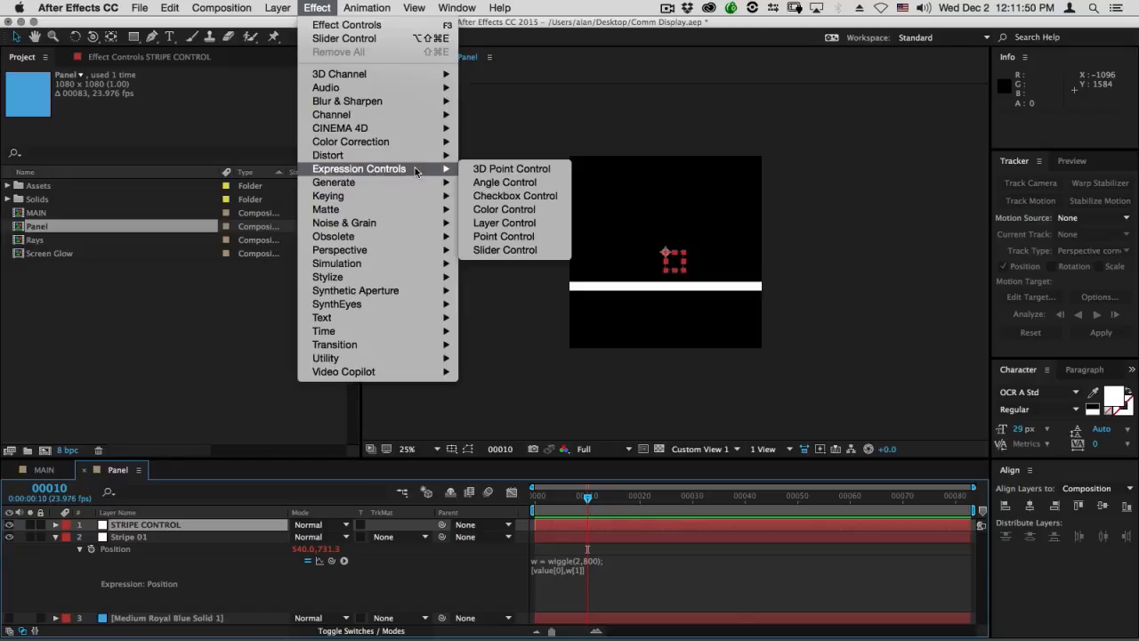
{"action": "left_click", "coordinate": [505, 250]}
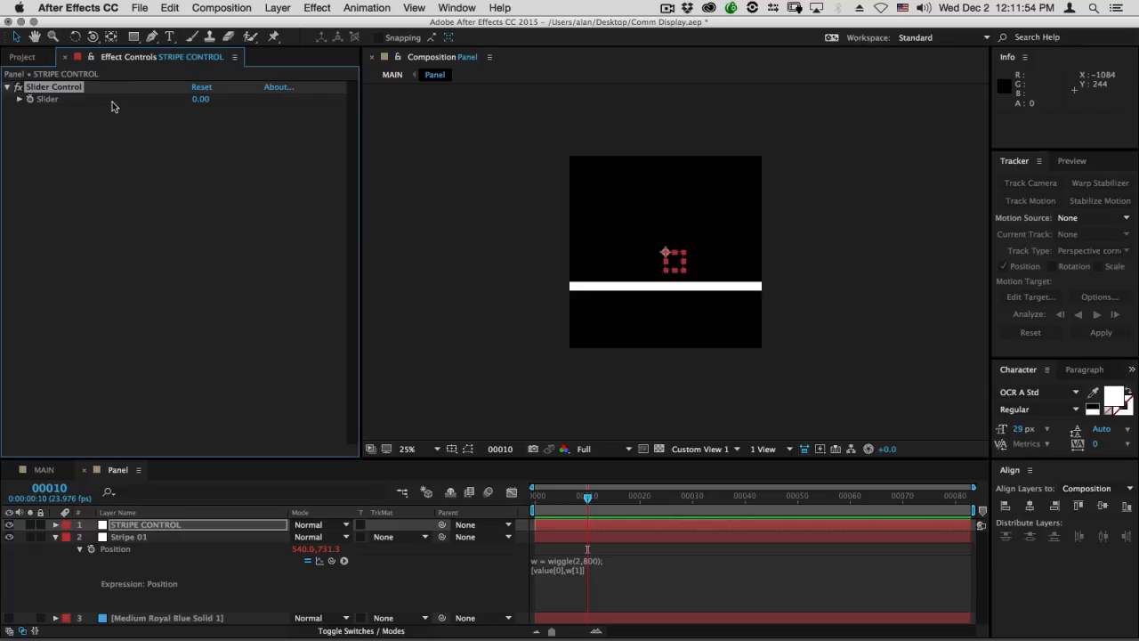
{"action": "left_click", "coordinate": [19, 99]}
Replace the wiggle frequency in Stripe 01's Position expression with a link to the STRIPE CONTROL slider, and preview the result.
{"action": "left_click", "coordinate": [141, 540]}
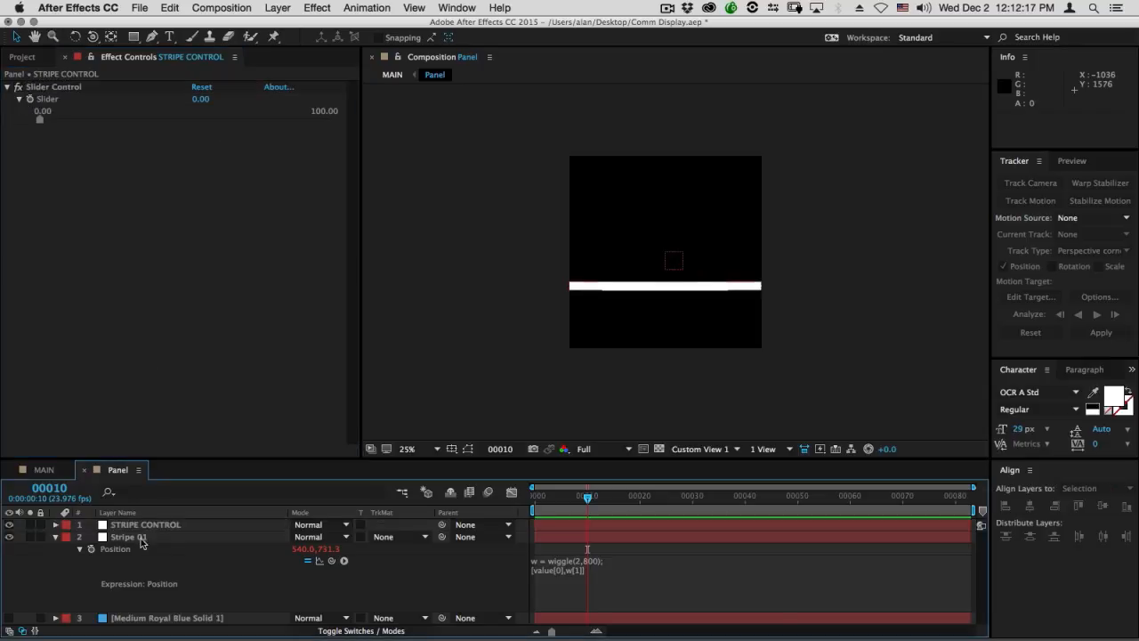
{"action": "left_click", "coordinate": [580, 568]}
{"action": "left_click", "coordinate": [586, 561]}
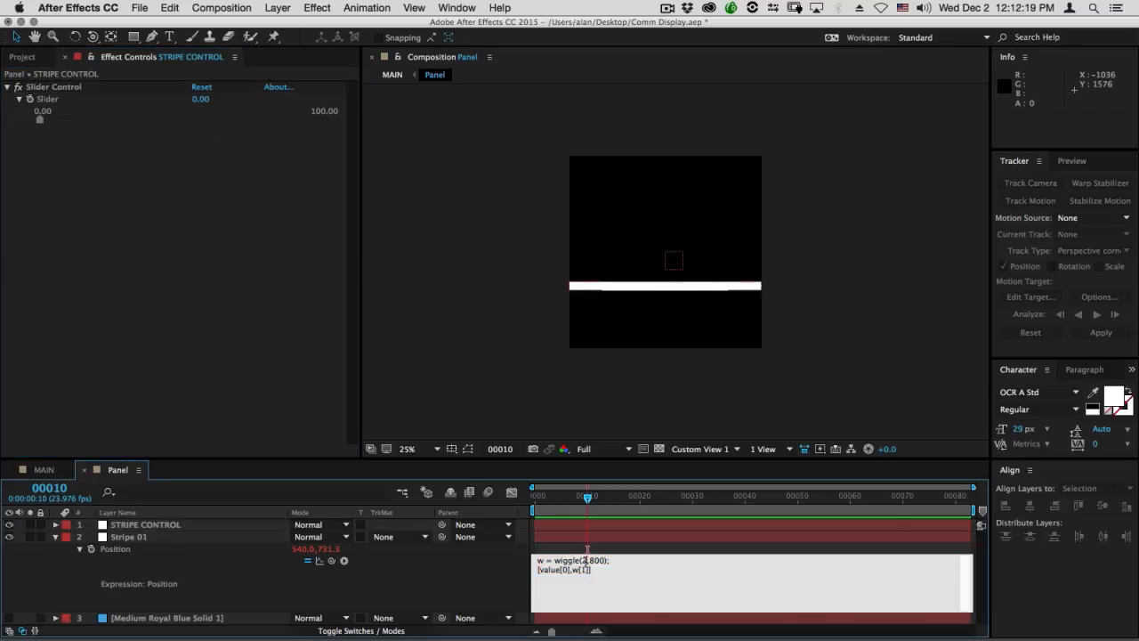
{"action": "double_click", "coordinate": [585, 560]}
{"action": "left_click_drag", "start_coordinate": [331, 560], "coordinate": [63, 101]}
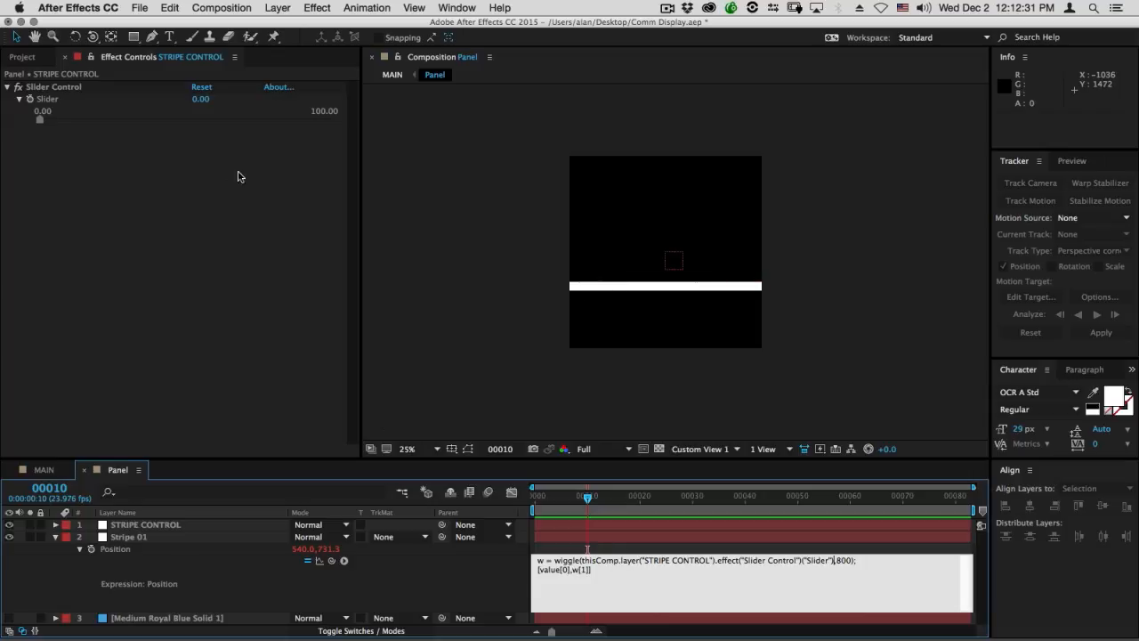
{"action": "left_click", "coordinate": [58, 576]}
{"action": "key", "text": "space"}
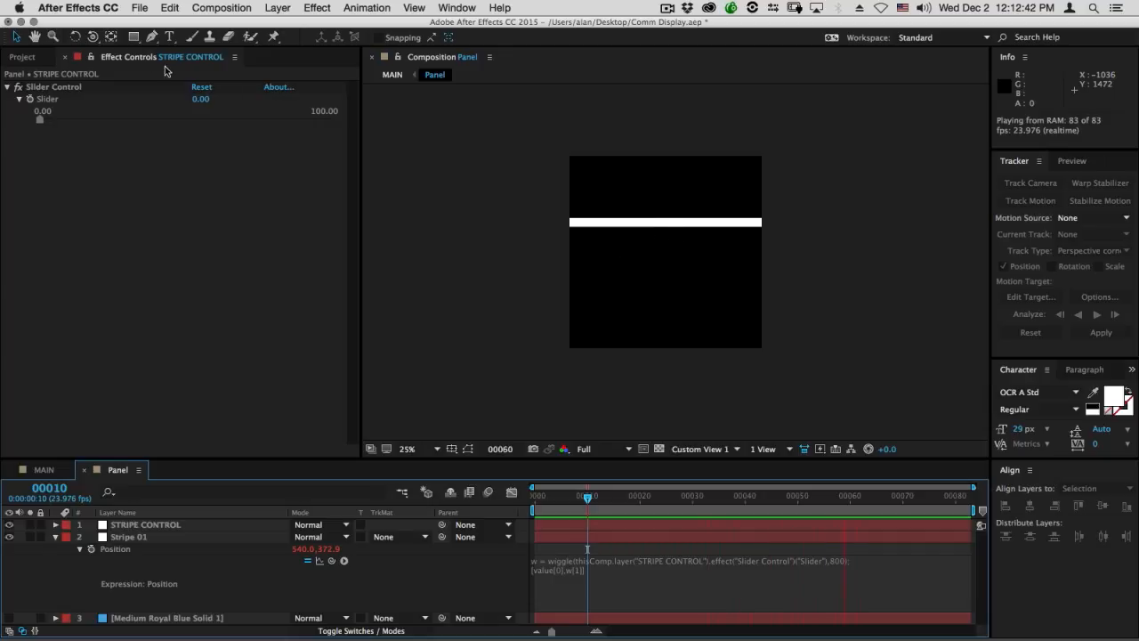
{"action": "key", "text": "space"}
Set the STRIPE CONTROL slider to 2 and preview the stripe's motion.
{"action": "left_click", "coordinate": [201, 100]}
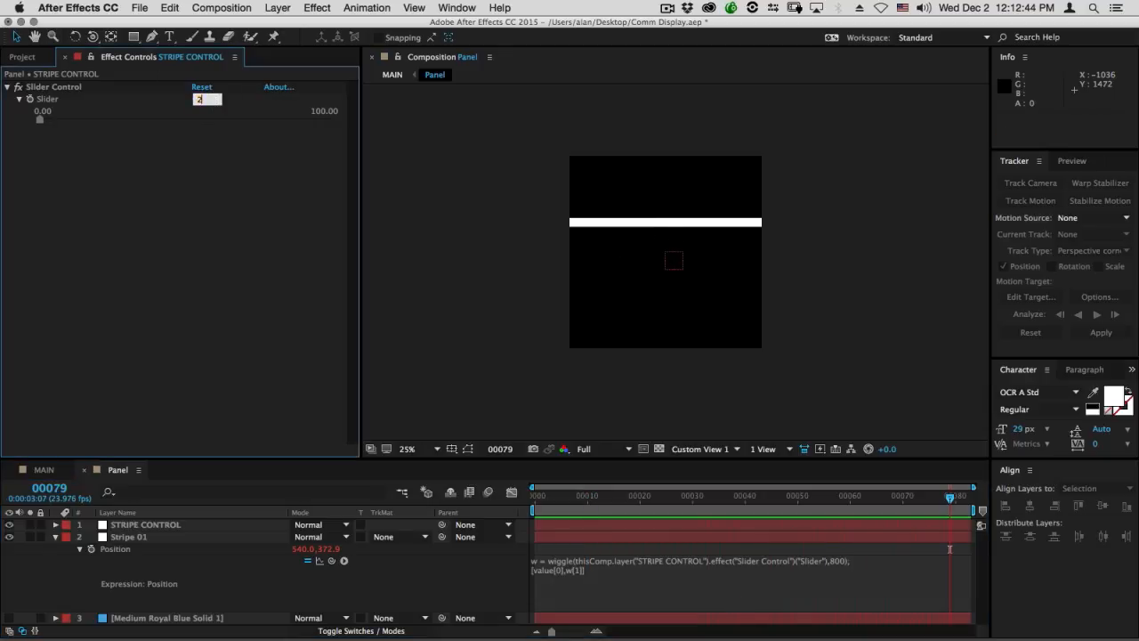
{"action": "type", "text": "2"}
{"action": "key", "text": "Return"}
{"action": "key", "text": "space"}
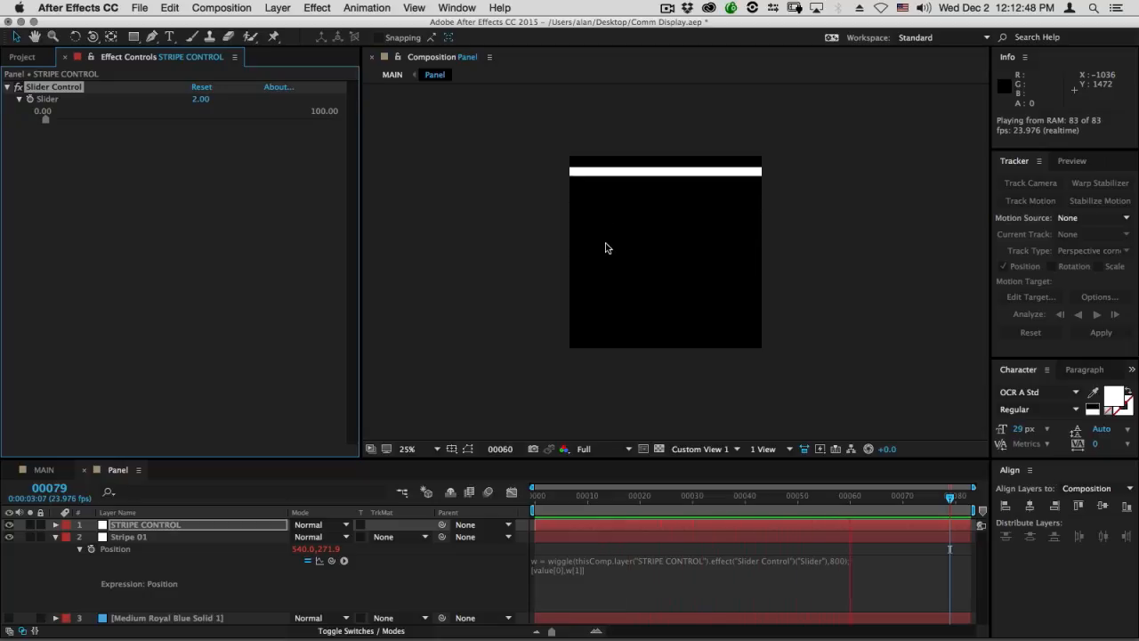
{"action": "key", "text": "space"}
Reveal the Opacity property of the Stripe 01 layer.
{"action": "left_click", "coordinate": [147, 538]}
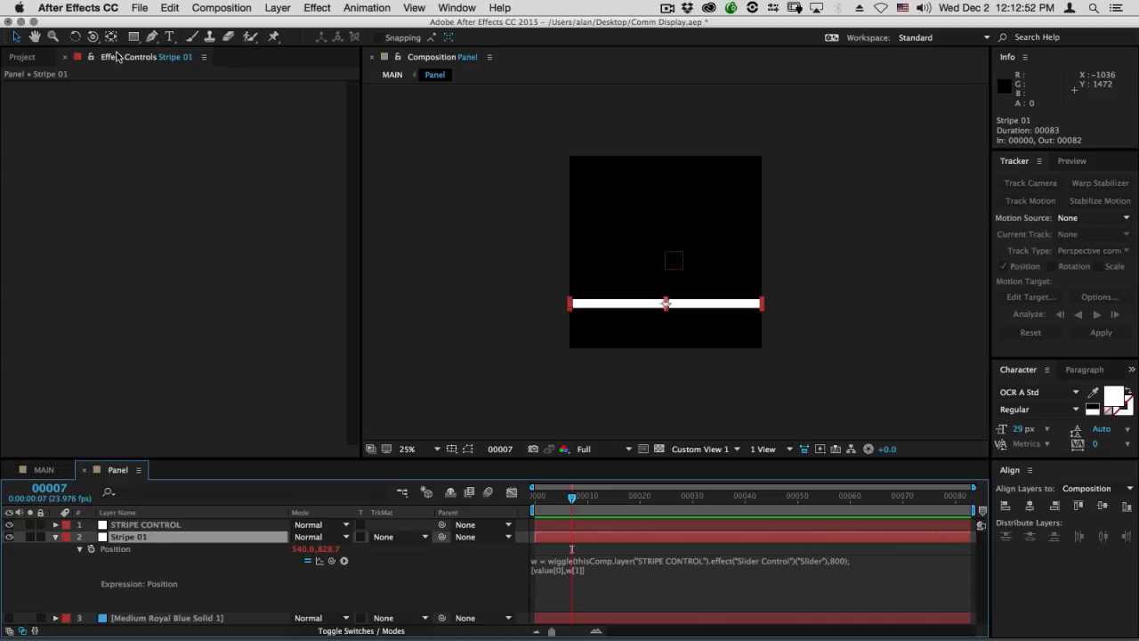
{"action": "left_click", "coordinate": [125, 524]}
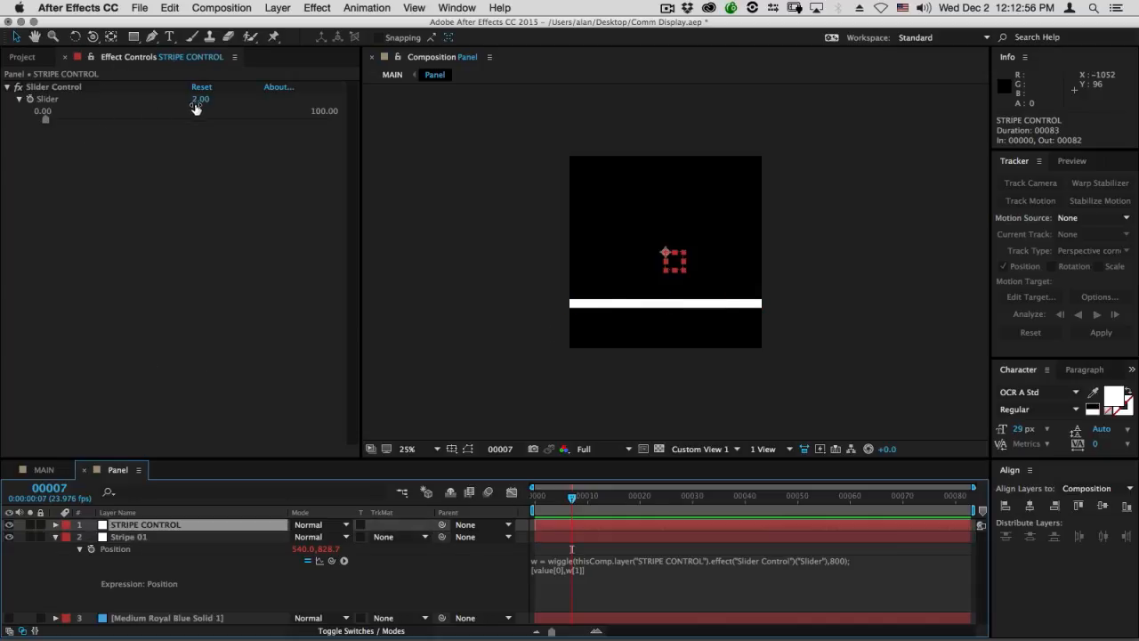
{"action": "left_click", "coordinate": [126, 539]}
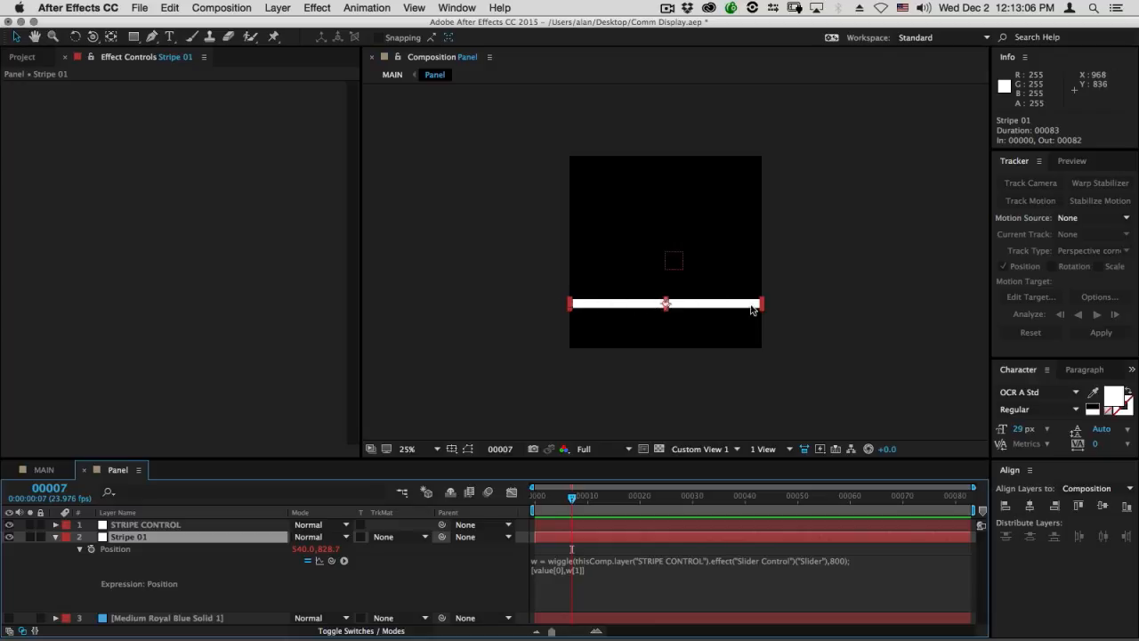
{"action": "left_click", "coordinate": [140, 538]}
{"action": "key", "text": "t"}
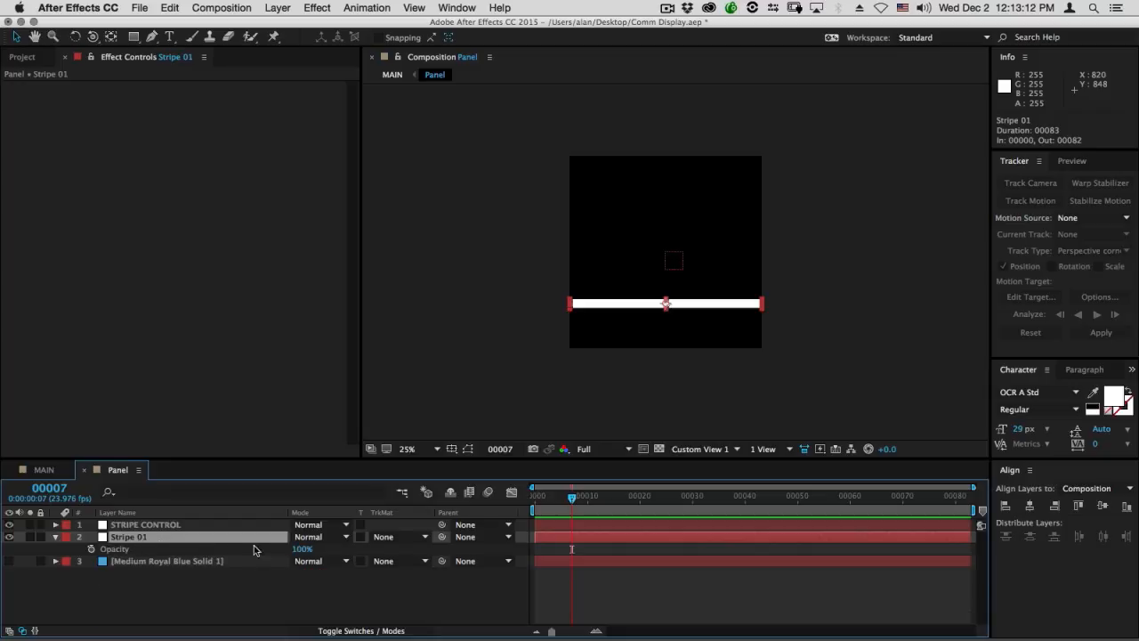
Duplicate the Slider Control effect on the STRIPE CONTROL null and rename the original effect Speed.
{"action": "left_click", "coordinate": [143, 526]}
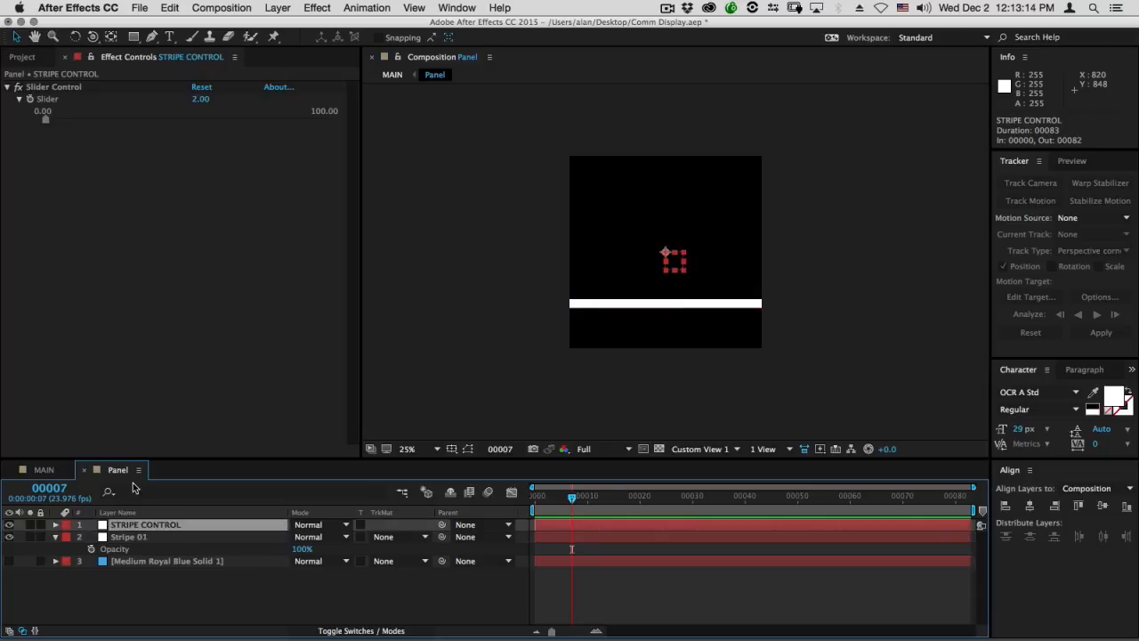
{"action": "left_click", "coordinate": [59, 86]}
{"action": "key", "text": "super+d"}
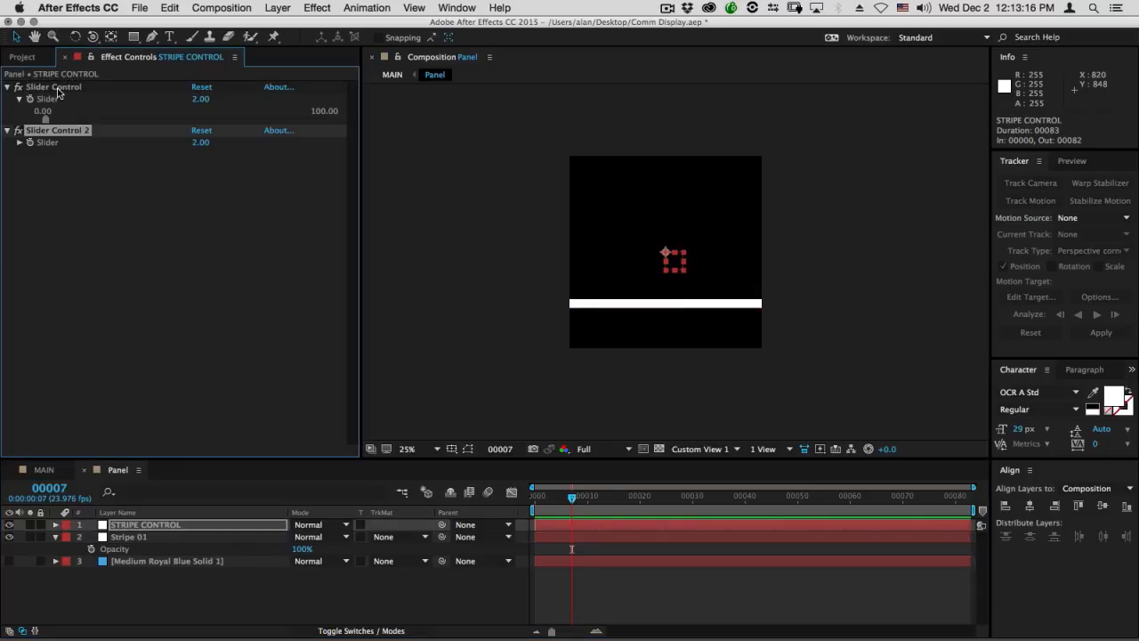
{"action": "left_click", "coordinate": [56, 89]}
{"action": "key", "text": "Return"}
{"action": "type", "text": "Speed"}
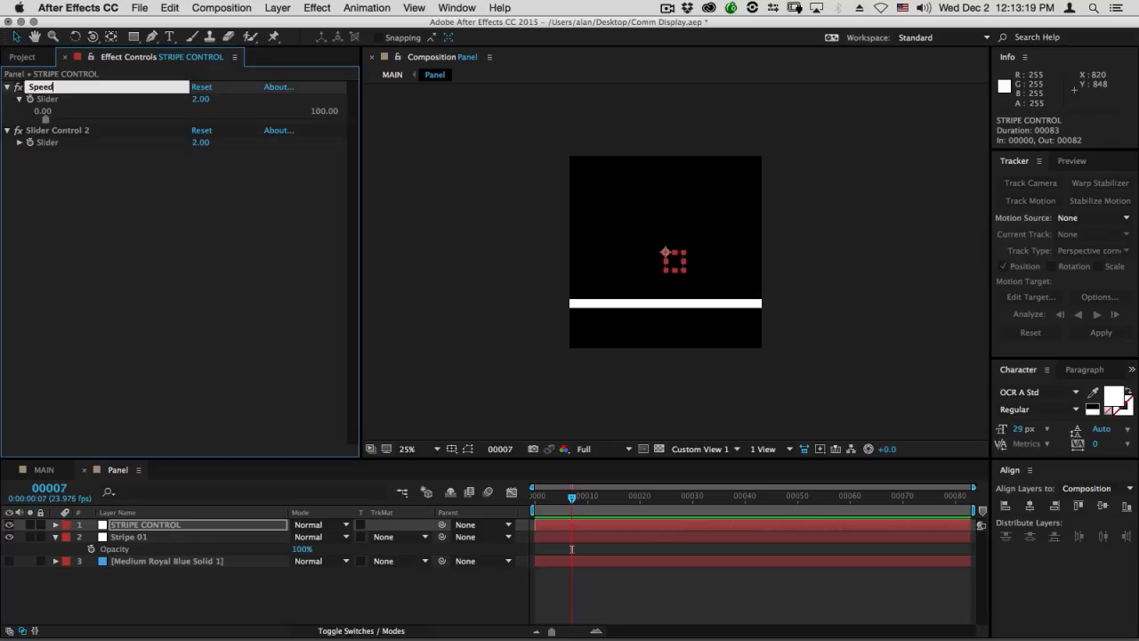
{"action": "key", "text": "Return"}
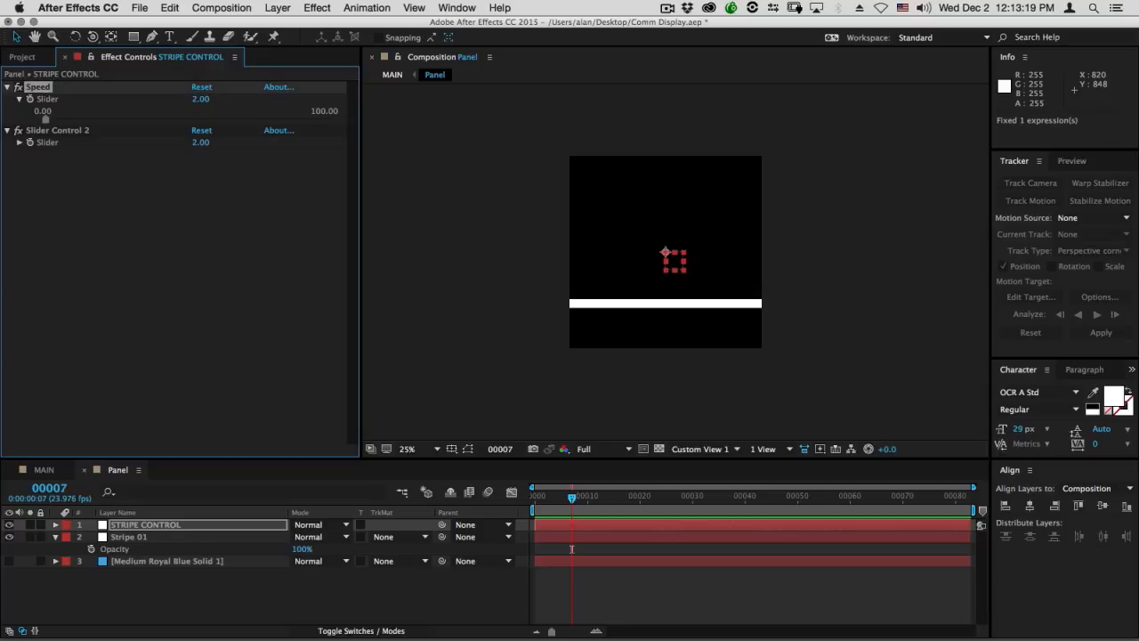
Rename the duplicated slider effect Opacity.
{"action": "left_click", "coordinate": [52, 134]}
{"action": "key", "text": "Return"}
{"action": "type", "text": "Opacity"}
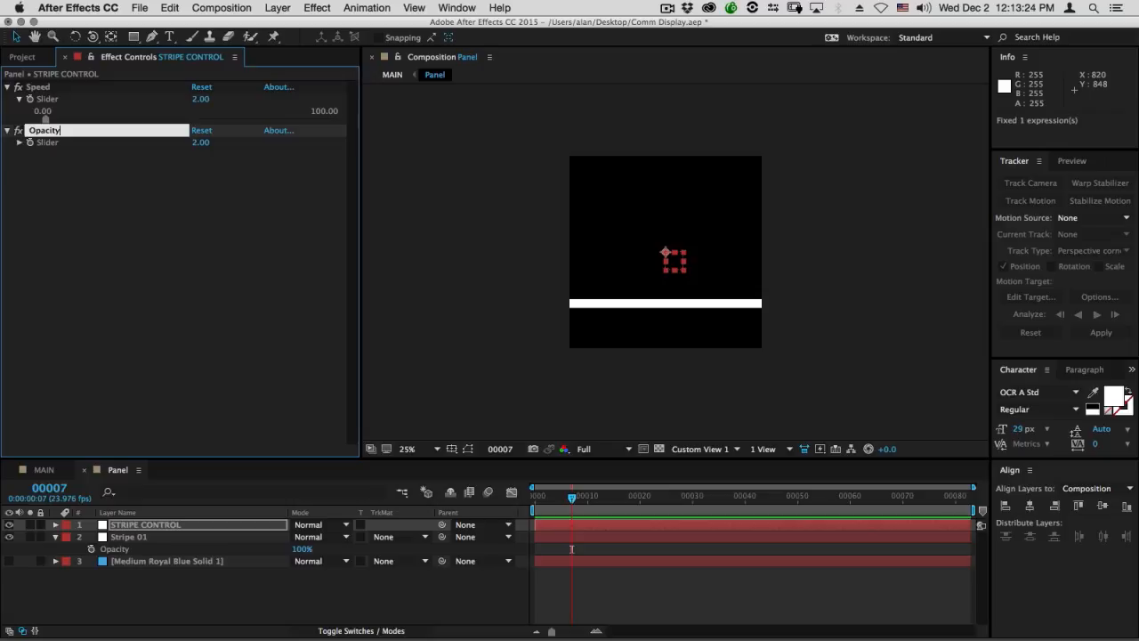
{"action": "key", "text": "Return"}
Add an expression to Stripe 01's Opacity that links it to the Opacity slider of the STRIPE CONTROL null.
{"action": "left_click", "coordinate": [130, 526]}
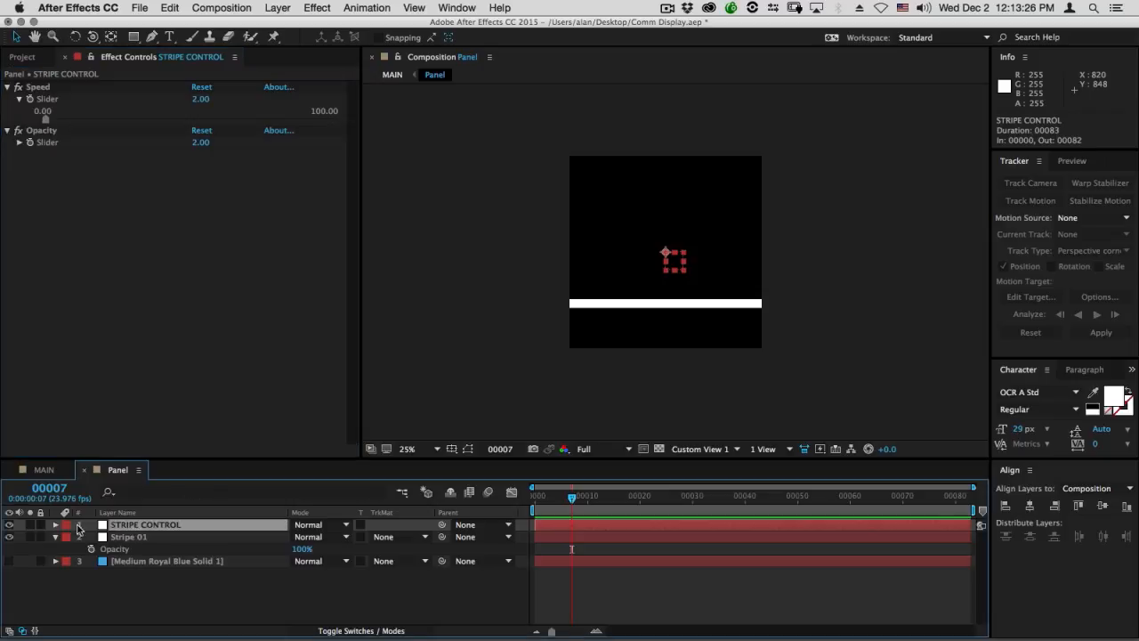
{"action": "left_click", "coordinate": [55, 525]}
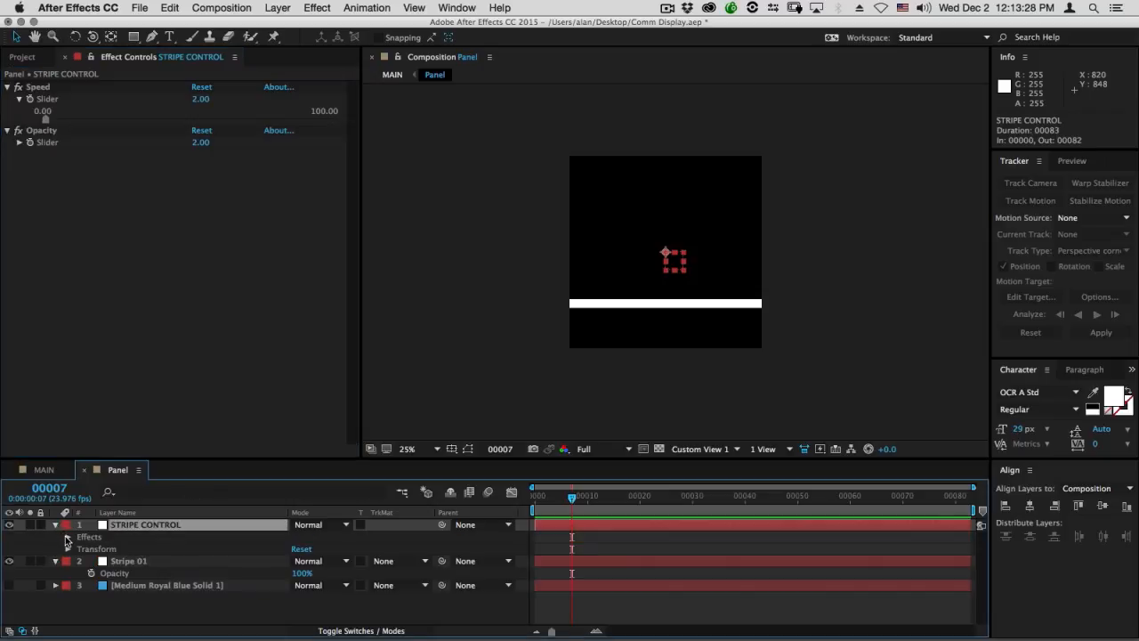
{"action": "left_click", "coordinate": [67, 537]}
{"action": "left_click", "coordinate": [81, 561]}
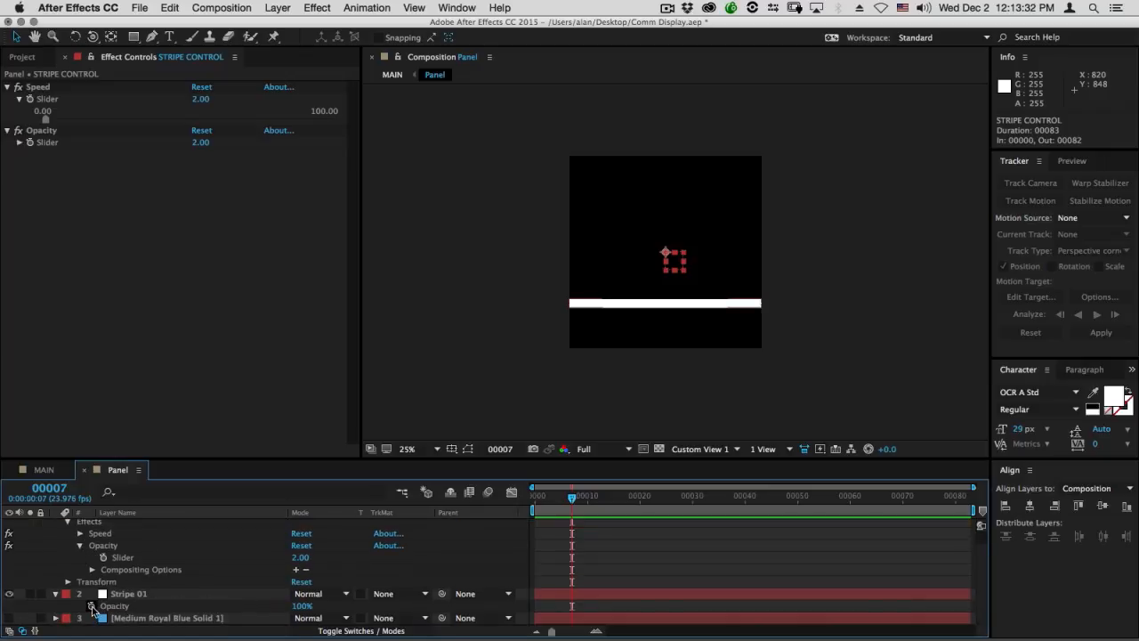
{"action": "left_click", "coordinate": [91, 606], "text": "alt"}
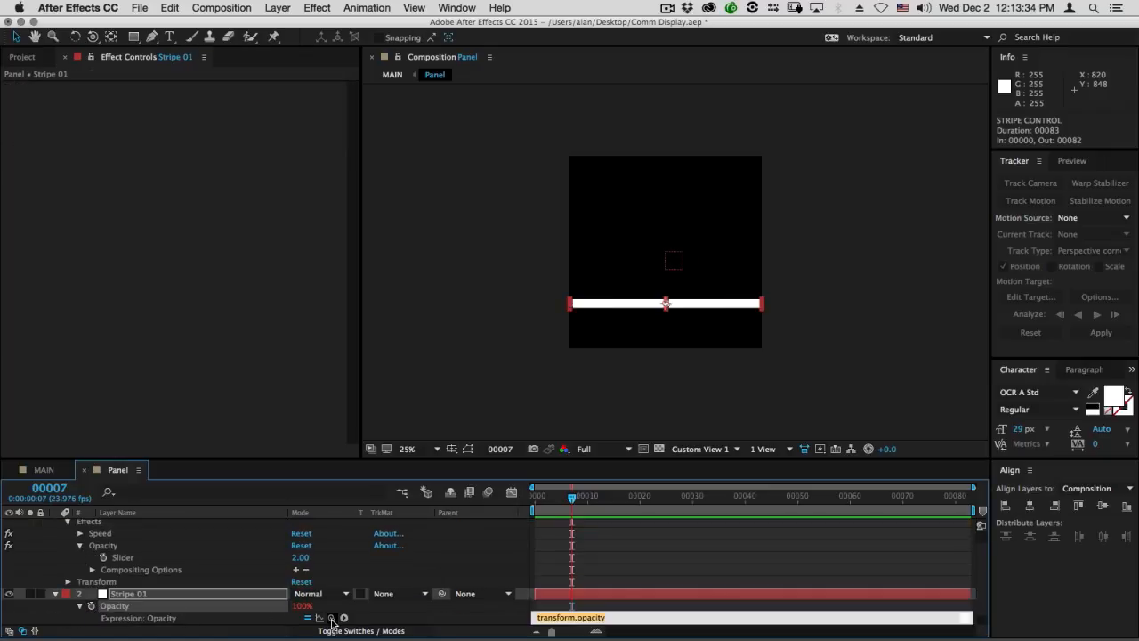
{"action": "left_click_drag", "start_coordinate": [331, 619], "coordinate": [150, 562]}
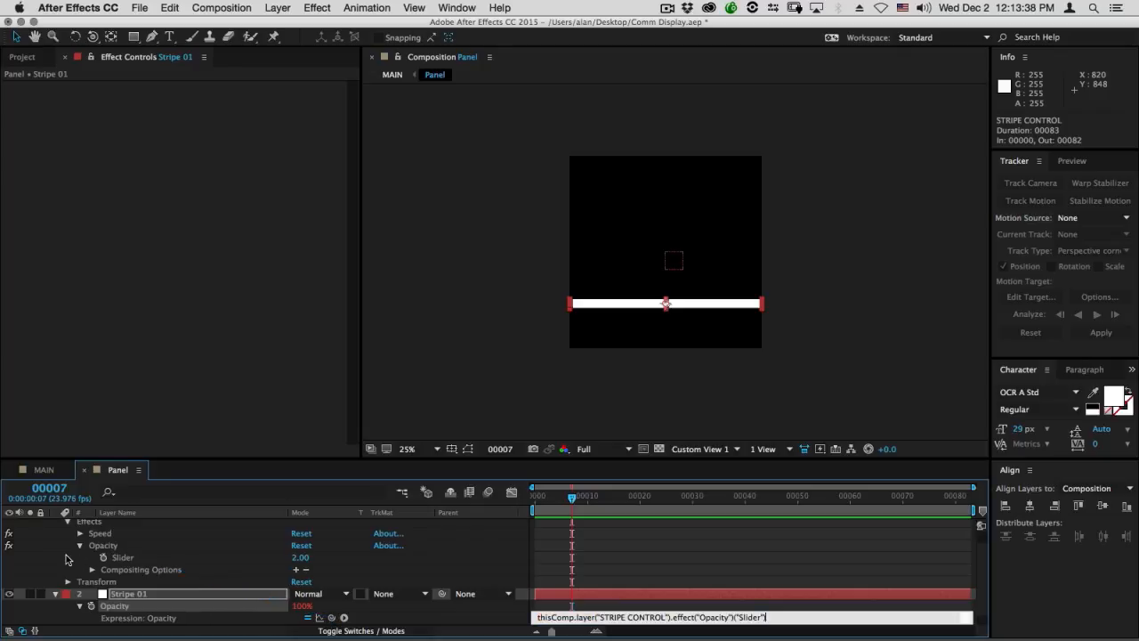
{"action": "left_click", "coordinate": [66, 559]}
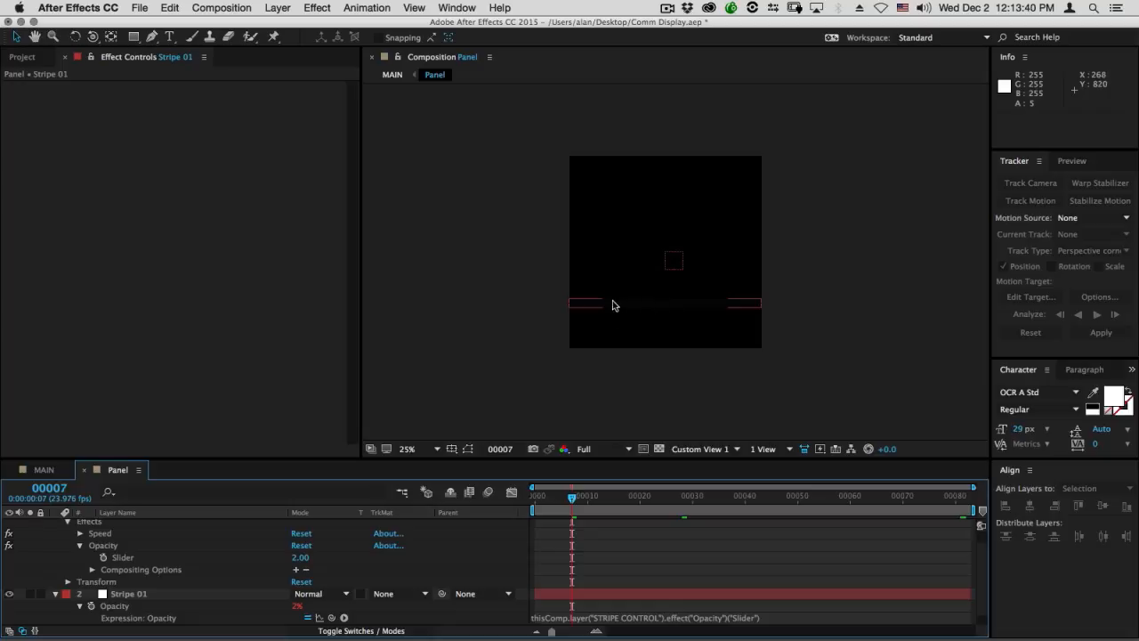
Set STRIPE CONTROL's Opacity slider to 100 and collapse that layer's properties.
{"action": "left_click", "coordinate": [299, 560]}
{"action": "type", "text": "100"}
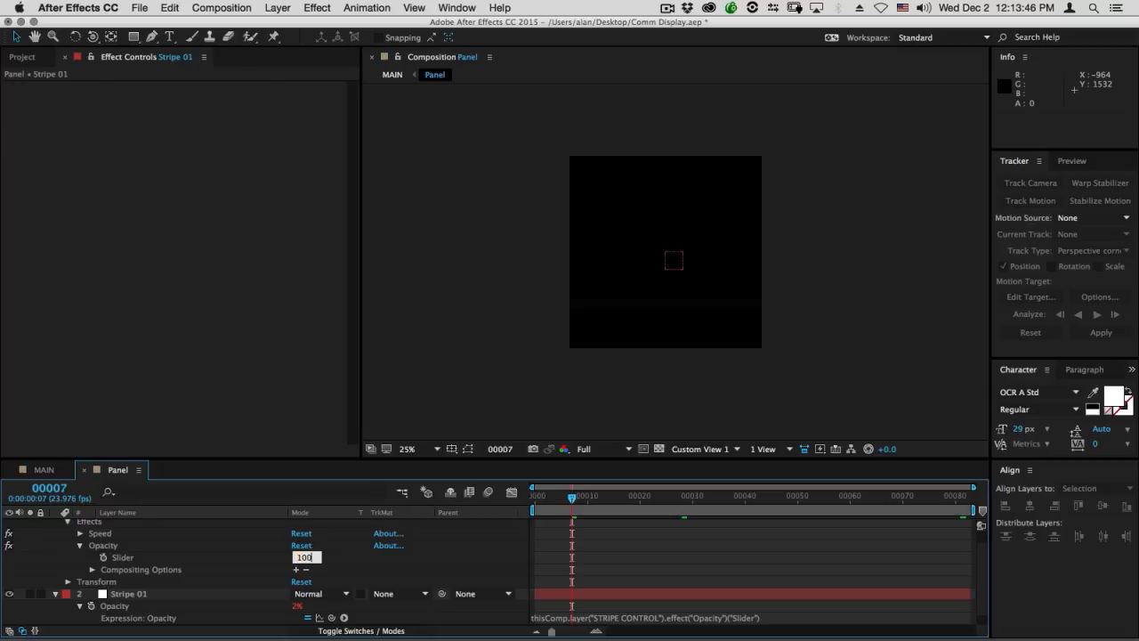
{"action": "key", "text": "Return"}
{"action": "scroll", "coordinate": [58, 559], "scroll_direction": "up", "scroll_amount": 1}
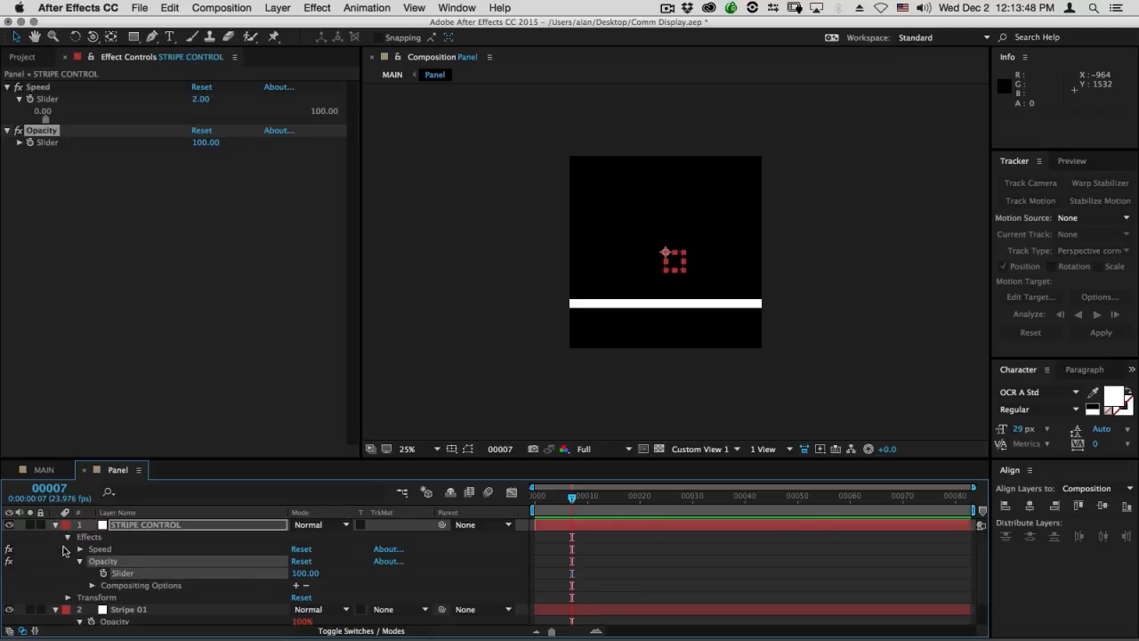
{"action": "left_click", "coordinate": [69, 538]}
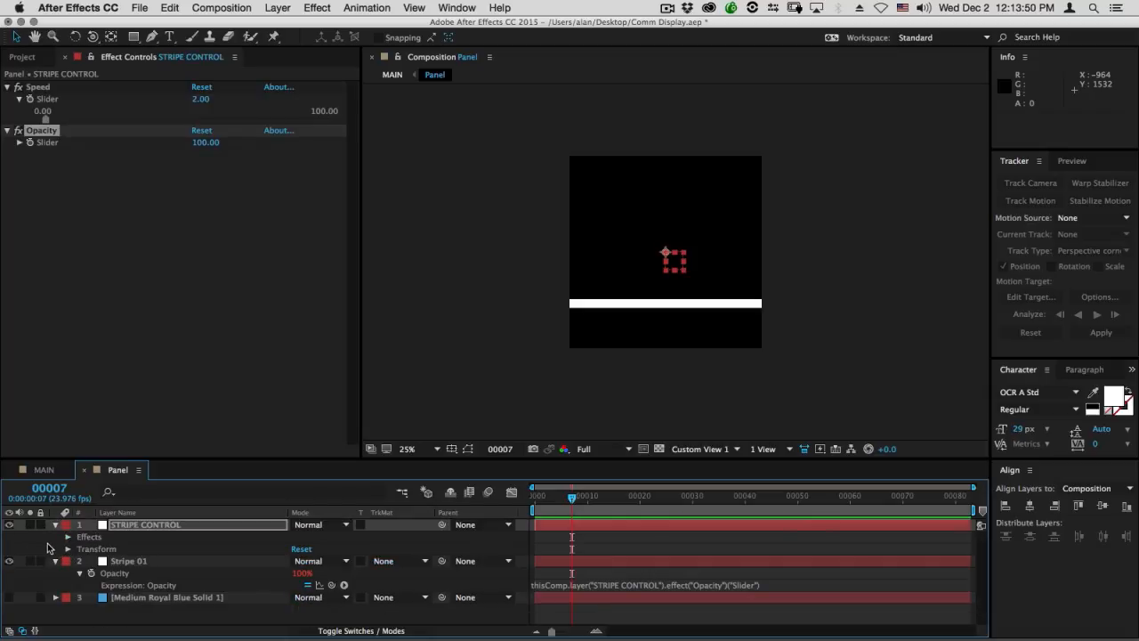
{"action": "left_click", "coordinate": [49, 547]}
{"action": "left_click", "coordinate": [56, 525]}
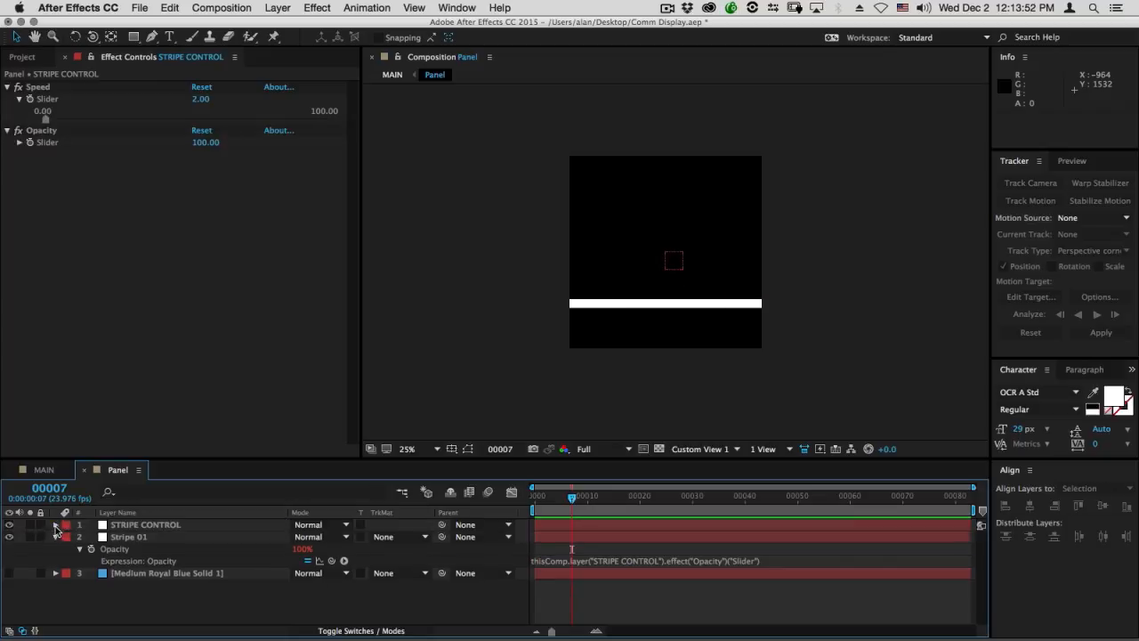
Duplicate the Stripe 01 layer repeatedly up to Stripe 20 and preview the wiggling stripes together.
{"action": "left_click", "coordinate": [151, 537]}
{"action": "left_click_drag", "start_coordinate": [576, 499], "coordinate": [808, 499]}
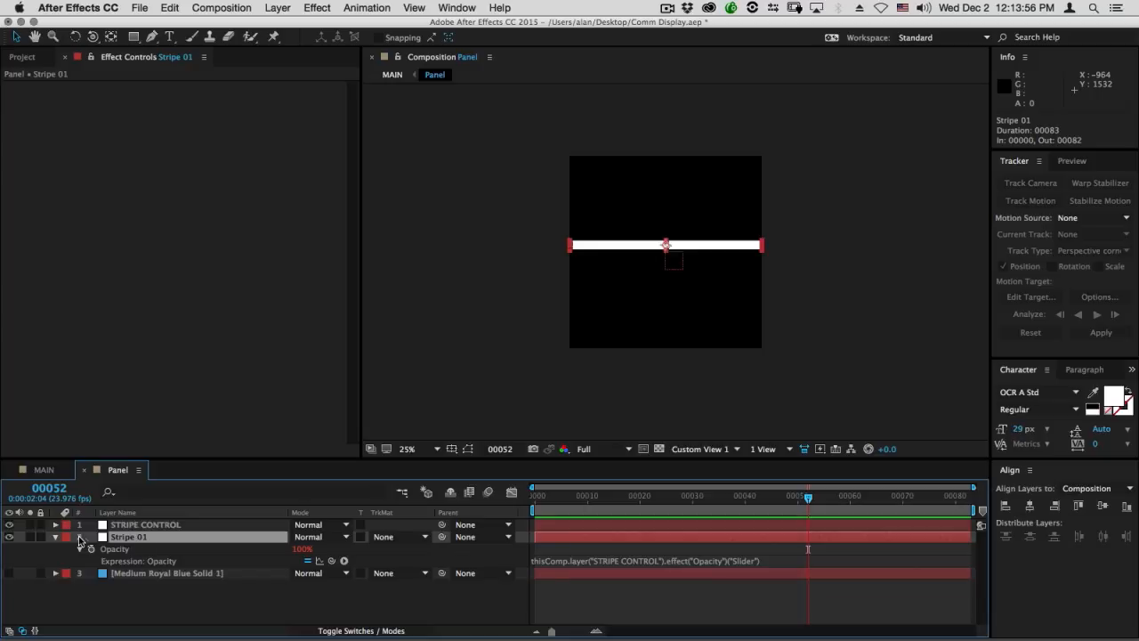
{"action": "left_click", "coordinate": [56, 538]}
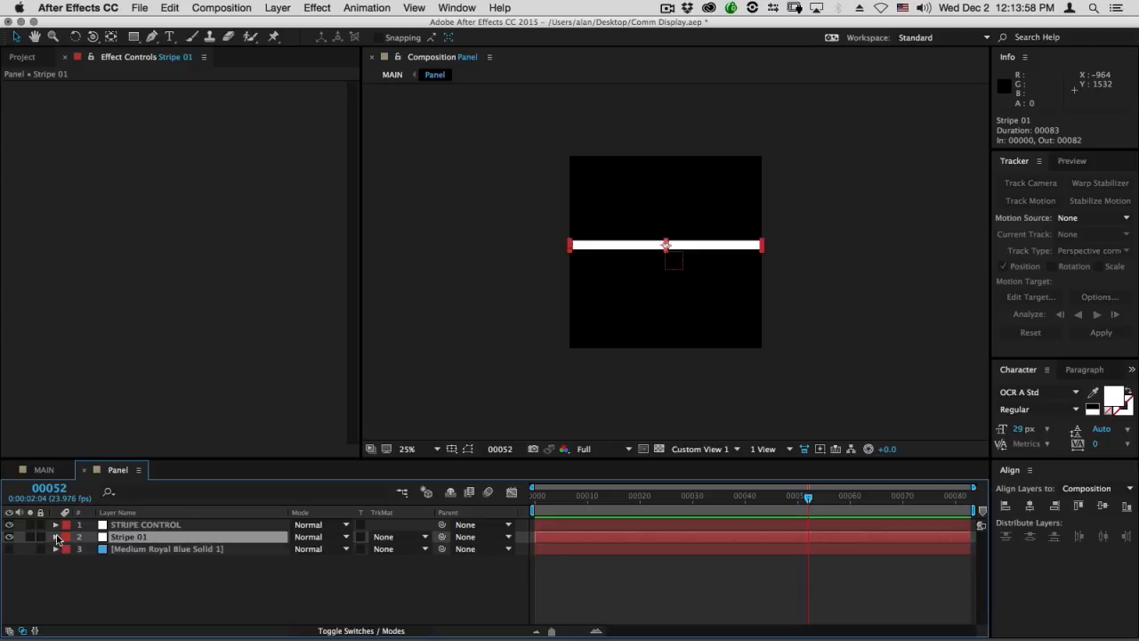
{"action": "key", "text": "super+d"}
{"action": "key", "text": "super+d"}
{"action": "key", "text": "super+d"}
{"action": "key", "text": "super+d"}
{"action": "key", "text": "super+d"}
{"action": "key", "text": "super+d"}
{"action": "key", "text": "super+d"}
{"action": "key", "text": "super+d"}
{"action": "key", "text": "super+d"}
{"action": "key", "text": "super+d"}
{"action": "key", "text": "super+d"}
{"action": "key", "text": "super+d"}
{"action": "key", "text": "super+d"}
{"action": "key", "text": "super+d"}
{"action": "key", "text": "super+d"}
{"action": "key", "text": "super+d"}
{"action": "key", "text": "super+d"}
{"action": "key", "text": "super+d"}
{"action": "key", "text": "super+d"}
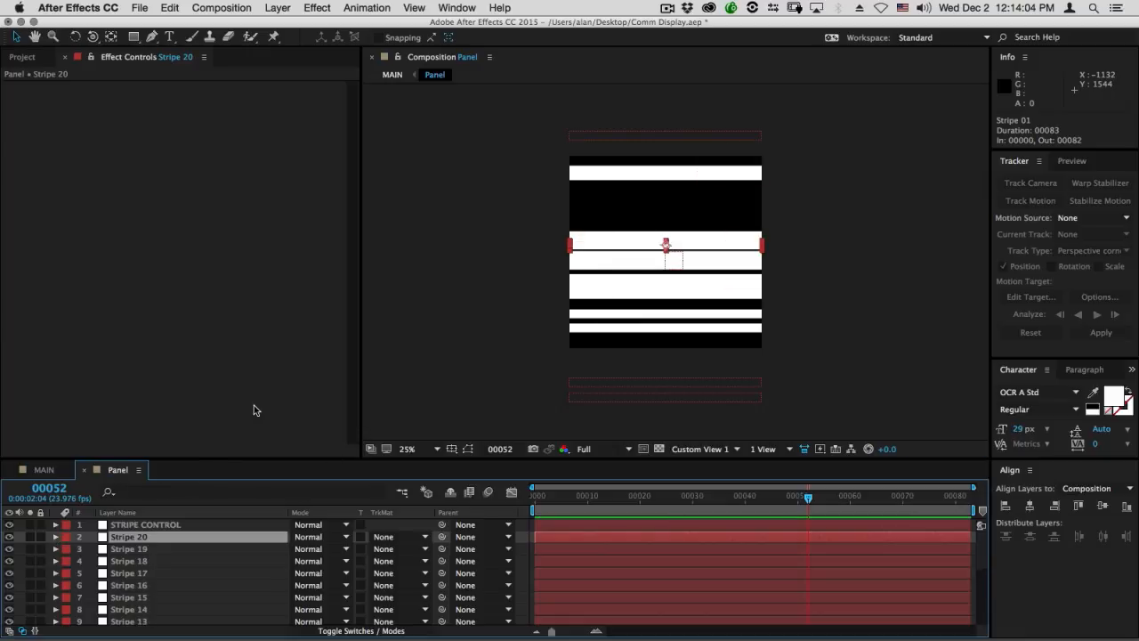
{"action": "key", "text": "space"}
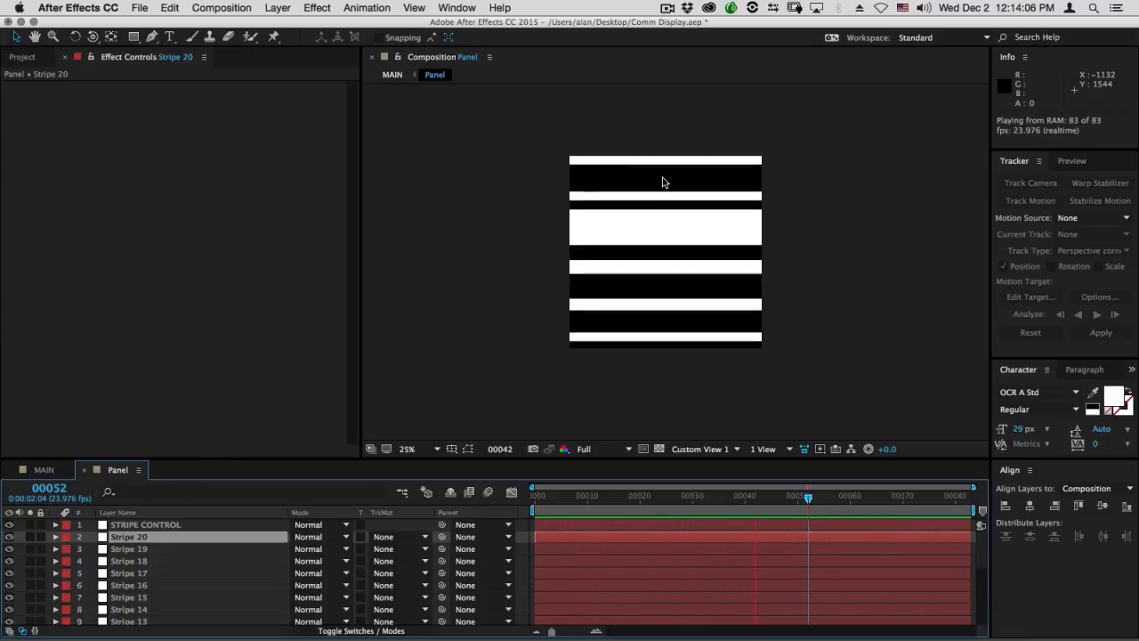
Set STRIPE CONTROL's Speed slider to 0.4 and its Opacity slider to 40, and preview the stripes.
{"action": "left_click", "coordinate": [134, 526]}
{"action": "left_click", "coordinate": [197, 101]}
{"action": "type", "text": "2"}
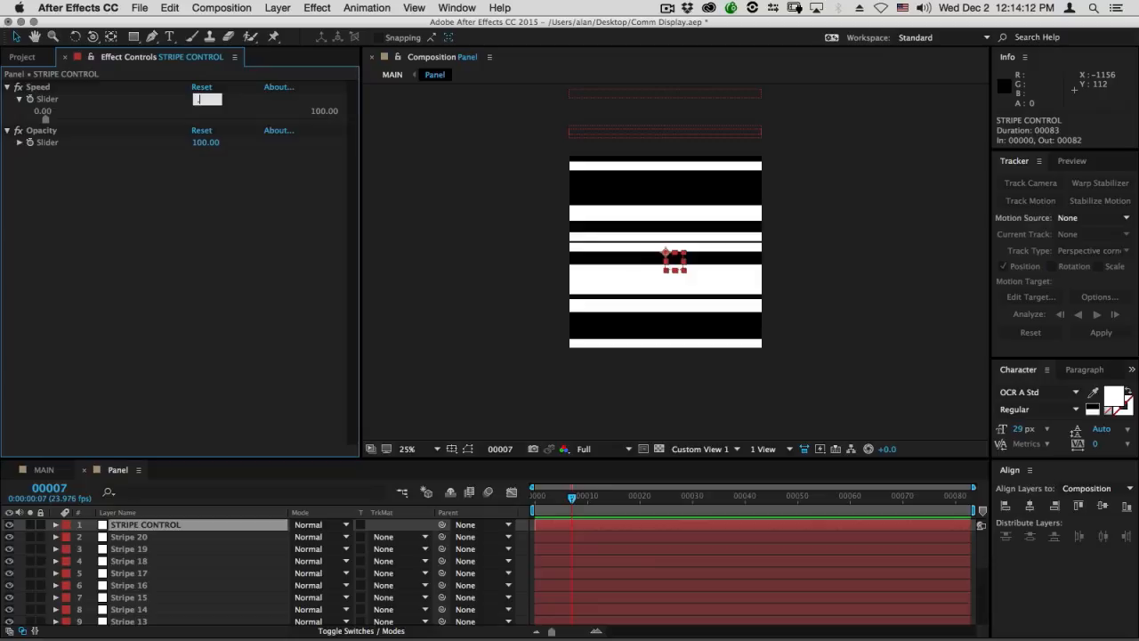
{"action": "type", "text": "4"}
{"action": "key", "text": "Return"}
{"action": "left_click", "coordinate": [198, 143]}
{"action": "key", "text": "Return"}
{"action": "key", "text": "space"}
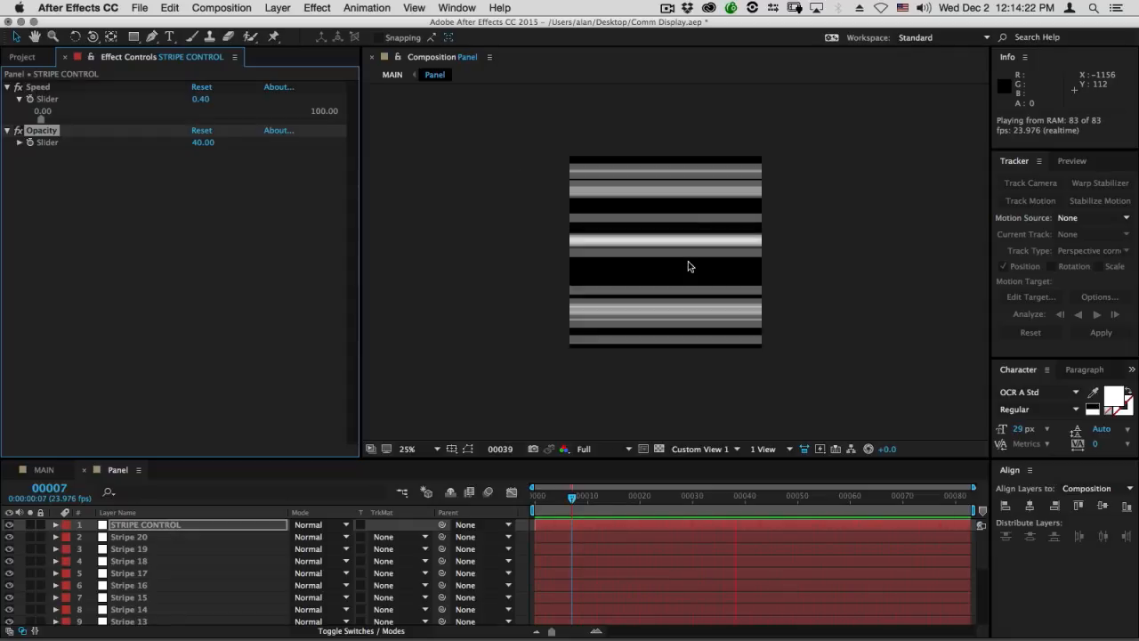
Set STRIPE CONTROL's Speed slider to 0.3 and preview the slower stripe motion.
{"action": "left_click", "coordinate": [203, 103]}
{"action": "left_click", "coordinate": [203, 99]}
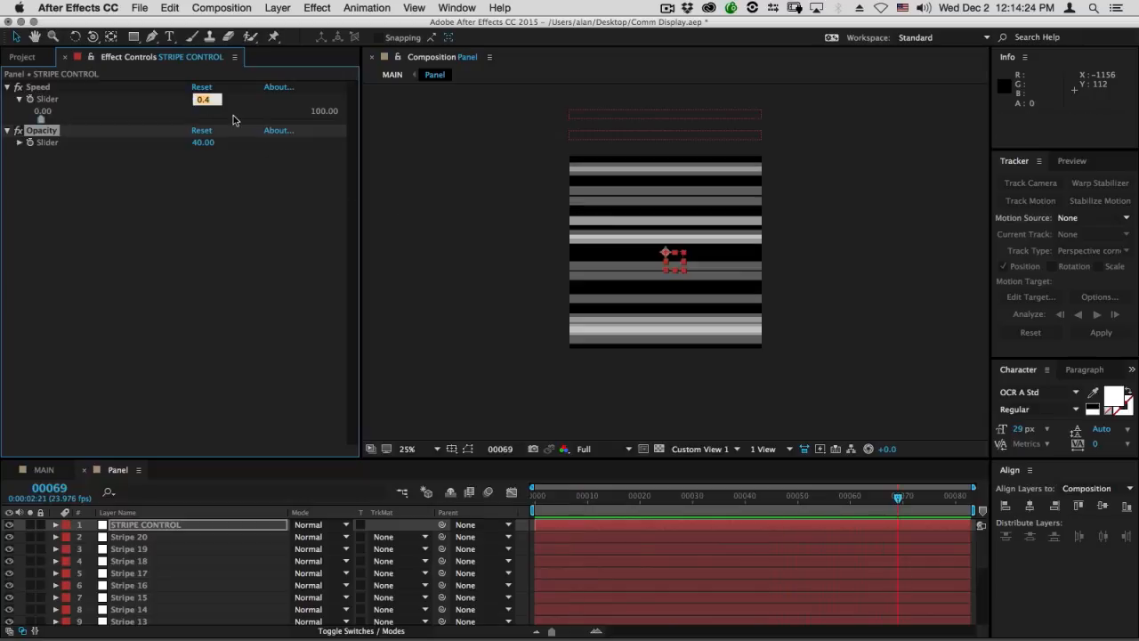
{"action": "type", "text": ".3"}
{"action": "key", "text": "Return"}
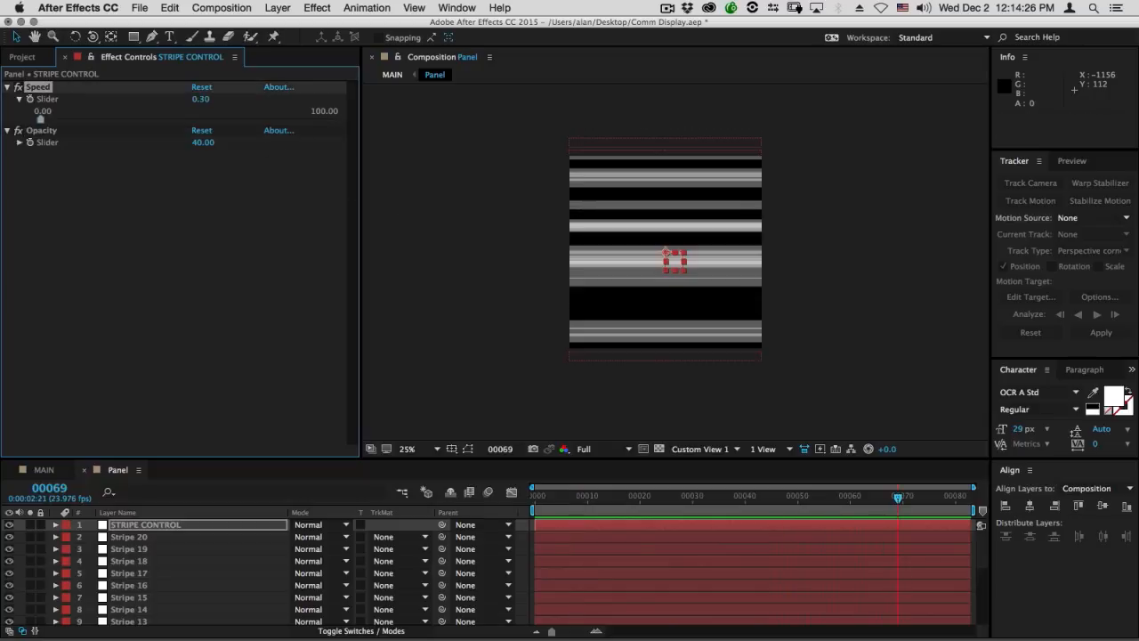
{"action": "left_click", "coordinate": [116, 470]}
{"action": "key", "text": "space"}
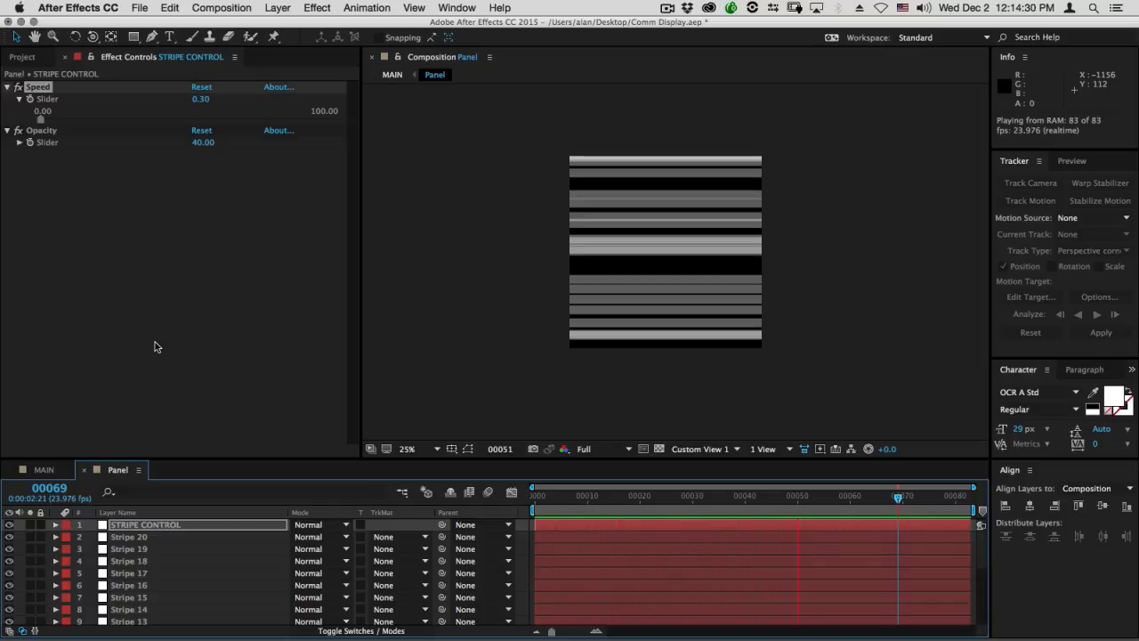
{"action": "key", "text": "space"}
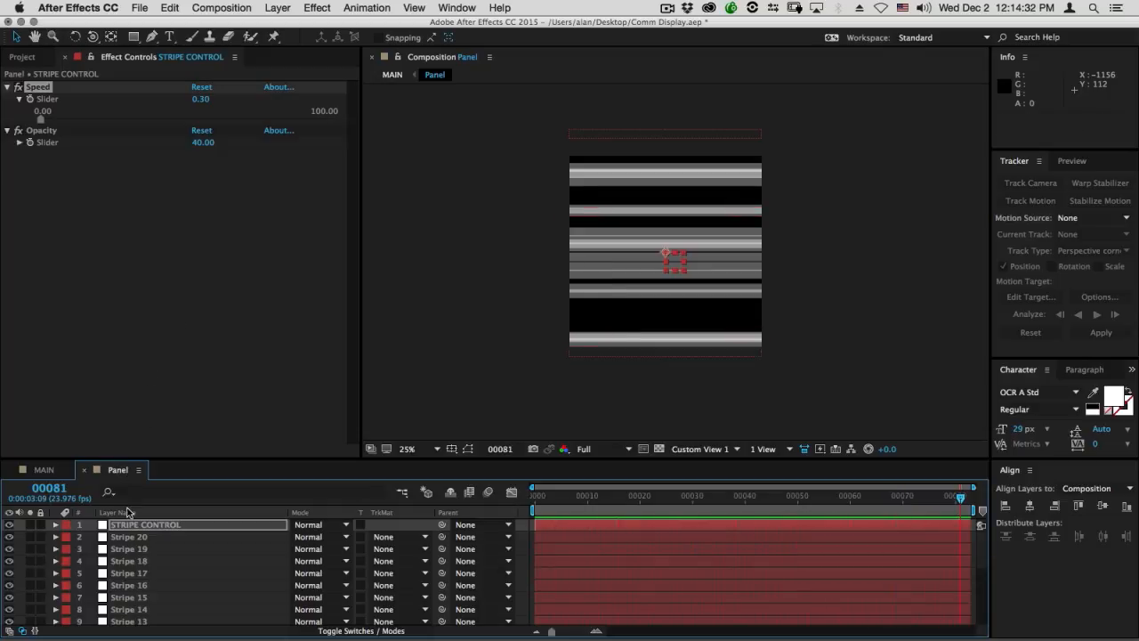
Pre-compose STRIPE CONTROL and all the stripe layers, Stripe 20 to Stripe 01, into a composition named Stripes.
{"action": "left_click_drag", "start_coordinate": [170, 458], "coordinate": [150, 245]}
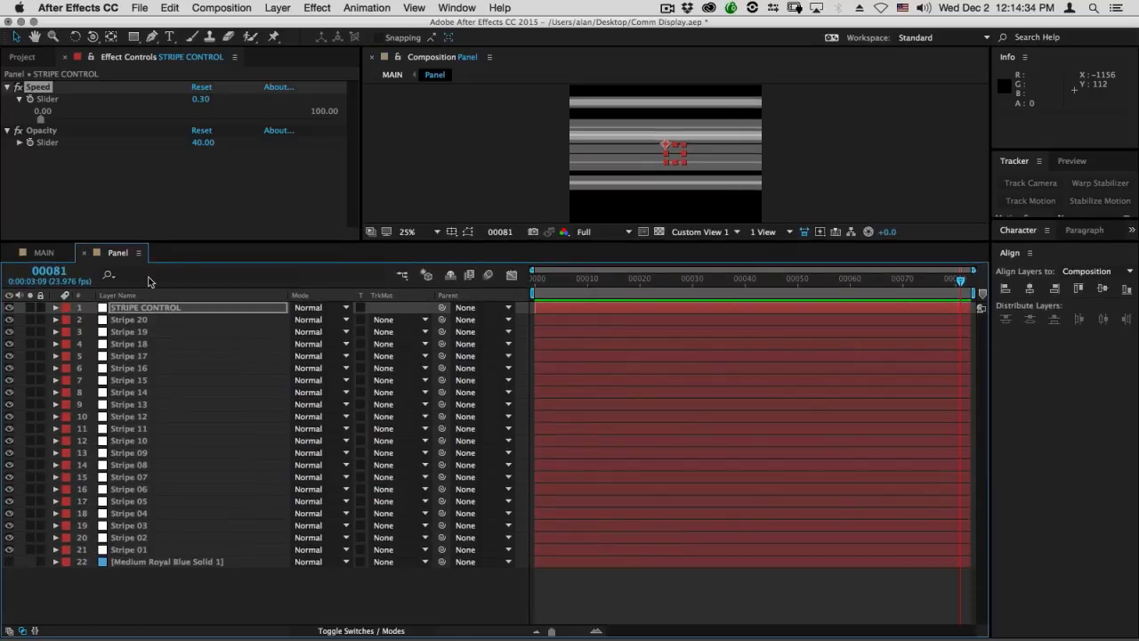
{"action": "left_click", "coordinate": [145, 320]}
{"action": "left_click", "coordinate": [145, 312]}
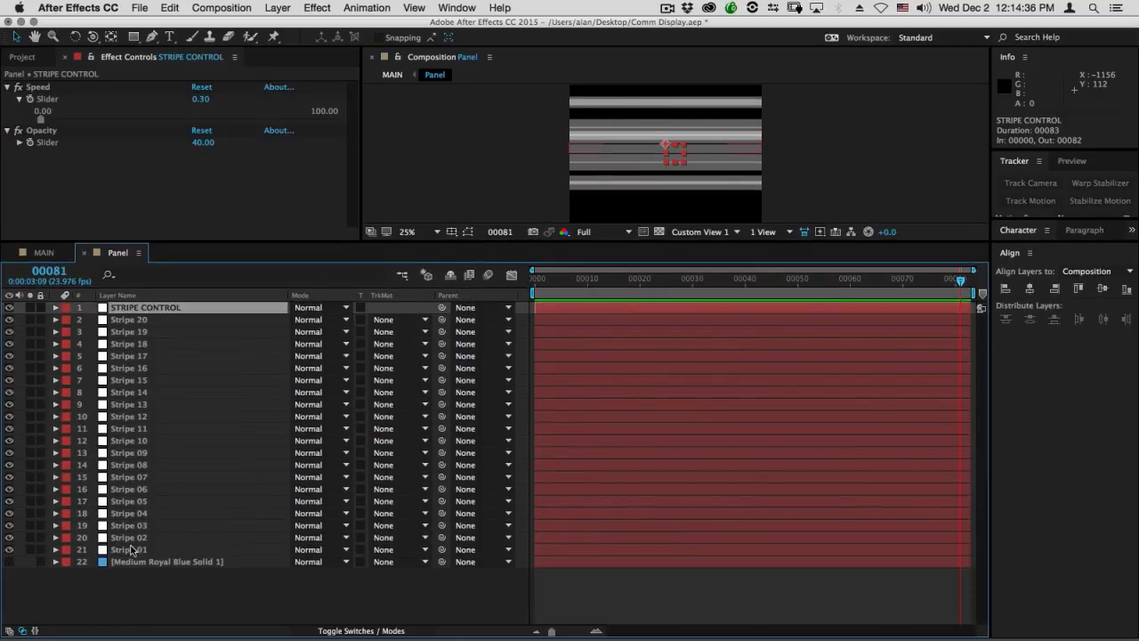
{"action": "left_click", "coordinate": [134, 549], "text": "shift"}
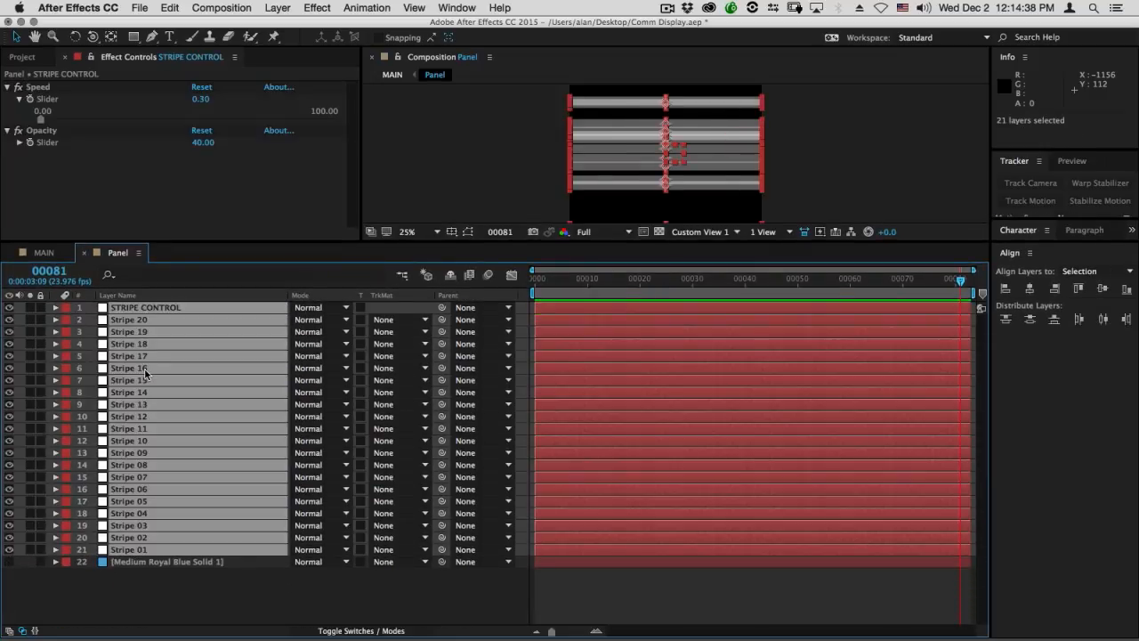
{"action": "key", "text": "super+shift+c"}
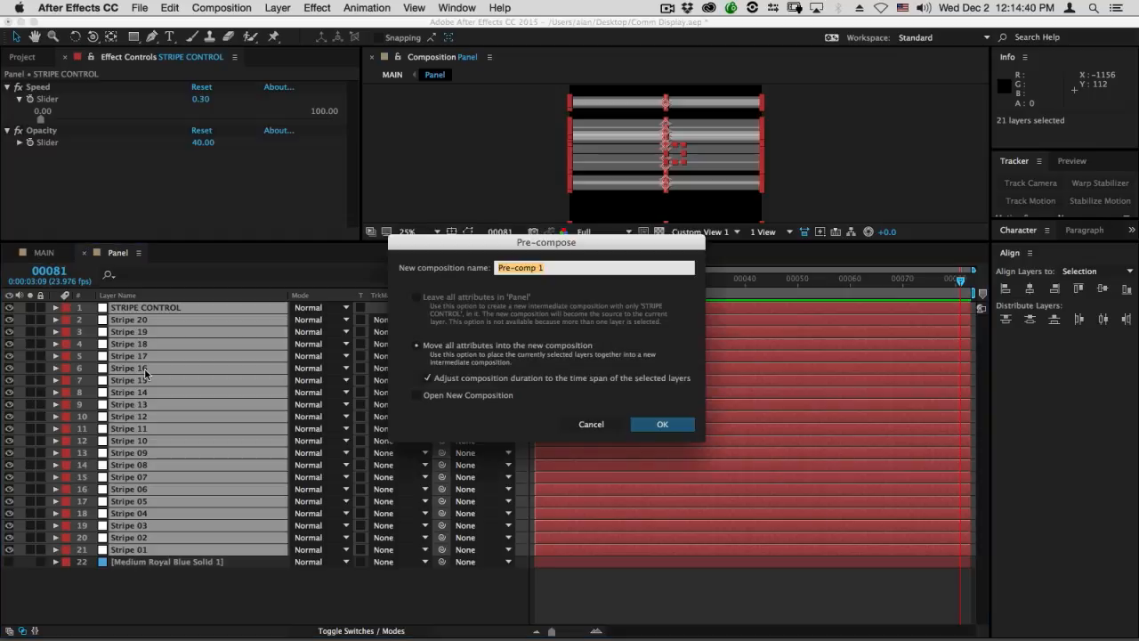
{"action": "type", "text": "St"}
{"action": "key", "text": "Return"}
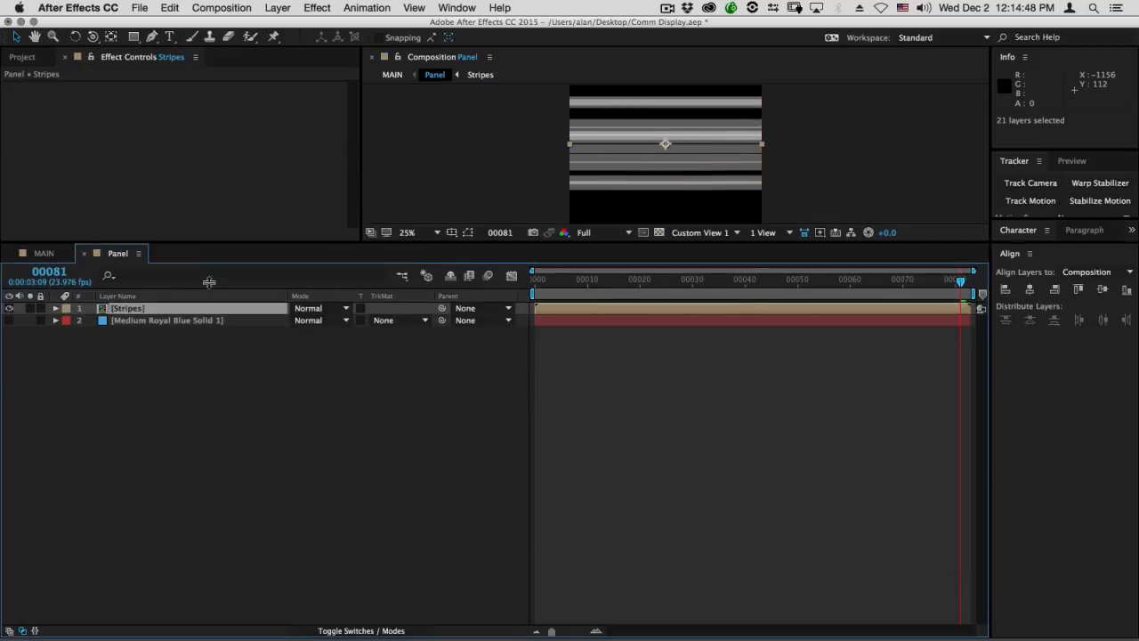
{"action": "left_click_drag", "start_coordinate": [205, 243], "coordinate": [219, 442]}
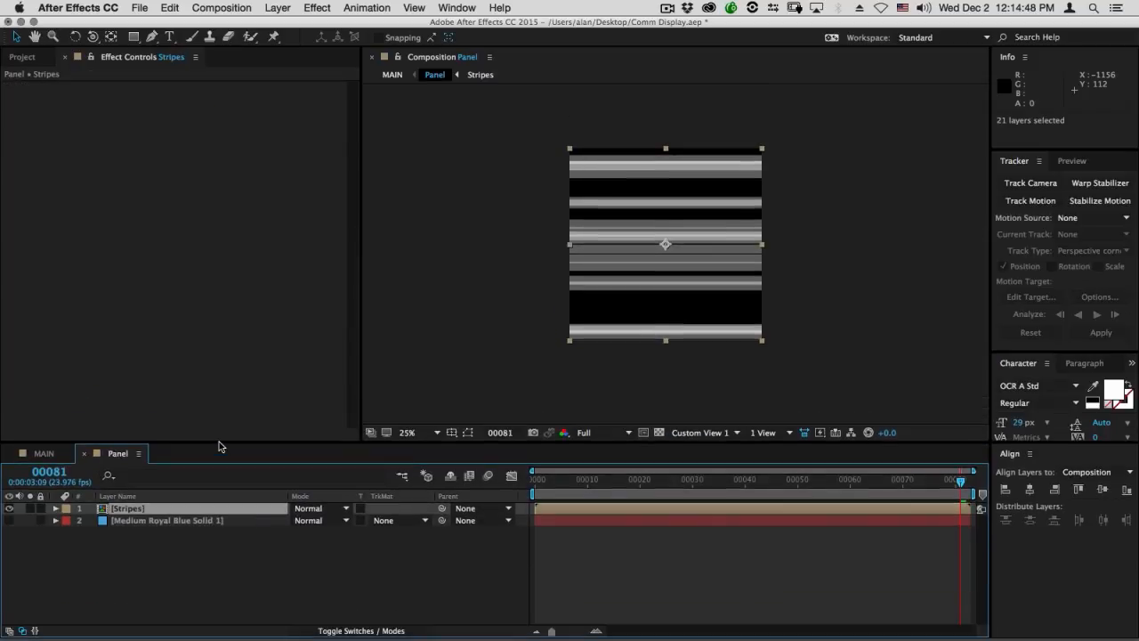
Make the Medium Royal Blue Solid 1 layer visible, duplicate it and place the copy above the Stripes layer.
{"action": "left_click", "coordinate": [9, 520]}
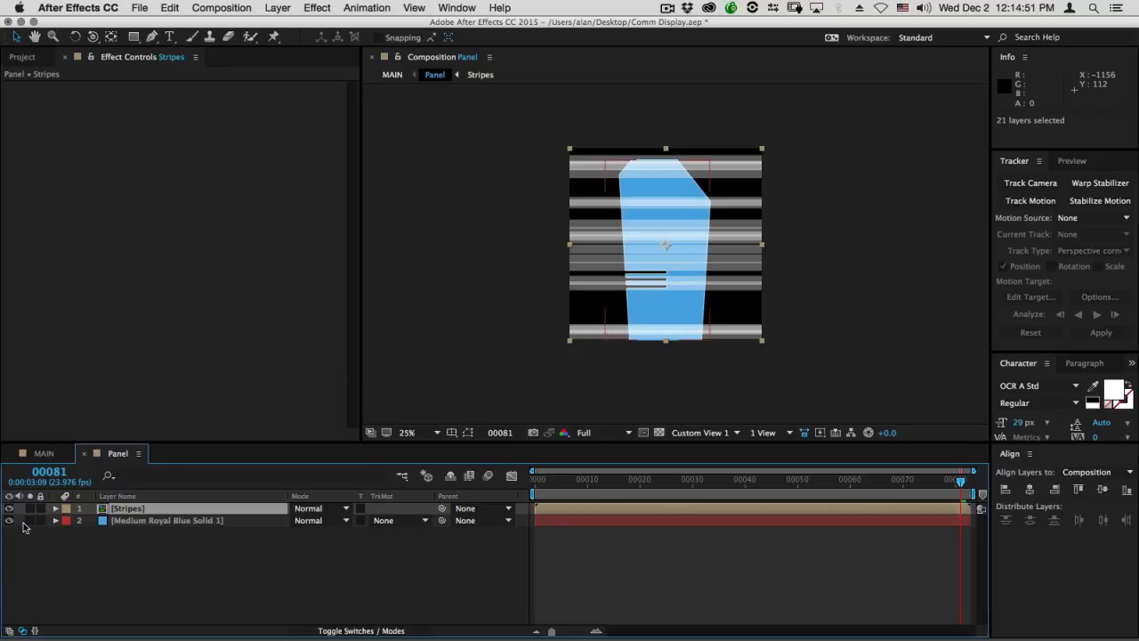
{"action": "left_click", "coordinate": [112, 521]}
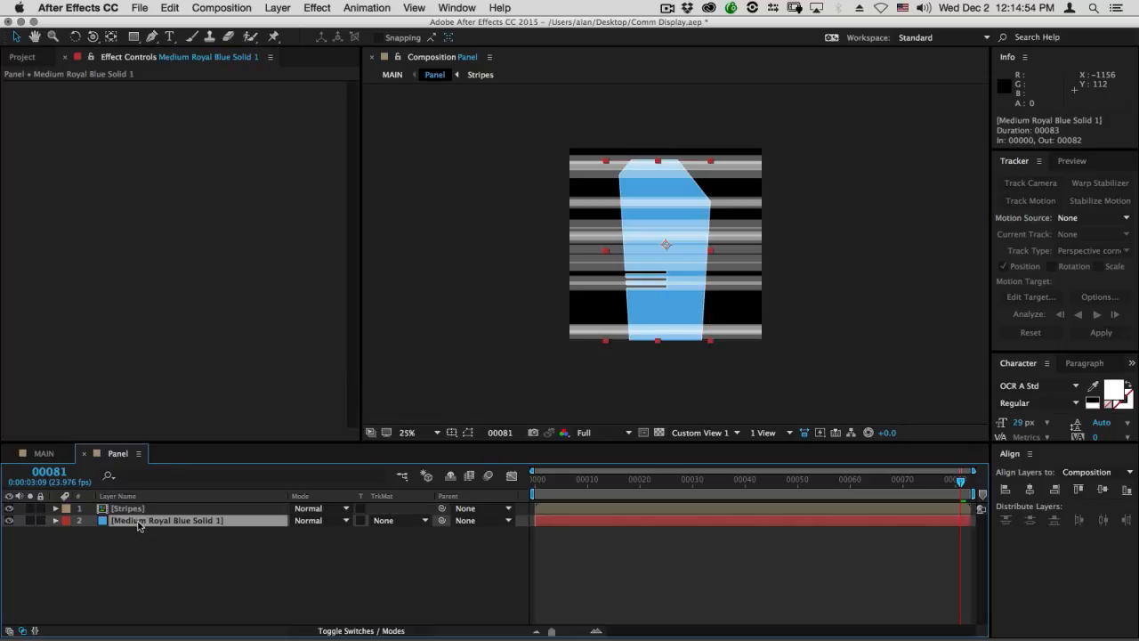
{"action": "key", "text": "super+d"}
{"action": "left_click_drag", "start_coordinate": [138, 523], "coordinate": [145, 507]}
{"action": "left_click", "coordinate": [146, 510]}
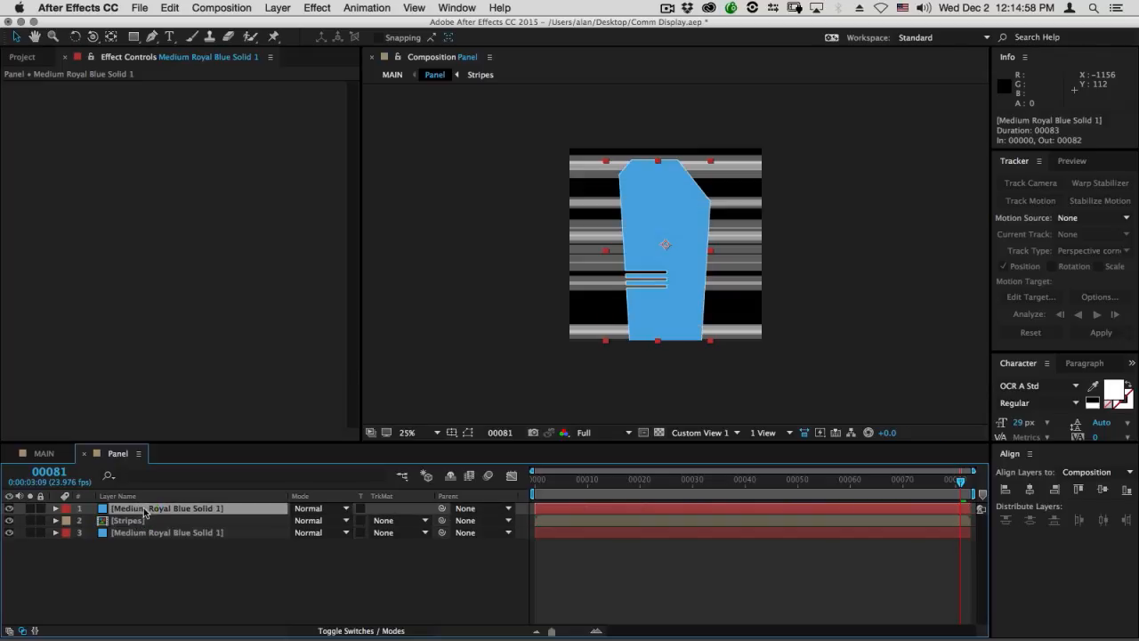
Delete the Stroke layer style from the blue solid copy above Stripes and collapse that layer's properties.
{"action": "left_click", "coordinate": [55, 509]}
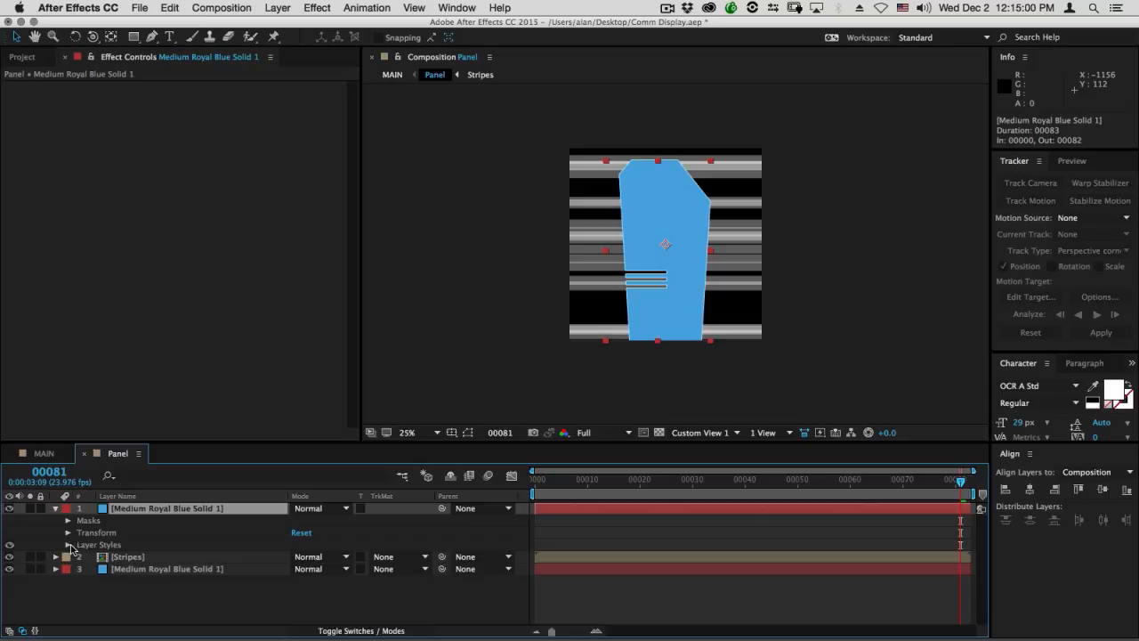
{"action": "left_click", "coordinate": [69, 545]}
{"action": "left_click", "coordinate": [79, 569]}
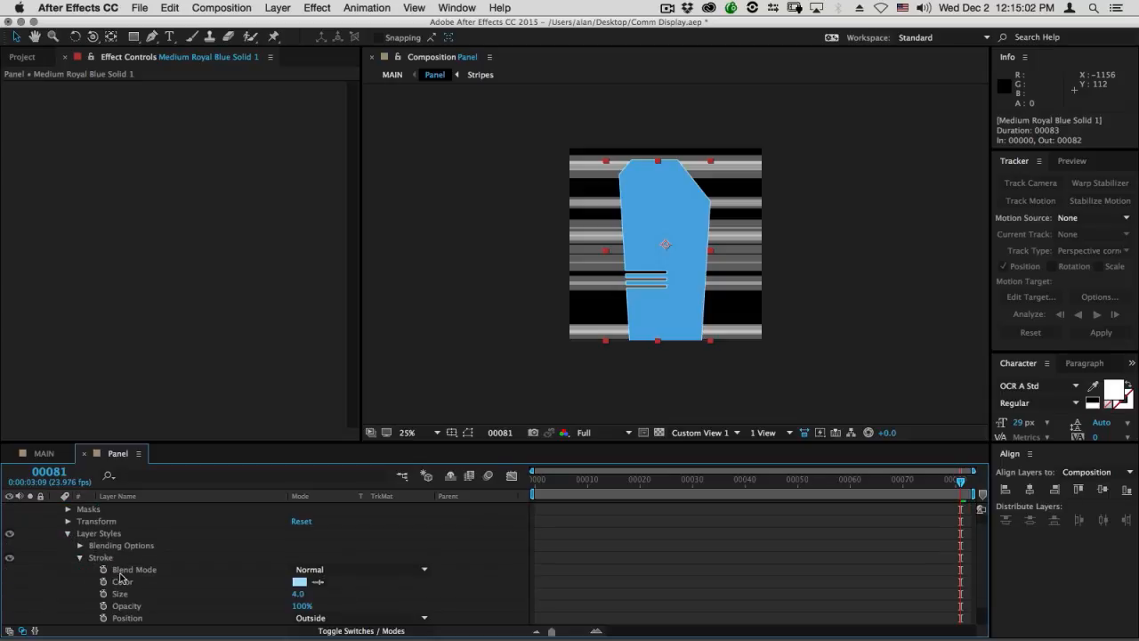
{"action": "scroll", "coordinate": [107, 556], "scroll_direction": "down", "scroll_amount": 1}
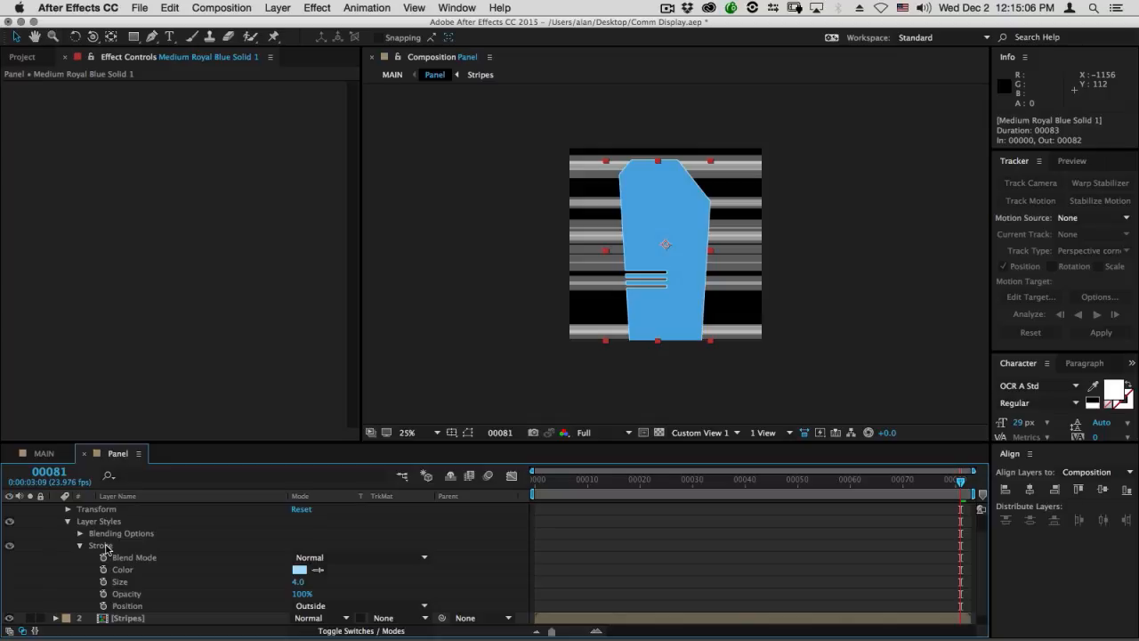
{"action": "left_click", "coordinate": [107, 546]}
{"action": "key", "text": "Delete"}
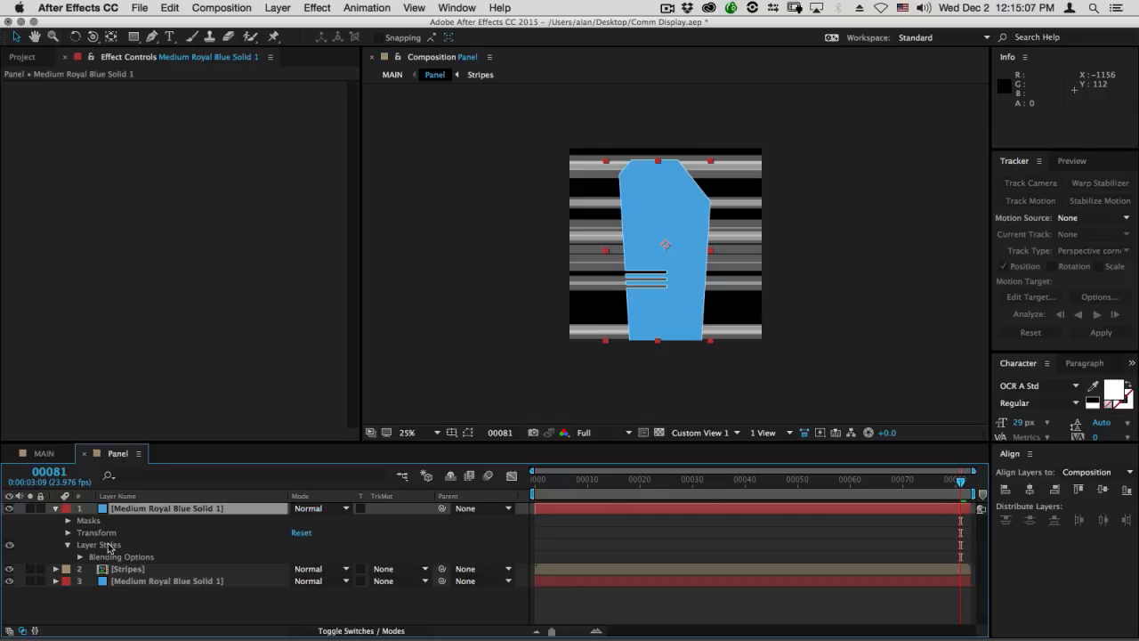
{"action": "left_click", "coordinate": [55, 511]}
Set the Stripes layer's track matte to Alpha Matte using the blue solid above it, and check the result up close.
{"action": "left_click", "coordinate": [143, 520]}
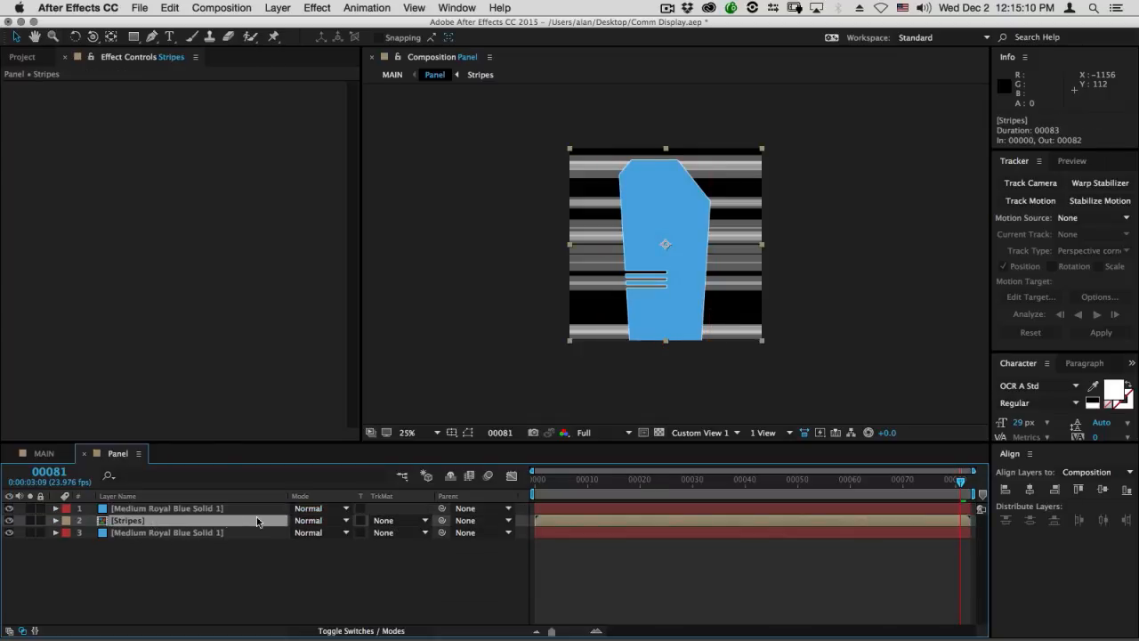
{"action": "left_click", "coordinate": [399, 520]}
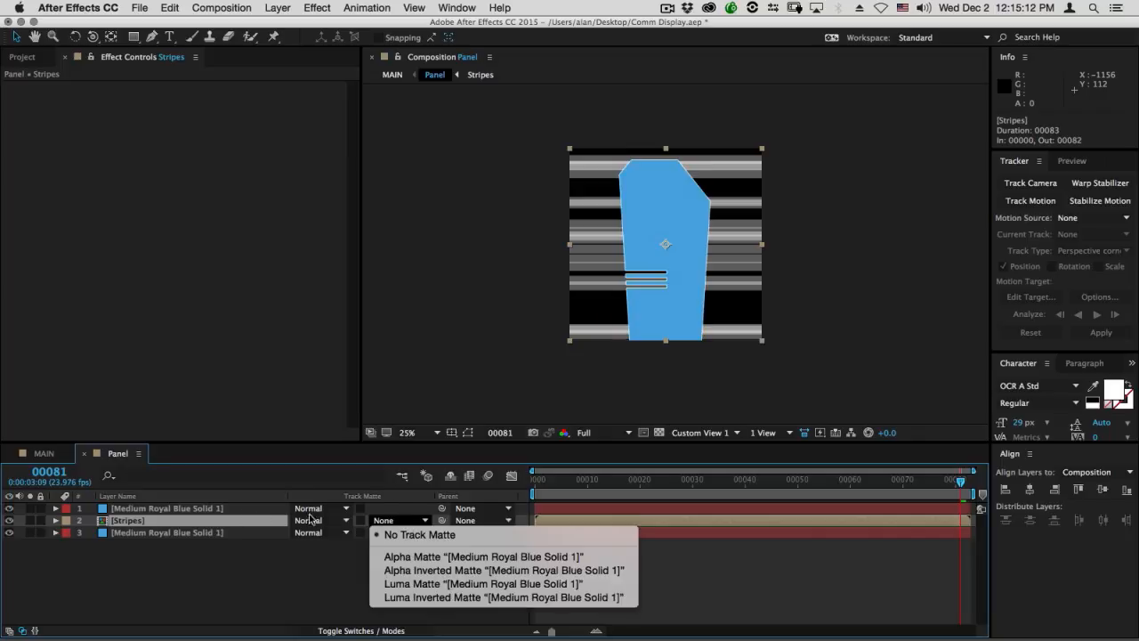
{"action": "left_click", "coordinate": [442, 558]}
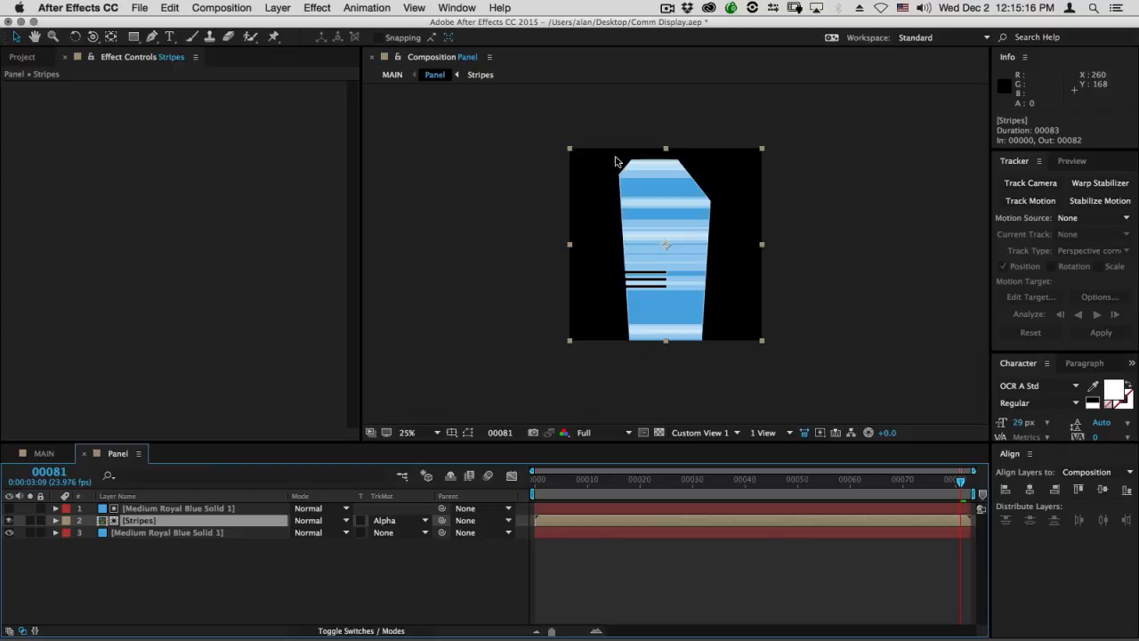
{"action": "key", "text": "period"}
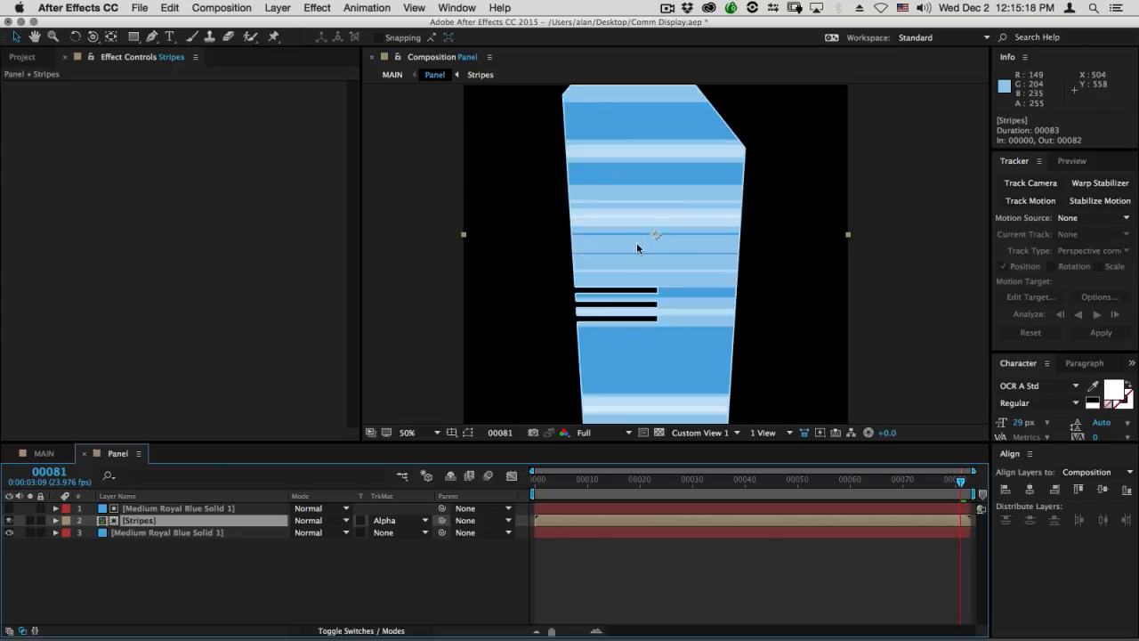
{"action": "key", "text": "comma"}
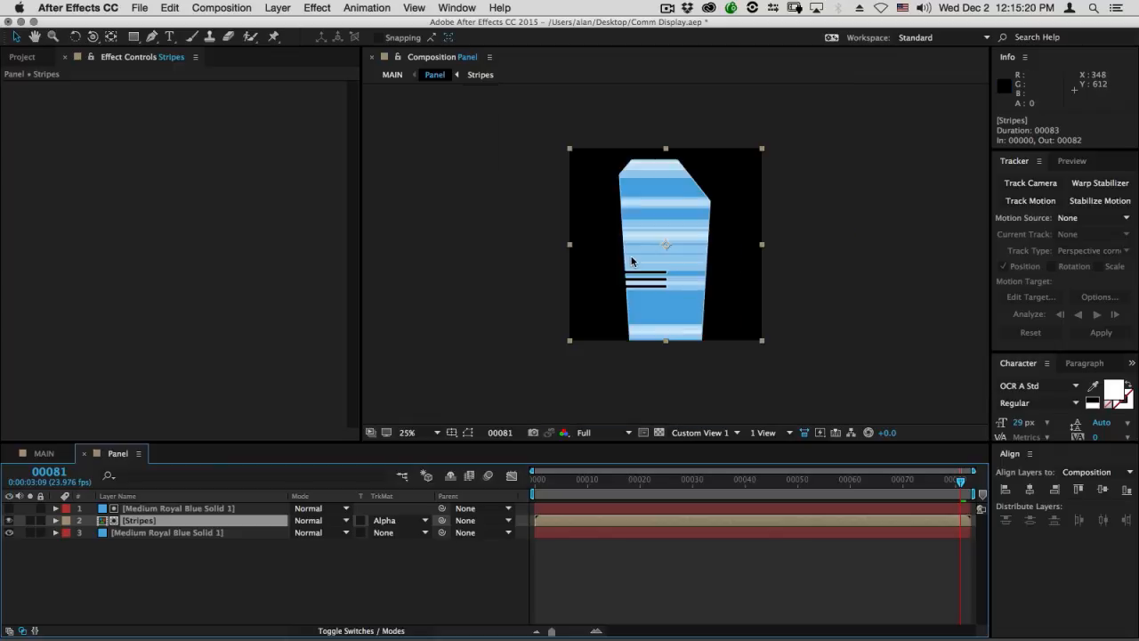
Lower the Stripes layer's opacity to 40% and preview the panel from the first frame.
{"action": "left_click_drag", "start_coordinate": [580, 483], "coordinate": [195, 512]}
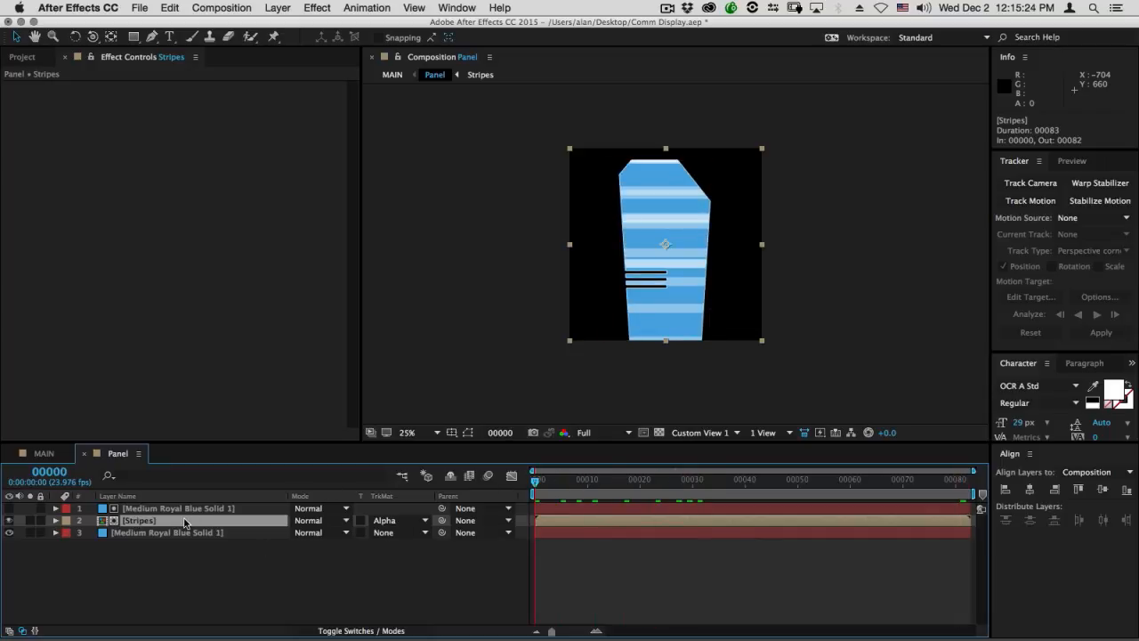
{"action": "key", "text": "t"}
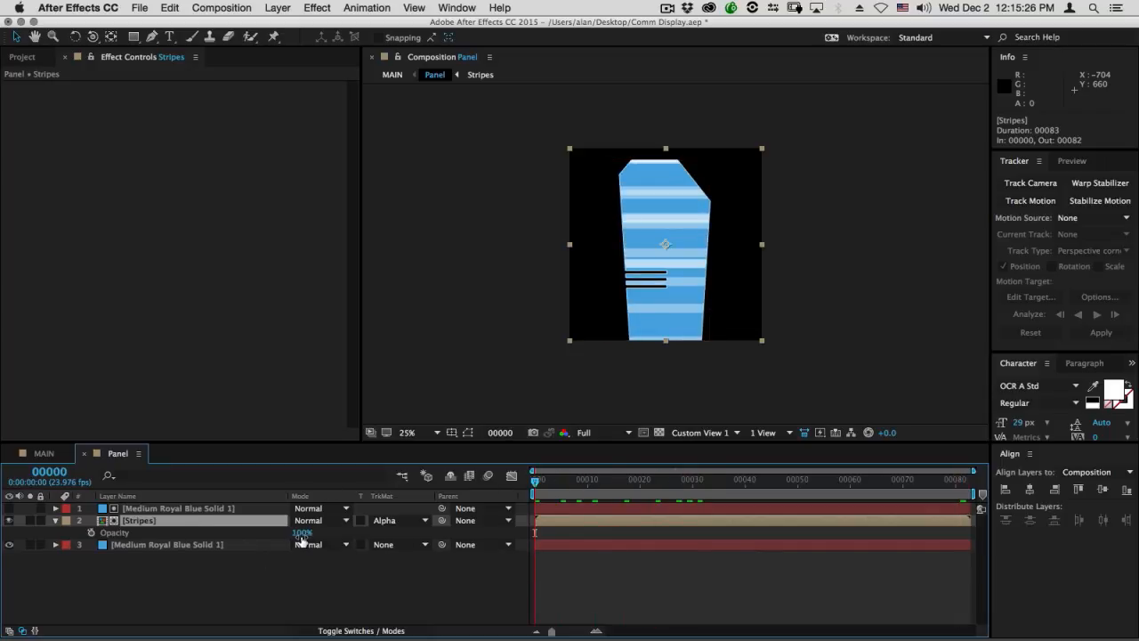
{"action": "left_click_drag", "start_coordinate": [296, 534], "coordinate": [258, 539]}
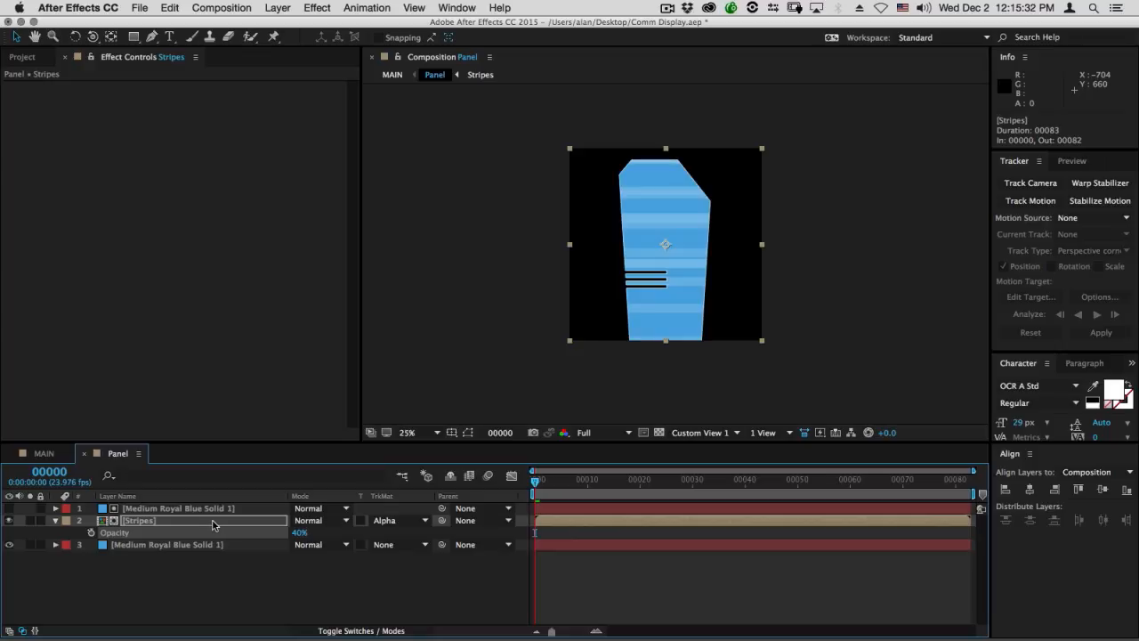
{"action": "key", "text": "space"}
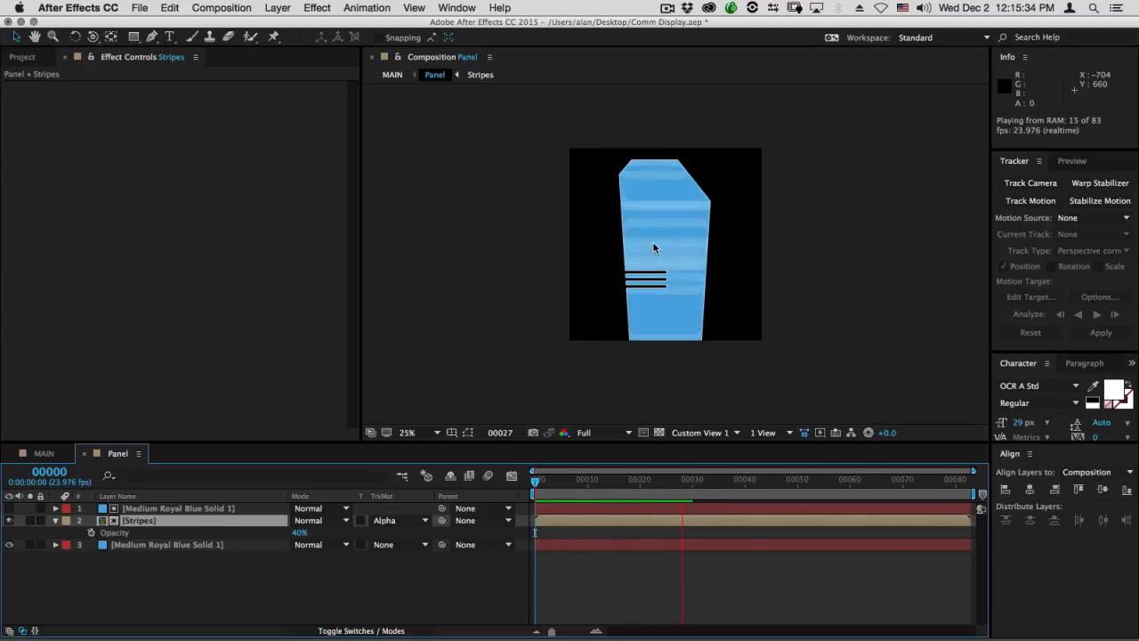
{"action": "key", "text": "period"}
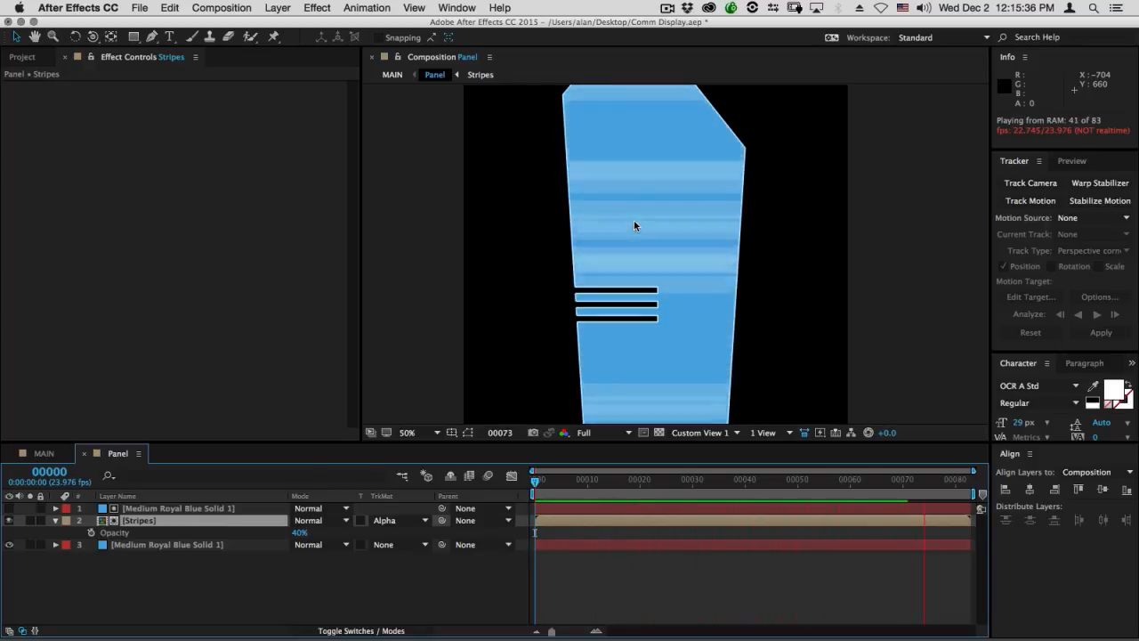
{"action": "key", "text": "comma"}
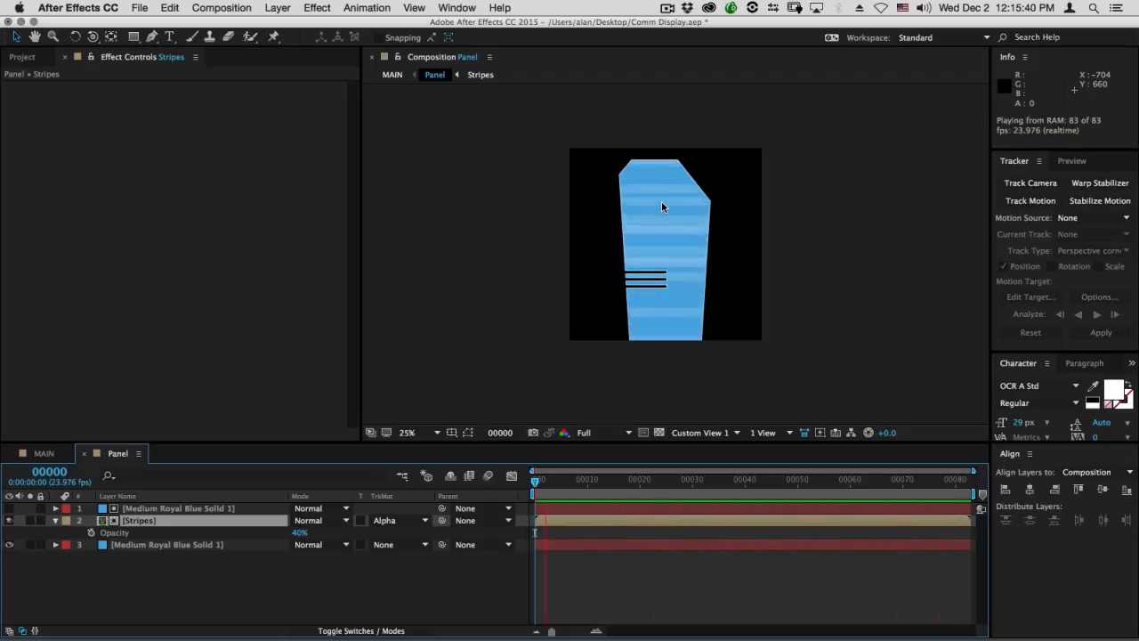
{"action": "key", "text": "space"}
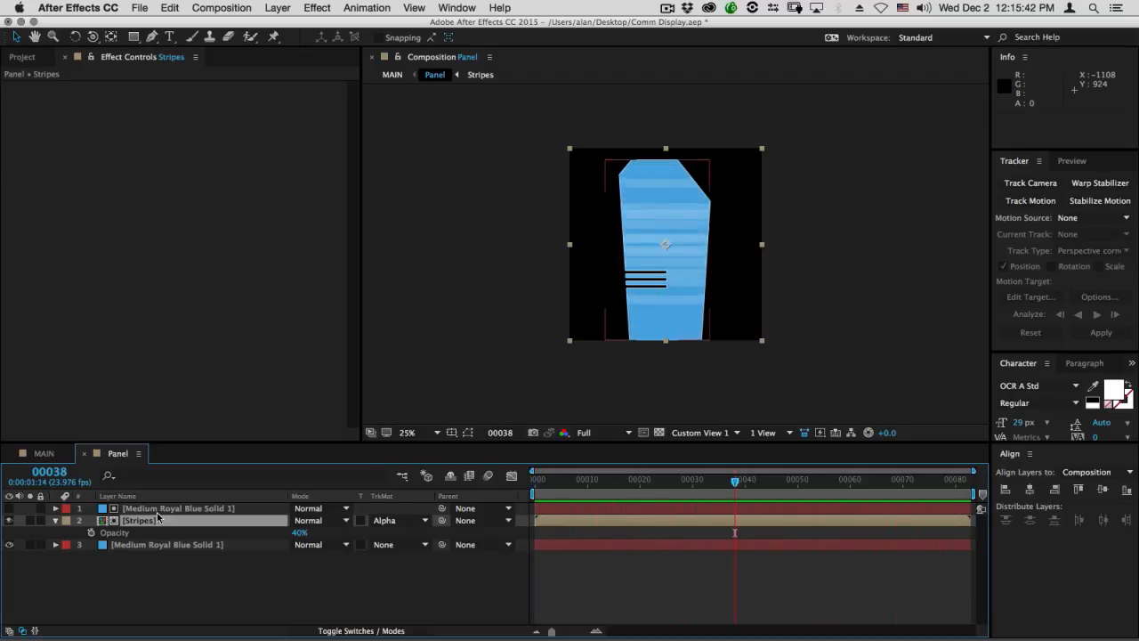
Pre-compose the Stripes layer and both blue solids into a composition named Panel Background.
{"action": "left_click", "coordinate": [178, 508]}
{"action": "left_click", "coordinate": [155, 544], "text": "shift"}
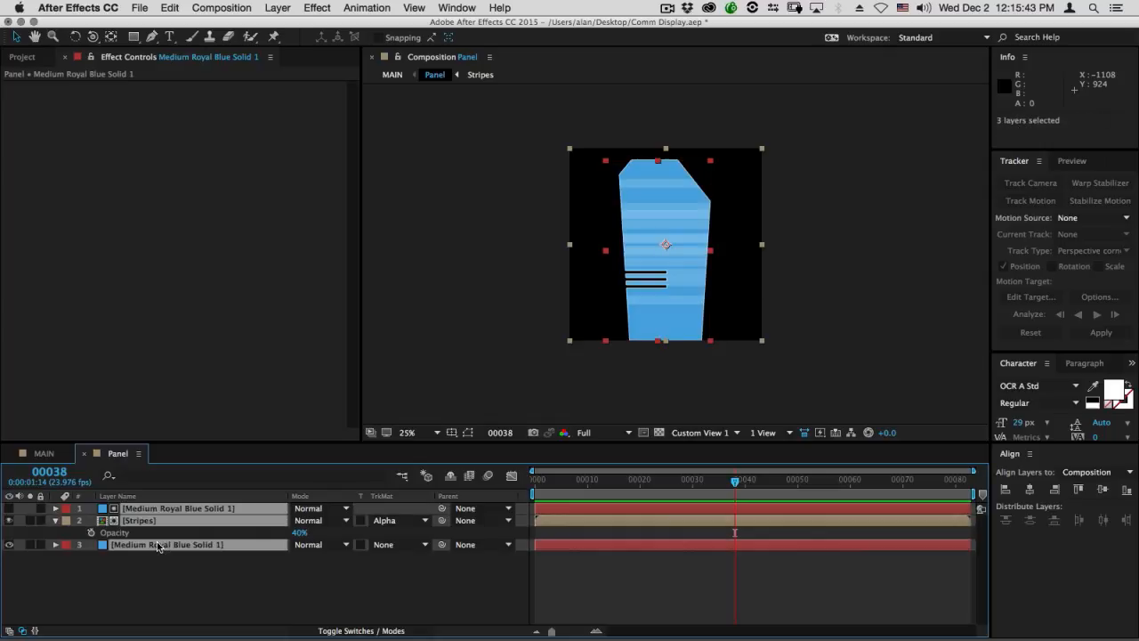
{"action": "left_click", "coordinate": [55, 519]}
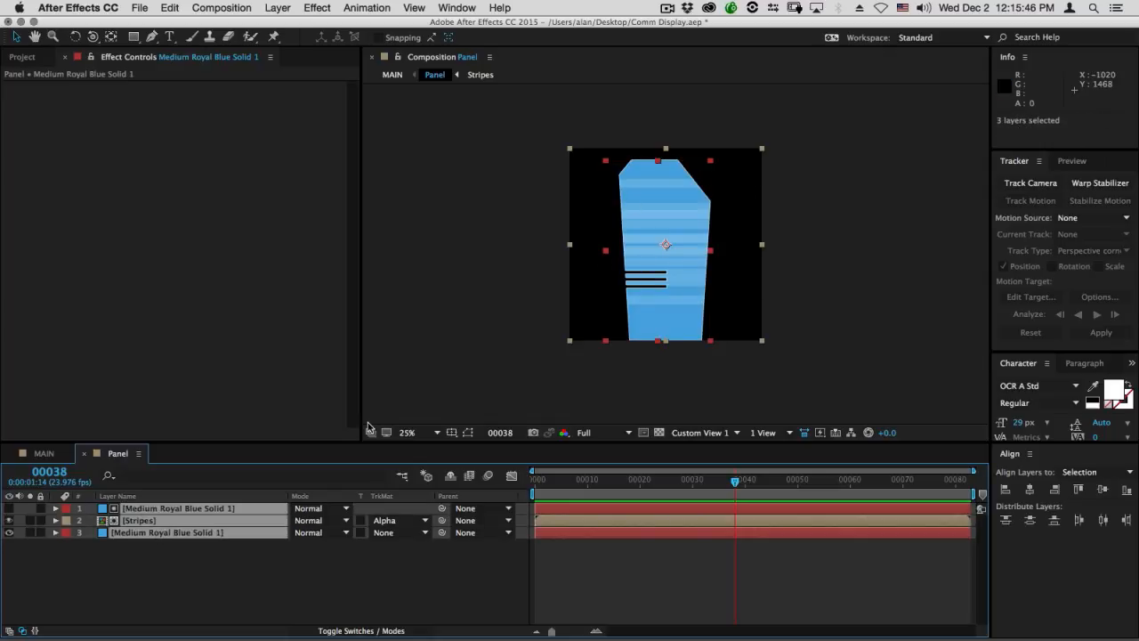
{"action": "key", "text": "super+shift+c"}
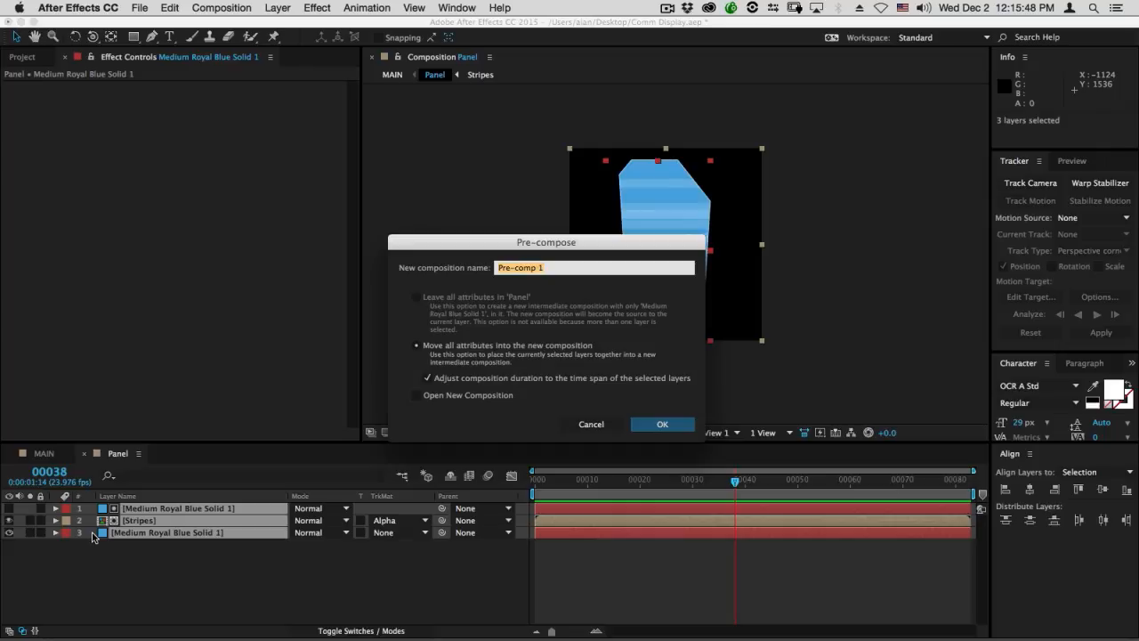
{"action": "type", "text": "Panel Background"}
{"action": "key", "text": "Return"}
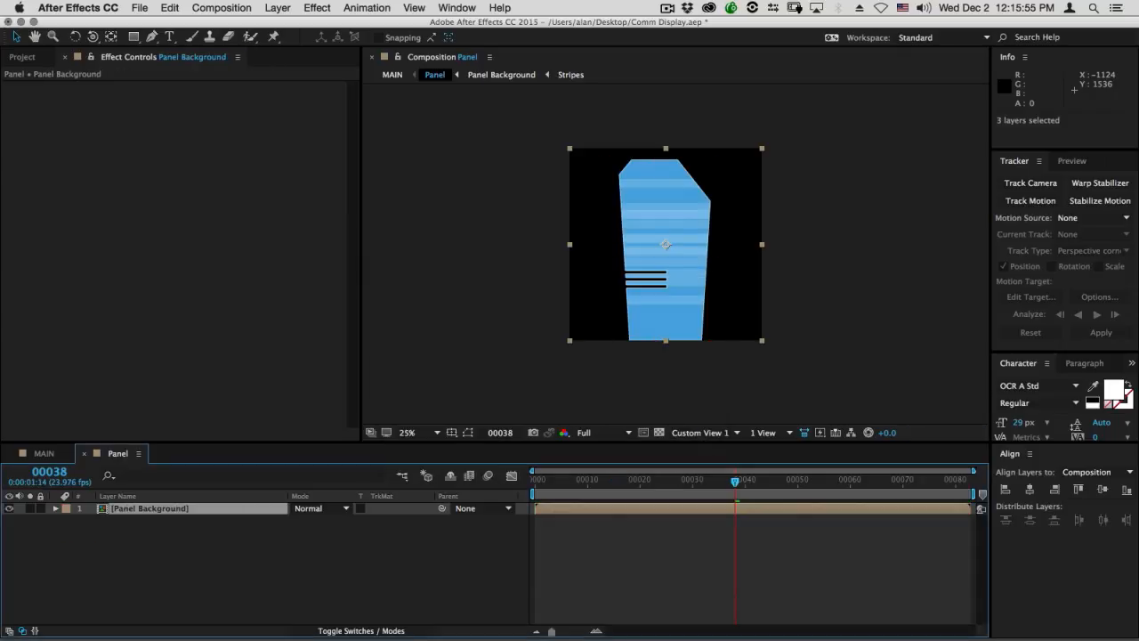
Add a text layer reading "status" near the top of the blue panel shape.
{"action": "left_click", "coordinate": [127, 532]}
{"action": "left_click", "coordinate": [140, 509]}
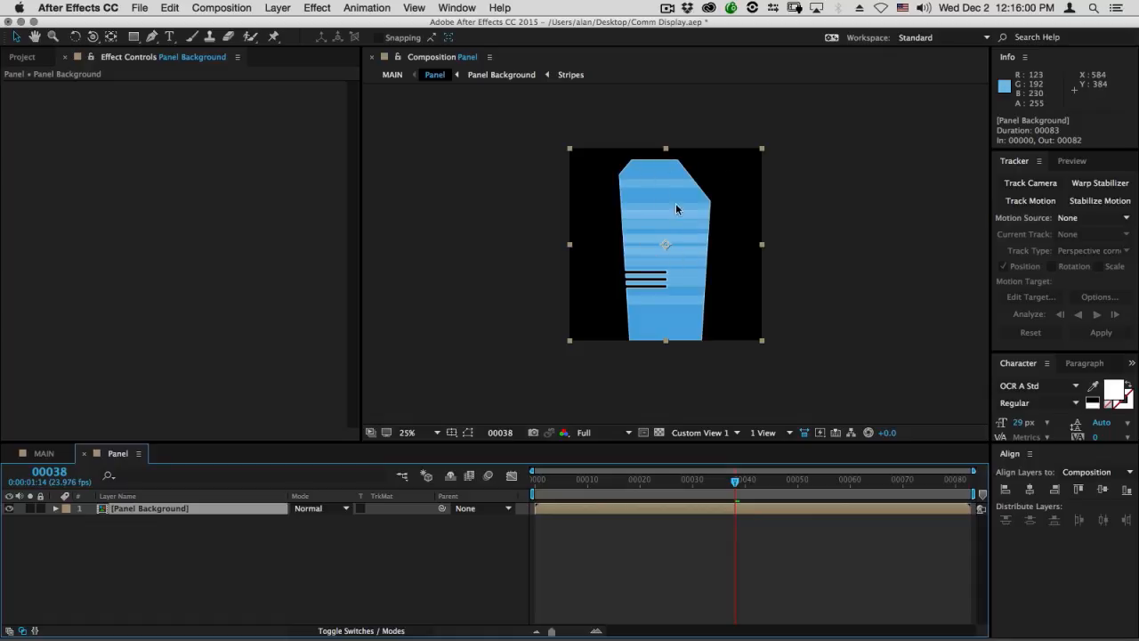
{"action": "scroll", "coordinate": [661, 208], "scroll_direction": "up", "scroll_amount": 2}
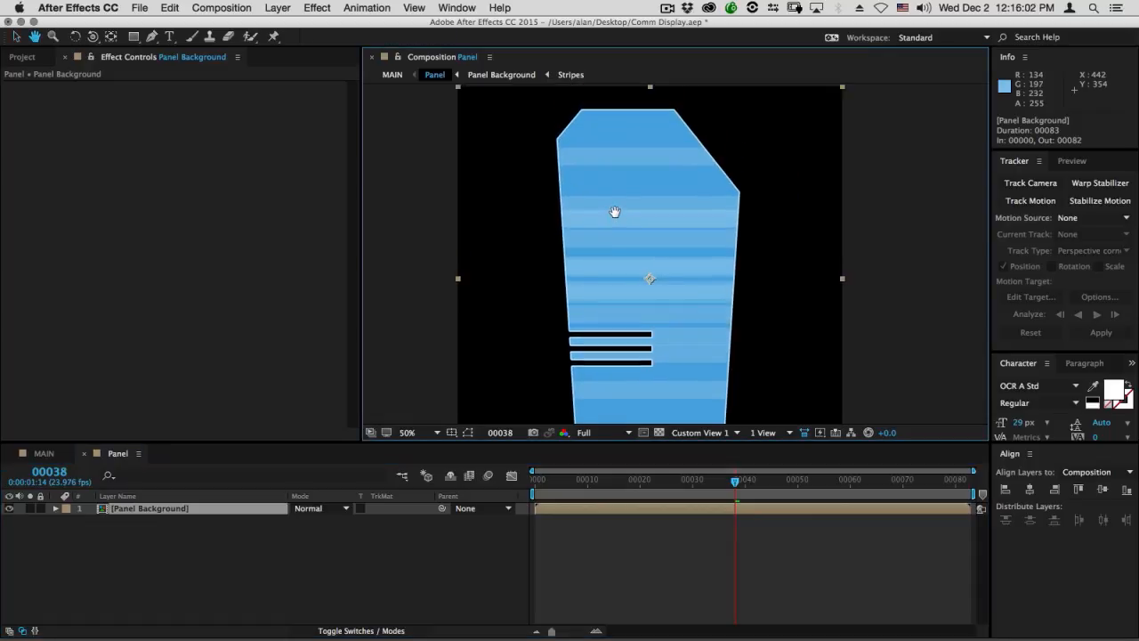
{"action": "key", "text": "ctrl+t"}
{"action": "left_click", "coordinate": [613, 143]}
{"action": "type", "text": "status"}
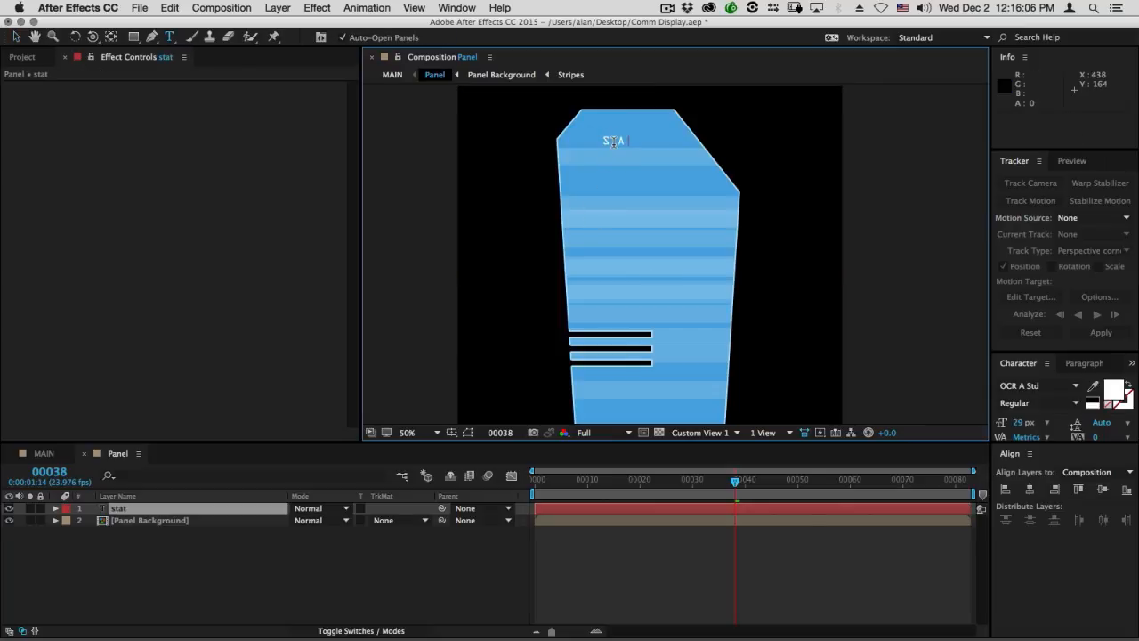
{"action": "double_click", "coordinate": [614, 143]}
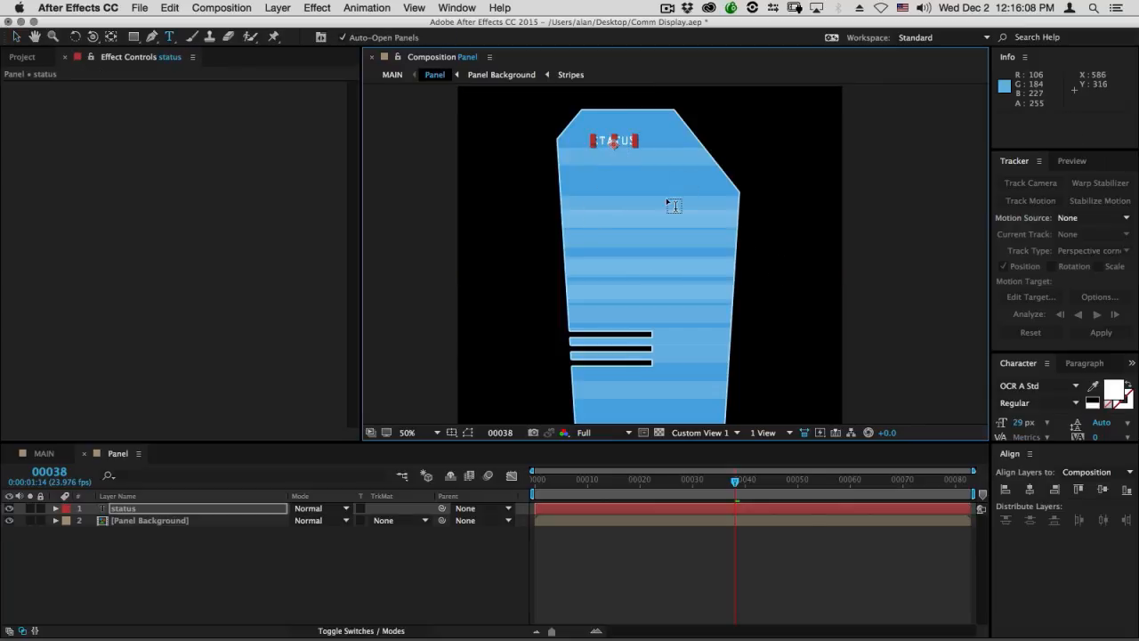
Set the status text's font size to 51 px and move it to about 474, 154 in the panel's top section.
{"action": "key", "text": "v"}
{"action": "left_click", "coordinate": [1019, 423]}
{"action": "type", "text": "51"}
{"action": "key", "text": "Return"}
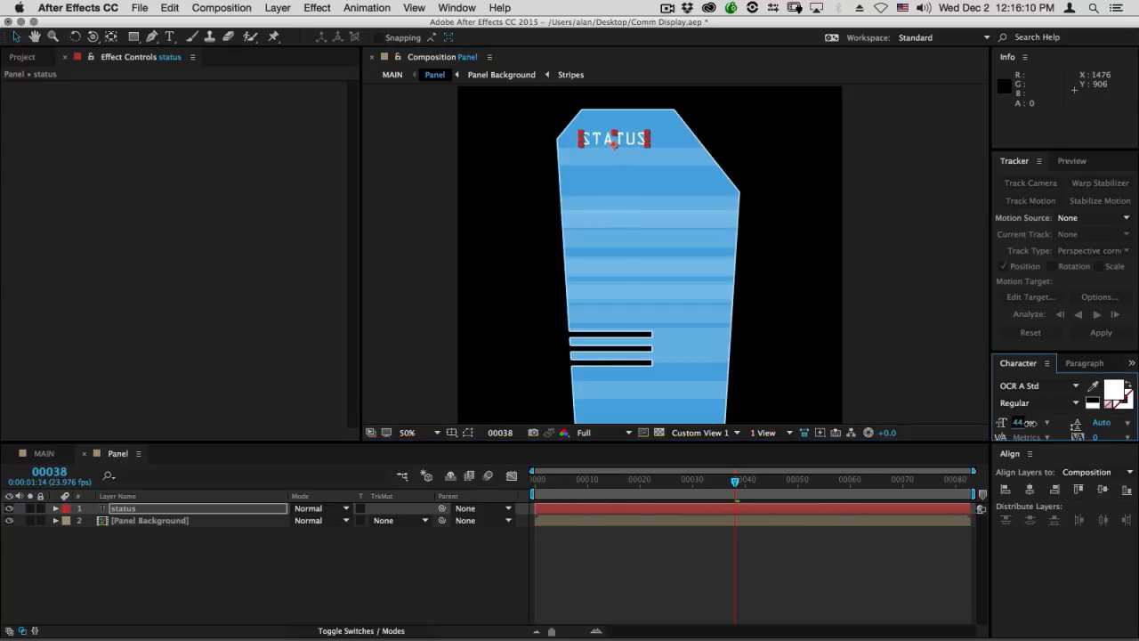
{"action": "left_click_drag", "start_coordinate": [614, 149], "coordinate": [630, 144]}
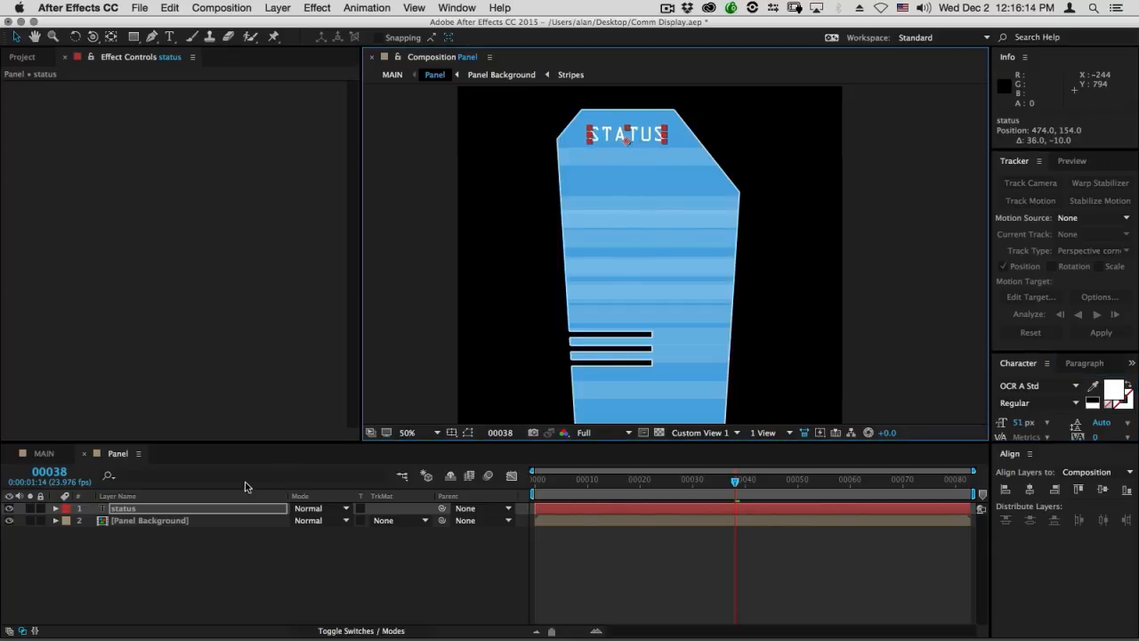
Add a second text layer reading "OK" below the STATUS heading.
{"action": "key", "text": "super+t"}
{"action": "left_click", "coordinate": [632, 220]}
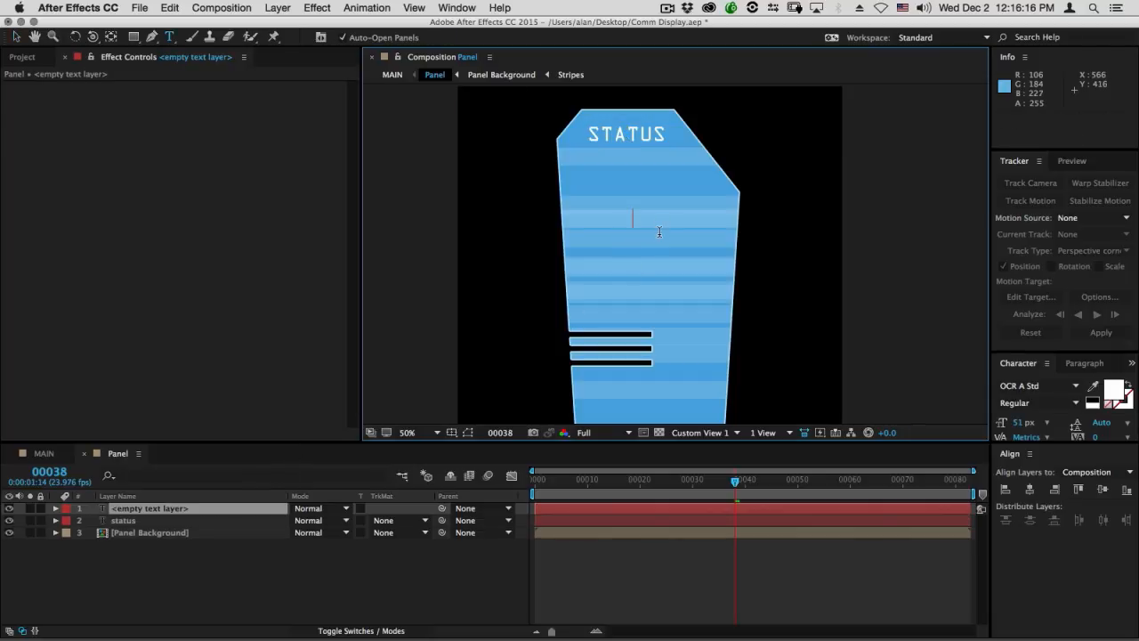
{"action": "type", "text": "OK"}
{"action": "key", "text": "KP_Enter"}
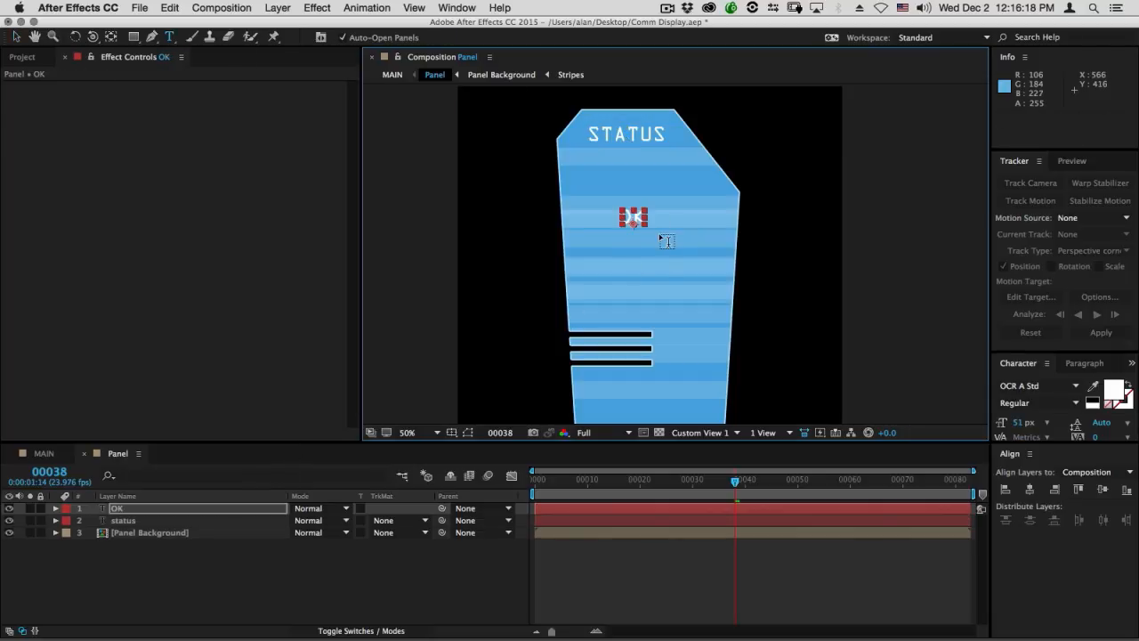
Enlarge the OK text to 162 px and move it down to about 518, 512.
{"action": "left_click_drag", "start_coordinate": [1016, 421], "coordinate": [1107, 427]}
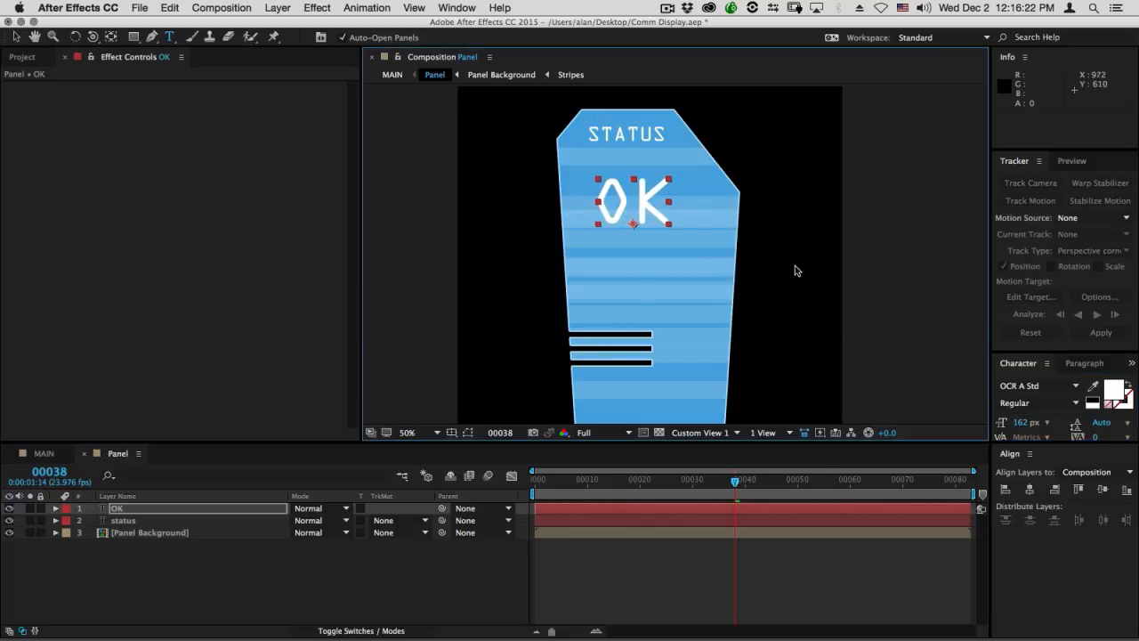
{"action": "key", "text": "v"}
{"action": "left_click_drag", "start_coordinate": [637, 214], "coordinate": [650, 257]}
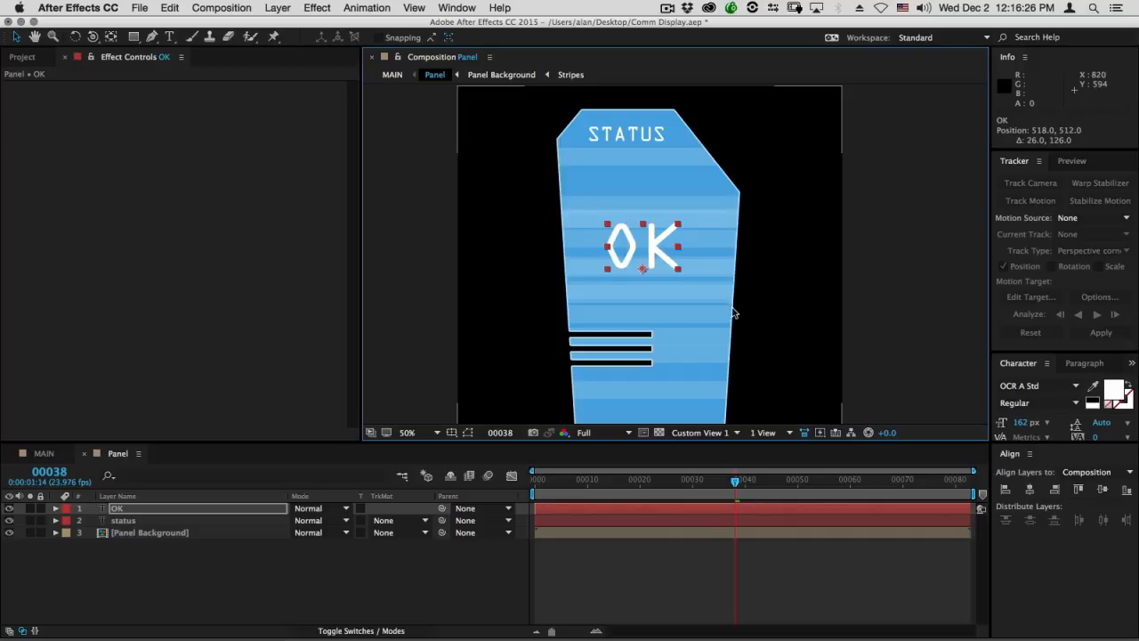
Set up a new solid above the OK layer with a width and height of 640 px.
{"action": "left_click", "coordinate": [164, 509]}
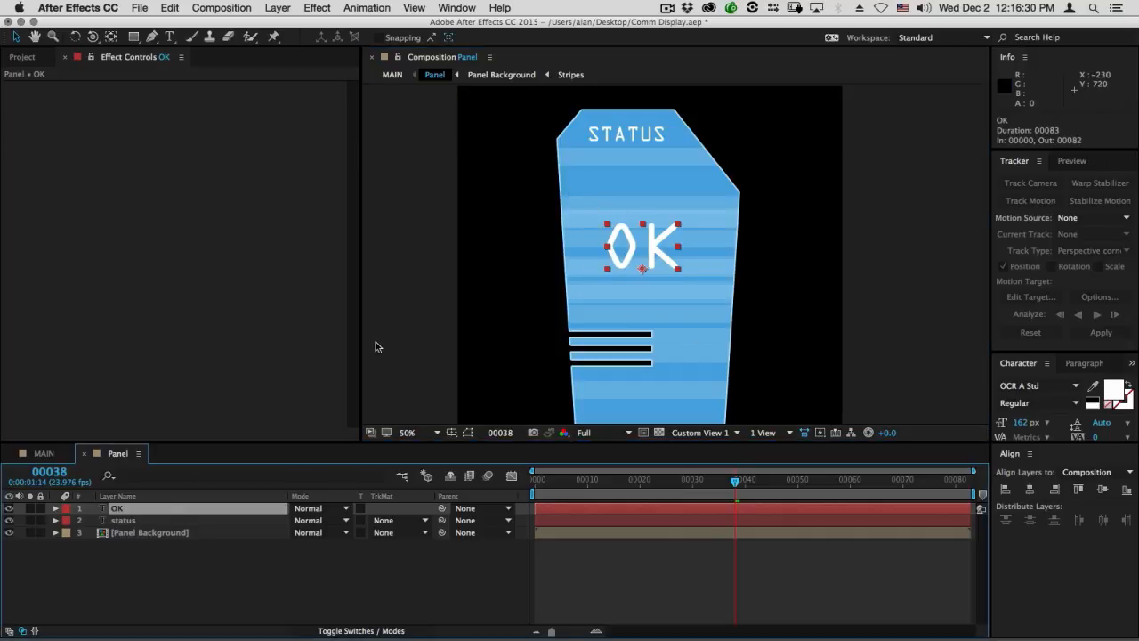
{"action": "key", "text": "super+y"}
{"action": "left_click", "coordinate": [484, 264]}
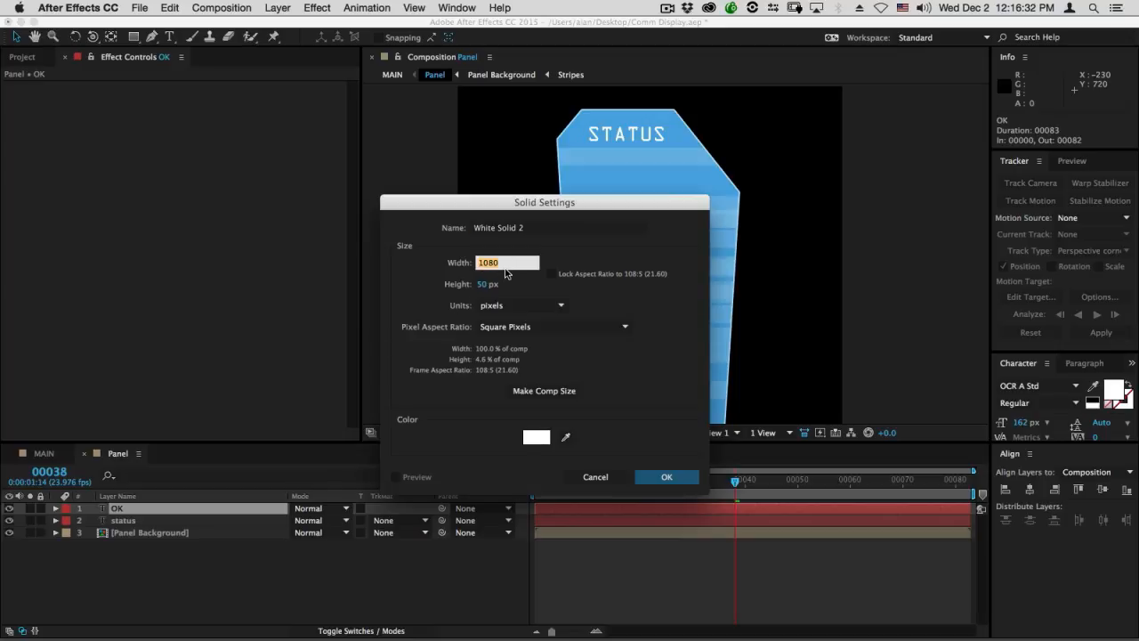
{"action": "type", "text": "640"}
{"action": "key", "text": "Tab"}
{"action": "type", "text": "640"}
{"action": "key", "text": "Tab"}
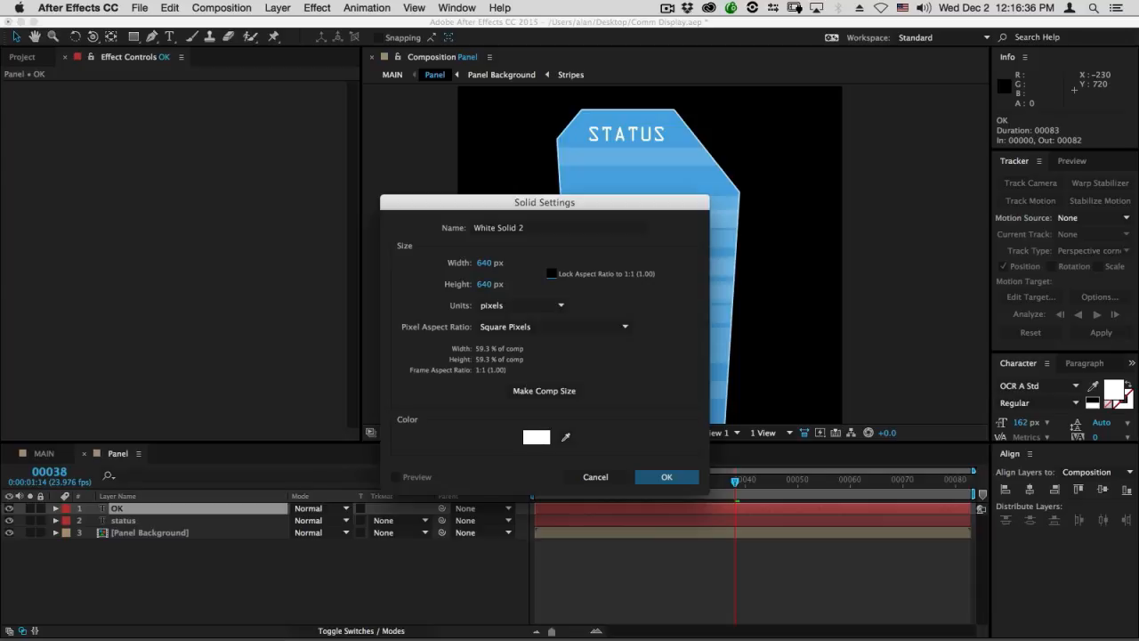
Choose a muted medium green as the new solid's color and create the solid.
{"action": "left_click", "coordinate": [538, 447]}
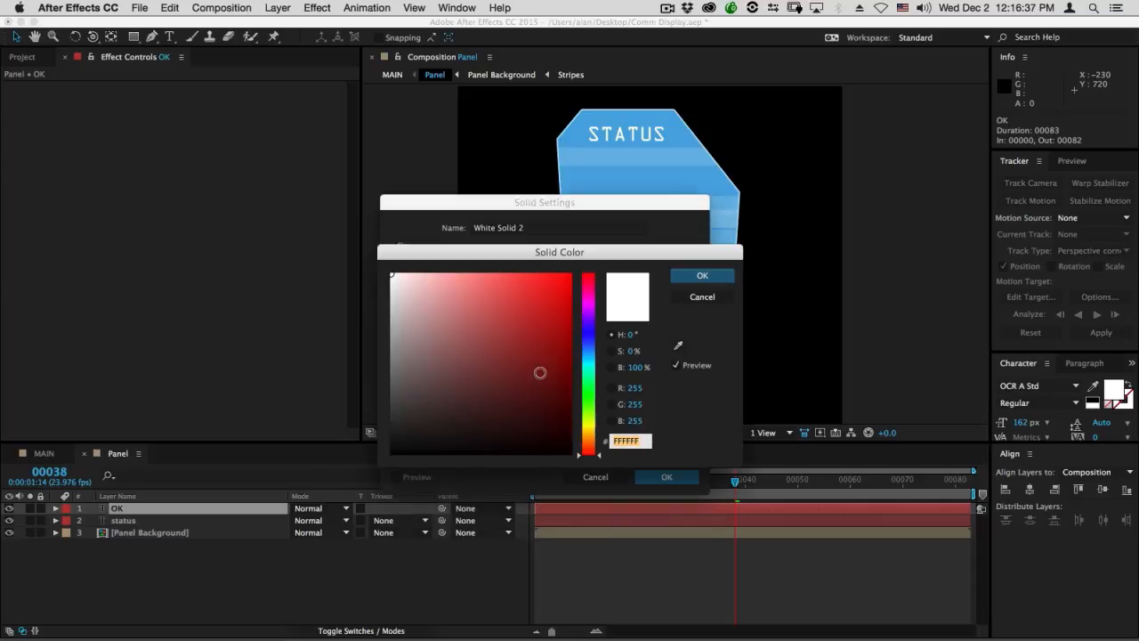
{"action": "left_click", "coordinate": [588, 376]}
{"action": "left_click", "coordinate": [493, 321]}
{"action": "mouse_move", "coordinate": [508, 319]}
{"action": "left_mouse_down"}
{"action": "mouse_move", "coordinate": [525, 336]}
{"action": "mouse_move", "coordinate": [519, 349]}
{"action": "left_mouse_up"}
{"action": "left_click", "coordinate": [702, 275]}
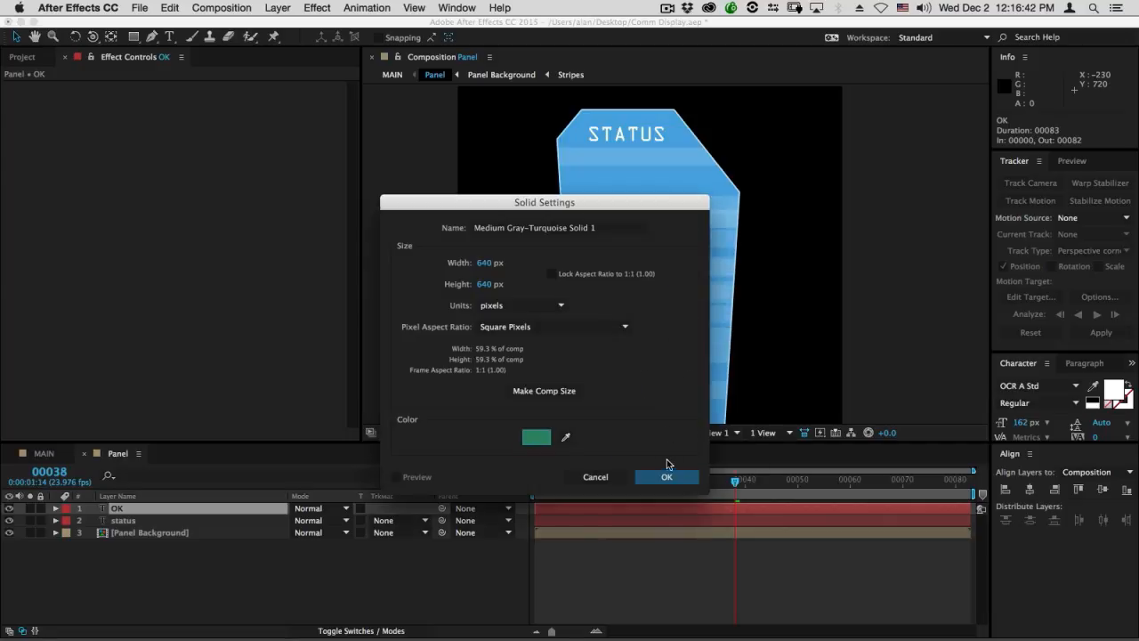
{"action": "left_click", "coordinate": [668, 476]}
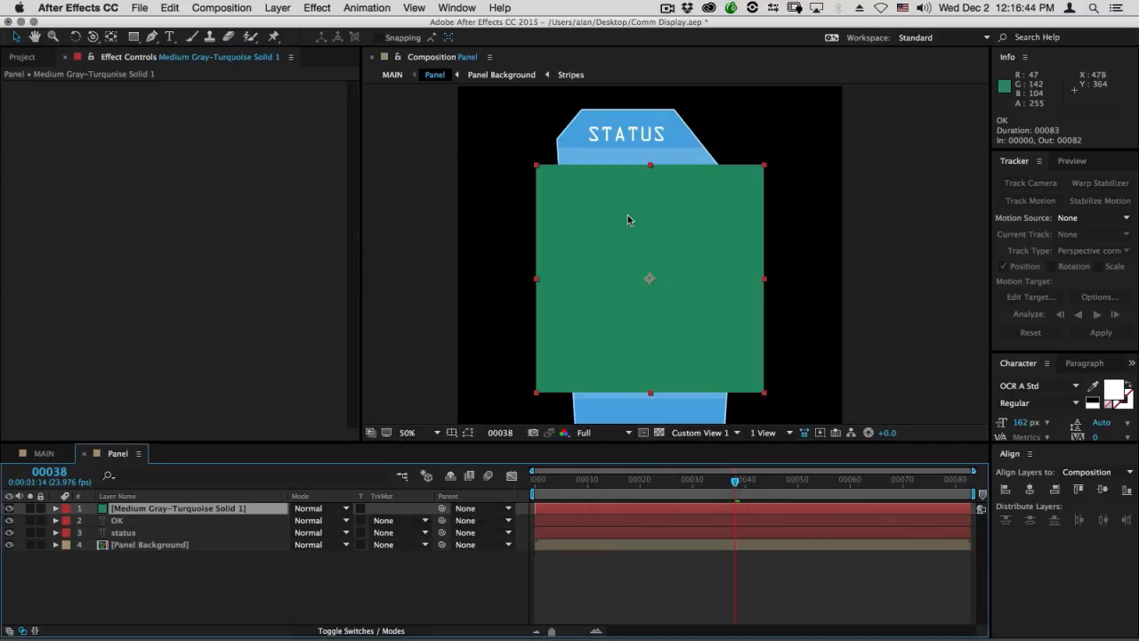
Round the green solid's corners with a full-size Rounded Rectangle mask.
{"action": "left_click", "coordinate": [134, 36]}
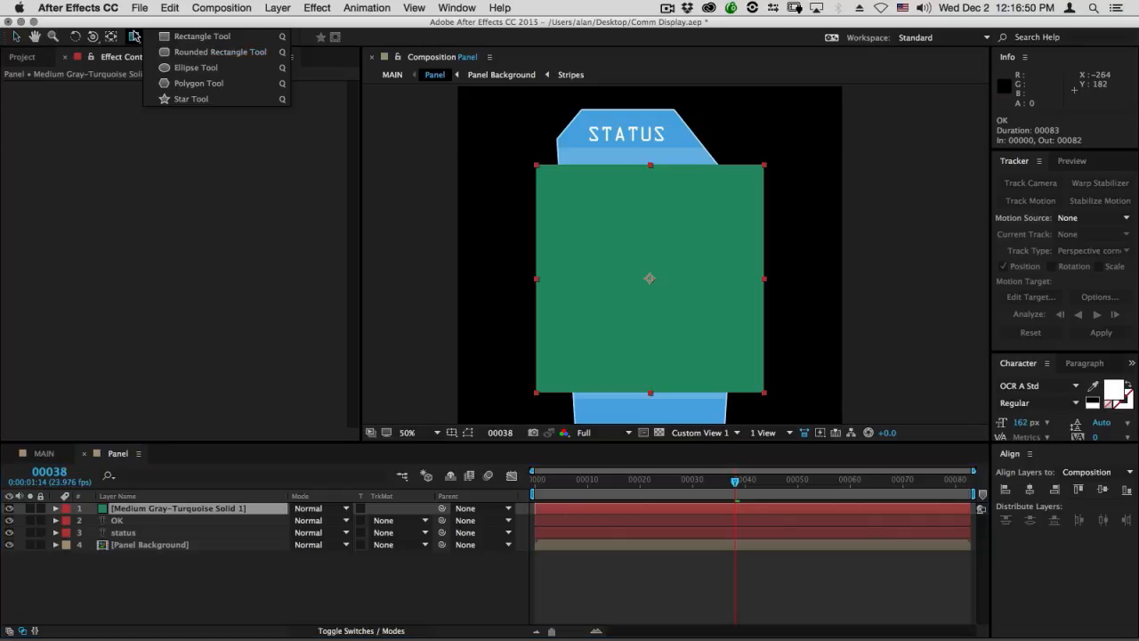
{"action": "left_click", "coordinate": [227, 56]}
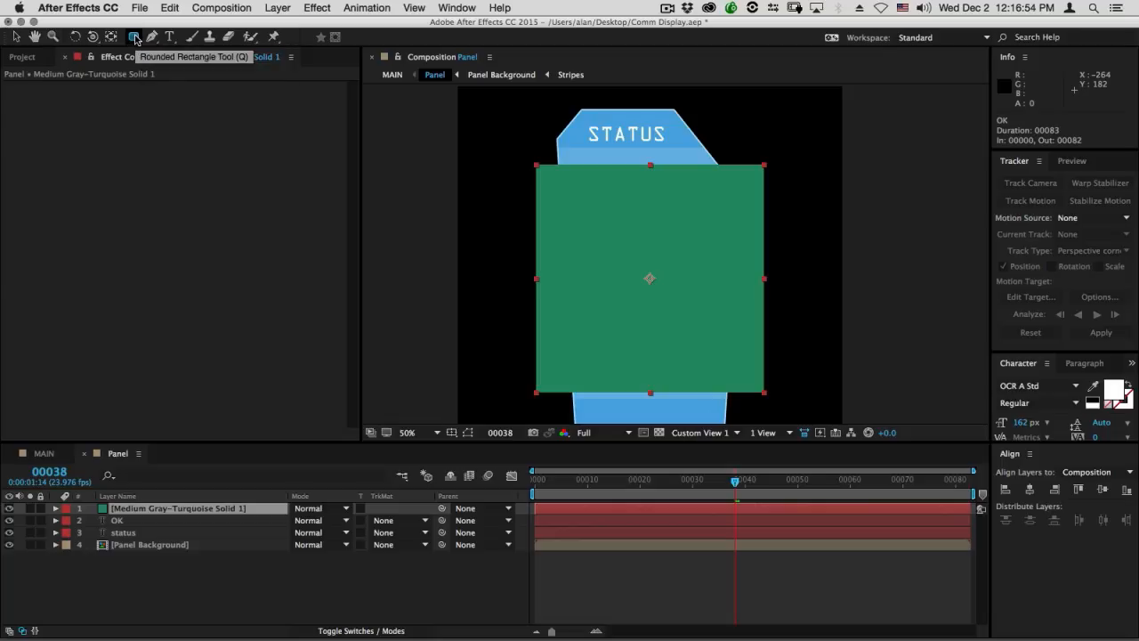
{"action": "double_click", "coordinate": [133, 36]}
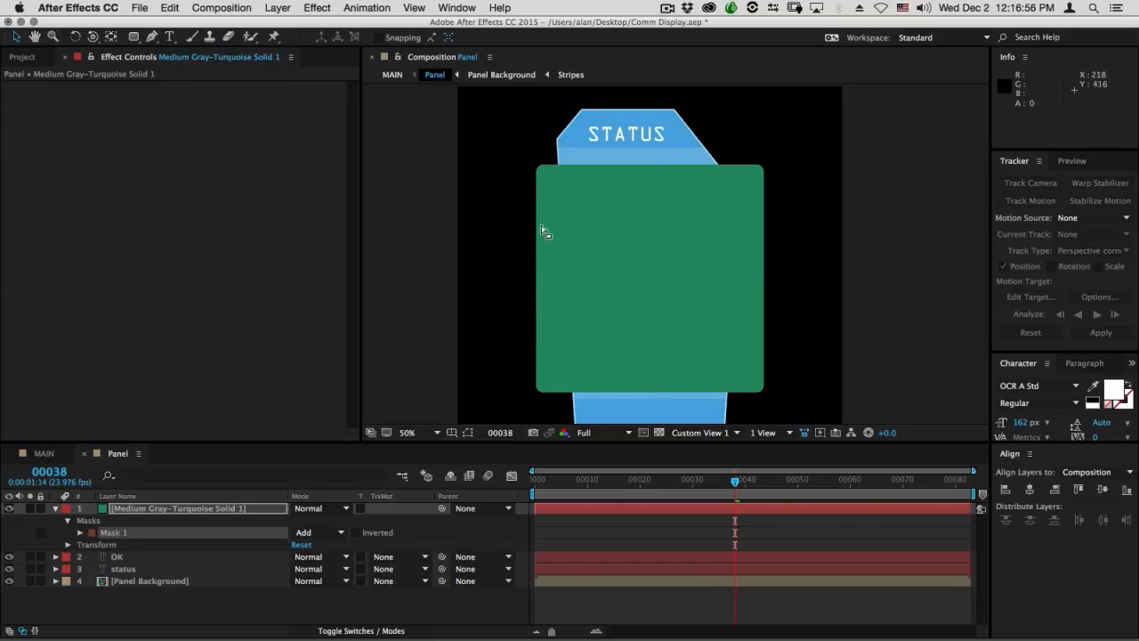
Scale the green solid down to about 53% and move it up to about 540, 472 inside the panel.
{"action": "left_click", "coordinate": [208, 508]}
{"action": "key", "text": "s"}
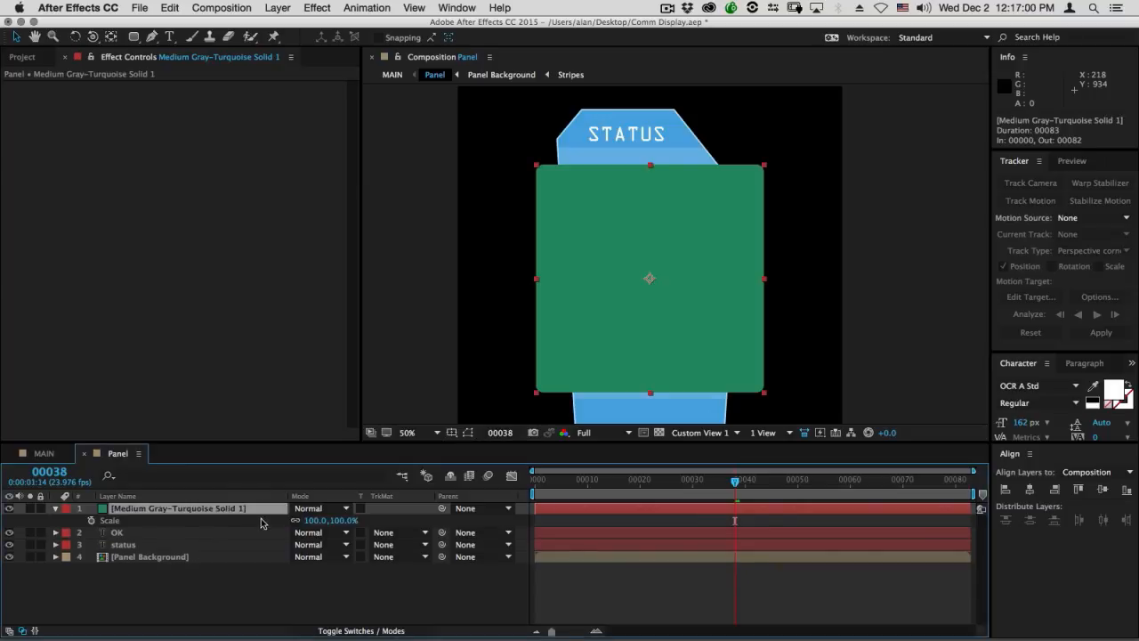
{"action": "left_click_drag", "start_coordinate": [314, 523], "coordinate": [283, 520]}
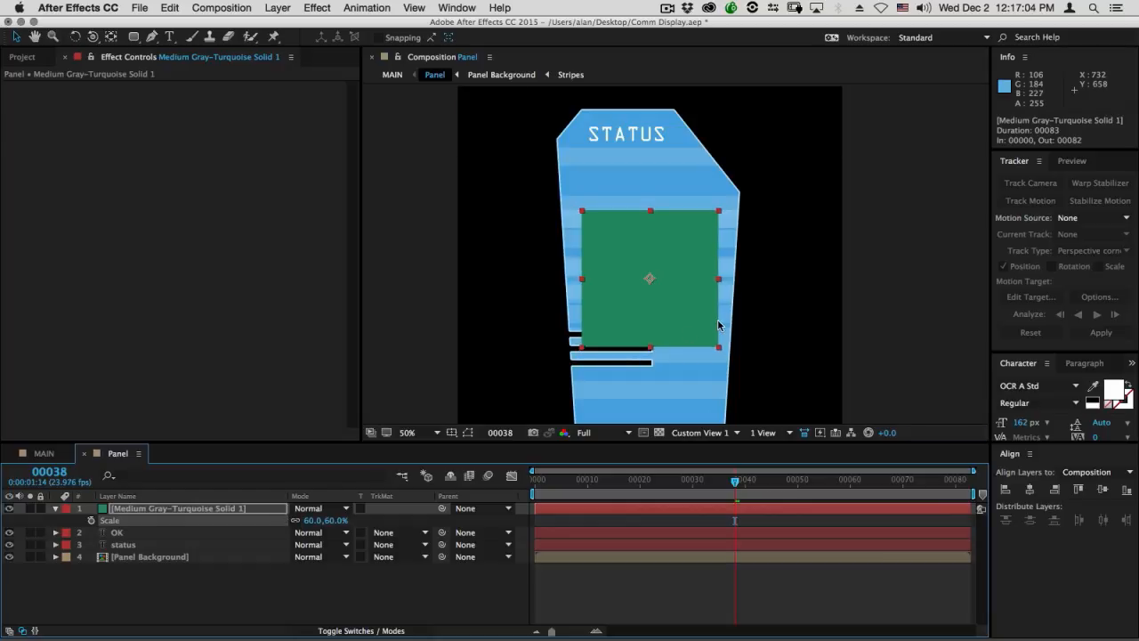
{"action": "left_click_drag", "start_coordinate": [707, 317], "coordinate": [705, 293]}
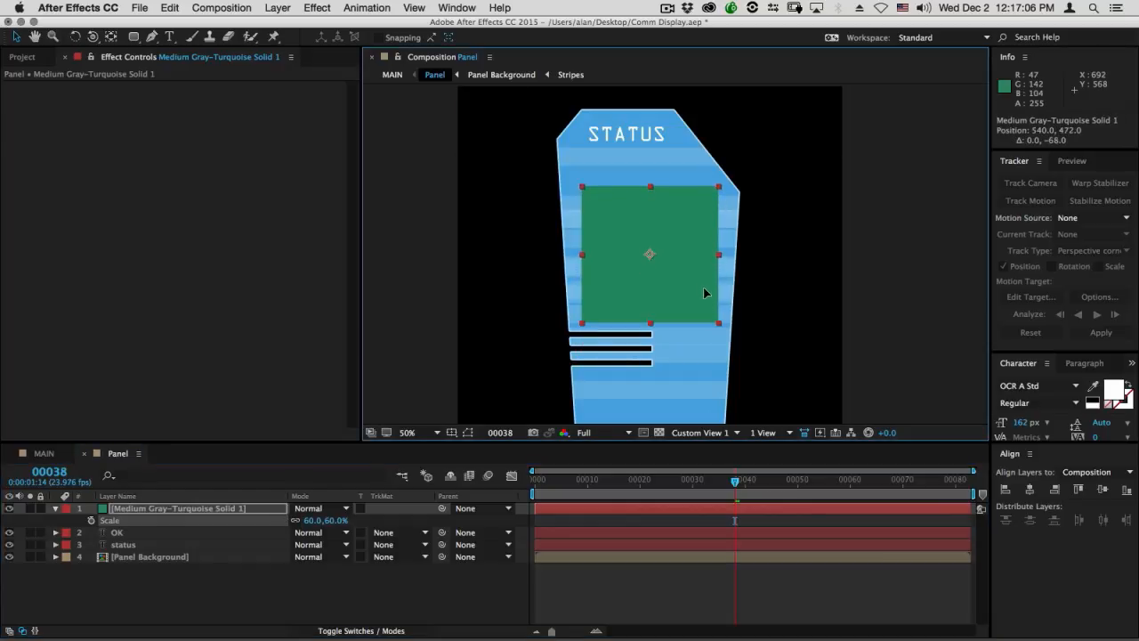
{"action": "left_click_drag", "start_coordinate": [719, 189], "coordinate": [711, 193]}
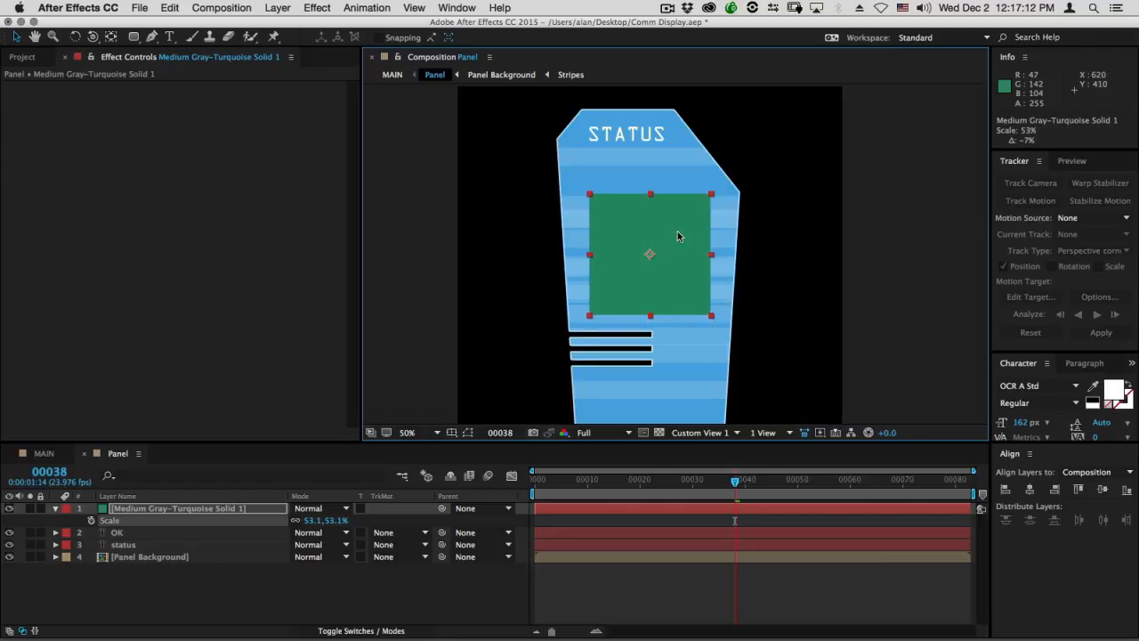
Move the OK layer above the green solid and center the two on each other horizontally and vertically.
{"action": "left_click_drag", "start_coordinate": [123, 532], "coordinate": [127, 508]}
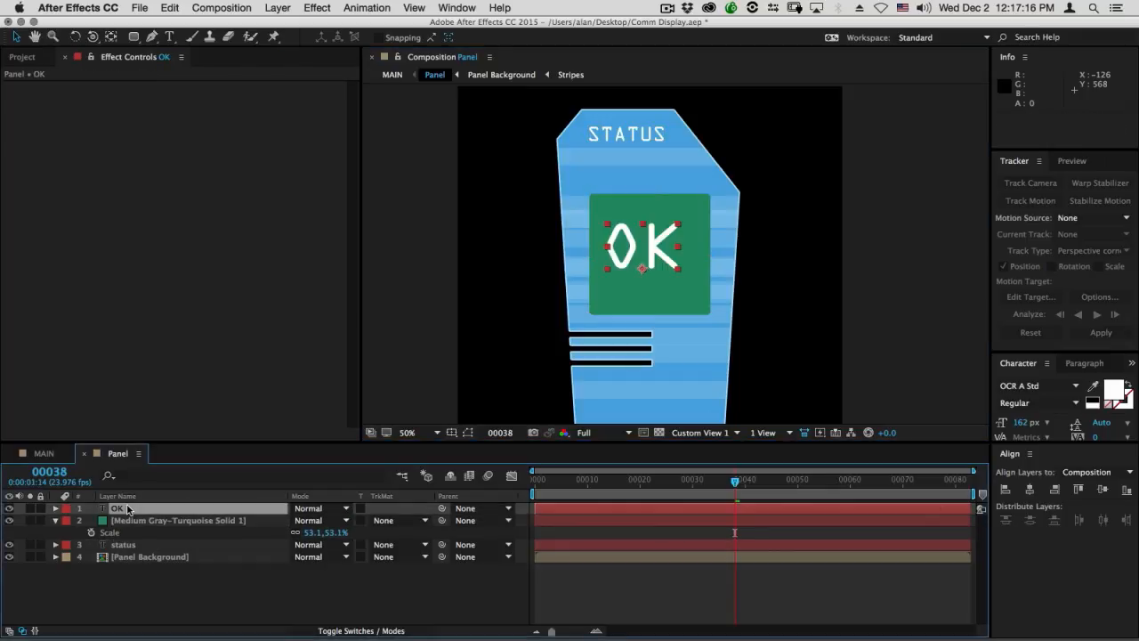
{"action": "left_click", "coordinate": [130, 520], "text": "shift"}
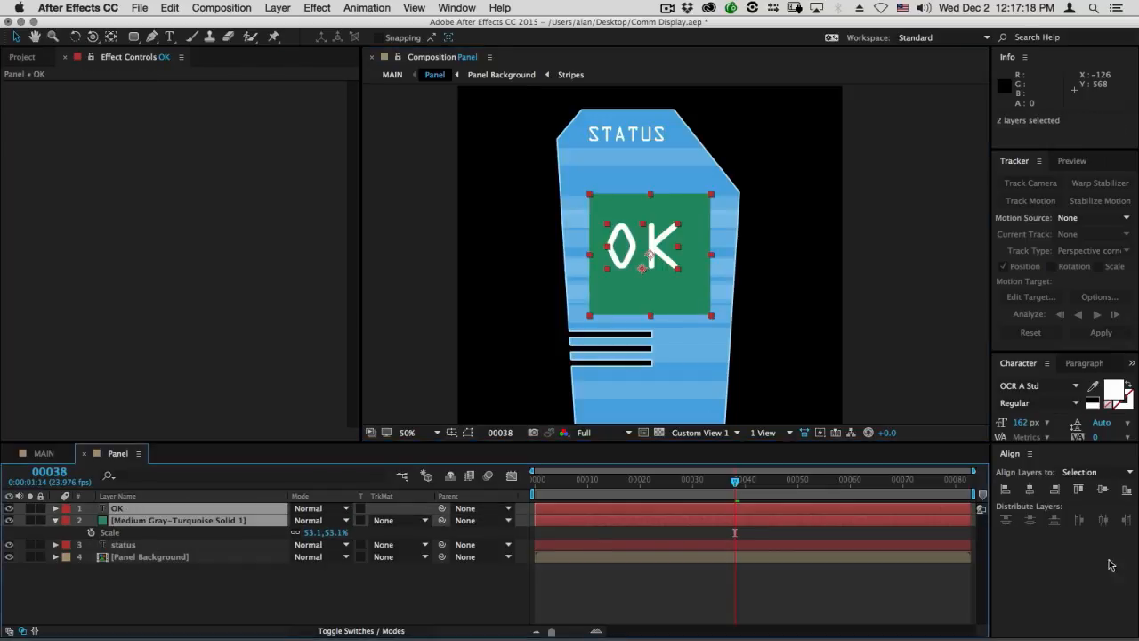
{"action": "left_click", "coordinate": [1031, 491]}
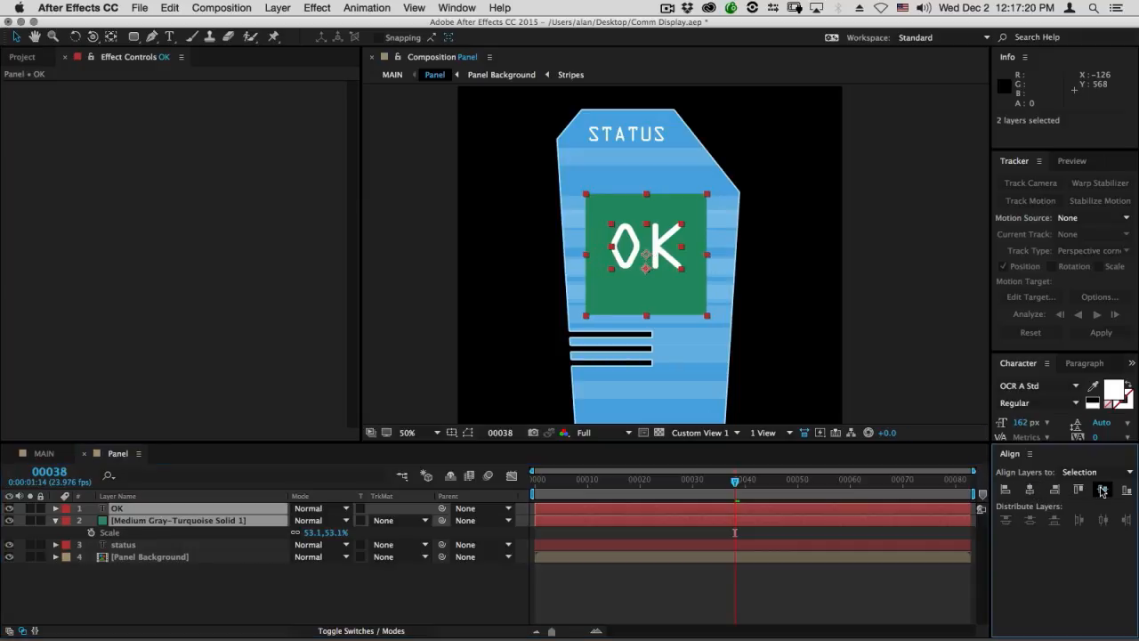
{"action": "left_click", "coordinate": [1103, 489]}
{"action": "left_click", "coordinate": [191, 591]}
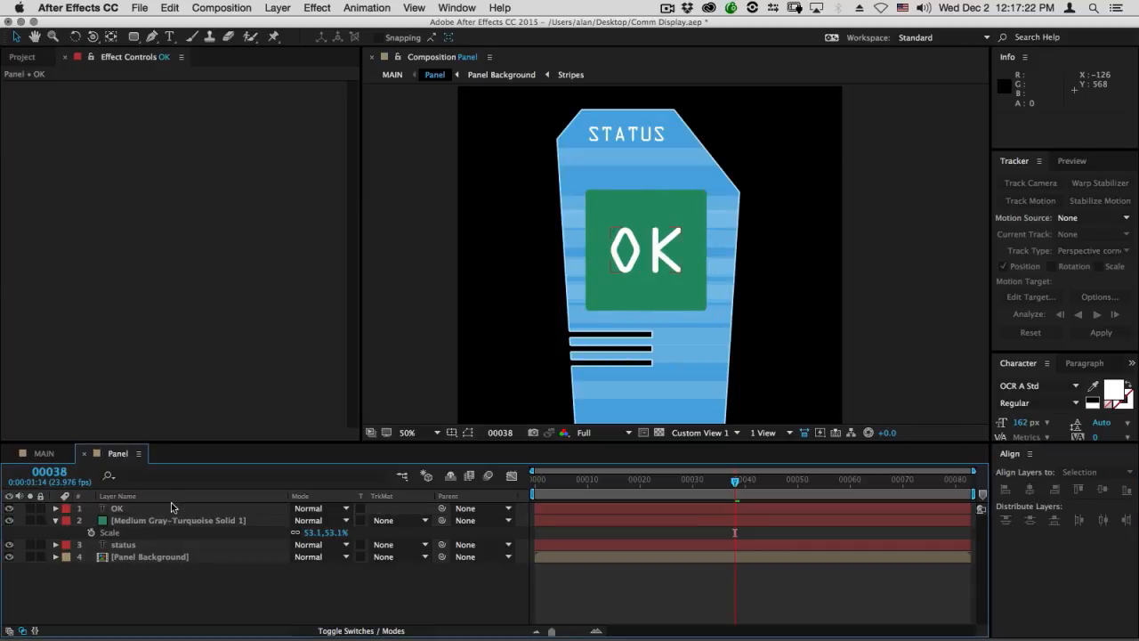
Parent the OK layer to the green solid and center the solid horizontally in the composition.
{"action": "left_click", "coordinate": [180, 508]}
{"action": "left_click_drag", "start_coordinate": [441, 508], "coordinate": [196, 520]}
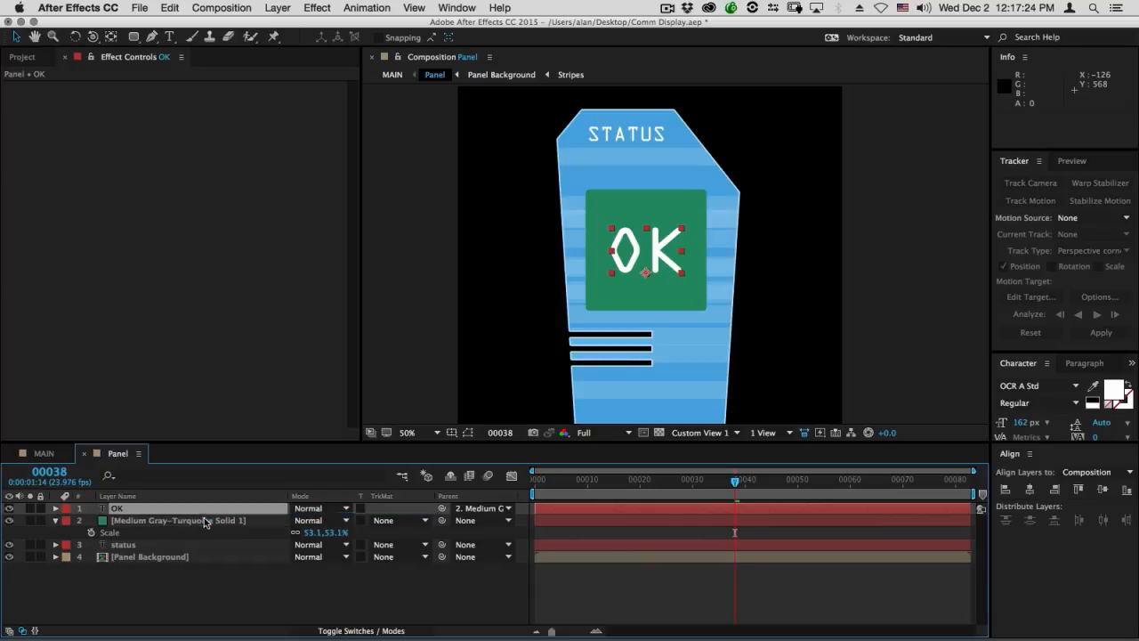
{"action": "left_click", "coordinate": [196, 520]}
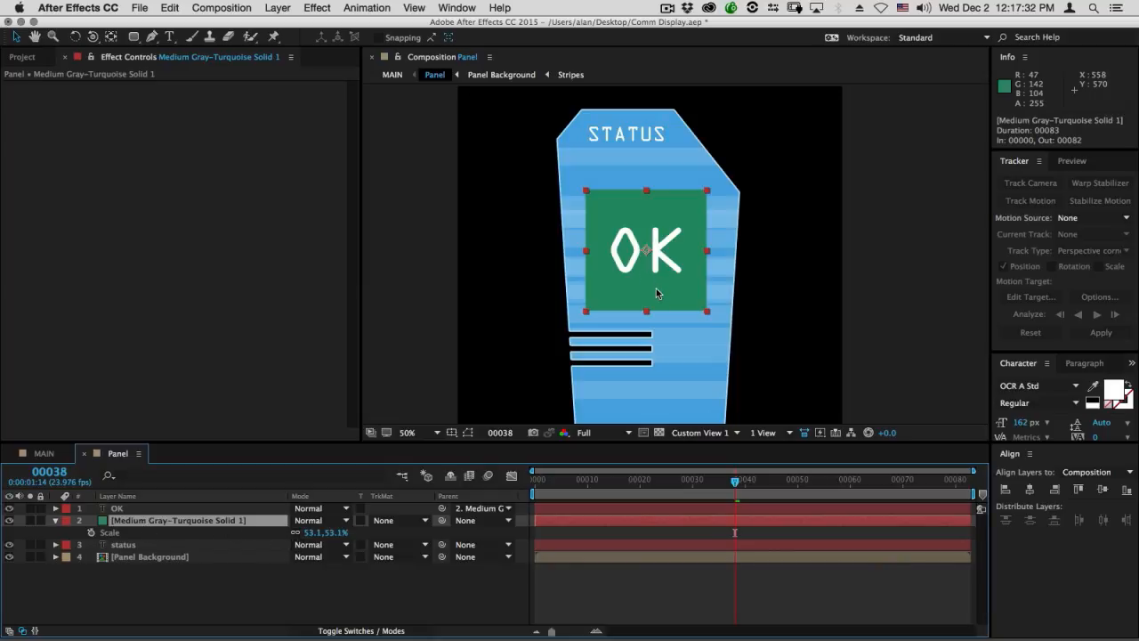
{"action": "left_click", "coordinate": [1029, 490]}
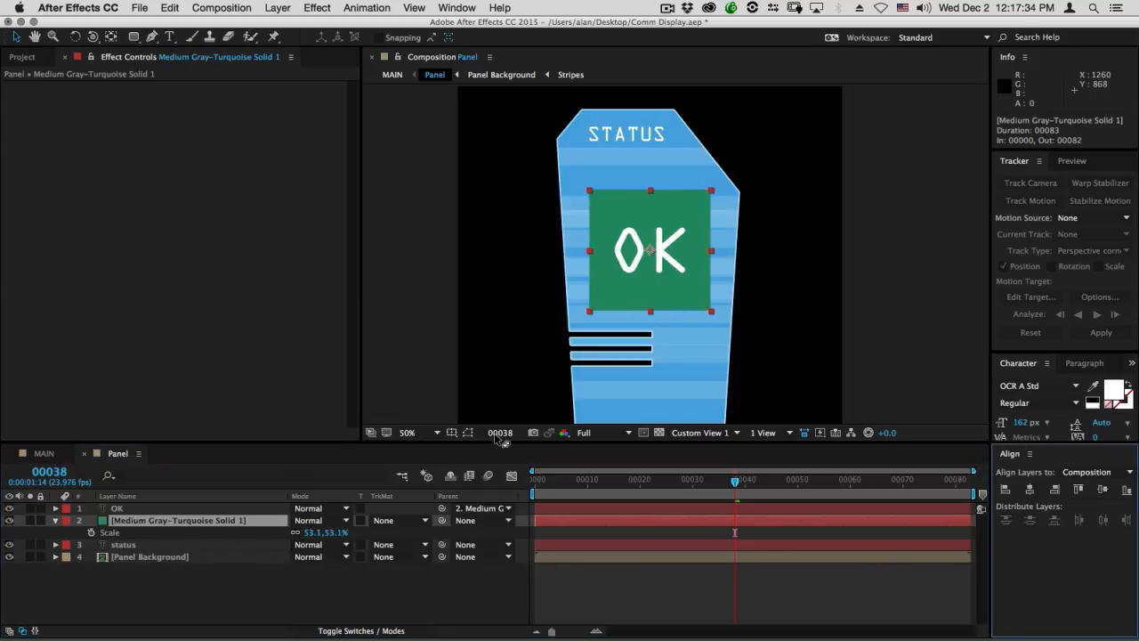
{"action": "left_click", "coordinate": [105, 598]}
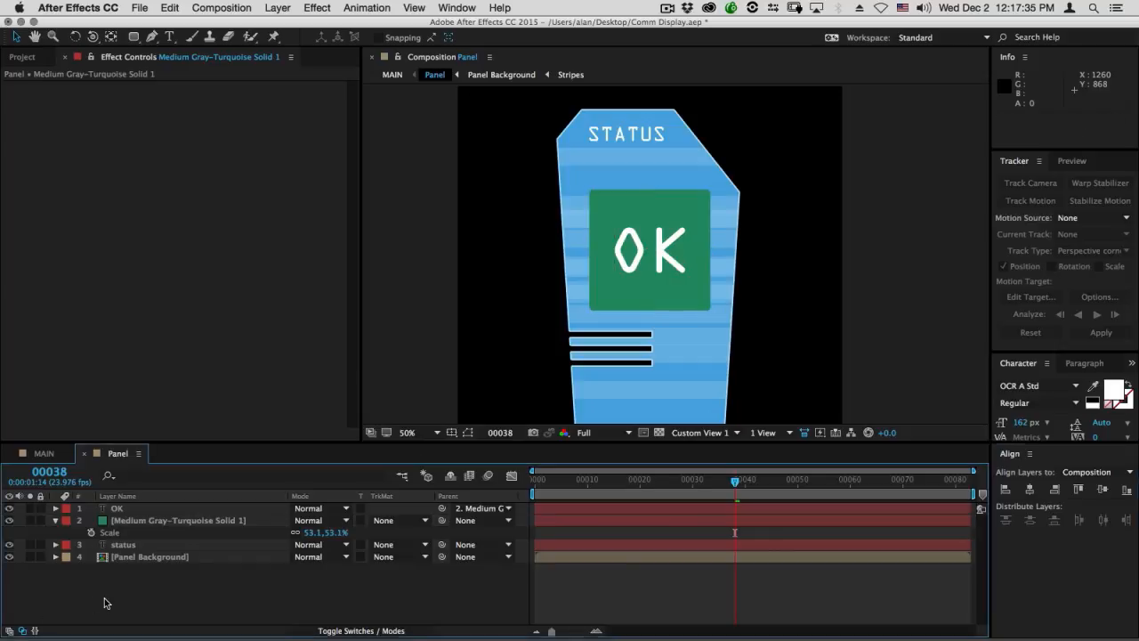
Select the Medium Gray-Turquoise Solid 1 layer in the Panel composition and save the project.
{"action": "left_click", "coordinate": [137, 520]}
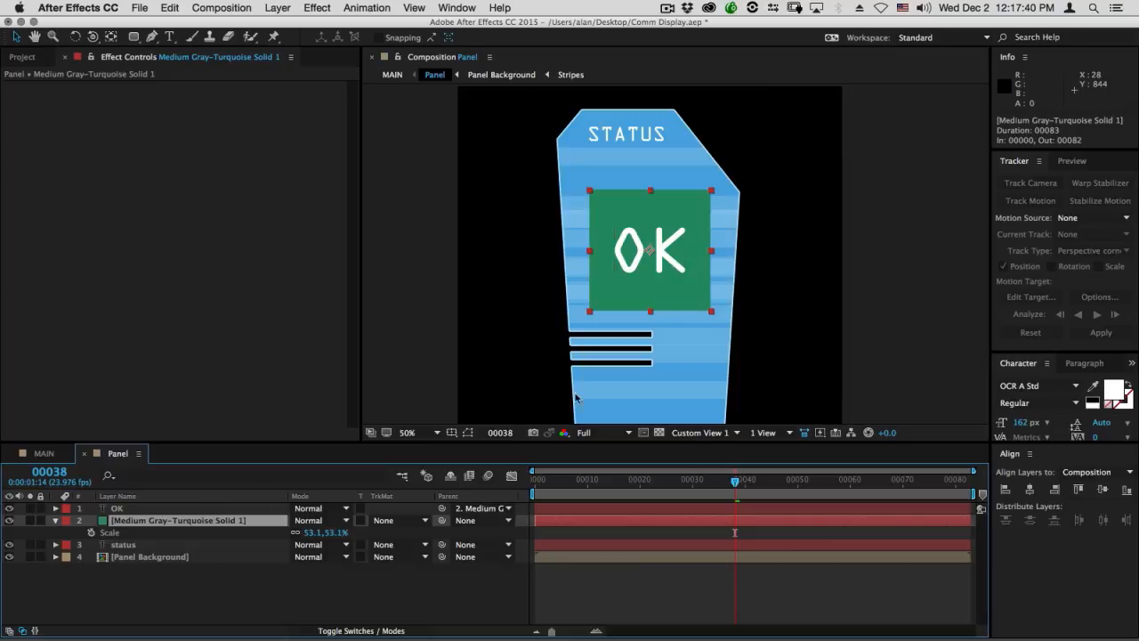
{"action": "scroll", "coordinate": [664, 328], "scroll_direction": "down", "scroll_amount": 1}
{"action": "scroll", "coordinate": [664, 327], "scroll_direction": "up", "scroll_amount": 1}
{"action": "left_click_drag", "start_coordinate": [662, 340], "coordinate": [648, 290]}
{"action": "key", "text": "v"}
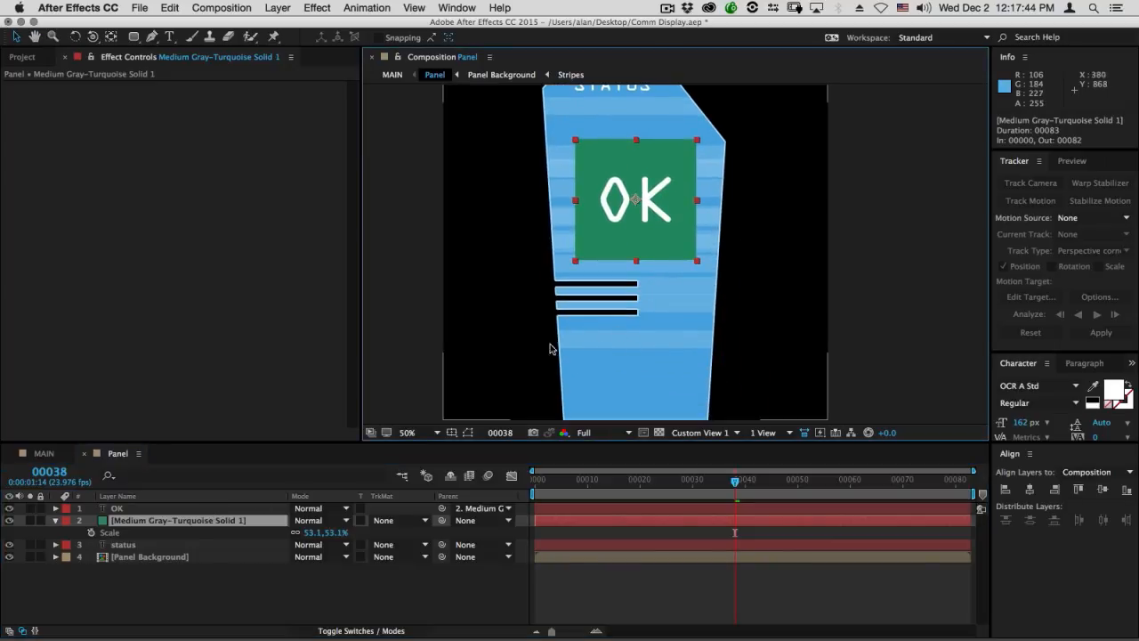
{"action": "key", "text": "space"}
{"action": "mouse_move", "coordinate": [591, 238]}
{"action": "left_mouse_down"}
{"action": "mouse_move", "coordinate": [578, 259]}
{"action": "mouse_move", "coordinate": [589, 268]}
{"action": "mouse_move", "coordinate": [590, 248]}
{"action": "mouse_move", "coordinate": [585, 258]}
{"action": "left_mouse_up"}
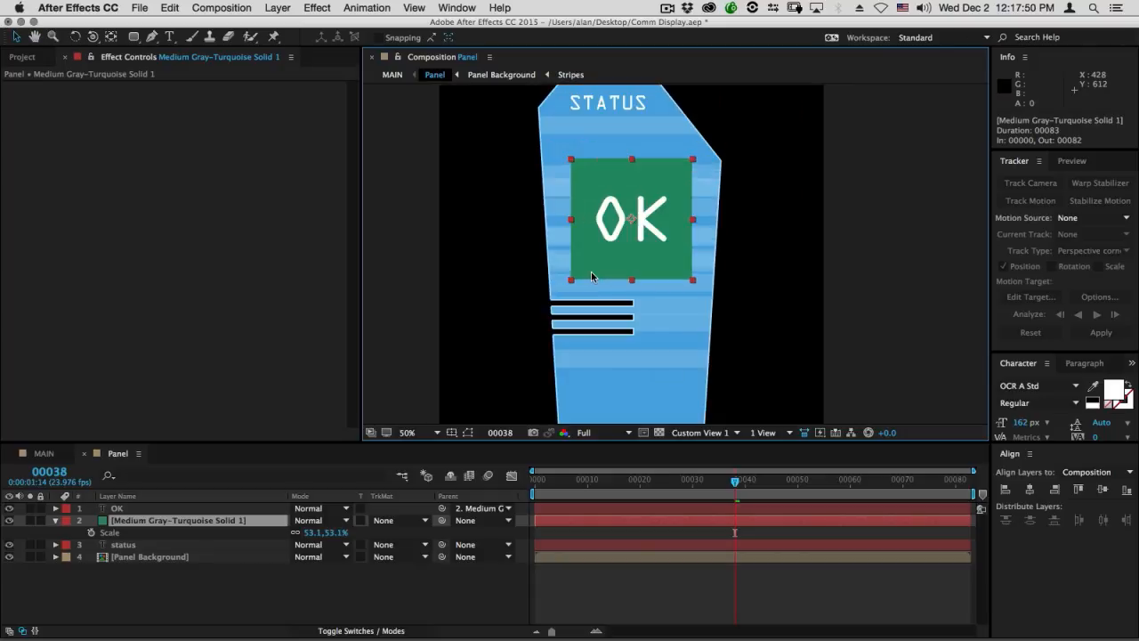
{"action": "key", "text": "space"}
{"action": "left_click_drag", "start_coordinate": [591, 275], "coordinate": [610, 287]}
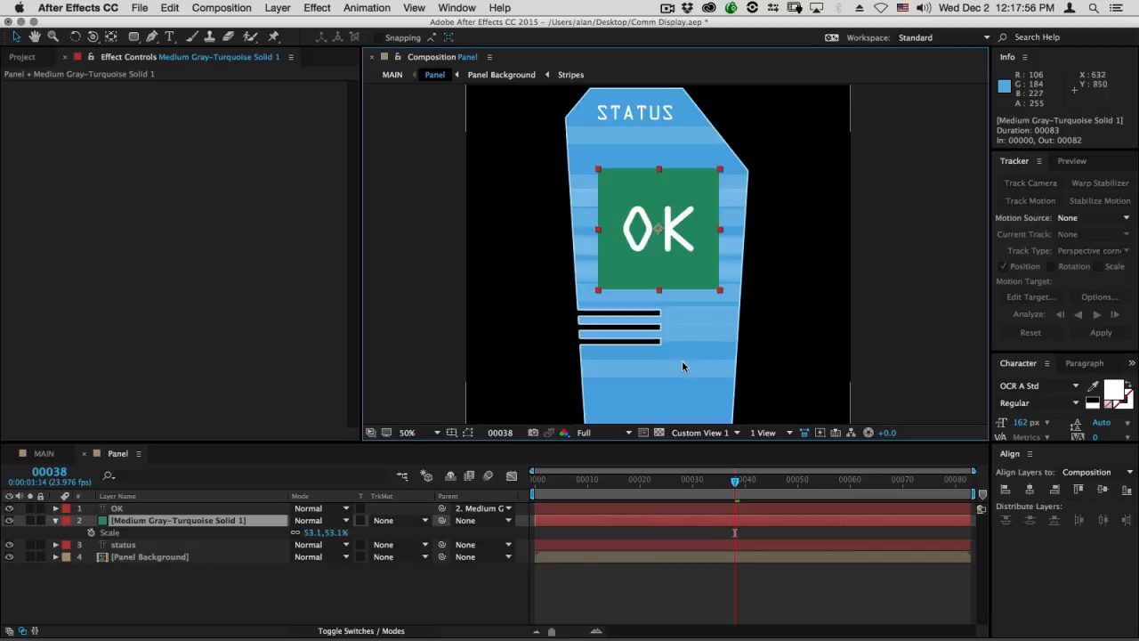
{"action": "key", "text": "super+s"}
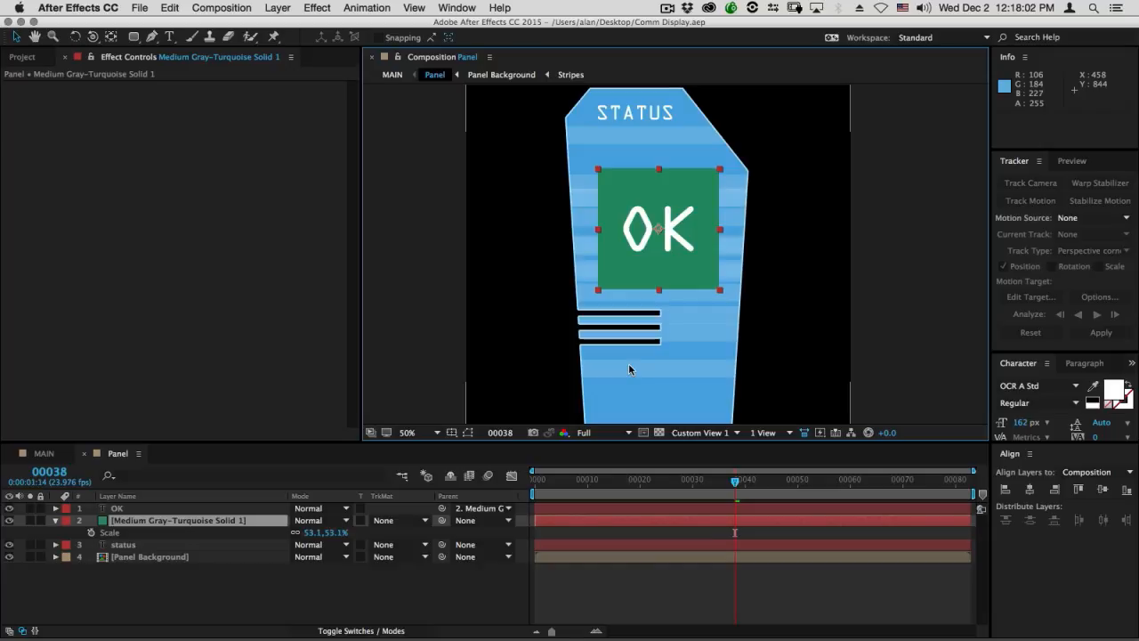
{"action": "scroll", "coordinate": [641, 326], "scroll_direction": "down", "scroll_amount": 3}
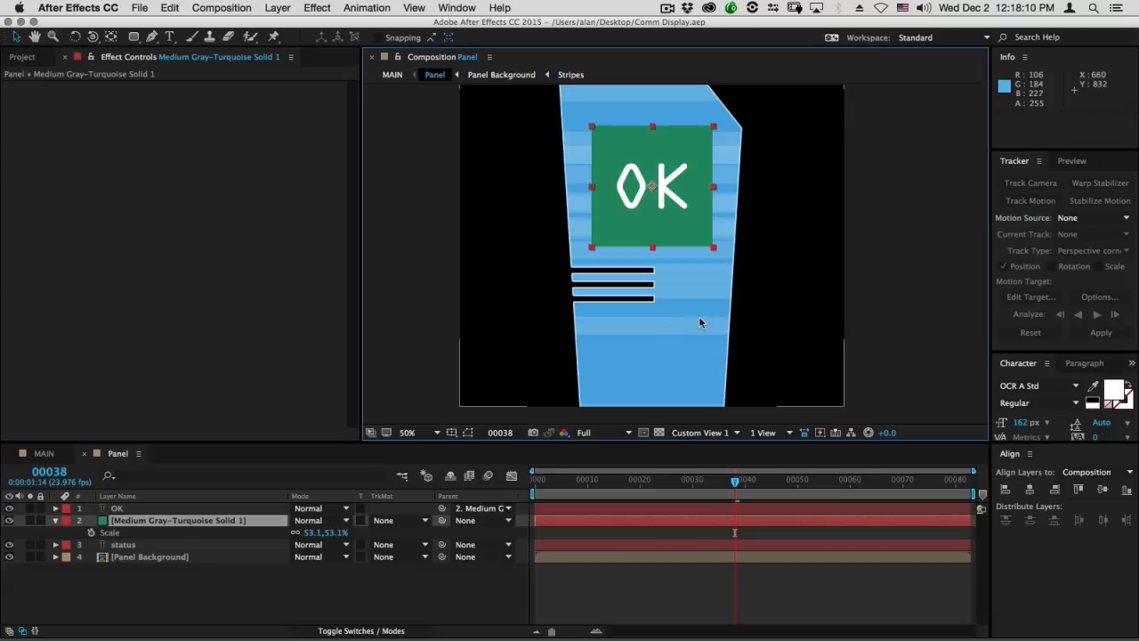
Switch to Chrome and look through the newest articles and older topics listed on the MotionScript.com home page.
{"action": "mouse_move", "coordinate": [926, 614]}
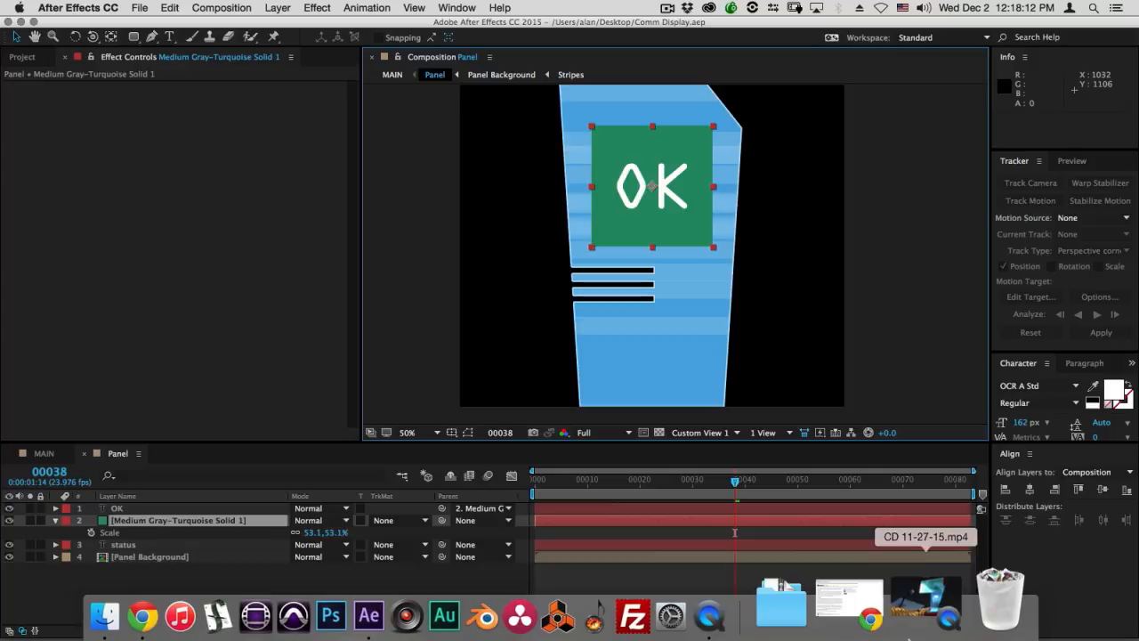
{"action": "left_click", "coordinate": [877, 608]}
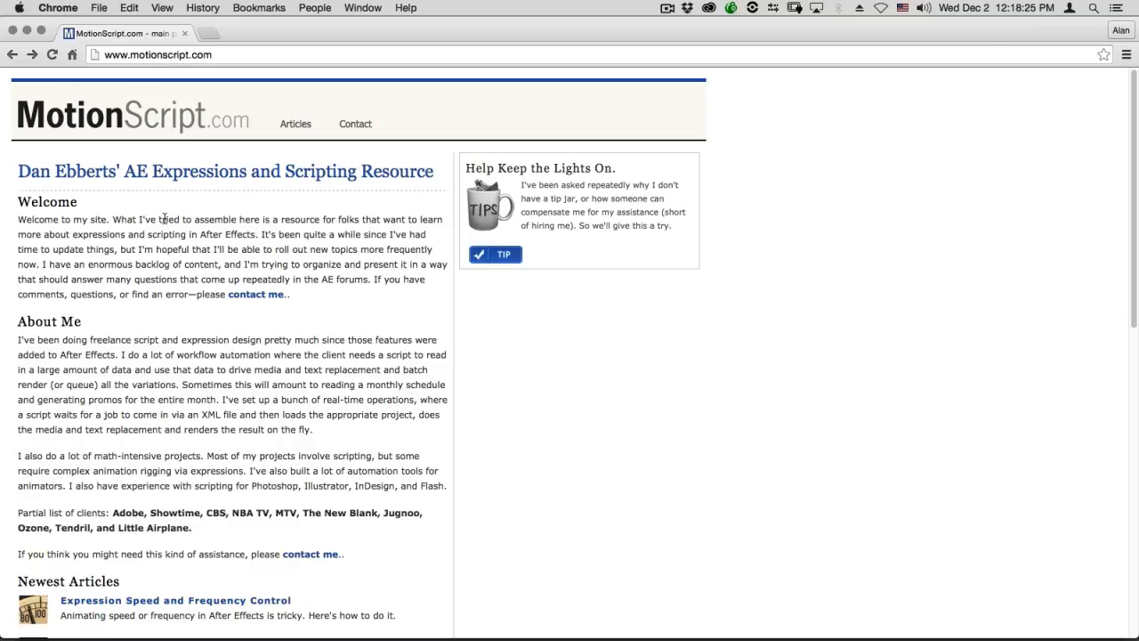
{"action": "scroll", "coordinate": [164, 219], "scroll_direction": "down", "scroll_amount": 2}
{"action": "scroll", "coordinate": [164, 223], "scroll_direction": "down", "scroll_amount": 8}
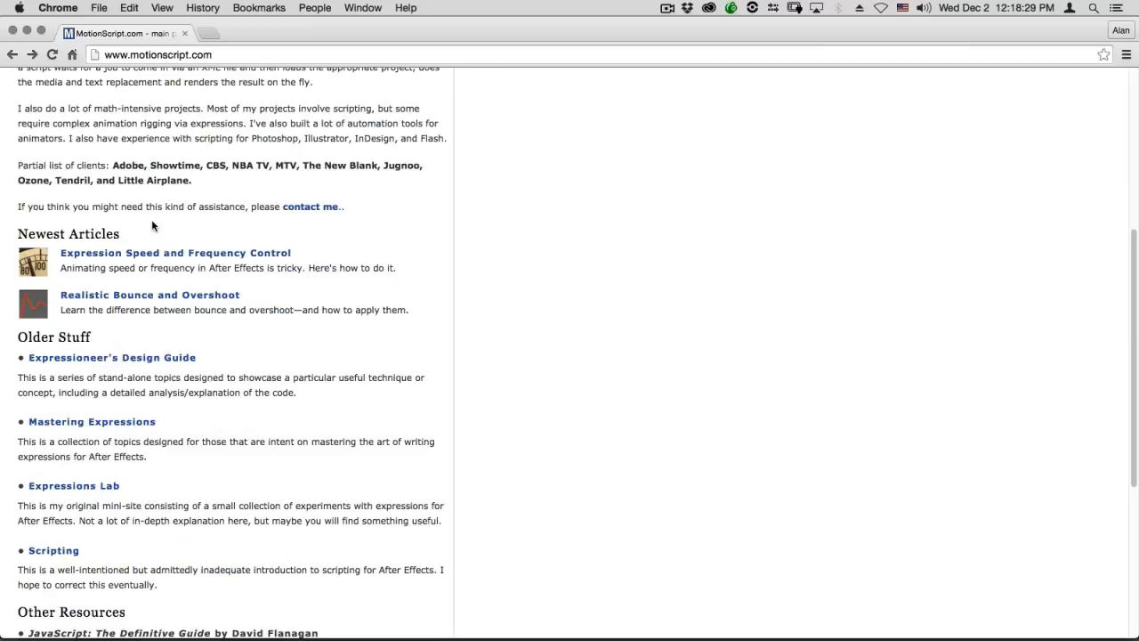
{"action": "scroll", "coordinate": [152, 223], "scroll_direction": "down", "scroll_amount": 3}
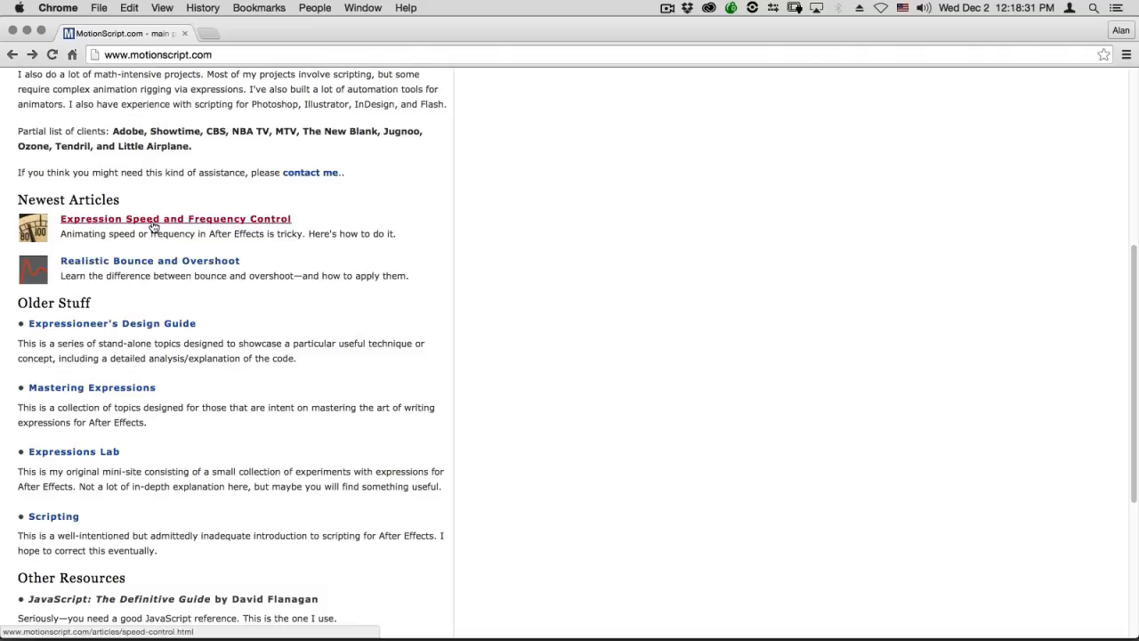
{"action": "scroll", "coordinate": [114, 231], "scroll_direction": "up", "scroll_amount": 10}
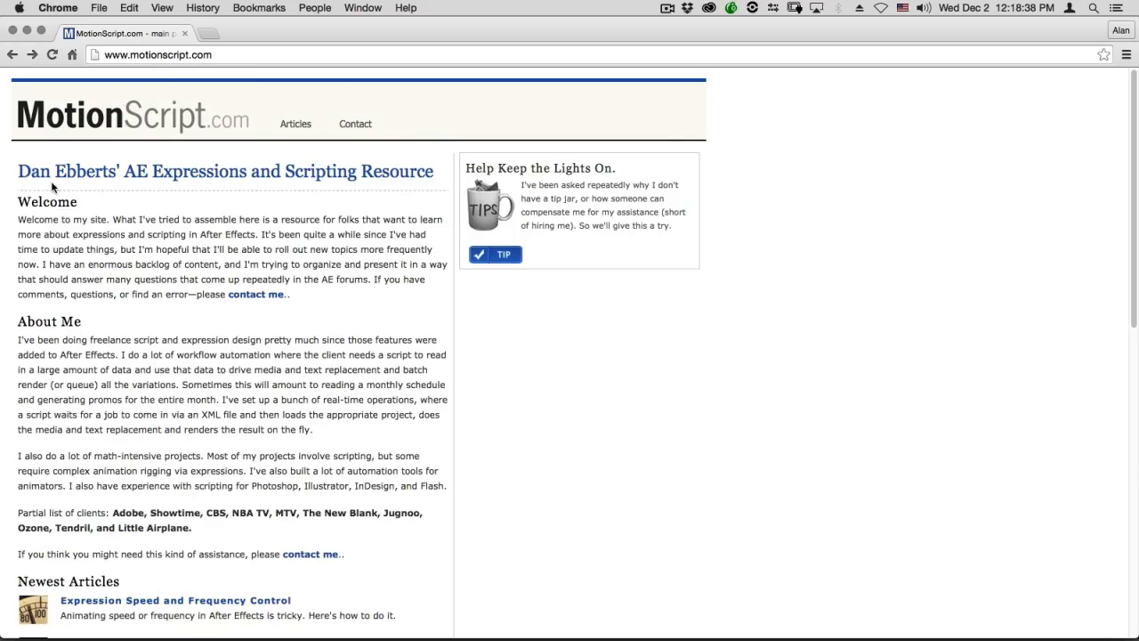
{"action": "scroll", "coordinate": [54, 187], "scroll_direction": "down", "scroll_amount": 8}
{"action": "scroll", "coordinate": [105, 228], "scroll_direction": "down", "scroll_amount": 3}
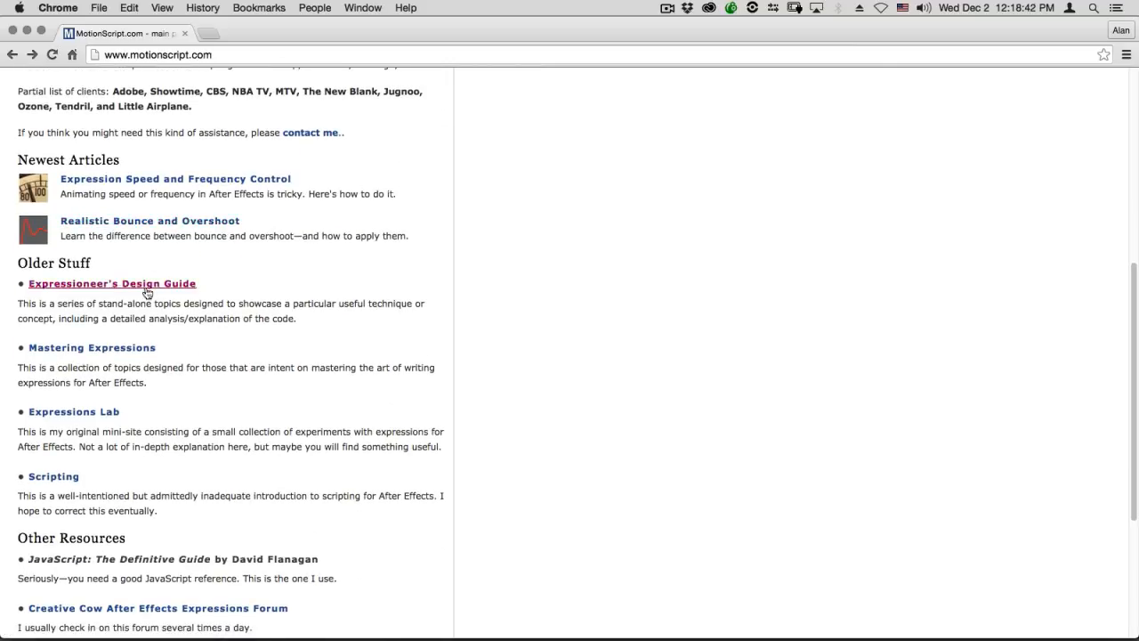
Look over the Mastering Expressions table of contents and return to the home page.
{"action": "left_click", "coordinate": [131, 351]}
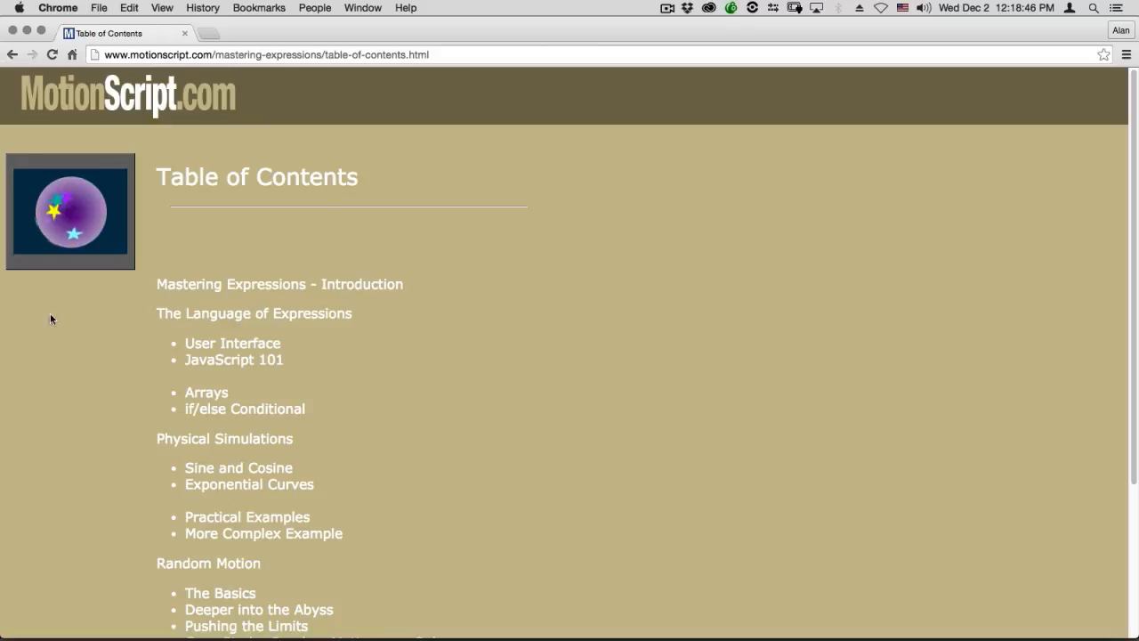
{"action": "scroll", "coordinate": [161, 378], "scroll_direction": "down", "scroll_amount": 1}
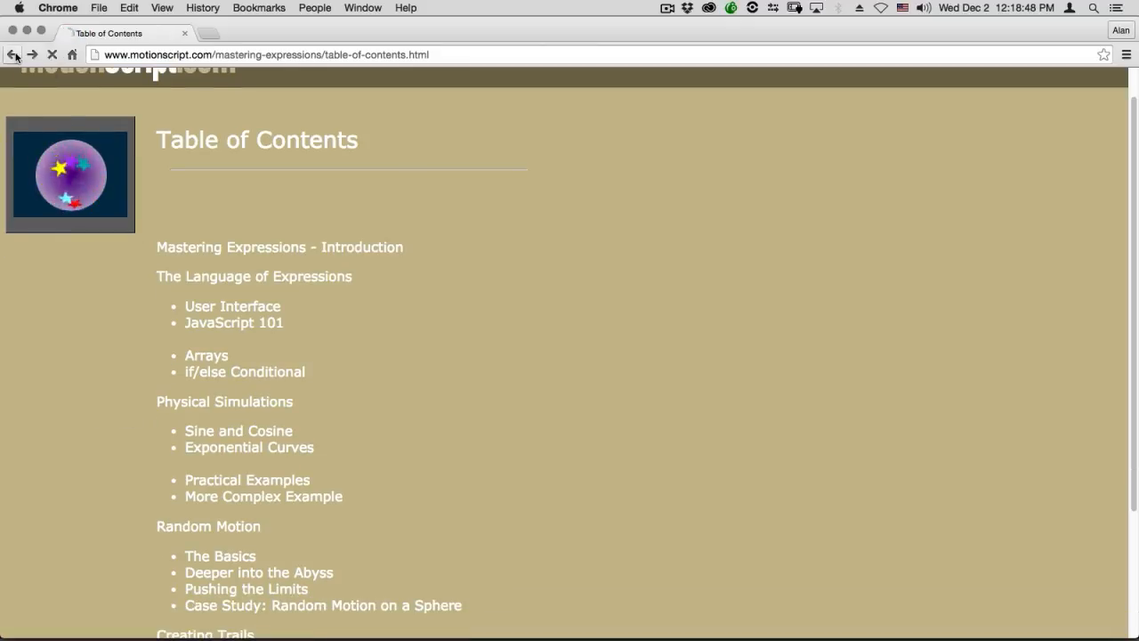
{"action": "left_click", "coordinate": [13, 55]}
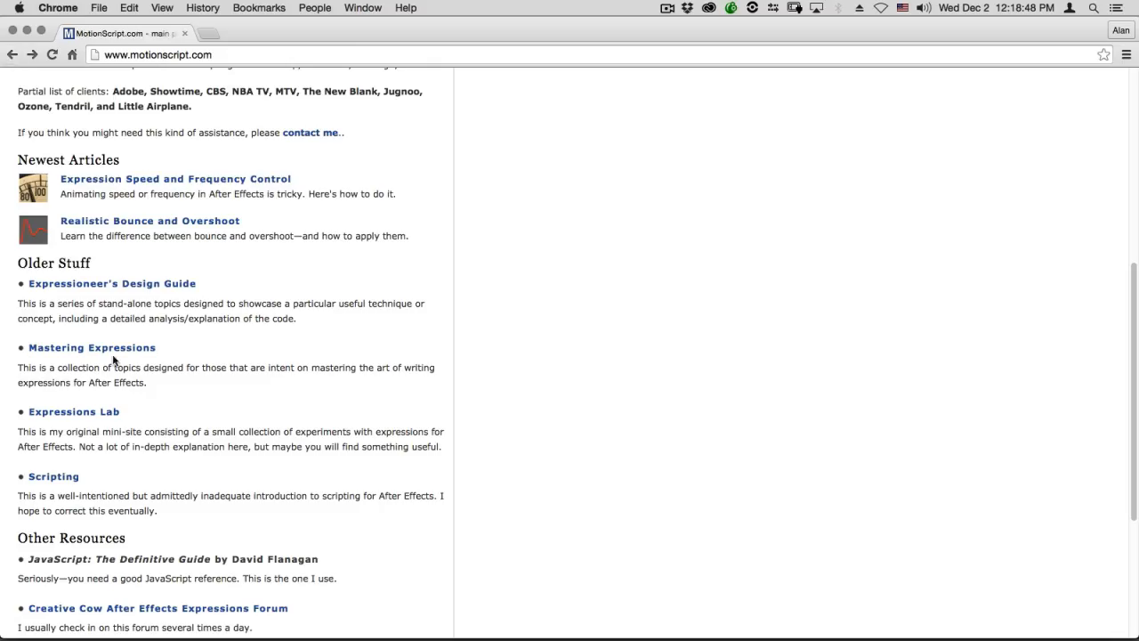
Open the Random Binary Block article from the Expressioneer's Design Guide.
{"action": "left_click", "coordinate": [119, 286]}
{"action": "scroll", "coordinate": [125, 356], "scroll_direction": "down", "scroll_amount": 10}
{"action": "left_click", "coordinate": [134, 364]}
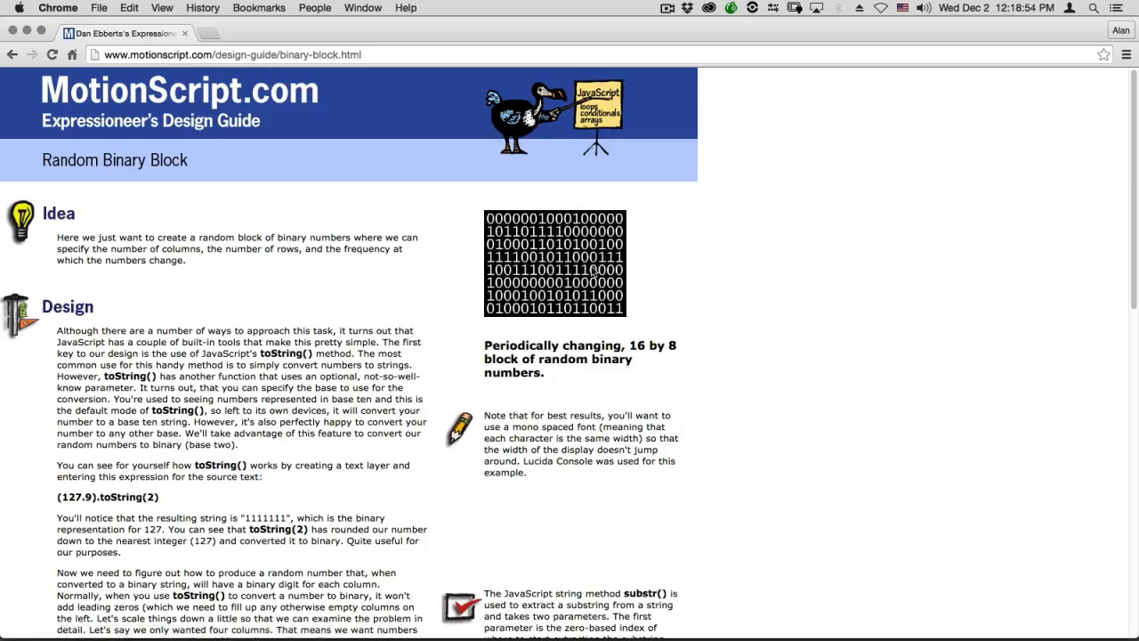
Copy the complete expression code from the article's Copy and Paste Code section.
{"action": "scroll", "coordinate": [353, 263], "scroll_direction": "down", "scroll_amount": 5}
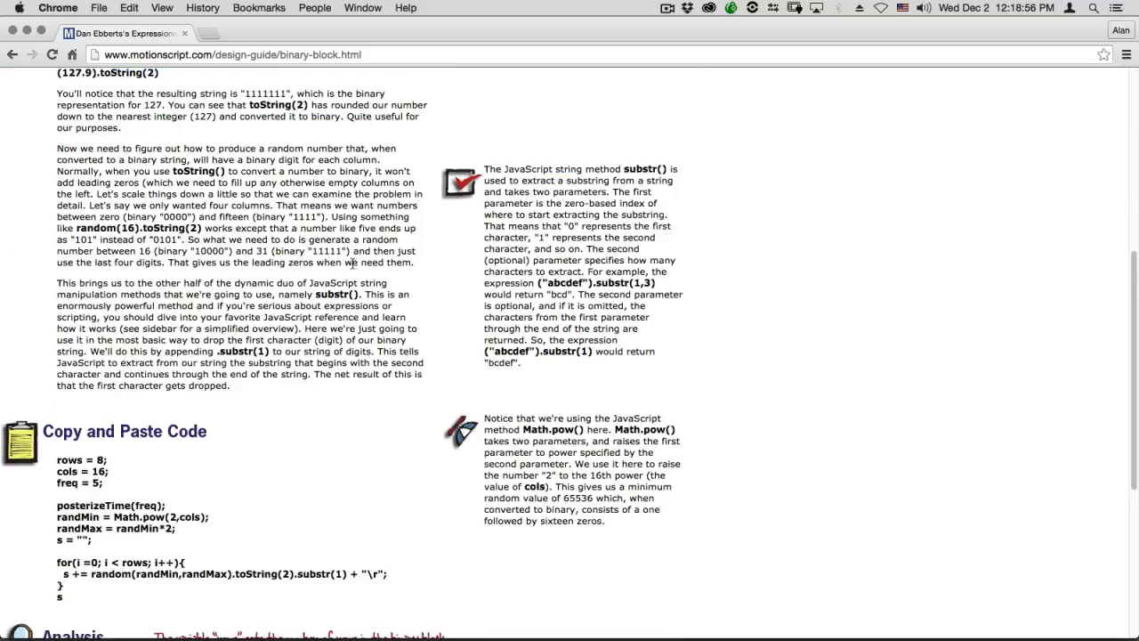
{"action": "scroll", "coordinate": [264, 288], "scroll_direction": "down", "scroll_amount": 1}
{"action": "left_click_drag", "start_coordinate": [56, 365], "coordinate": [139, 497]}
{"action": "key", "text": "super+c"}
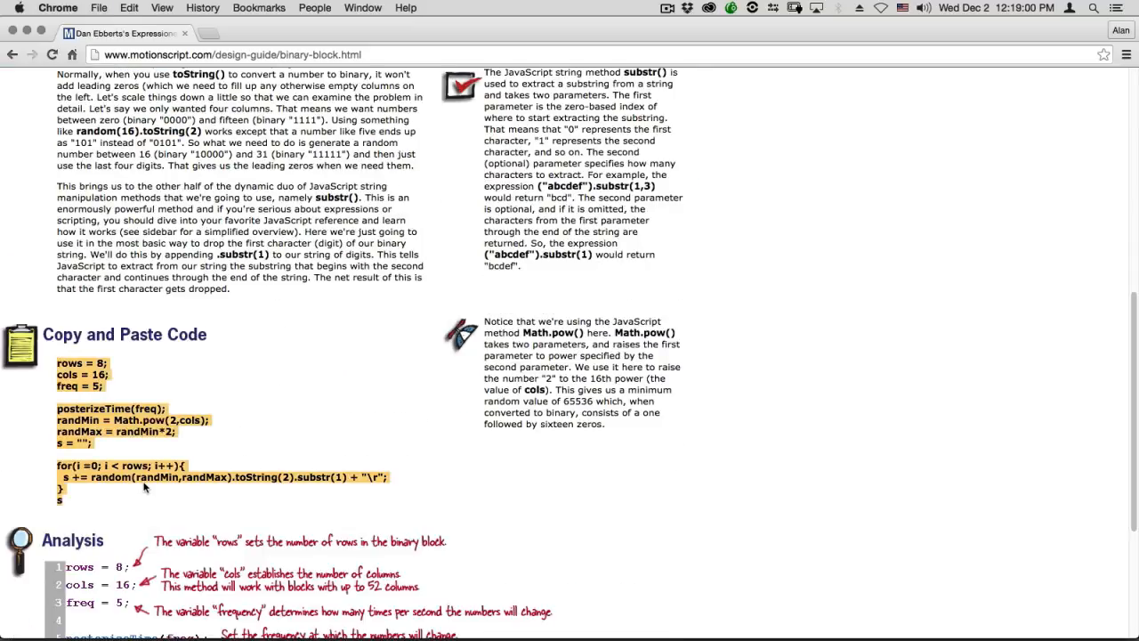
Switch back to After Effects and start an empty text layer on the lower part of the blue panel, below the black bars.
{"action": "key", "text": "super+Tab"}
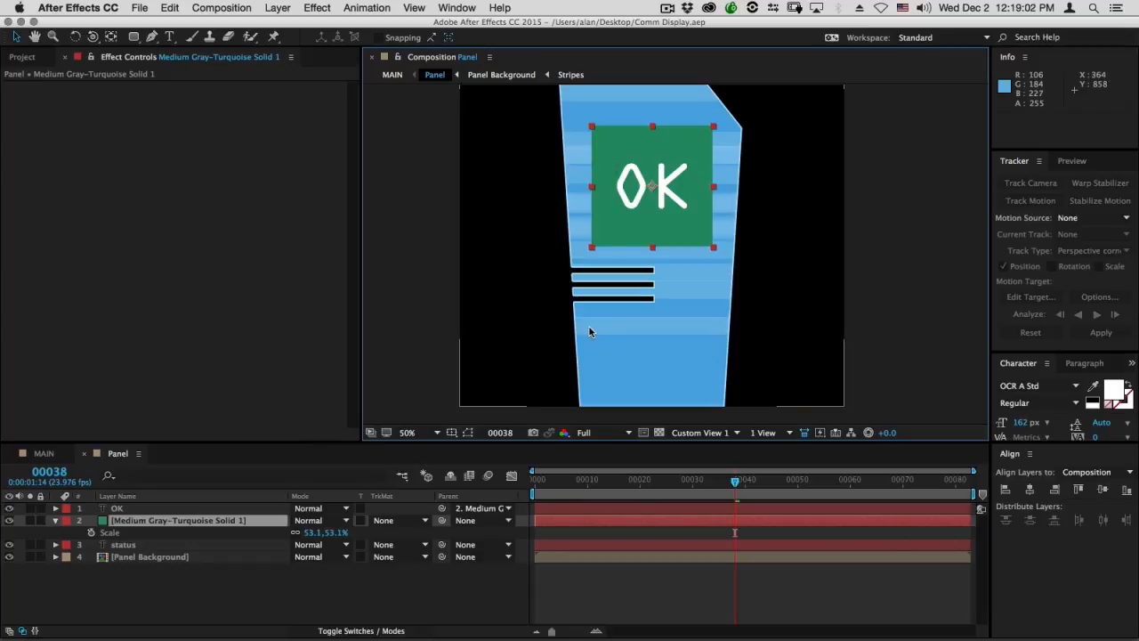
{"action": "key", "text": "super+t"}
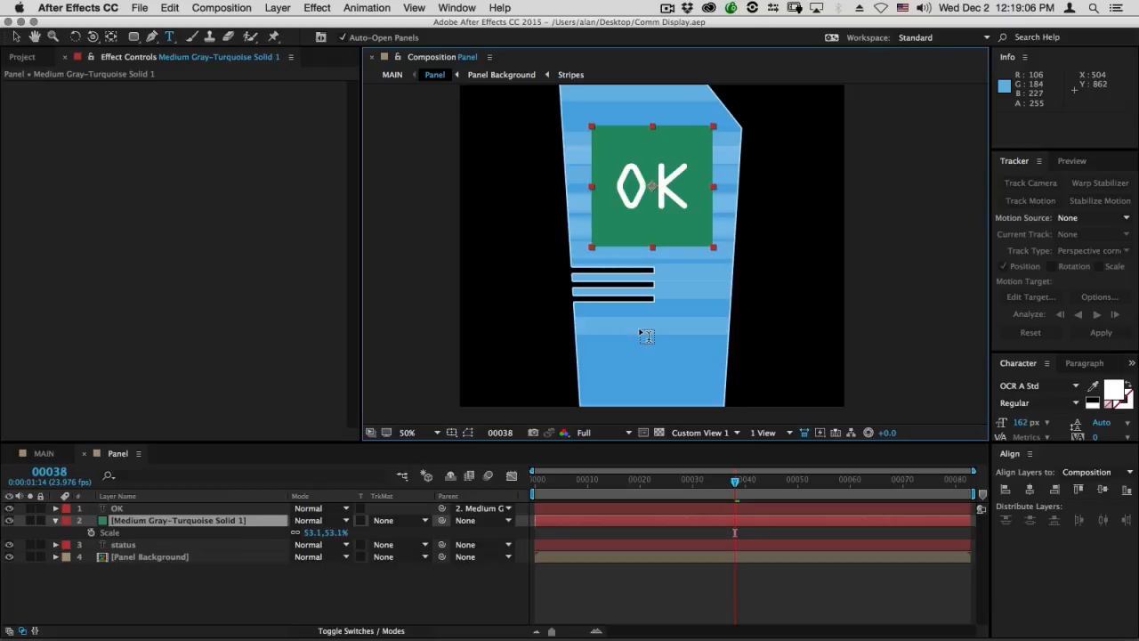
{"action": "left_click", "coordinate": [641, 336]}
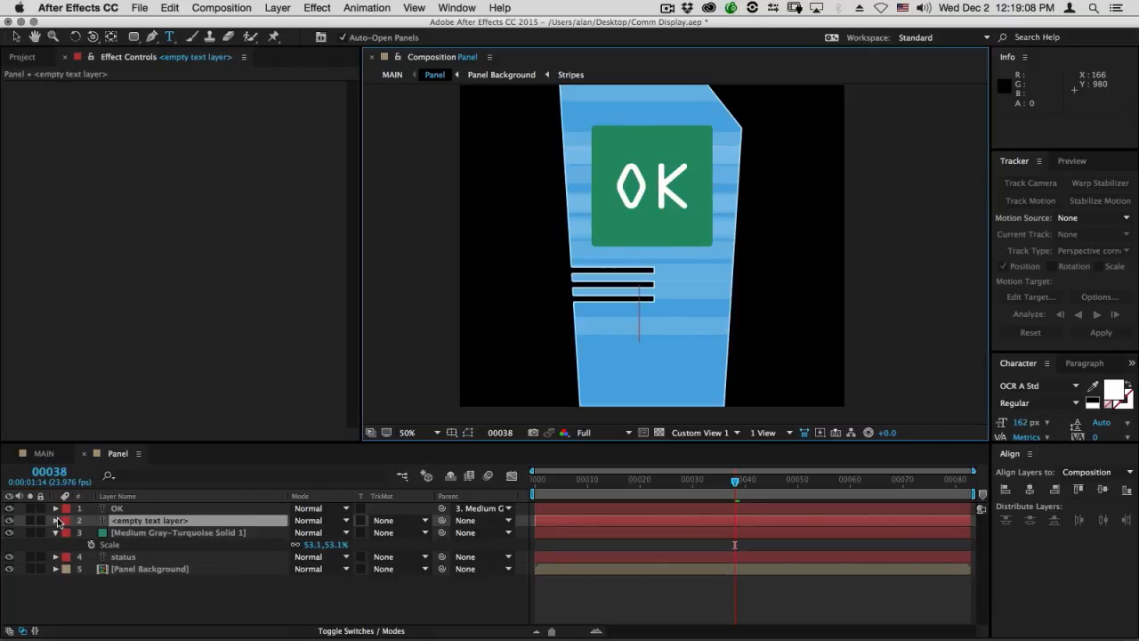
Add an expression to the empty text layer's Source Text and replace the default code with the copied binary block code.
{"action": "left_click", "coordinate": [56, 519]}
{"action": "left_click", "coordinate": [68, 532]}
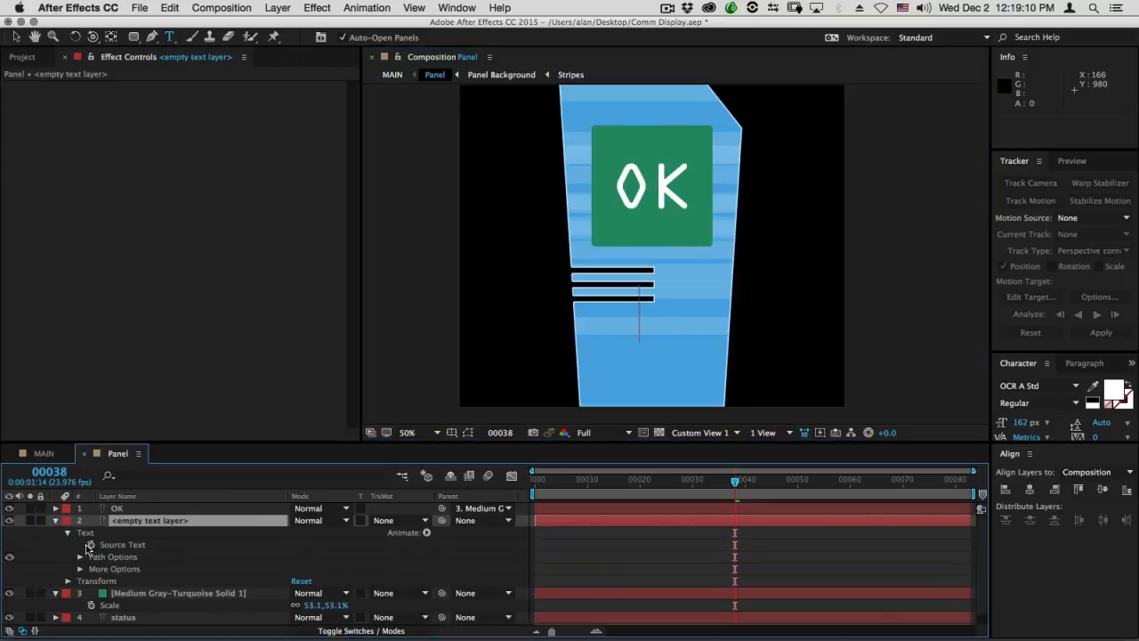
{"action": "left_click", "coordinate": [91, 545], "text": "alt"}
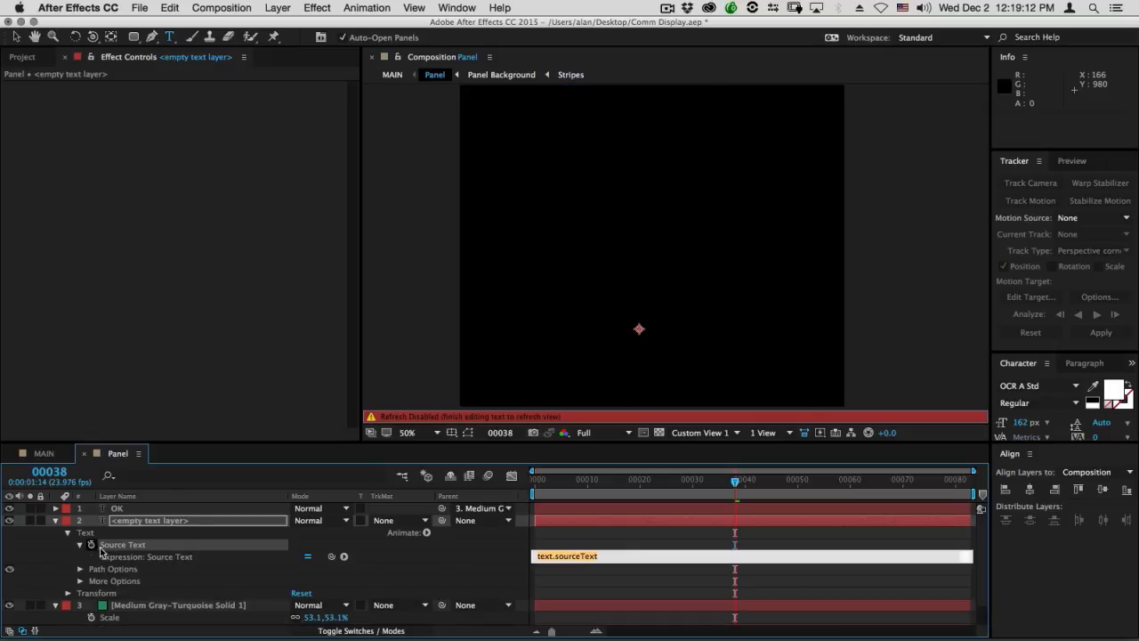
{"action": "key", "text": "BackSpace"}
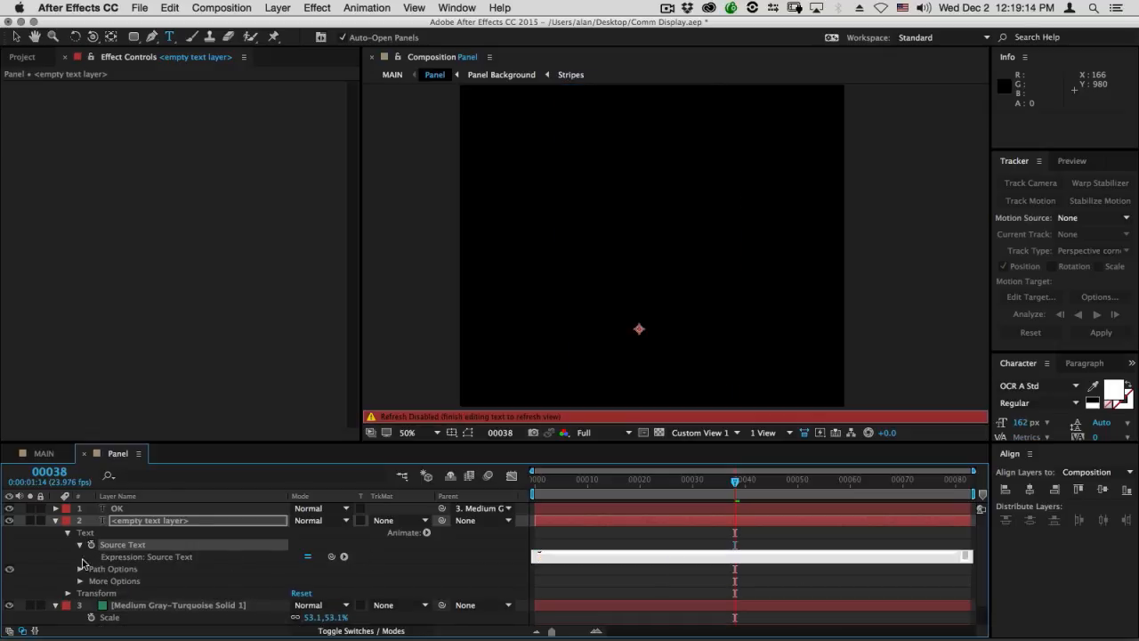
{"action": "left_click", "coordinate": [48, 560]}
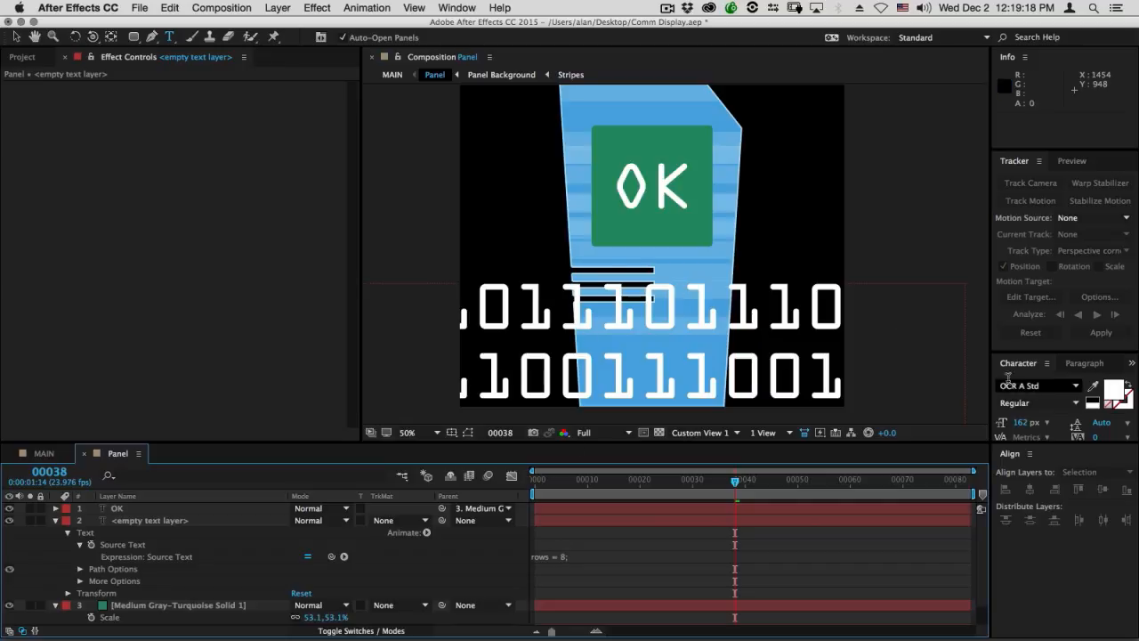
Set the binary text's font size to 34 px and centre the layer horizontally in the composition.
{"action": "left_click_drag", "start_coordinate": [1028, 431], "coordinate": [992, 423]}
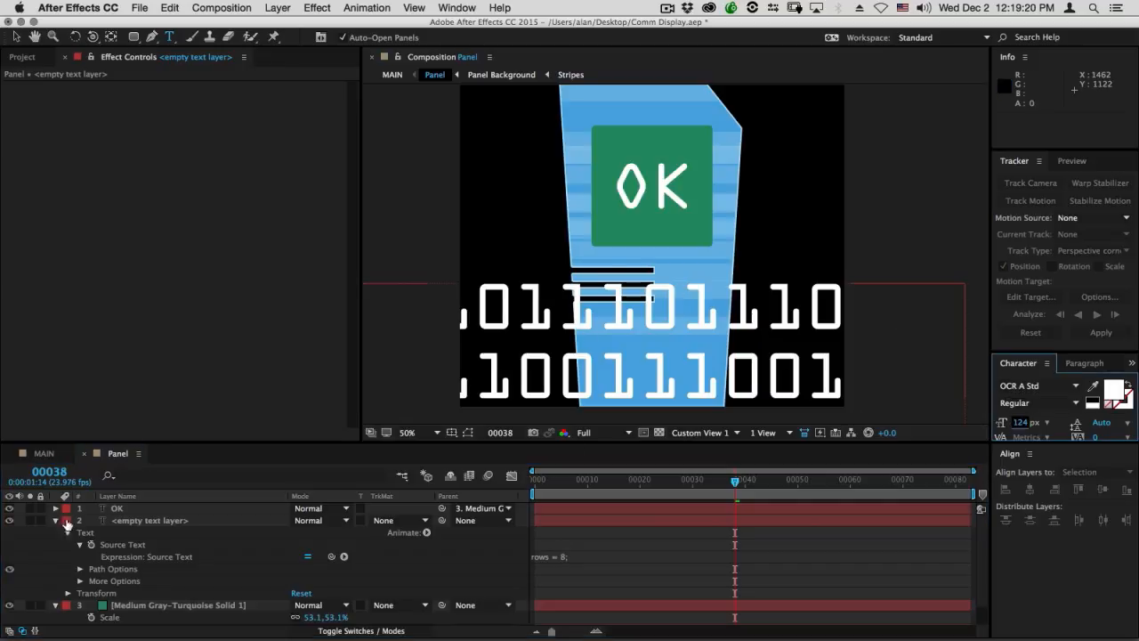
{"action": "left_click", "coordinate": [135, 525]}
{"action": "left_click_drag", "start_coordinate": [1028, 423], "coordinate": [932, 427]}
{"action": "left_click", "coordinate": [1031, 490]}
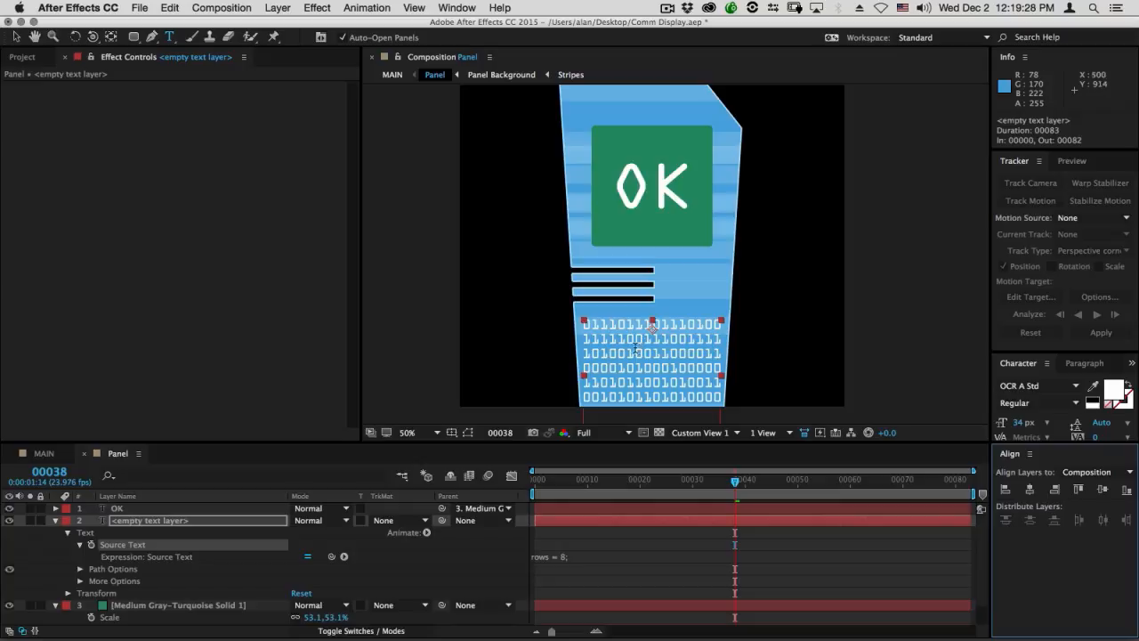
Set the expression's rows value to 3 and move the binary text up by about 20 px.
{"action": "left_click_drag", "start_coordinate": [613, 360], "coordinate": [608, 284]}
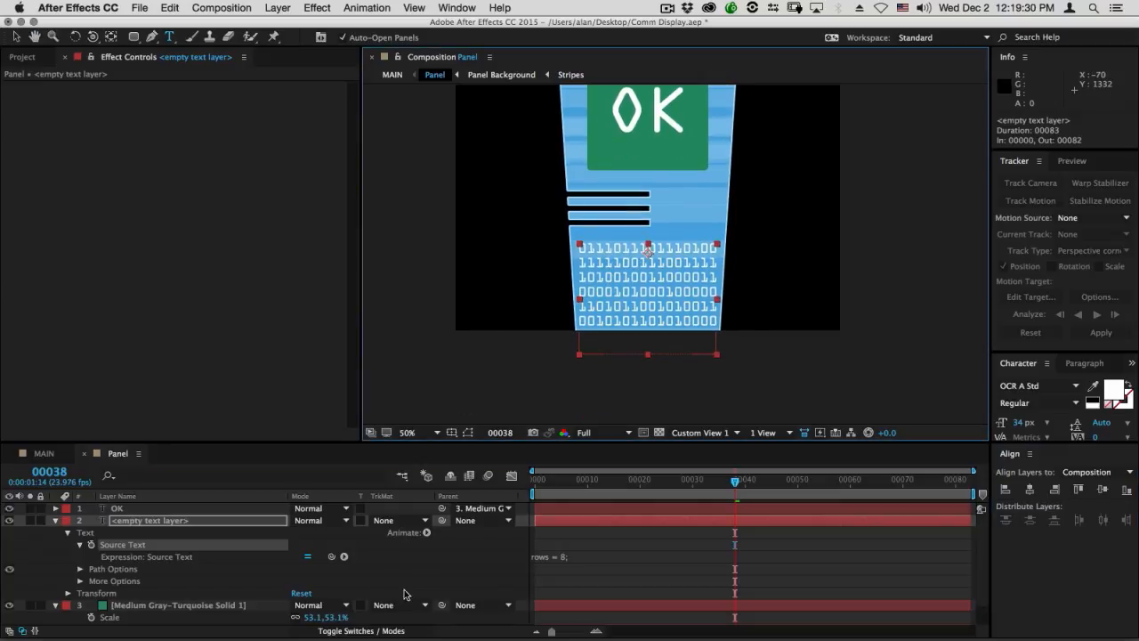
{"action": "left_click", "coordinate": [564, 558]}
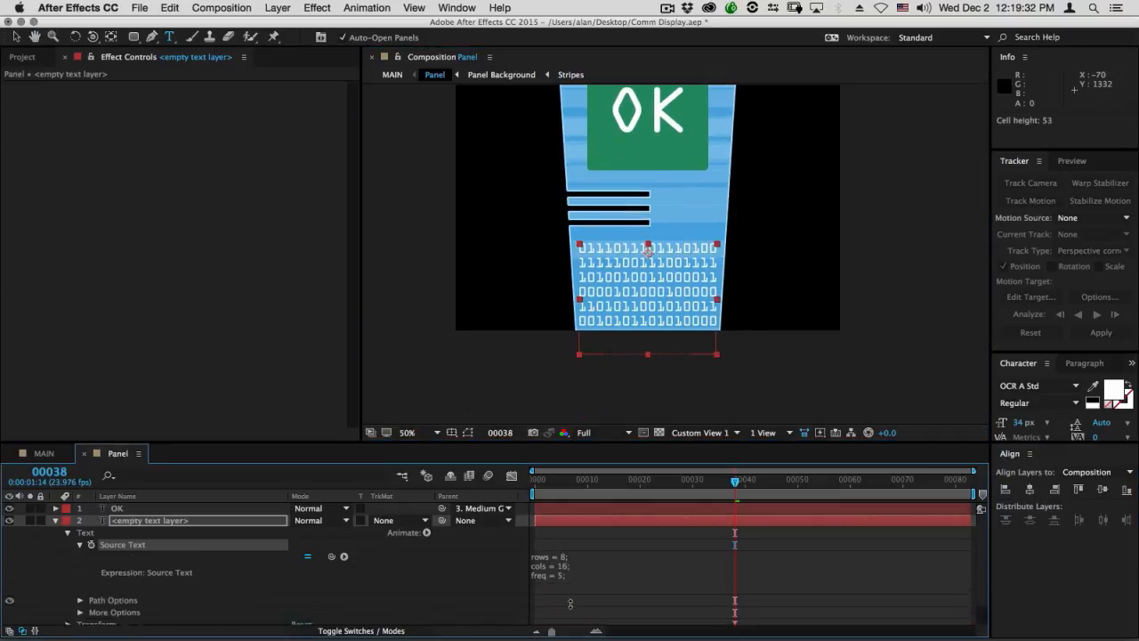
{"action": "left_click", "coordinate": [570, 558]}
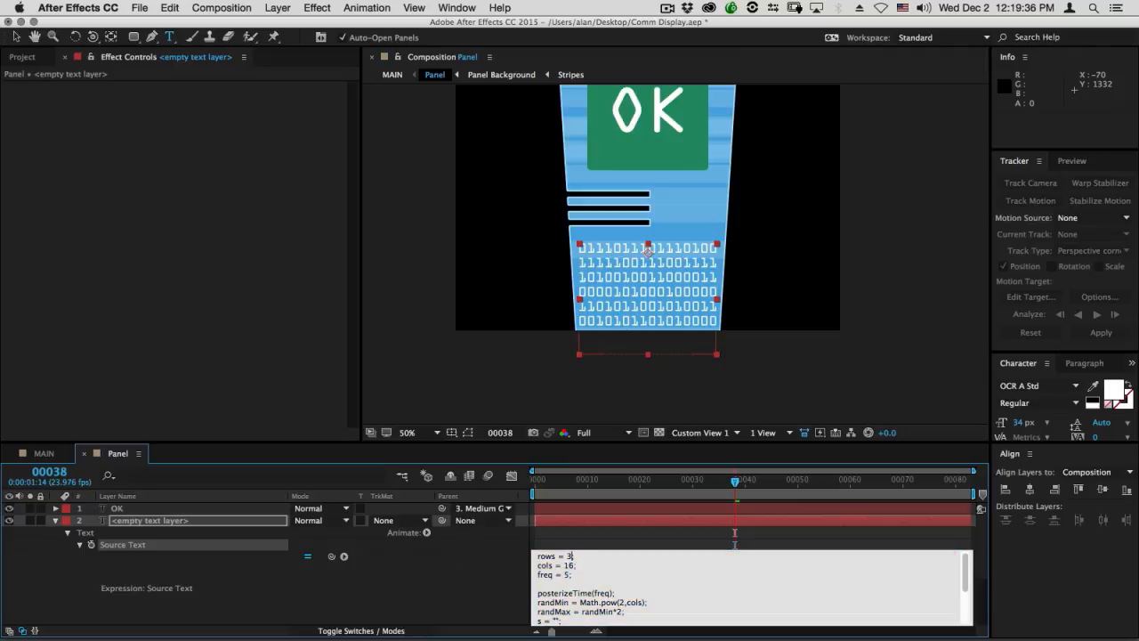
{"action": "key", "text": "Delete"}
{"action": "key", "text": "Return"}
{"action": "key", "text": "BackSpace"}
{"action": "left_click", "coordinate": [111, 574]}
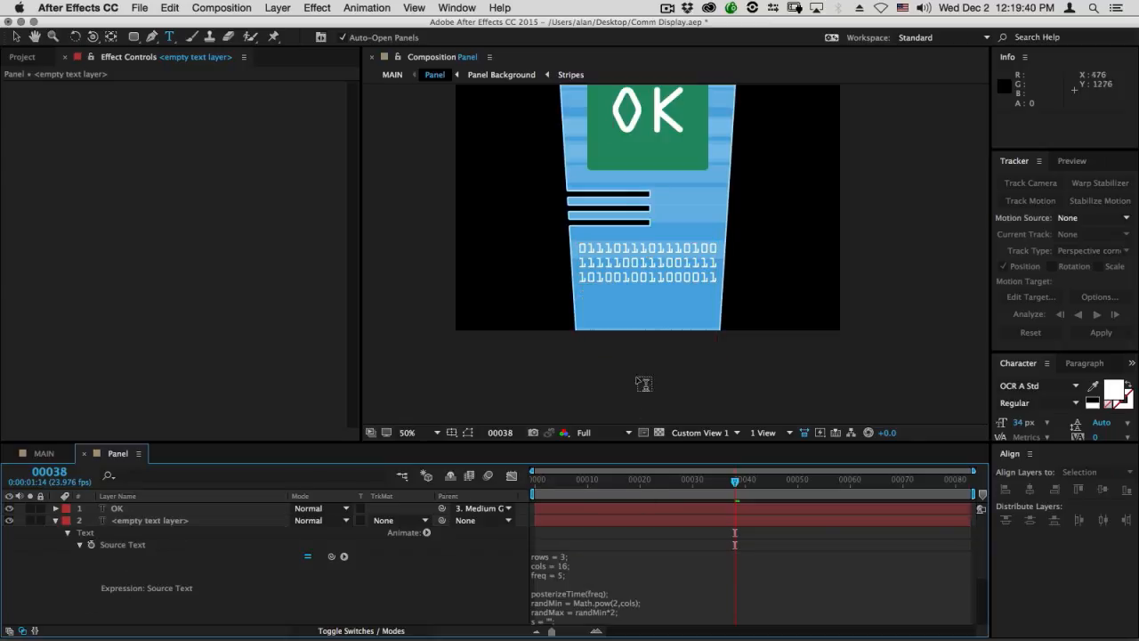
{"action": "key", "text": "v"}
{"action": "left_click_drag", "start_coordinate": [655, 270], "coordinate": [654, 263]}
Set the expression's freq value to 8 and play a preview of the changing binary numbers.
{"action": "left_click", "coordinate": [571, 569]}
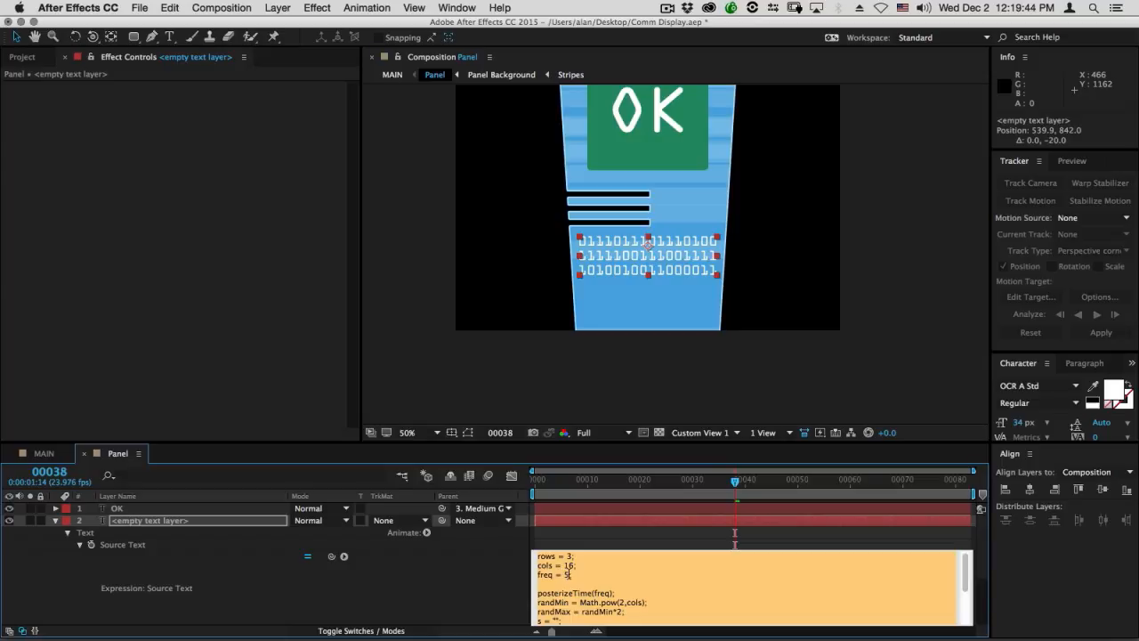
{"action": "left_click", "coordinate": [570, 574]}
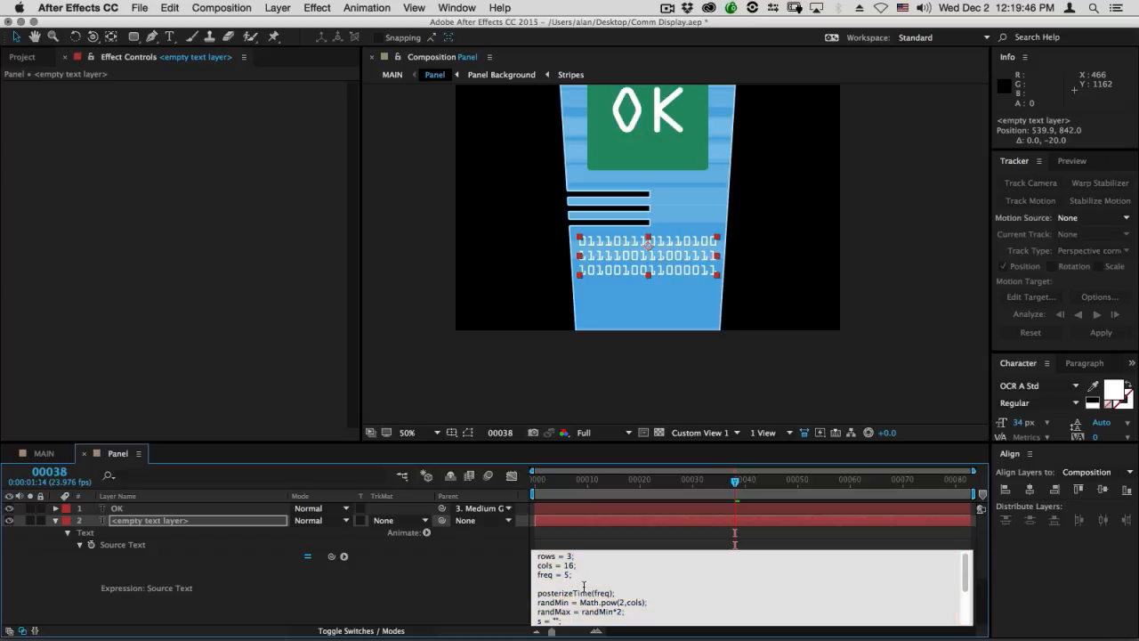
{"action": "left_click", "coordinate": [177, 570]}
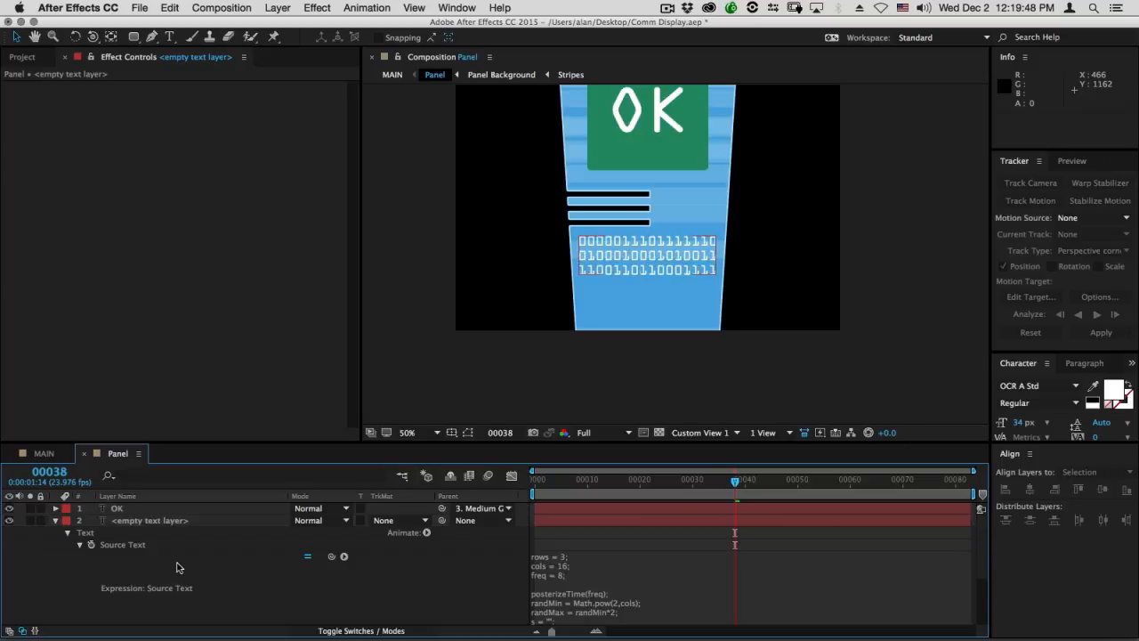
{"action": "key", "text": "space"}
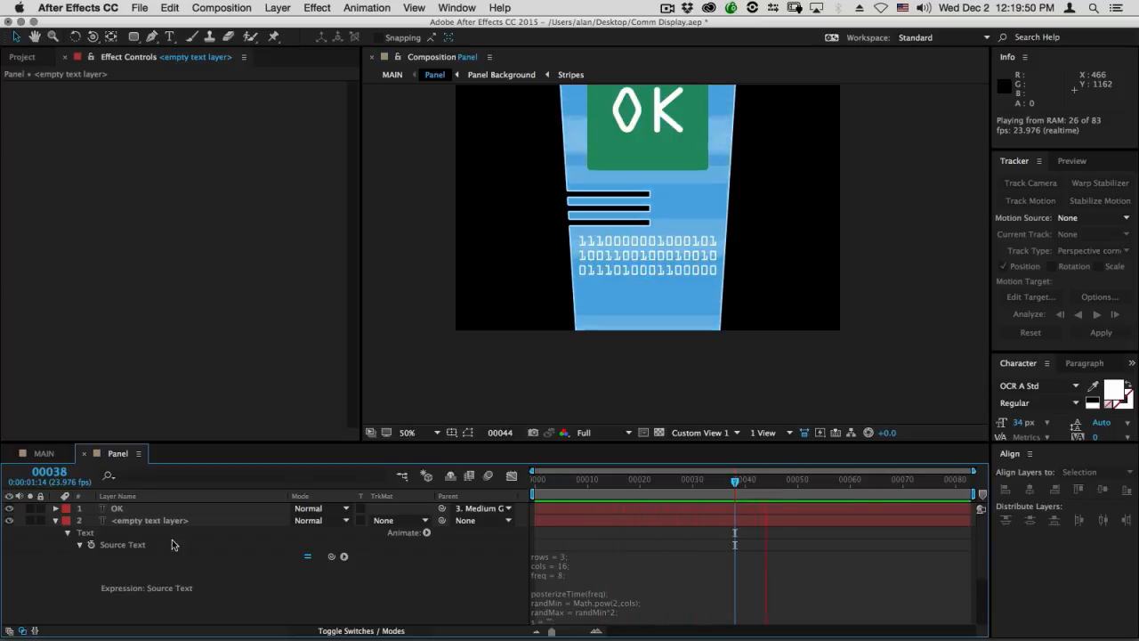
Collapse the binary text layer's expression and reduce the layer's opacity to 31%.
{"action": "left_click", "coordinate": [178, 520]}
{"action": "key", "text": "u"}
{"action": "left_click_drag", "start_coordinate": [302, 532], "coordinate": [256, 538]}
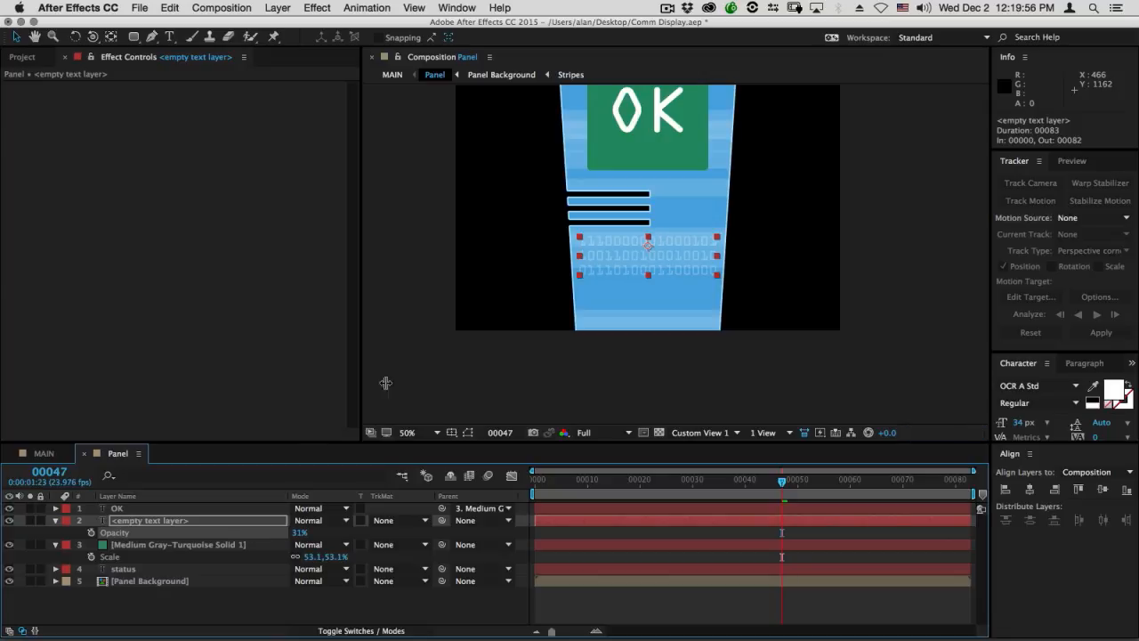
Play a preview of the whole panel to check the faded binary text, then stop playback.
{"action": "left_click_drag", "start_coordinate": [487, 272], "coordinate": [469, 326]}
{"action": "key", "text": "comma"}
{"action": "key", "text": "period"}
{"action": "left_click", "coordinate": [113, 455]}
{"action": "key", "text": "space"}
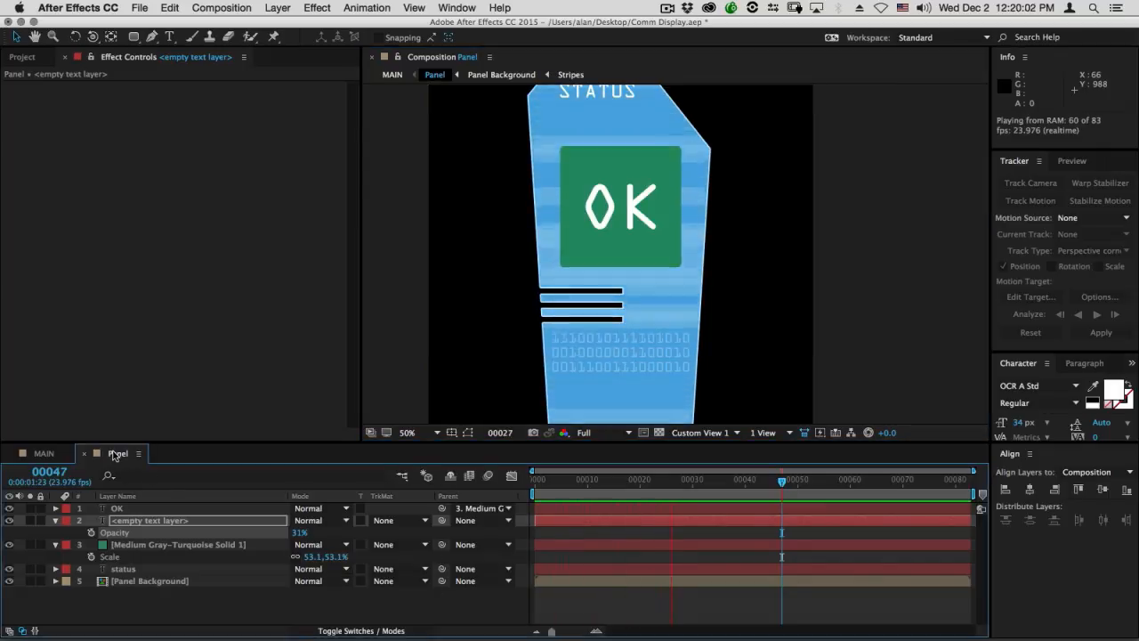
{"action": "key", "text": "comma"}
{"action": "key", "text": "period"}
{"action": "key", "text": "comma"}
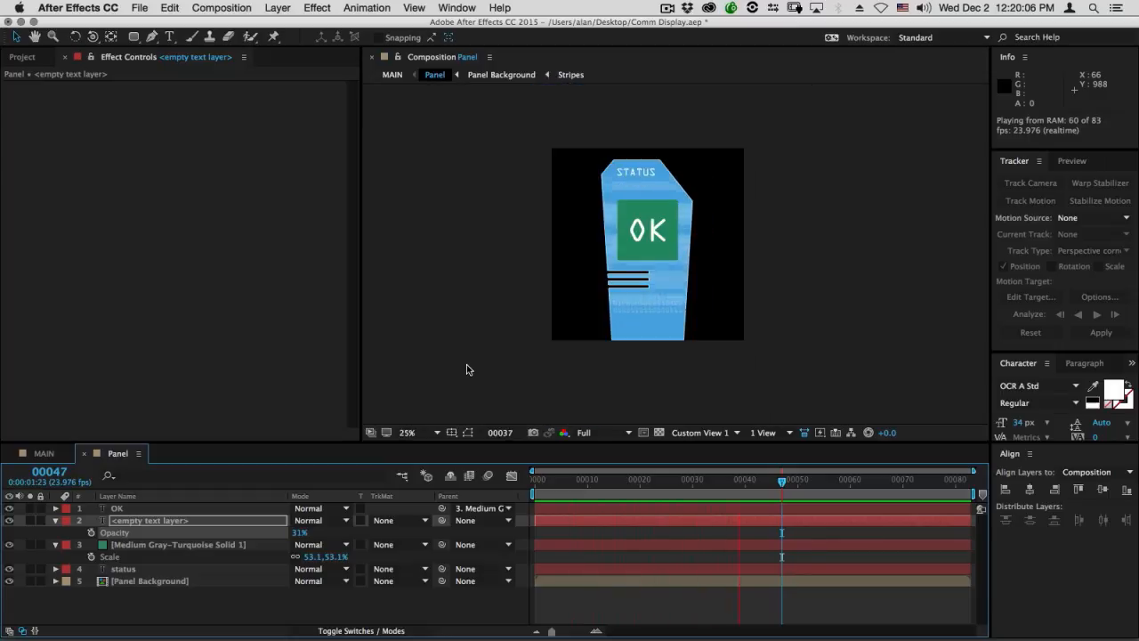
{"action": "key", "text": "space"}
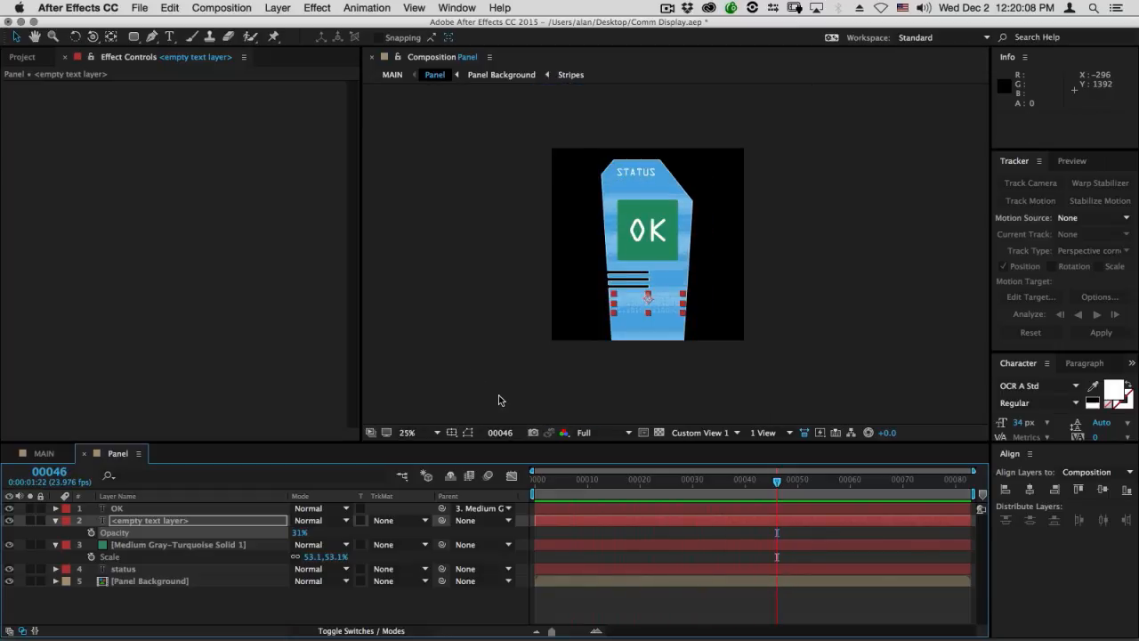
In the MAIN composition, hide the Panel, Rays and Screen Glow layers and review the bare footage around the first frame.
{"action": "left_click", "coordinate": [44, 454]}
{"action": "key", "text": "Home"}
{"action": "left_click_drag", "start_coordinate": [10, 509], "coordinate": [10, 533]}
{"action": "mouse_move", "coordinate": [489, 484]}
{"action": "left_mouse_down"}
{"action": "mouse_move", "coordinate": [531, 484]}
{"action": "mouse_move", "coordinate": [471, 494]}
{"action": "left_mouse_up"}
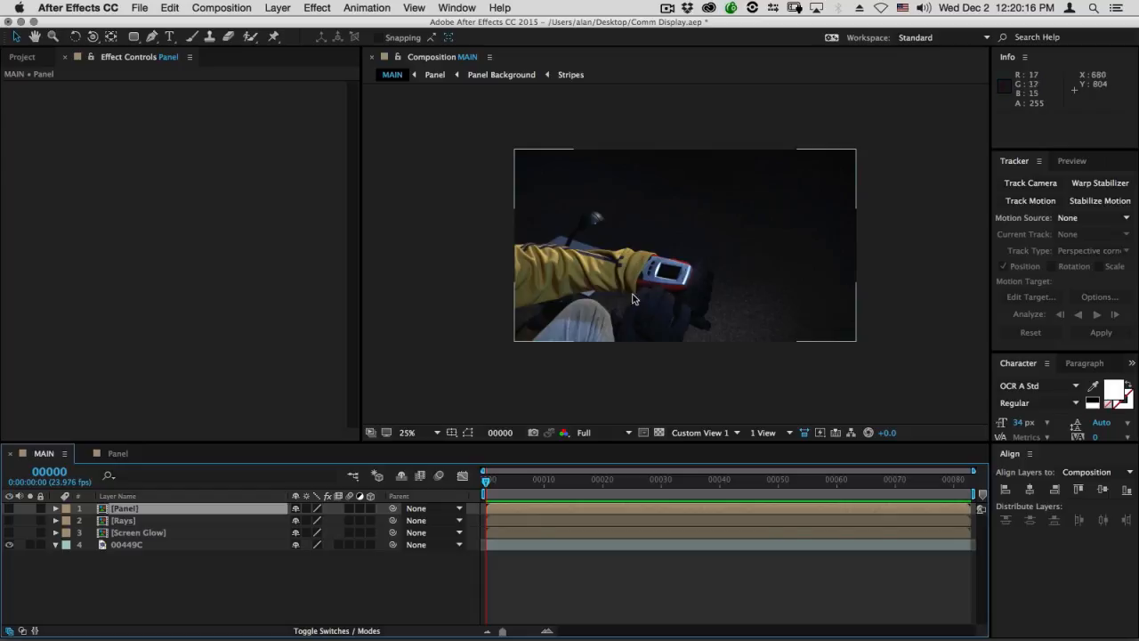
{"action": "left_click_drag", "start_coordinate": [485, 481], "coordinate": [375, 493]}
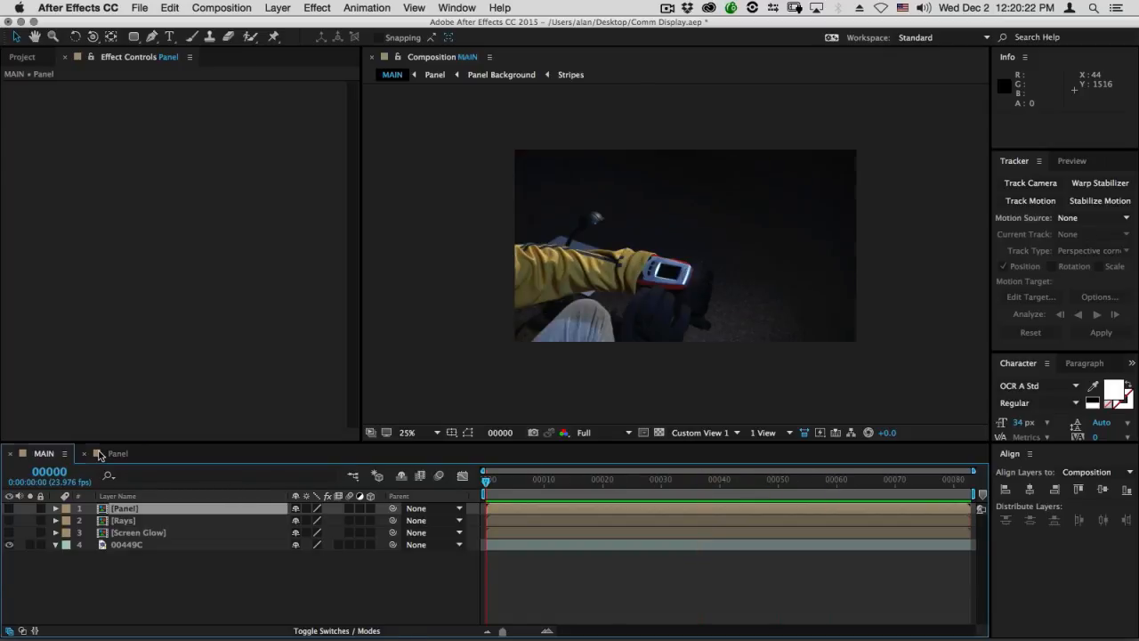
{"action": "left_click", "coordinate": [117, 453]}
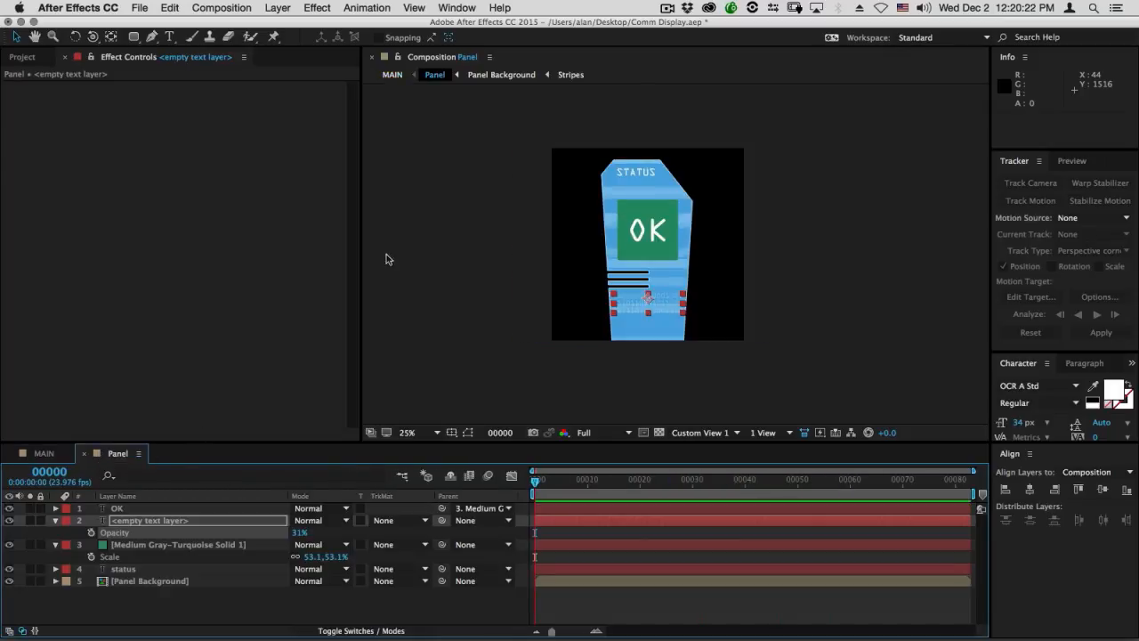
{"action": "left_click", "coordinate": [41, 454]}
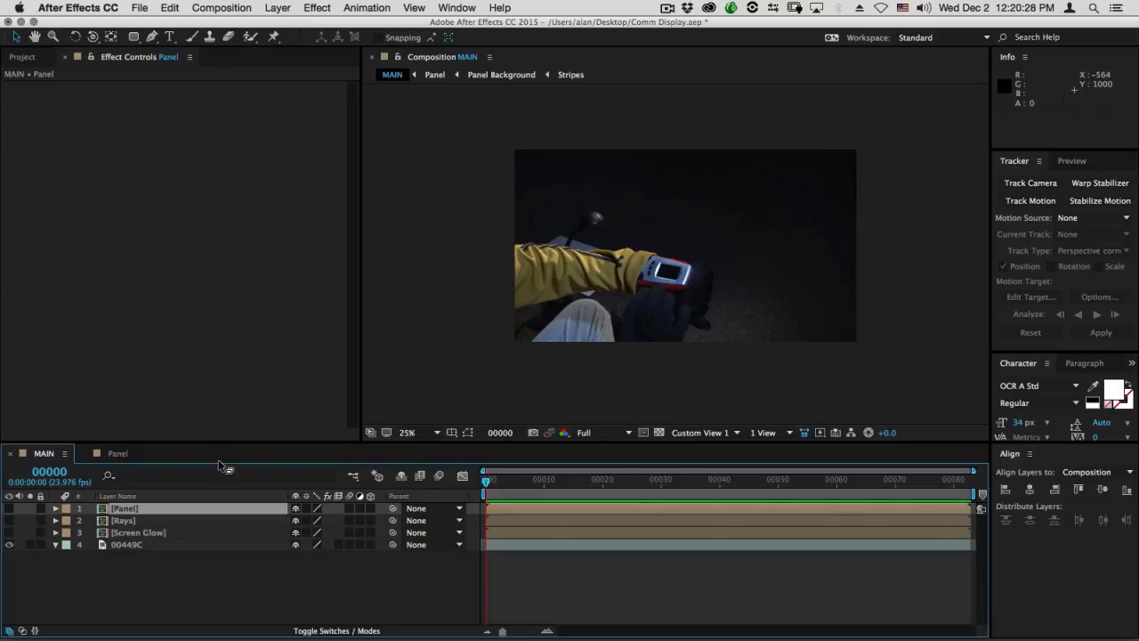
In the Panel composition, set a first Scale keyframe on the green square's solid layer at frame 10.
{"action": "left_click", "coordinate": [106, 454]}
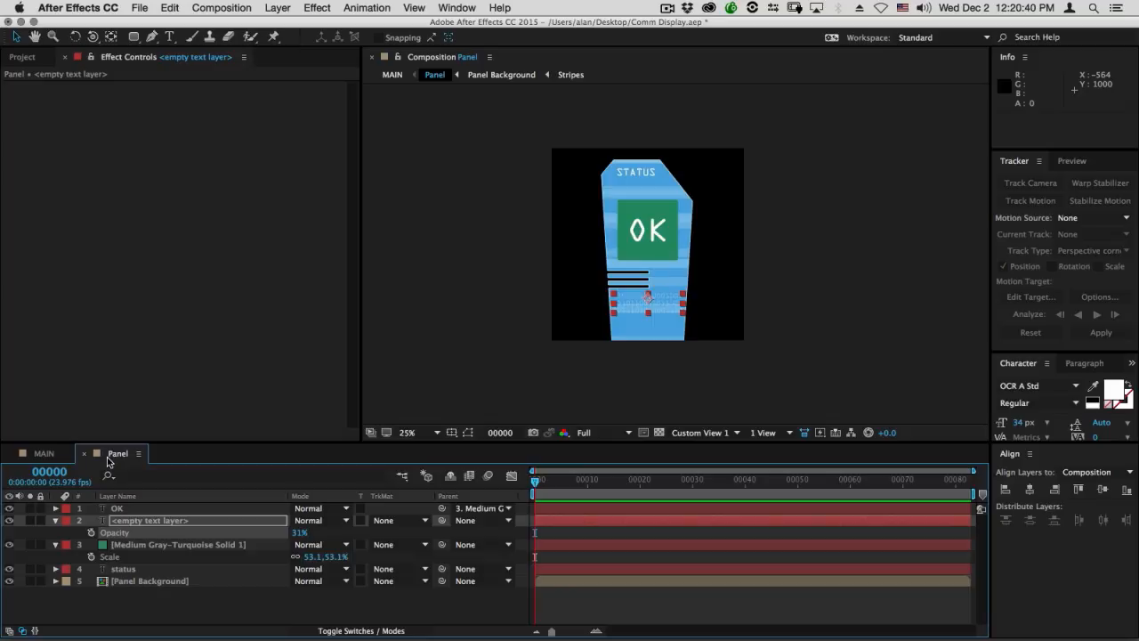
{"action": "key", "text": "space"}
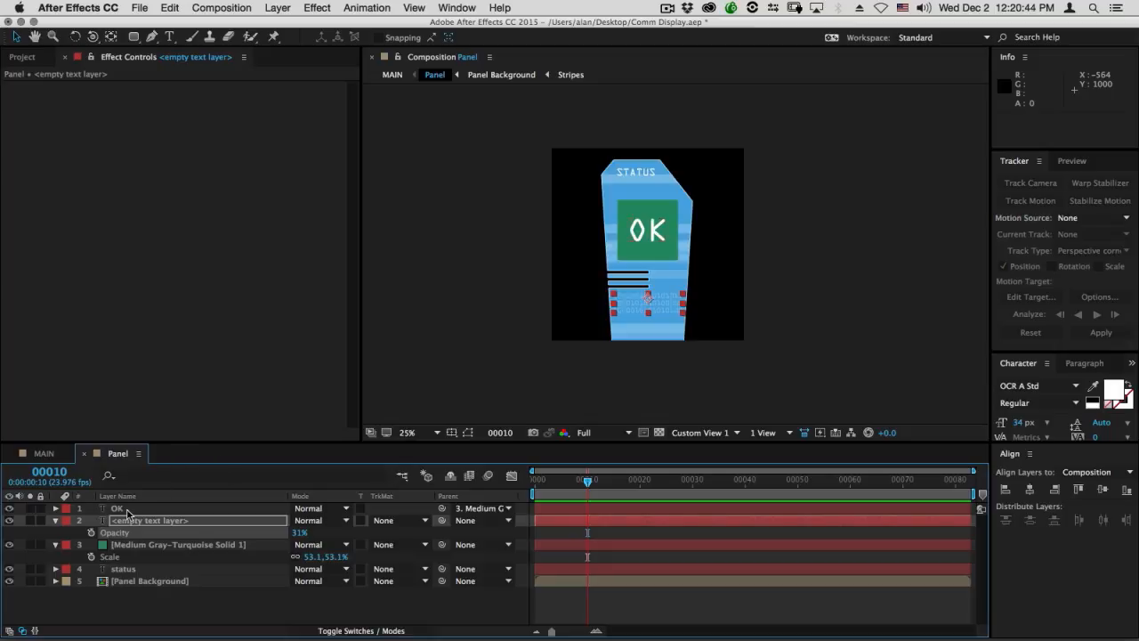
{"action": "left_click", "coordinate": [132, 544]}
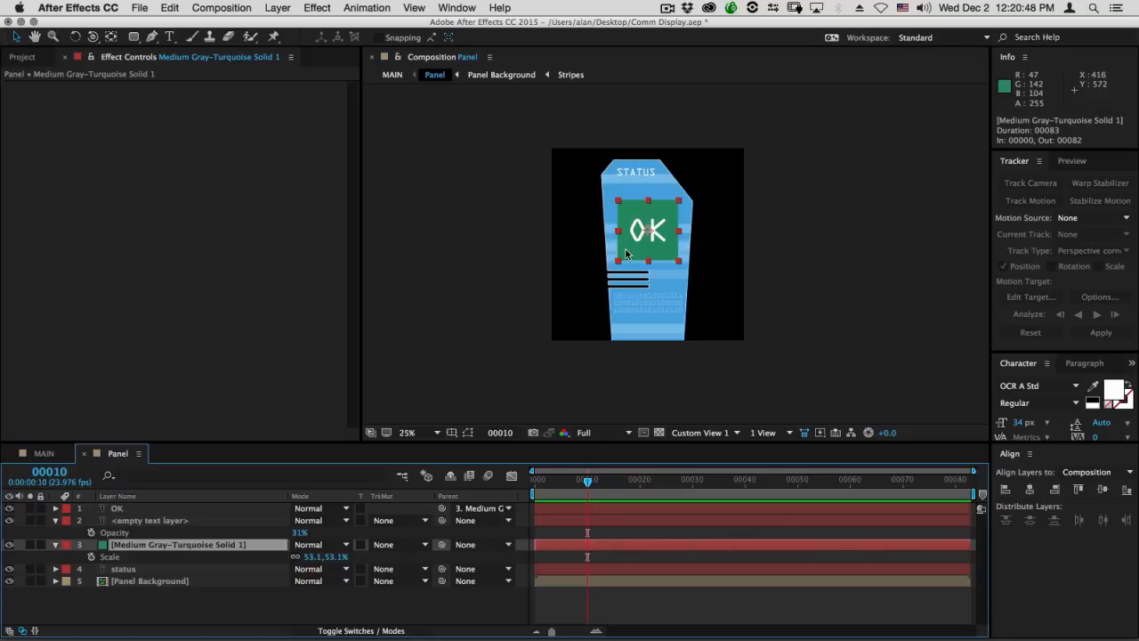
{"action": "key", "text": "period"}
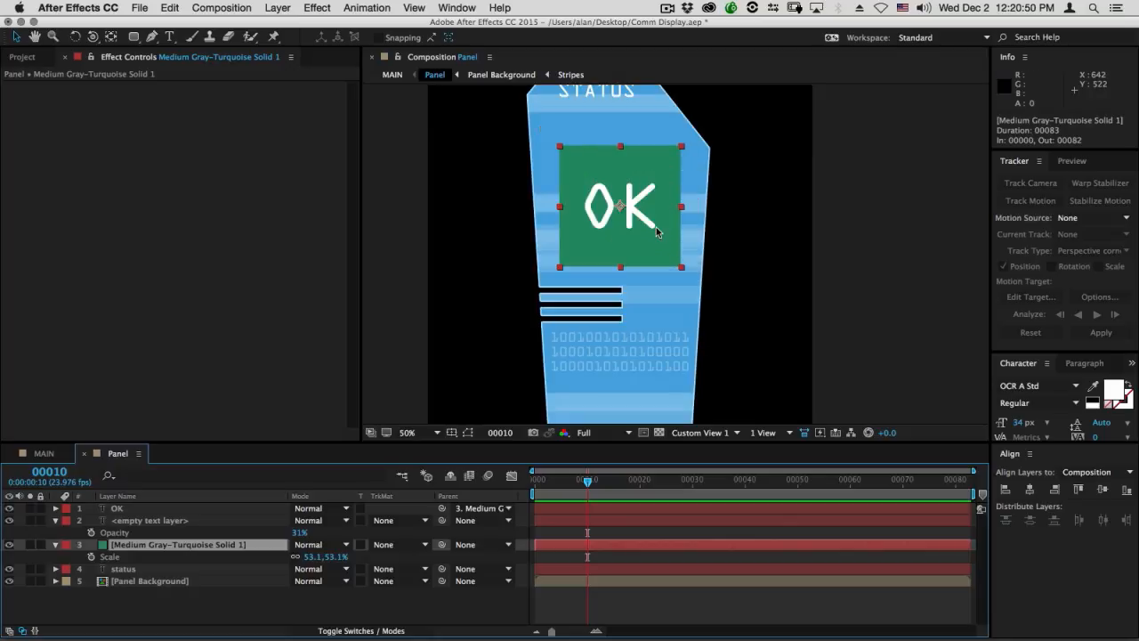
{"action": "left_click_drag", "start_coordinate": [643, 234], "coordinate": [628, 245]}
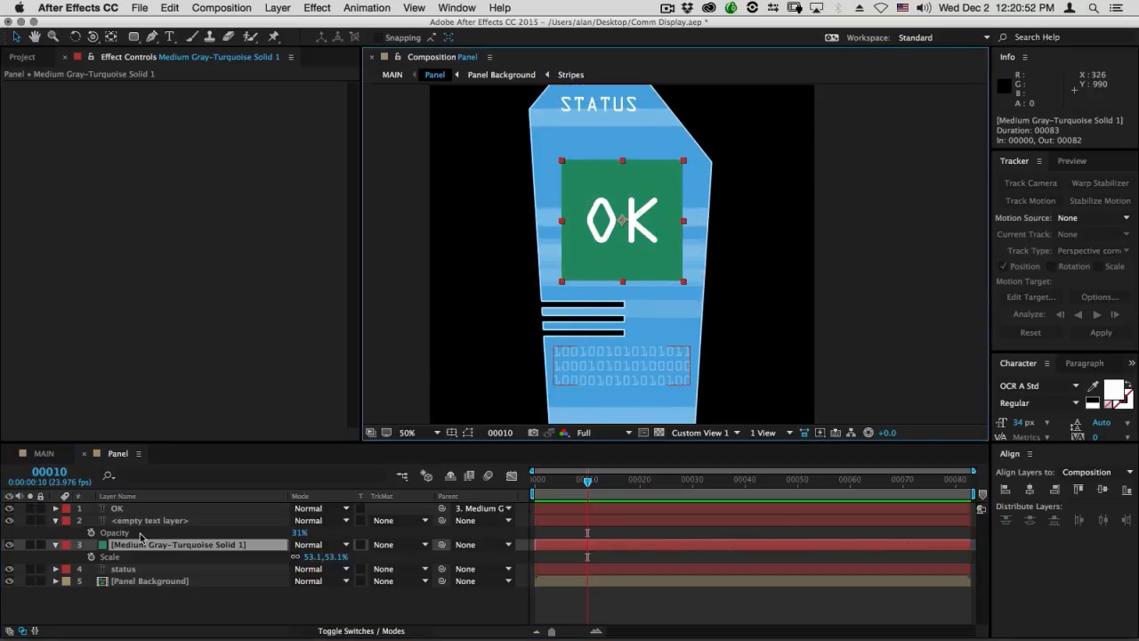
{"action": "left_click", "coordinate": [129, 548]}
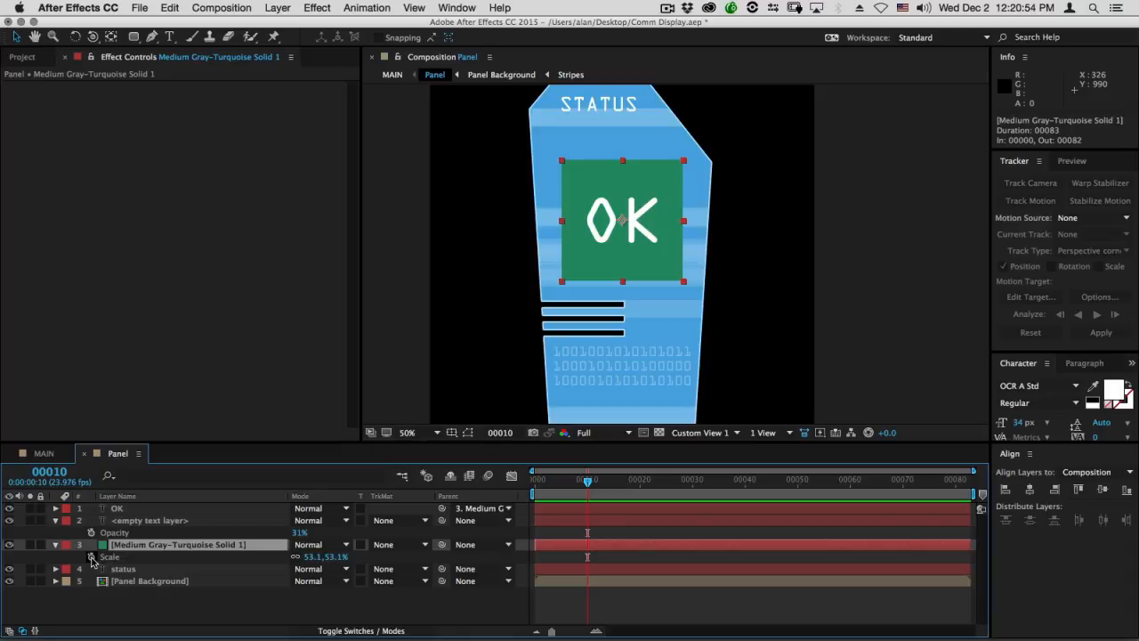
{"action": "left_click", "coordinate": [91, 557]}
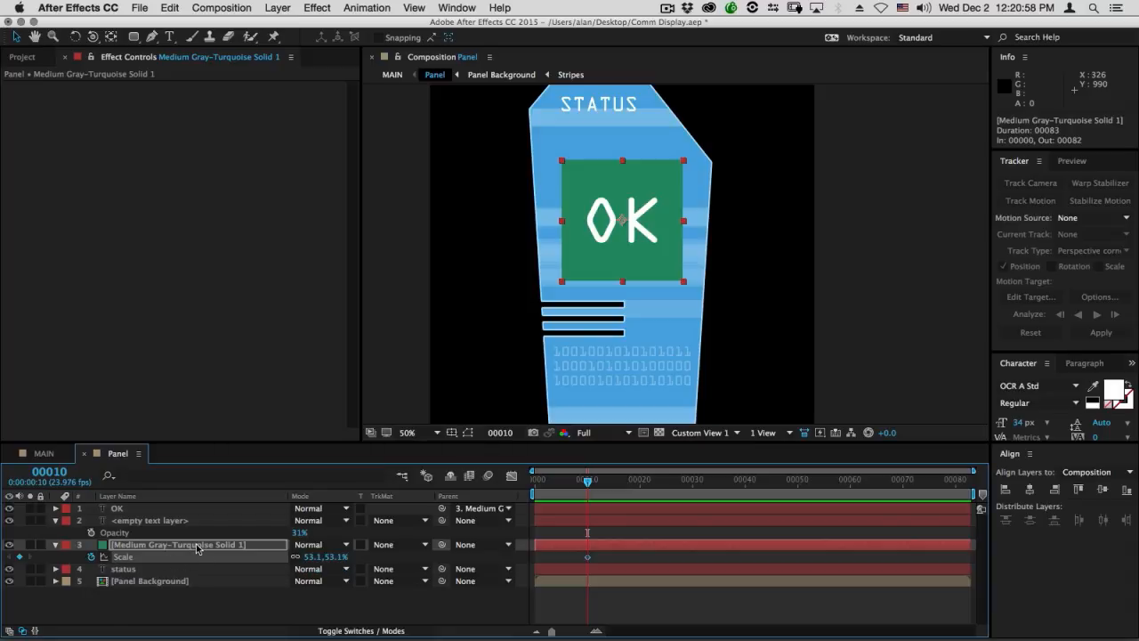
Add a second Scale keyframe to the green square at frame 16, keeping the same scale value.
{"action": "key", "text": "Page_Down"}
{"action": "key", "text": "Page_Down"}
{"action": "key", "text": "Page_Down"}
{"action": "key", "text": "Page_Down"}
{"action": "key", "text": "Page_Down"}
{"action": "key", "text": "Page_Down"}
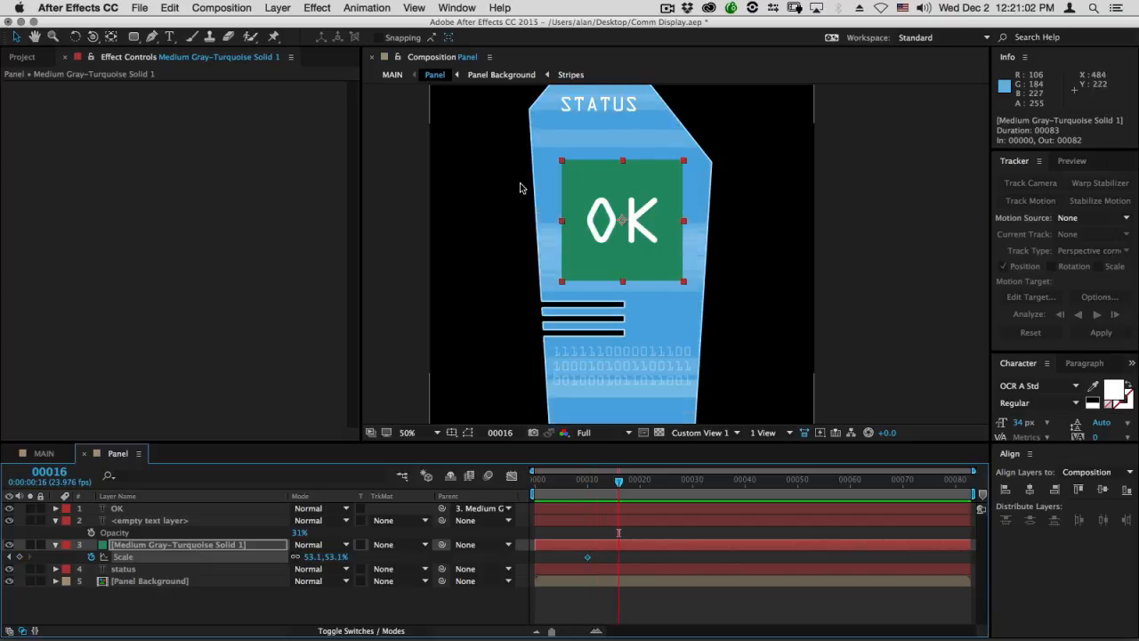
{"action": "left_click", "coordinate": [19, 558]}
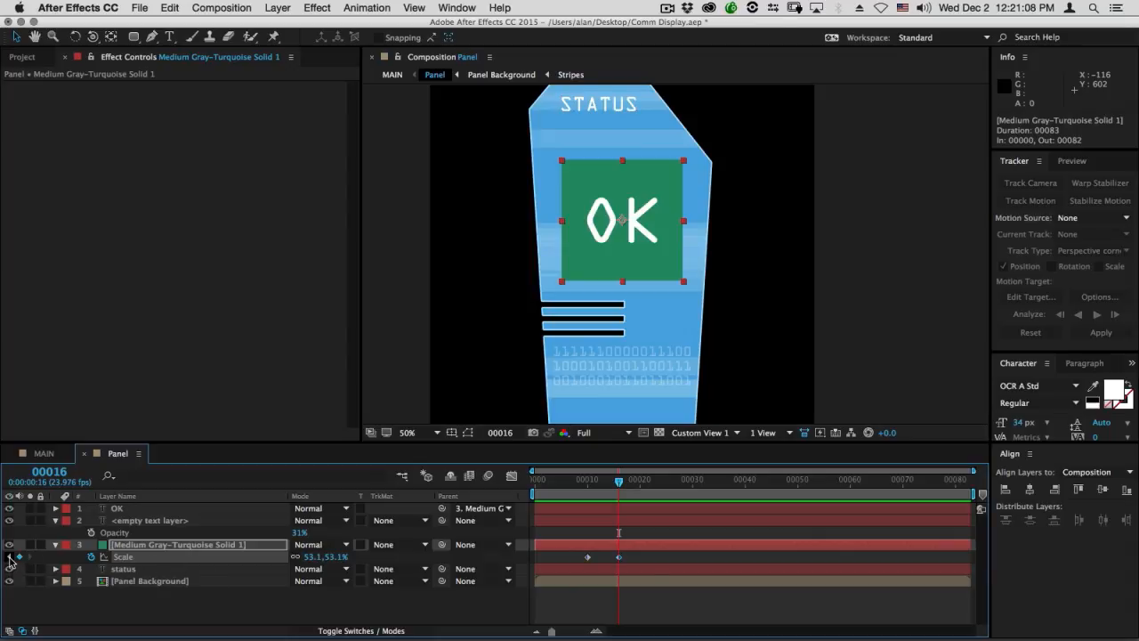
At the frame 10 keyframe, set only the green square's vertical scale to 1.1% and trim the layer's start to that frame.
{"action": "left_click", "coordinate": [11, 557]}
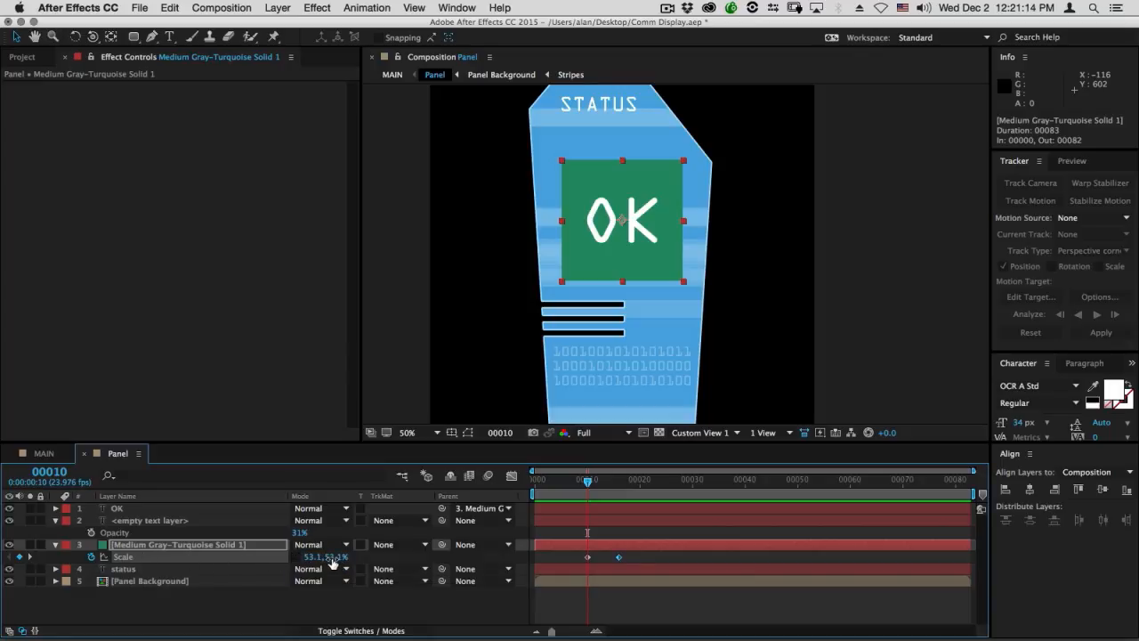
{"action": "left_click_drag", "start_coordinate": [331, 560], "coordinate": [294, 557]}
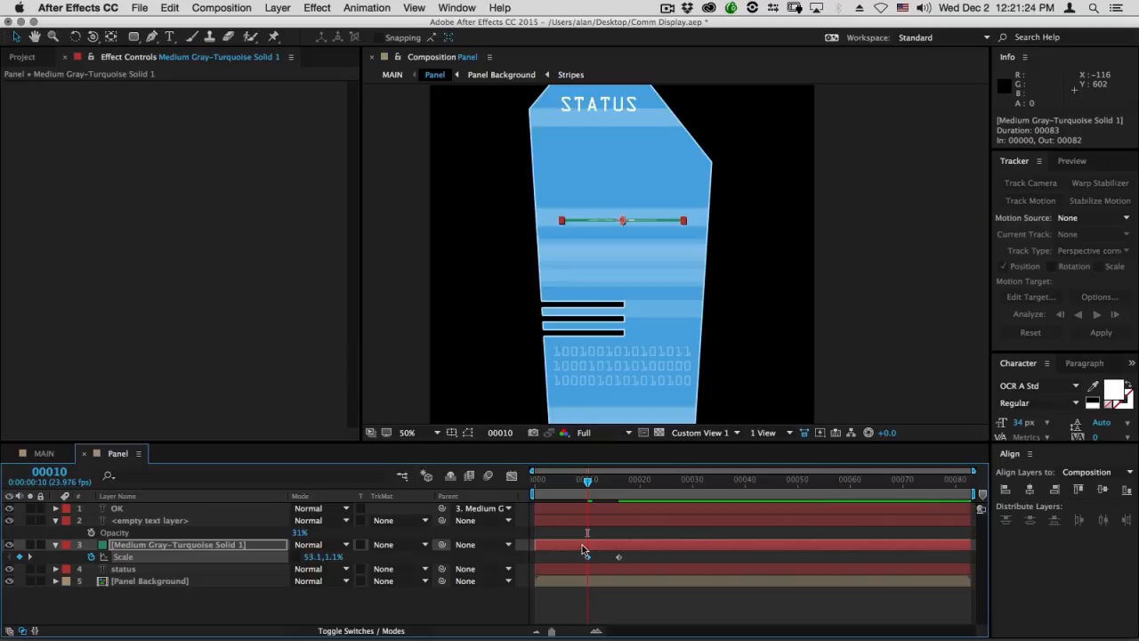
{"action": "key", "text": "alt+bracketleft"}
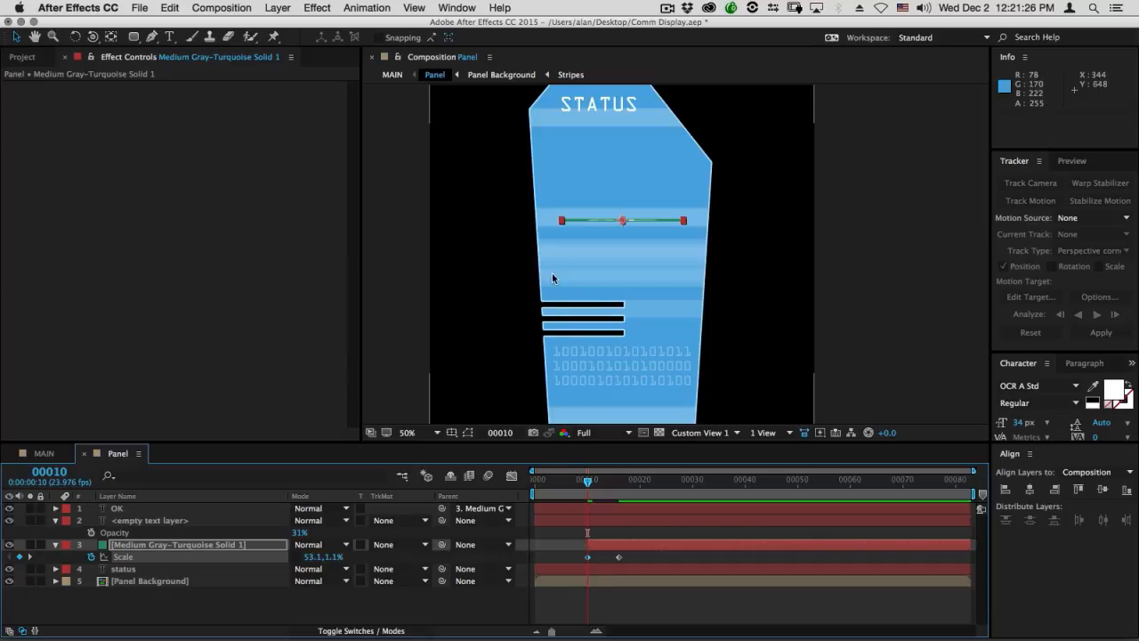
Check the square's opening animation and trim the start of the OK text layer to frame 17.
{"action": "left_click_drag", "start_coordinate": [587, 481], "coordinate": [607, 492]}
{"action": "key", "text": "Page_Down"}
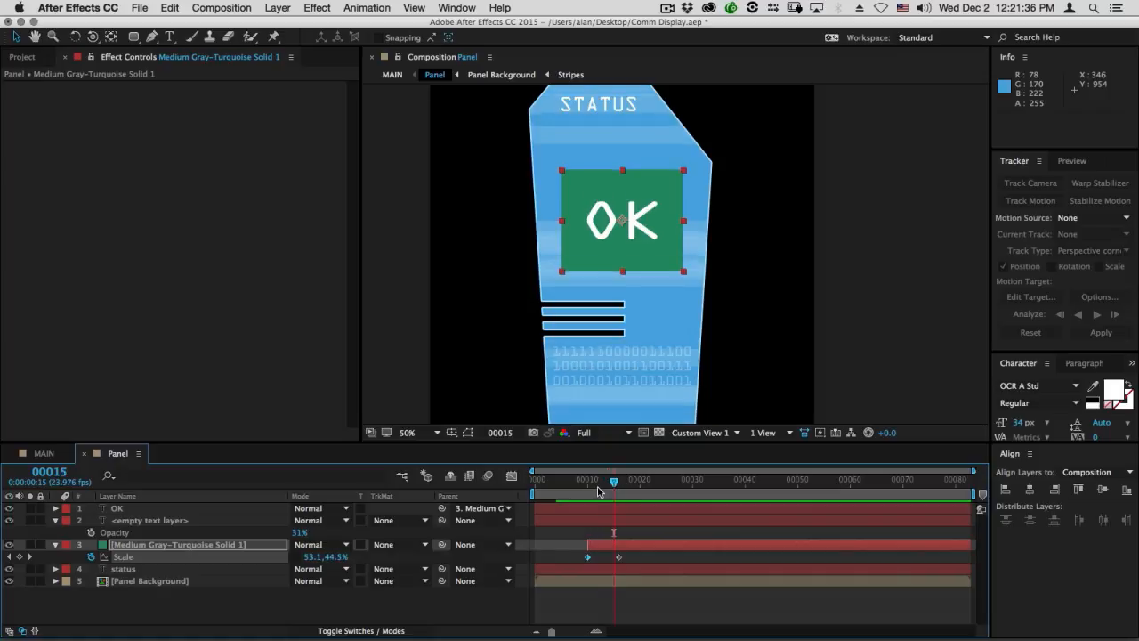
{"action": "key", "text": "Page_Down"}
{"action": "key", "text": "Page_Down"}
{"action": "left_click", "coordinate": [160, 508]}
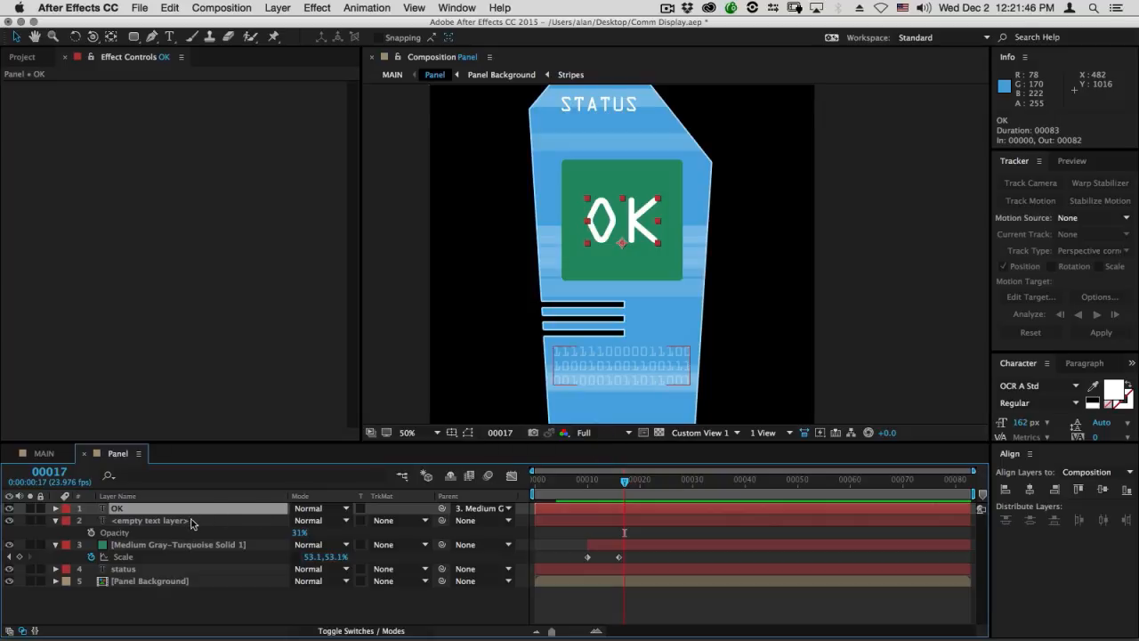
{"action": "key", "text": "alt+bracketleft"}
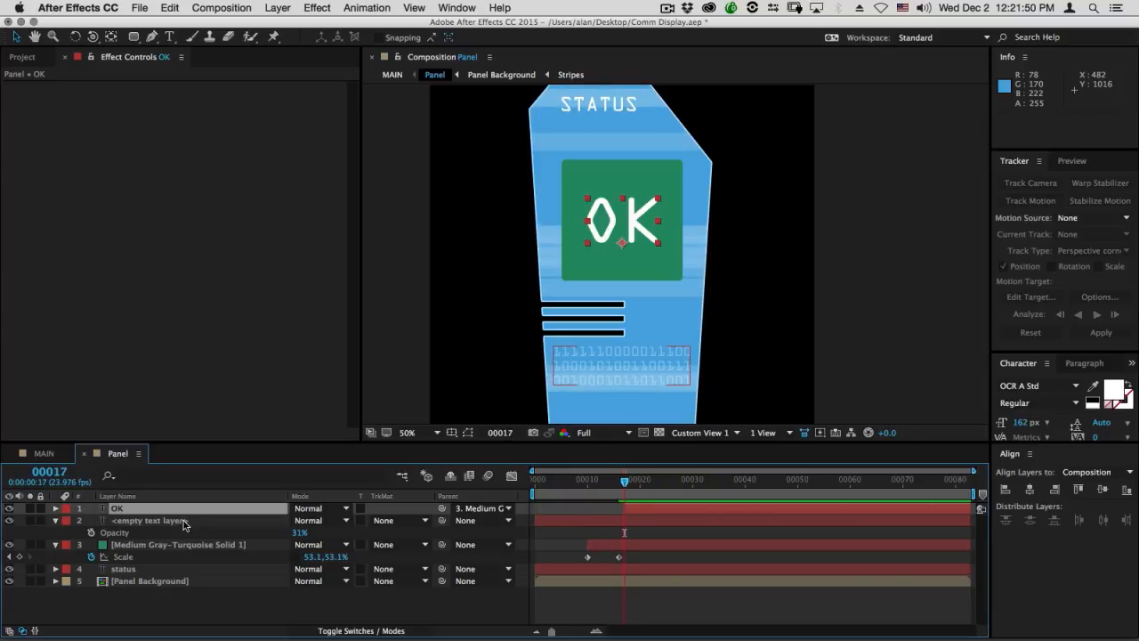
Keyframe the OK layer's opacity to alternate between 100% and 0% on every frame from 17 to 21, starting and ending at 100%.
{"action": "key", "text": "alt+shift+t"}
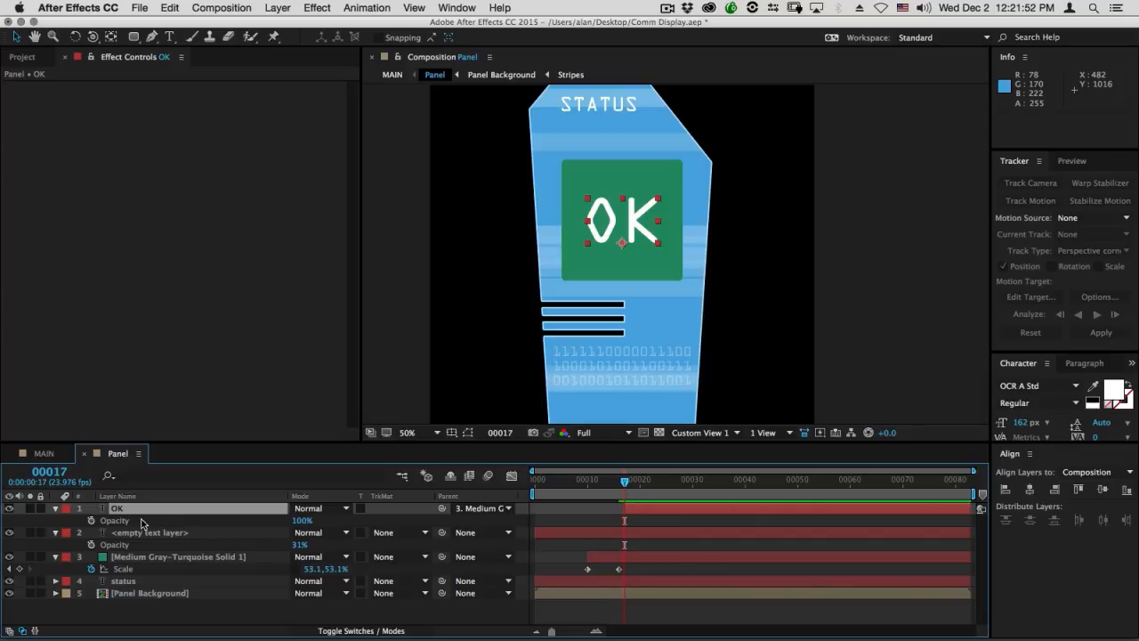
{"action": "left_click", "coordinate": [91, 520]}
{"action": "key", "text": "Page_Down"}
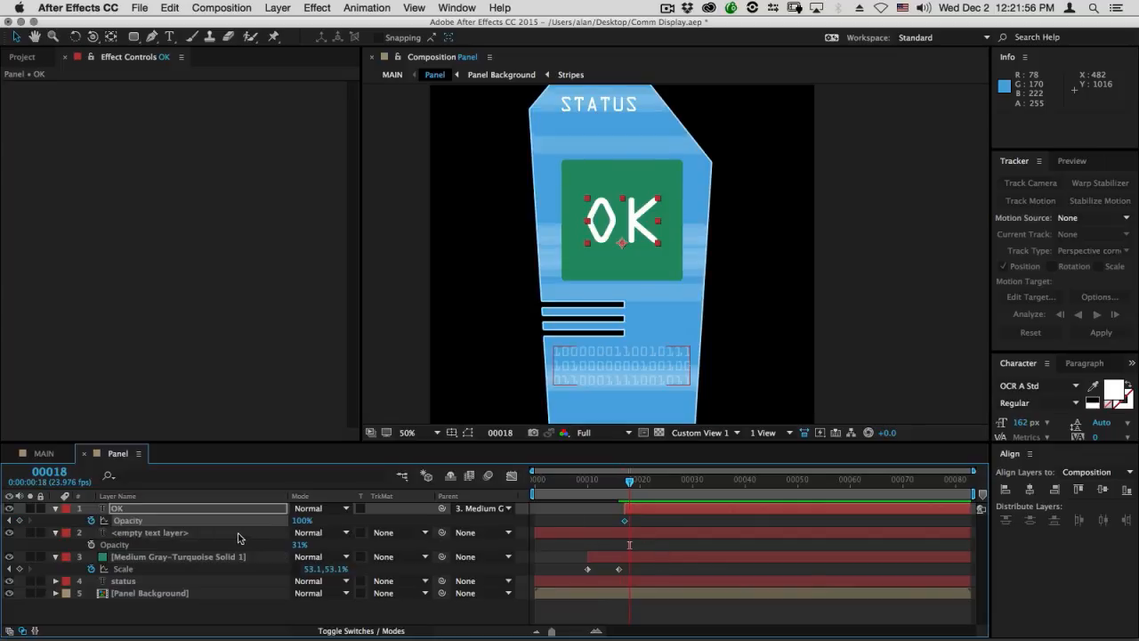
{"action": "left_click_drag", "start_coordinate": [303, 528], "coordinate": [390, 523]}
{"action": "key", "text": "Page_Down"}
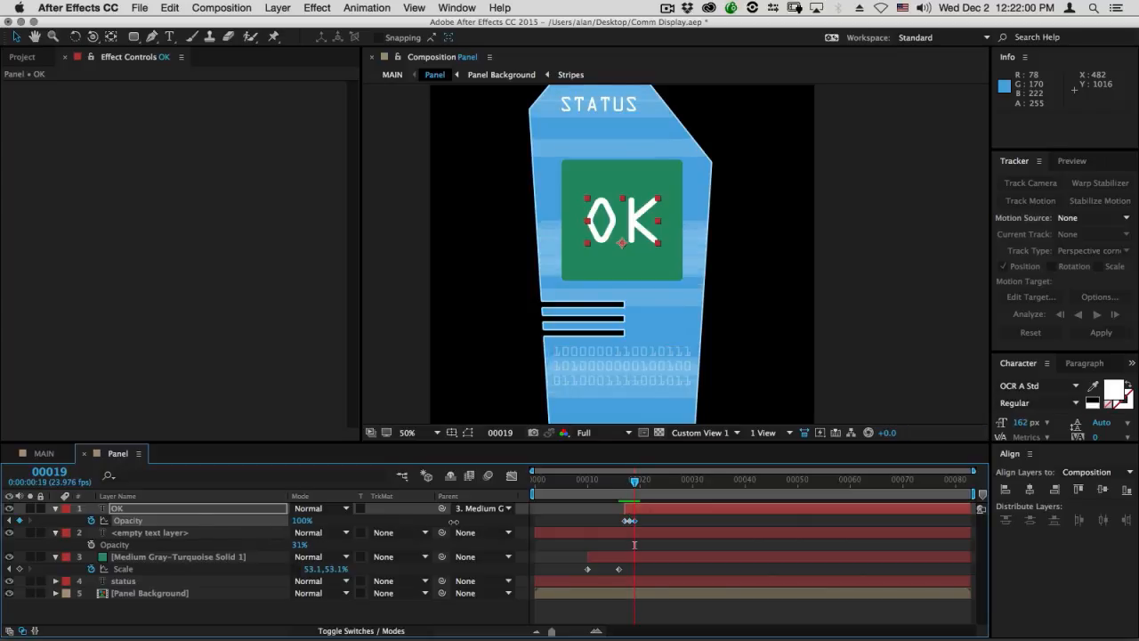
{"action": "key", "text": "Page_Down"}
{"action": "left_click_drag", "start_coordinate": [304, 524], "coordinate": [105, 532]}
{"action": "key", "text": "Page_Down"}
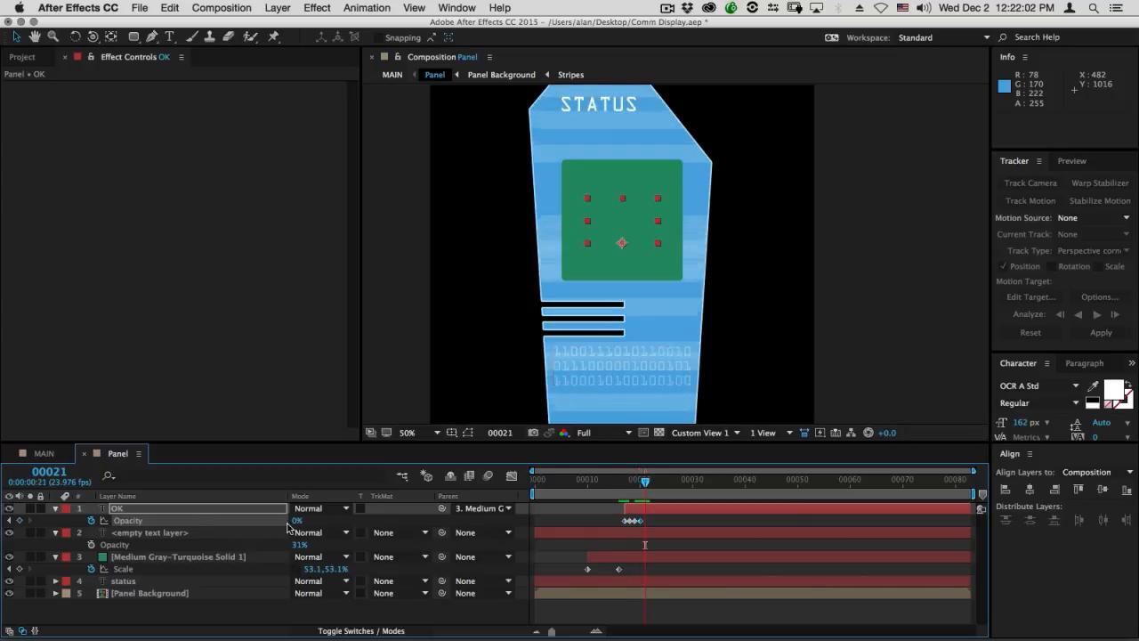
{"action": "left_click_drag", "start_coordinate": [295, 523], "coordinate": [452, 519]}
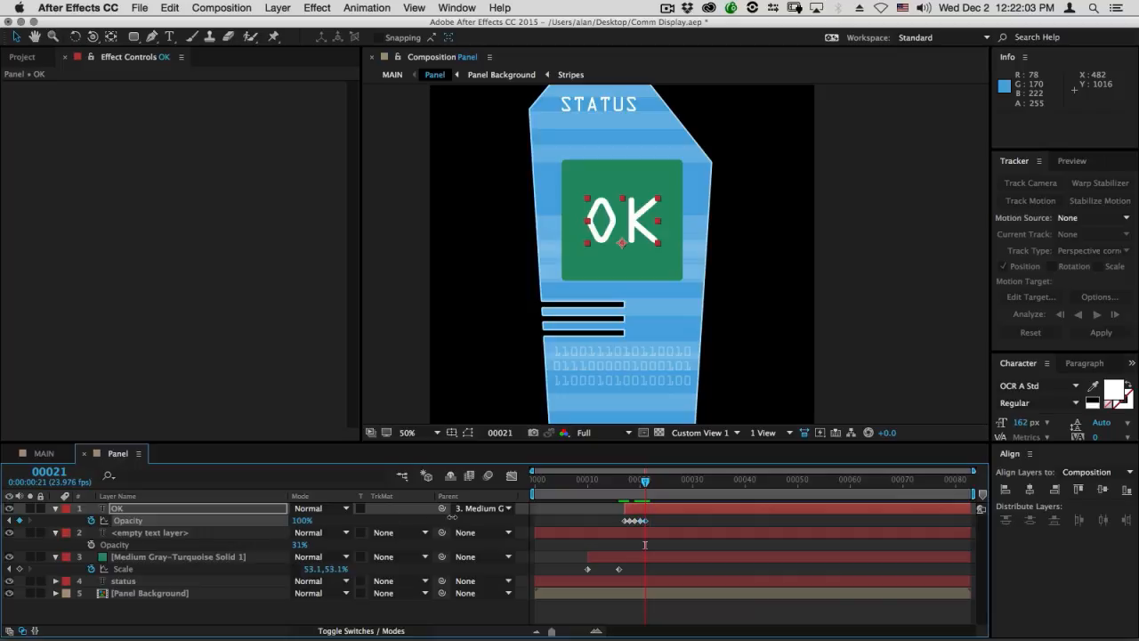
End the work area at frame 35 and preview the square's opening and the OK text's flicker.
{"action": "left_click", "coordinate": [682, 483]}
{"action": "left_click_drag", "start_coordinate": [682, 483], "coordinate": [719, 482]}
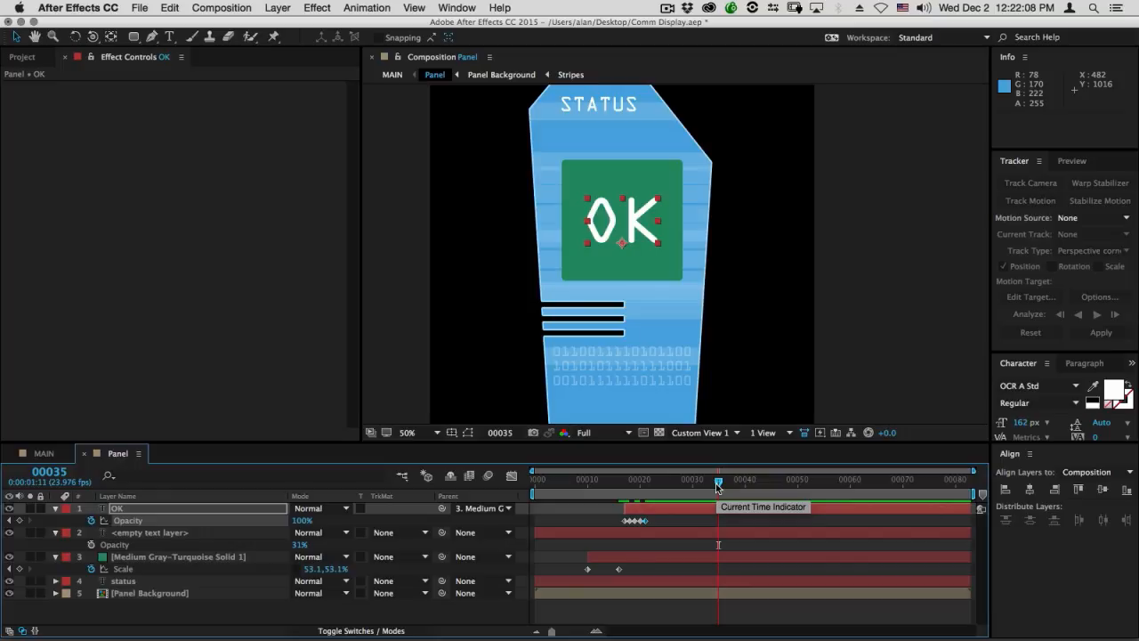
{"action": "key", "text": "n"}
{"action": "key", "text": "space"}
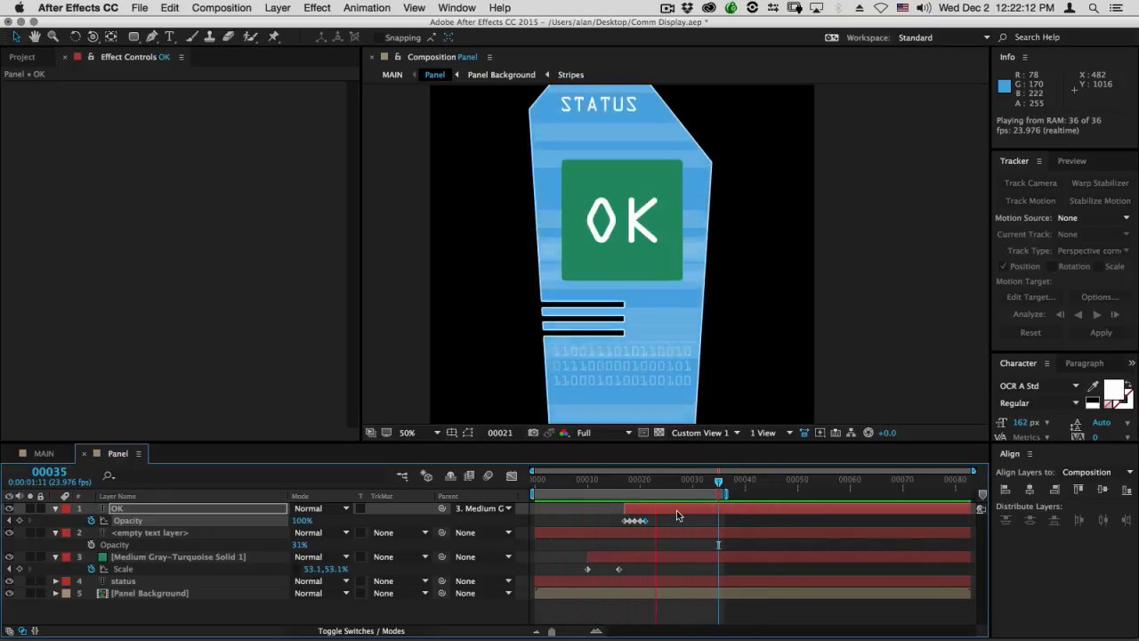
{"action": "key", "text": "space"}
{"action": "left_click", "coordinate": [614, 482]}
{"action": "key", "text": "space"}
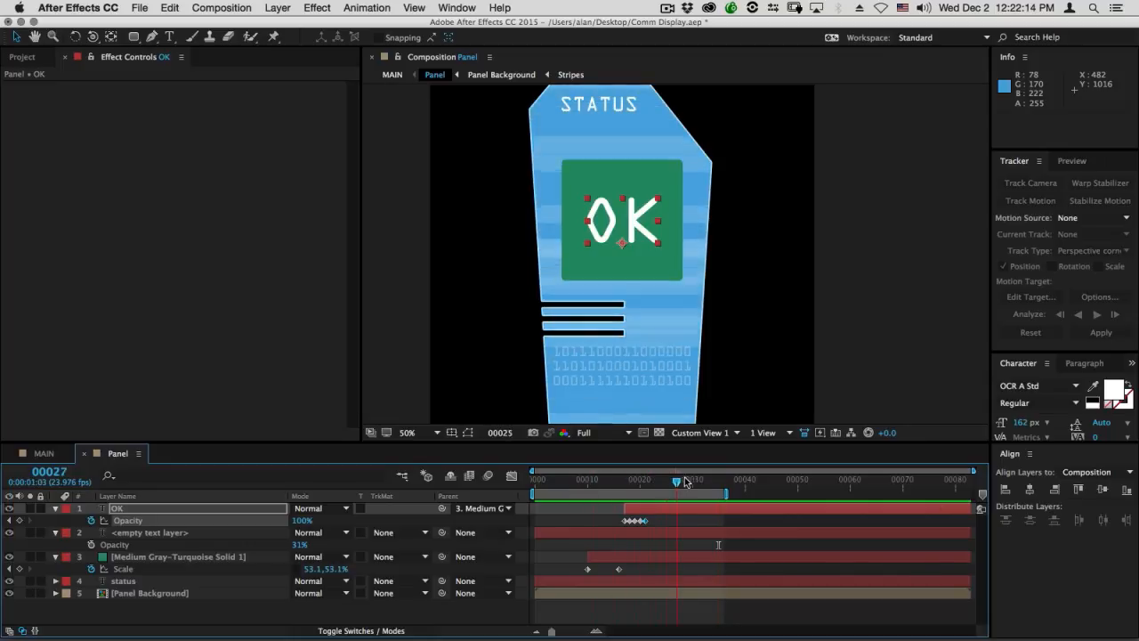
Zoom the timeline in around frame 18 and convert all five OK opacity keyframes to hold keyframes.
{"action": "left_click", "coordinate": [652, 481]}
{"action": "left_click_drag", "start_coordinate": [653, 477], "coordinate": [629, 481]}
{"action": "key", "text": "equal"}
{"action": "key", "text": "equal"}
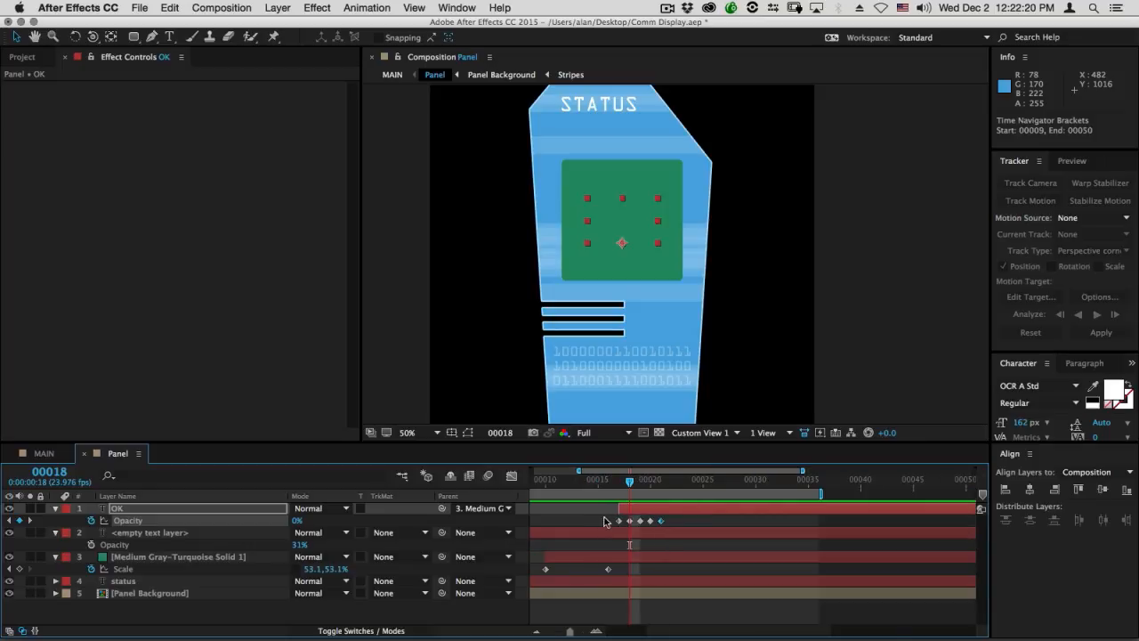
{"action": "left_click_drag", "start_coordinate": [591, 516], "coordinate": [718, 528]}
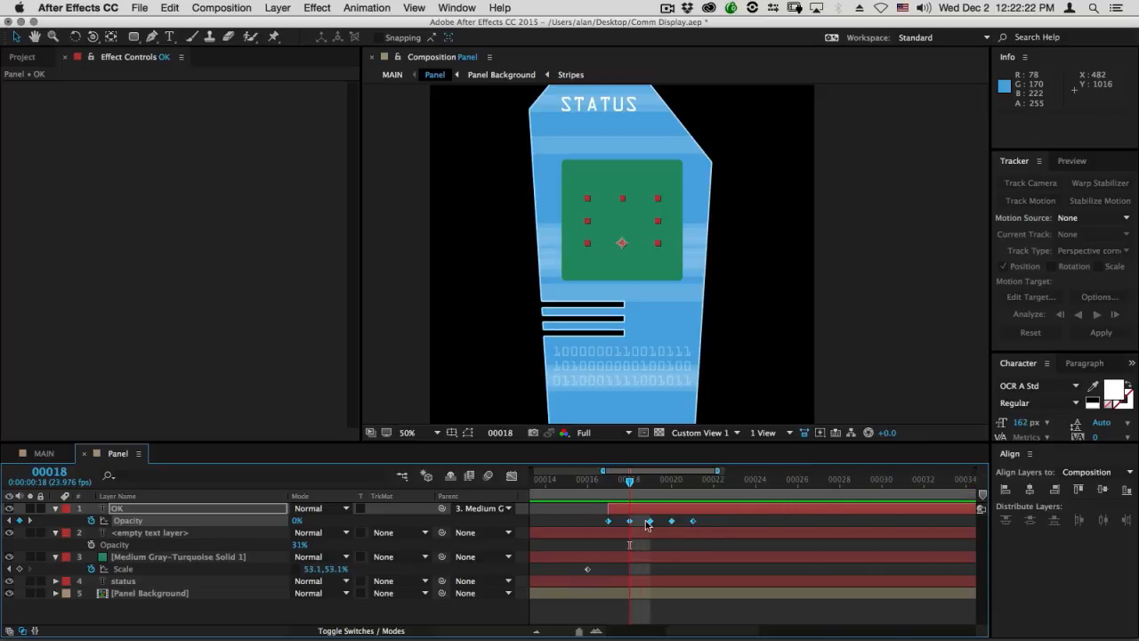
{"action": "right_click", "coordinate": [607, 521]}
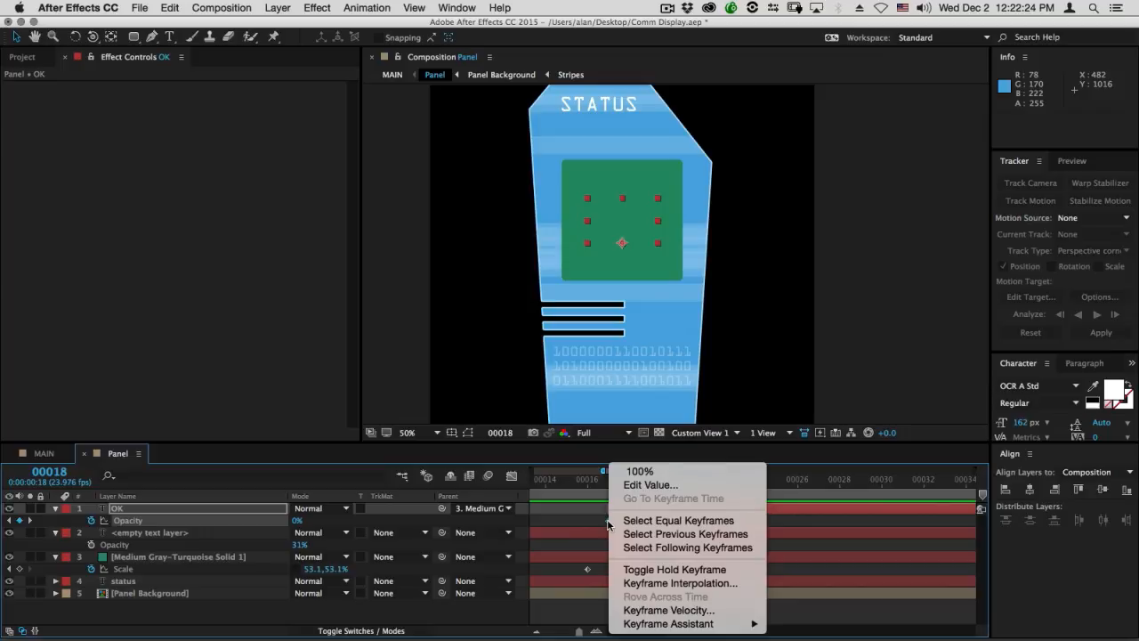
{"action": "left_click", "coordinate": [656, 571]}
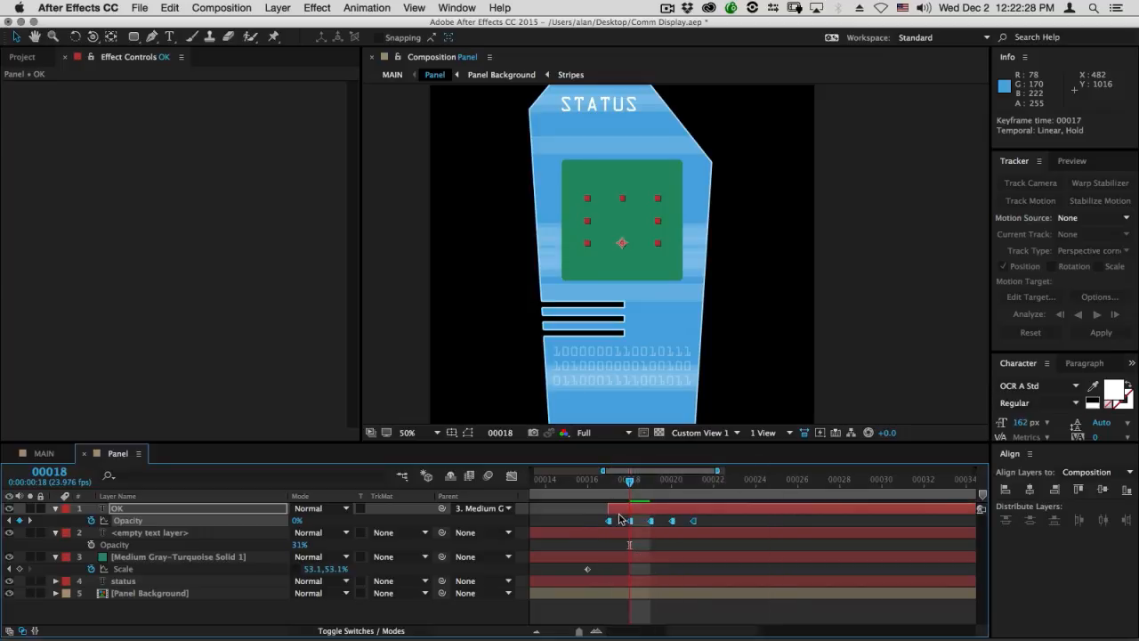
Try stretching the OK opacity keyframes out to about frame 30, check the slower flicker, and undo the keyframe movement.
{"action": "left_click_drag", "start_coordinate": [692, 523], "coordinate": [890, 532]}
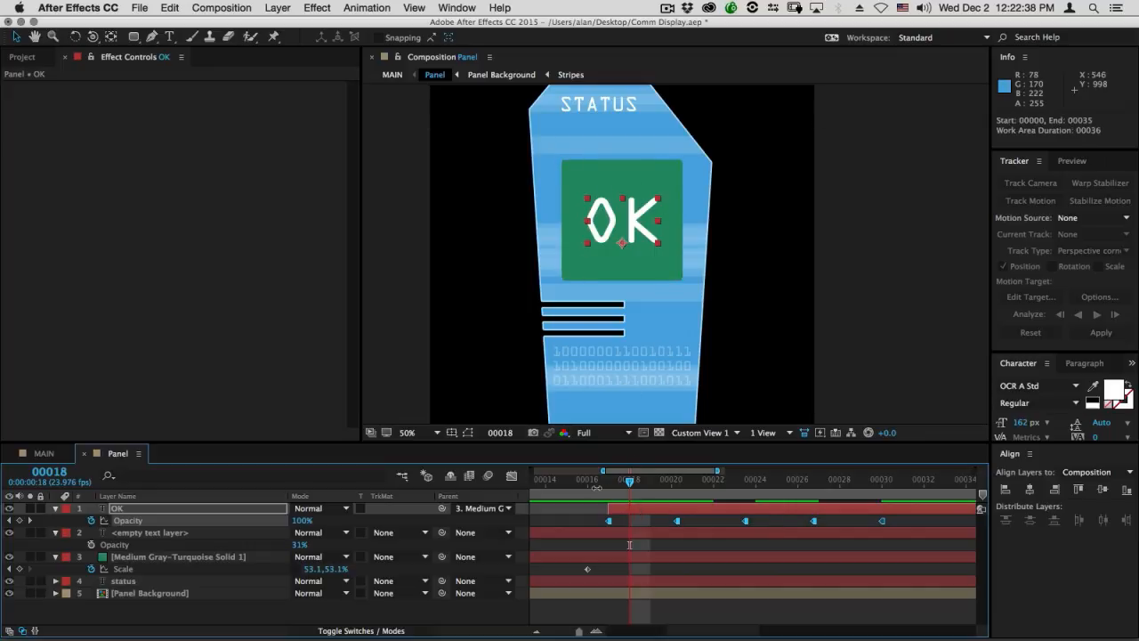
{"action": "key", "text": "k"}
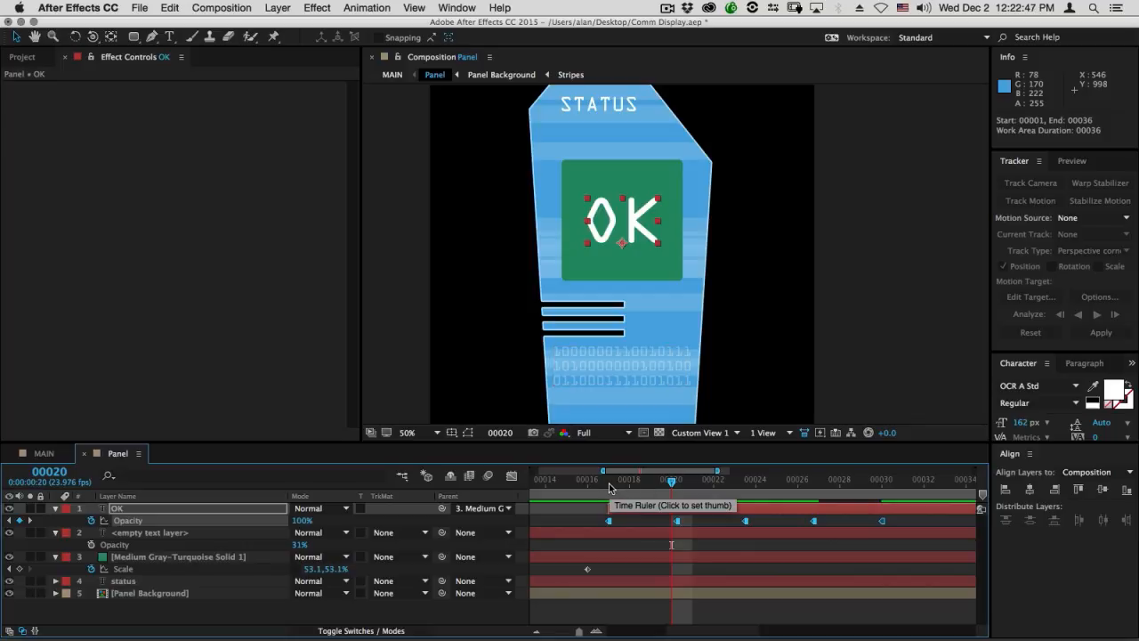
{"action": "key", "text": "super+z"}
{"action": "key", "text": "super+z"}
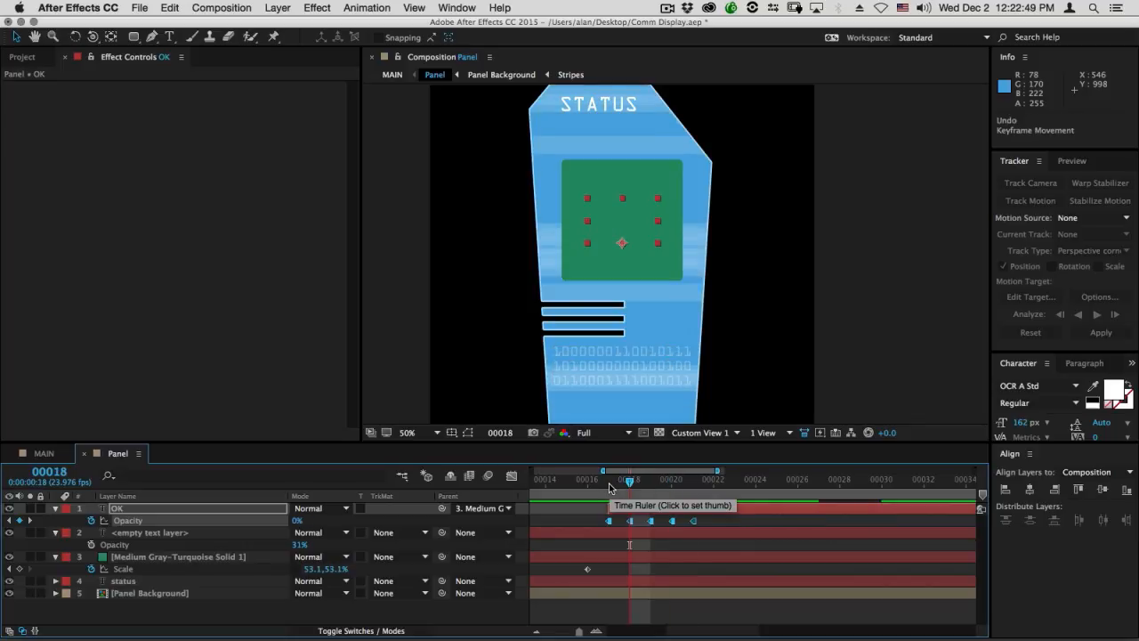
Preview the OK flicker across the work area and move the current time to frame 22.
{"action": "key", "text": "minus"}
{"action": "key", "text": "minus"}
{"action": "key", "text": "space"}
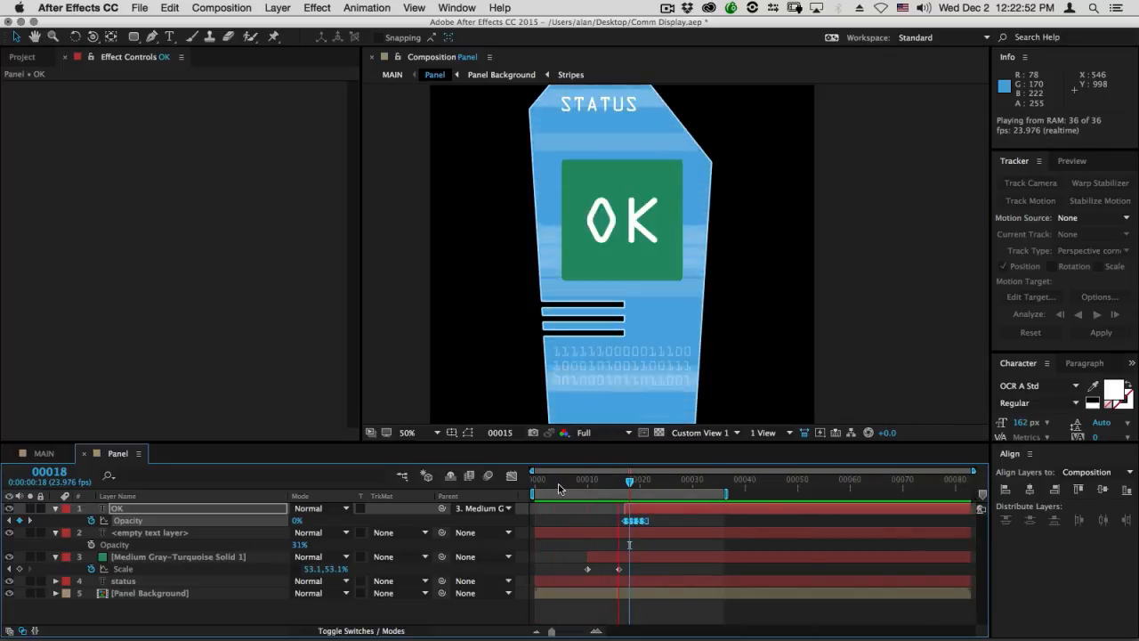
{"action": "key", "text": "space"}
{"action": "left_click_drag", "start_coordinate": [614, 472], "coordinate": [649, 482]}
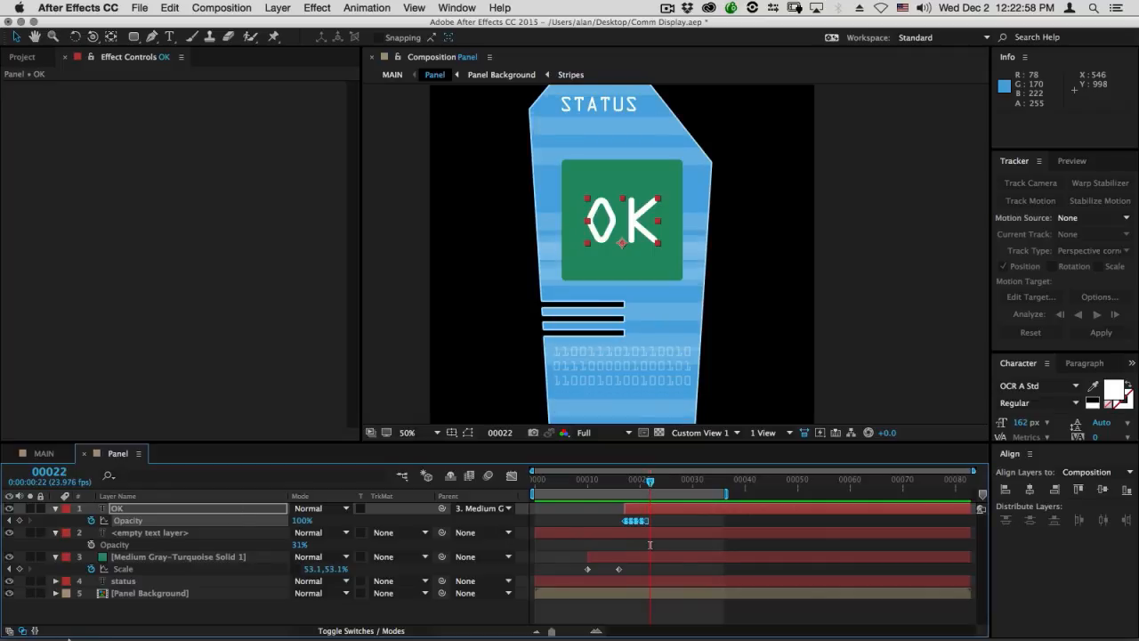
Deselect everything and collapse the open properties of the OK, binary text and green solid layers.
{"action": "left_click", "coordinate": [121, 569]}
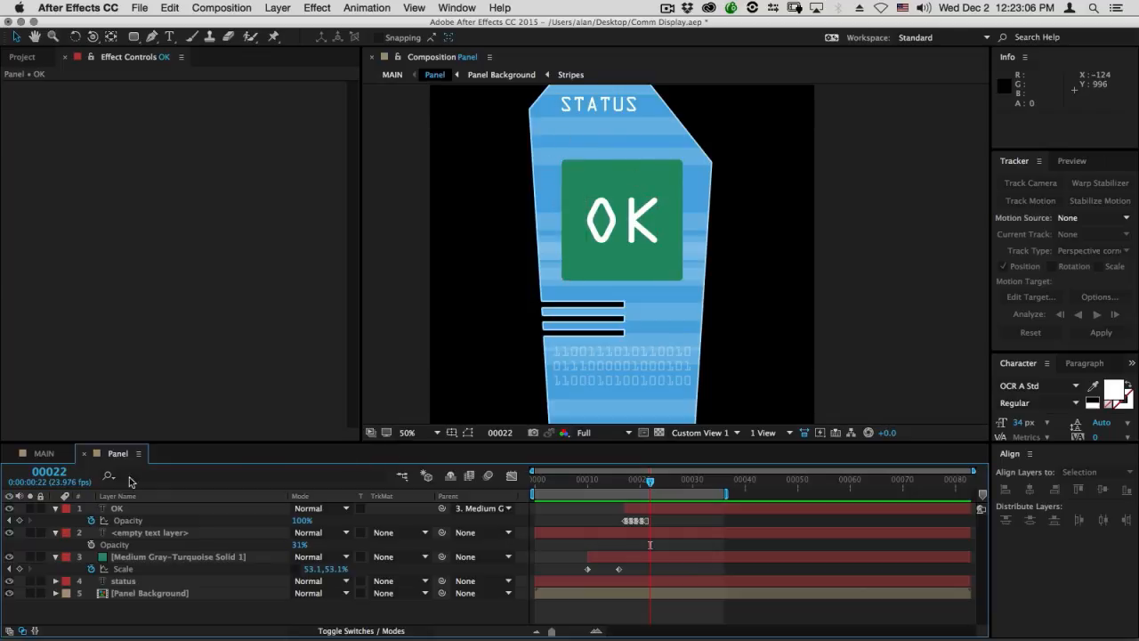
{"action": "left_click", "coordinate": [56, 509]}
{"action": "left_click", "coordinate": [55, 519]}
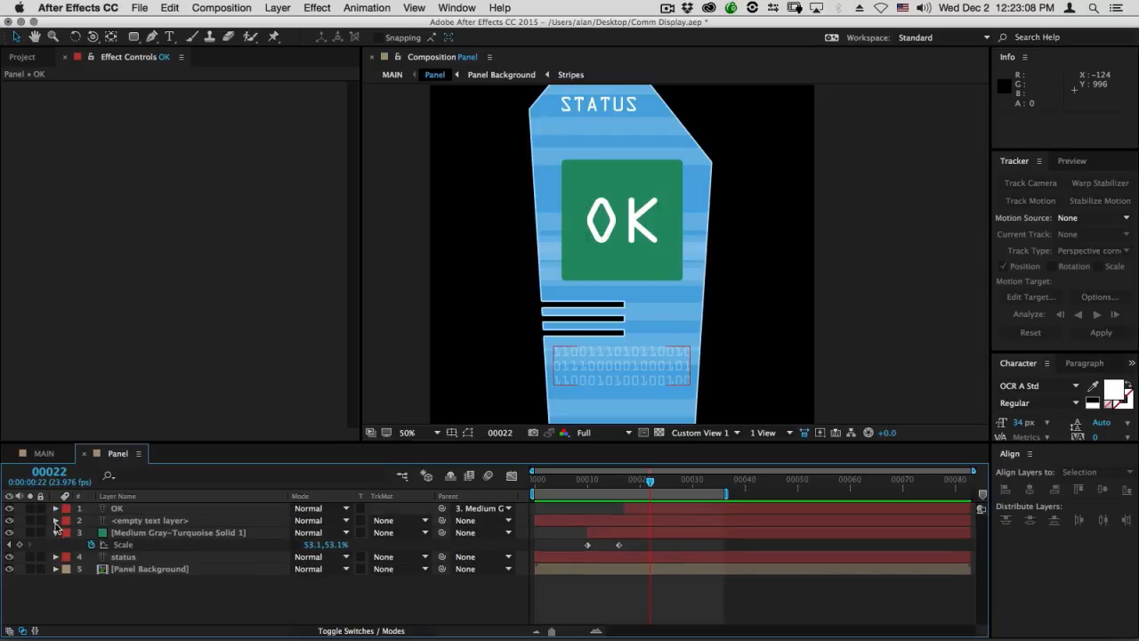
{"action": "left_click", "coordinate": [56, 532]}
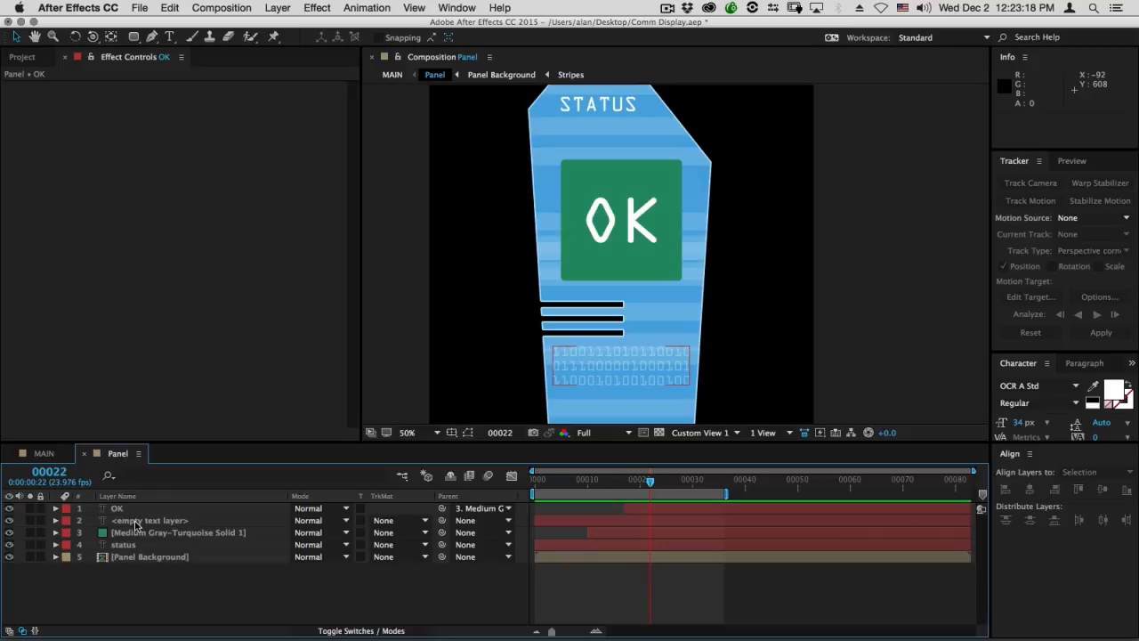
Move the binary text and status layers out of Panel into the Panel Background composition, above its existing layers, and return to Panel.
{"action": "left_click", "coordinate": [136, 521]}
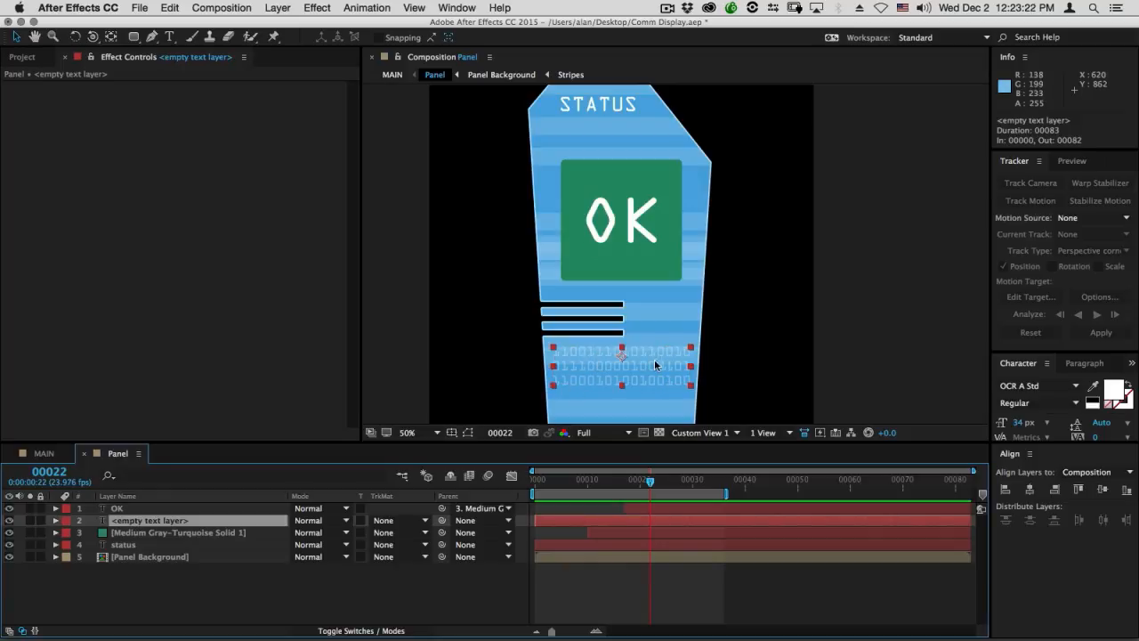
{"action": "left_click", "coordinate": [144, 545], "text": "super"}
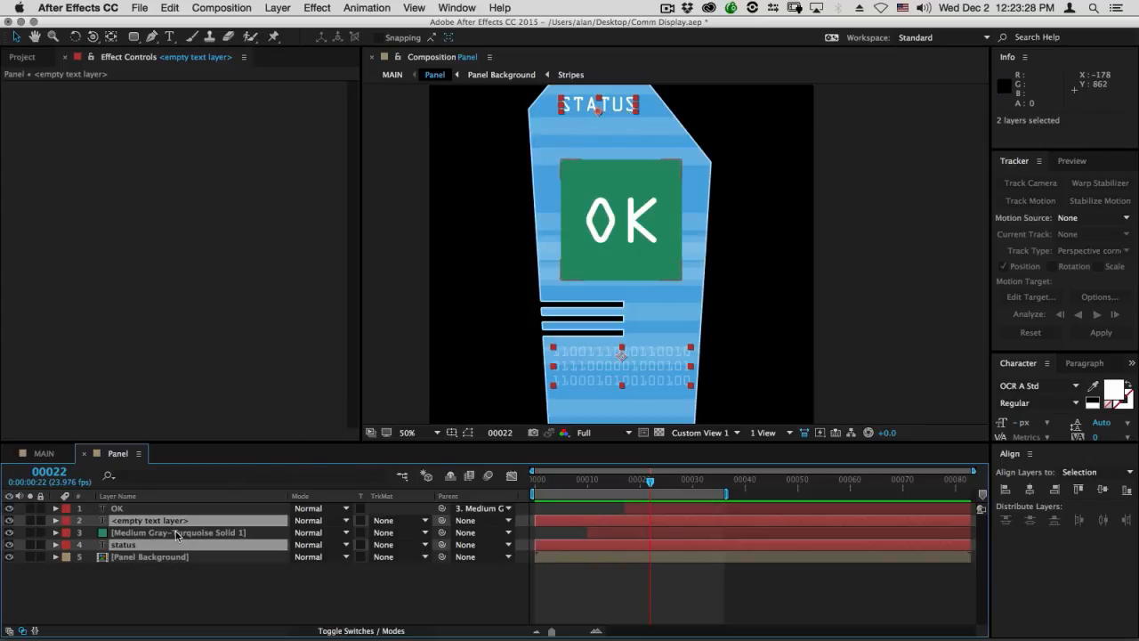
{"action": "key", "text": "super+x"}
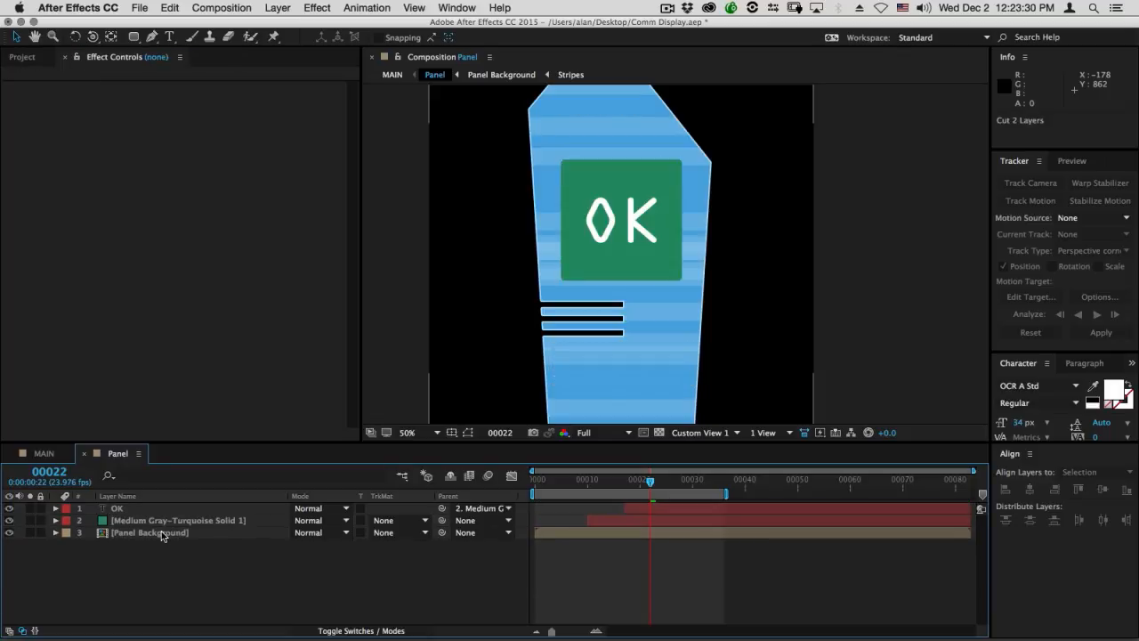
{"action": "double_click", "coordinate": [161, 534]}
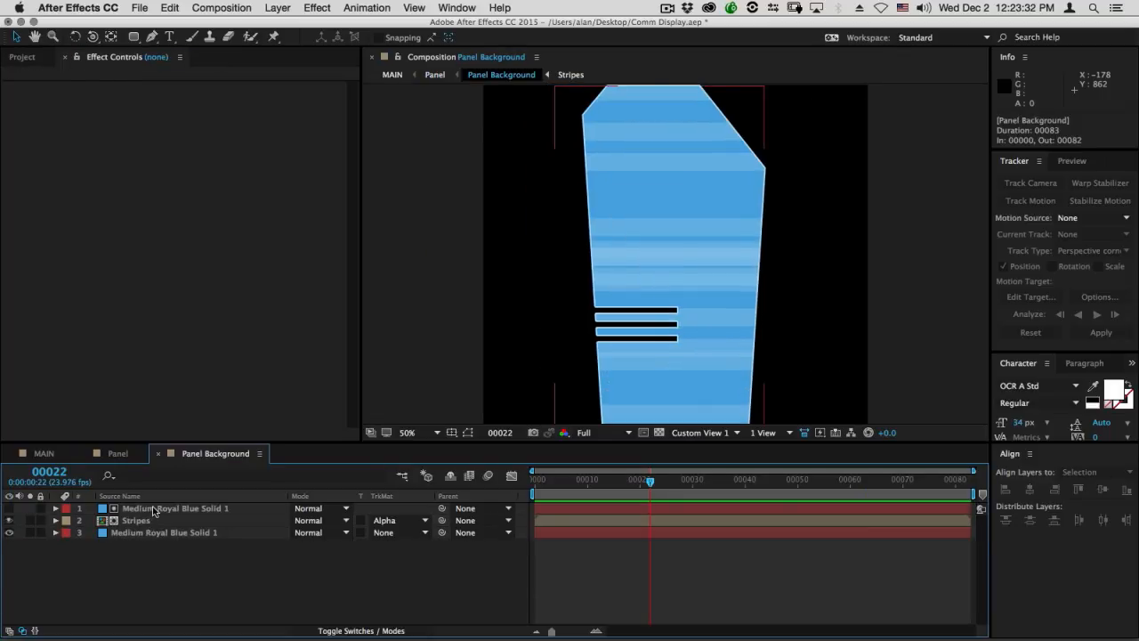
{"action": "left_click", "coordinate": [154, 510]}
{"action": "key", "text": "super+v"}
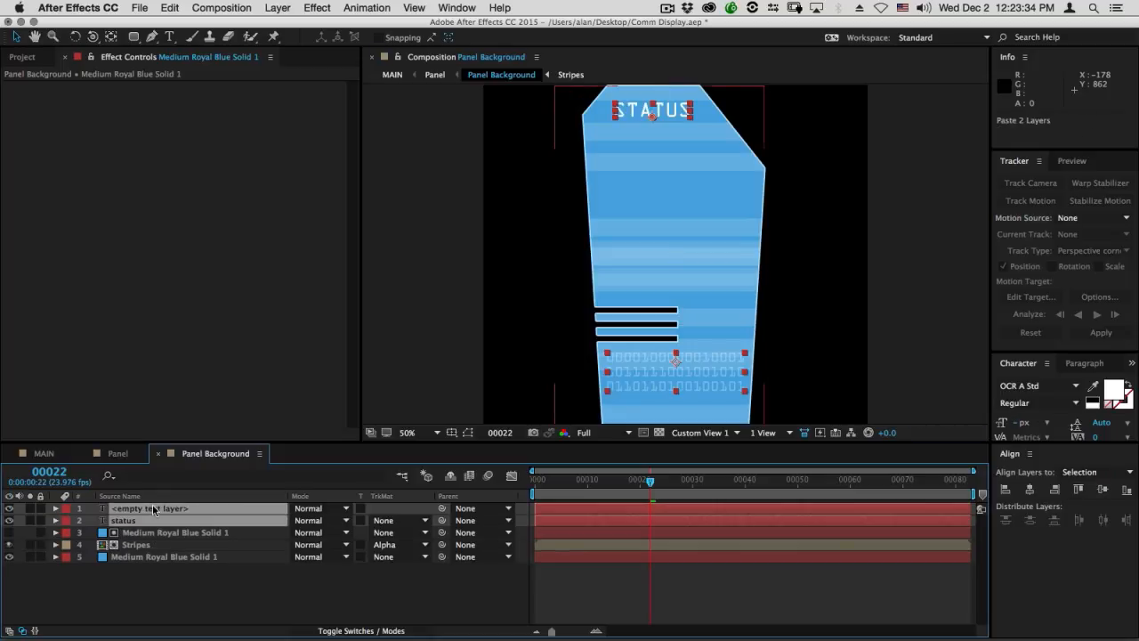
{"action": "left_click", "coordinate": [159, 453]}
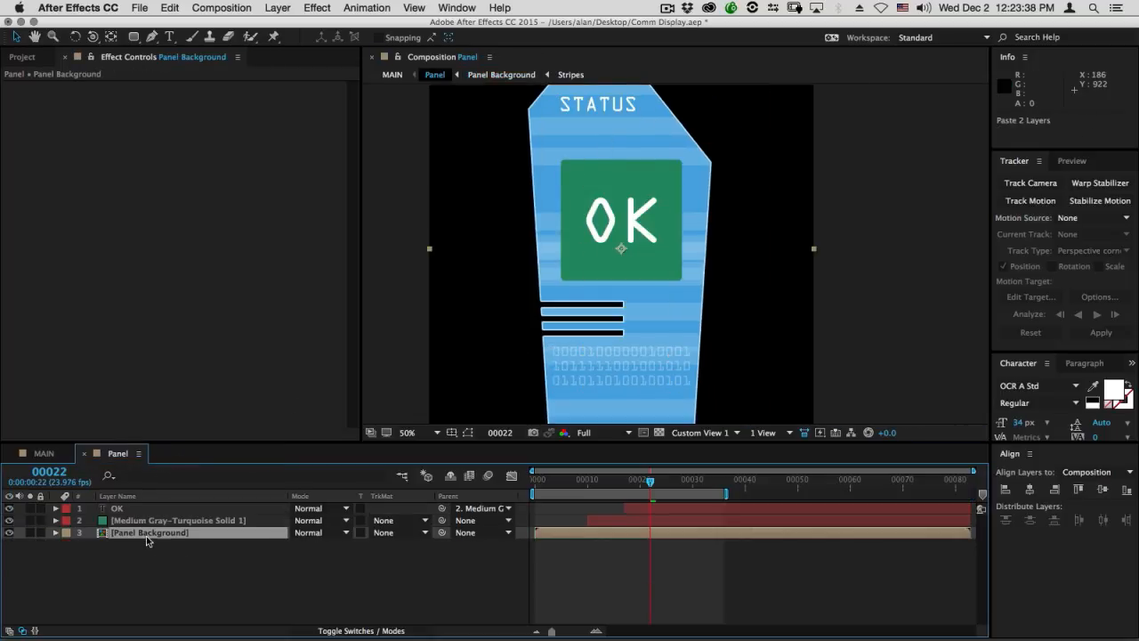
Turn the OK, green solid and Panel Background layers into 3D layers.
{"action": "left_click", "coordinate": [159, 508]}
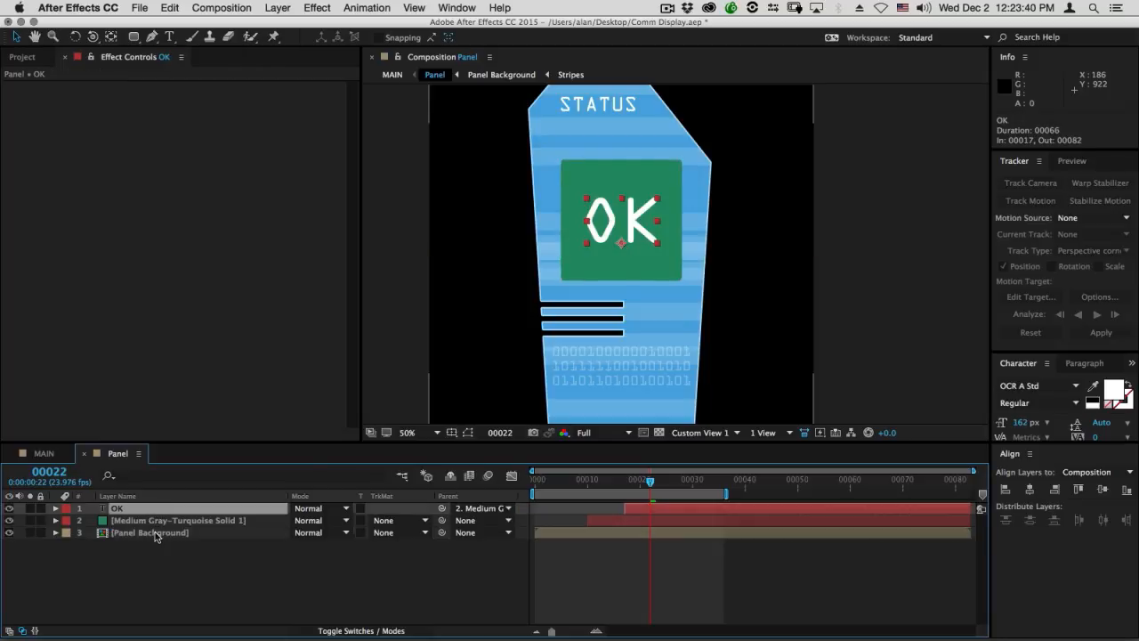
{"action": "left_click", "coordinate": [158, 533], "text": "shift"}
{"action": "key", "text": "F4"}
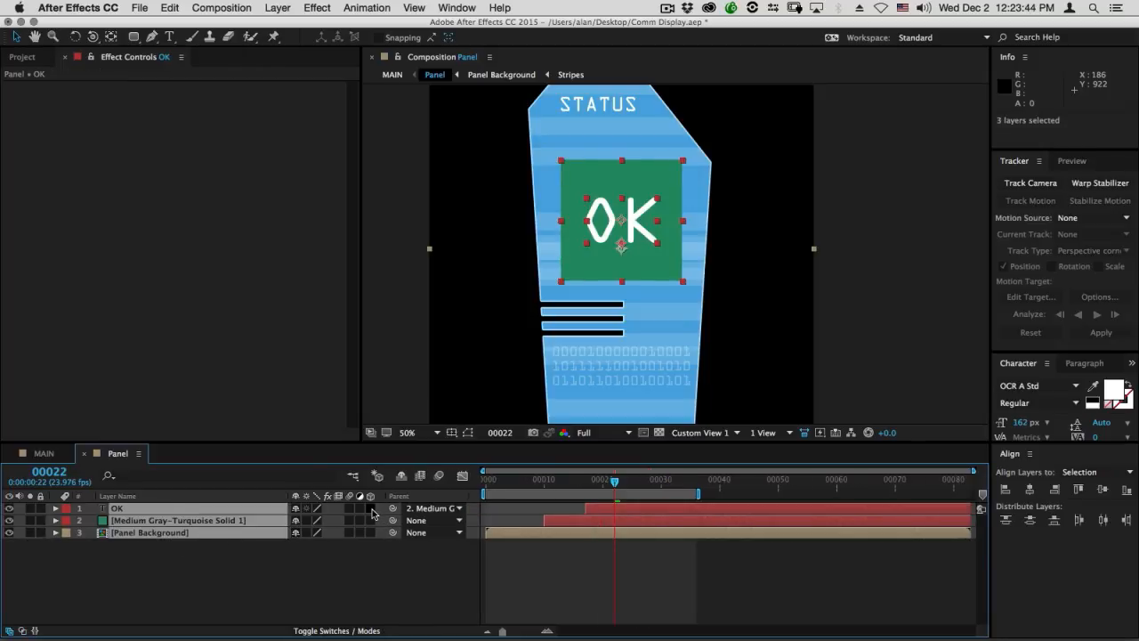
{"action": "left_click", "coordinate": [371, 509]}
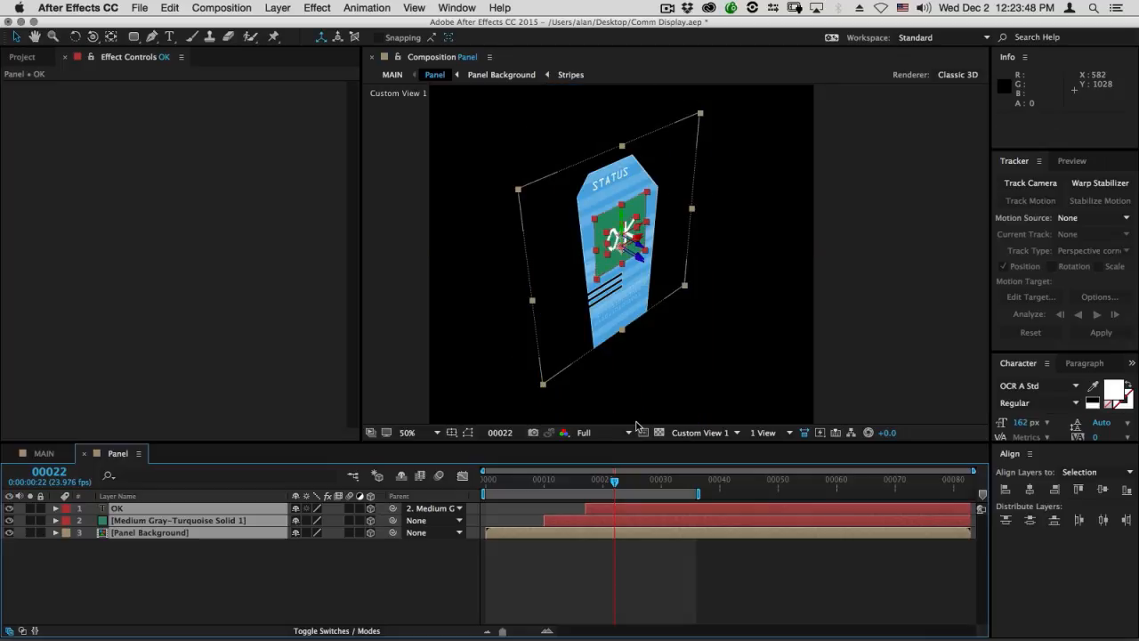
Compare the 3D panel in the Active Camera view and in Custom View 1.
{"action": "left_click", "coordinate": [701, 433]}
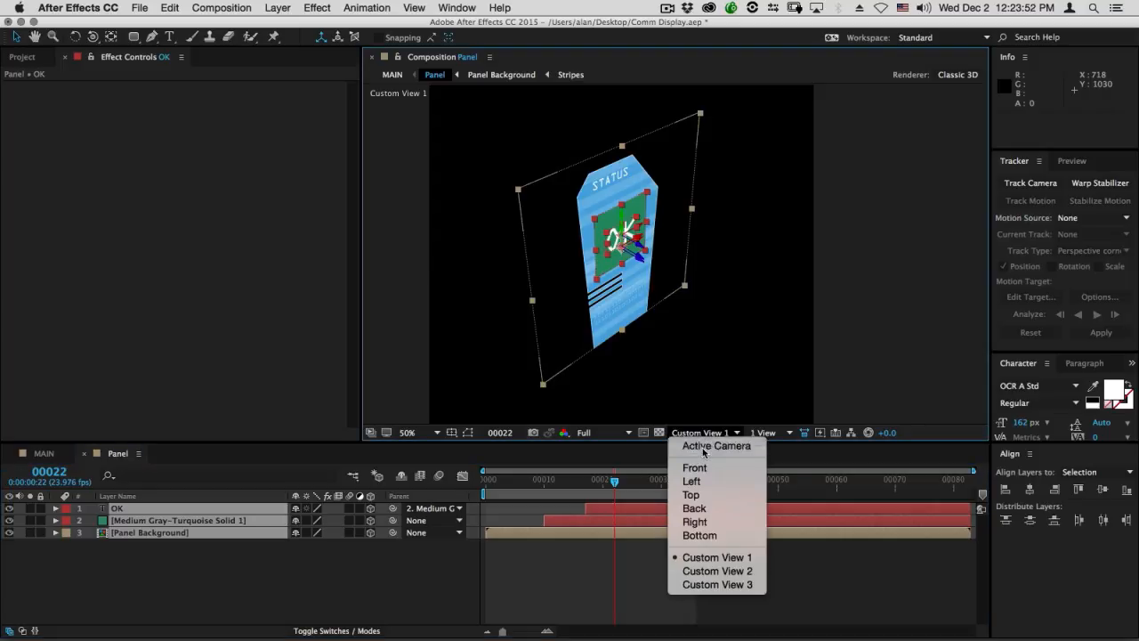
{"action": "left_click", "coordinate": [703, 449]}
{"action": "scroll", "coordinate": [654, 316], "scroll_direction": "down", "scroll_amount": 2}
{"action": "scroll", "coordinate": [661, 257], "scroll_direction": "up", "scroll_amount": 2}
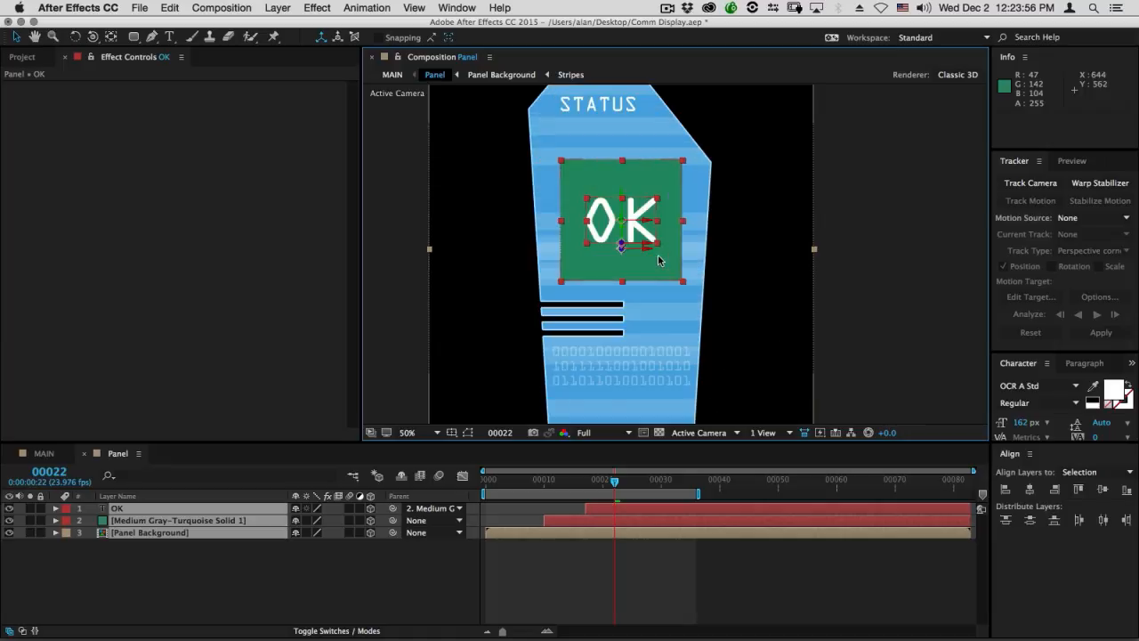
{"action": "left_click", "coordinate": [698, 432]}
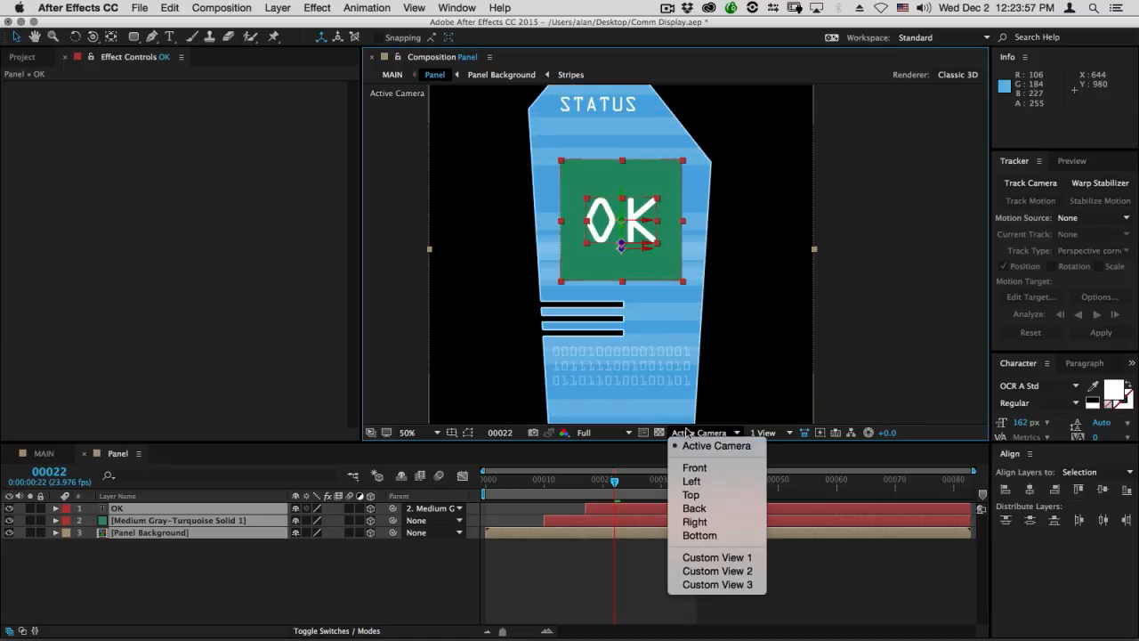
{"action": "left_click", "coordinate": [708, 558]}
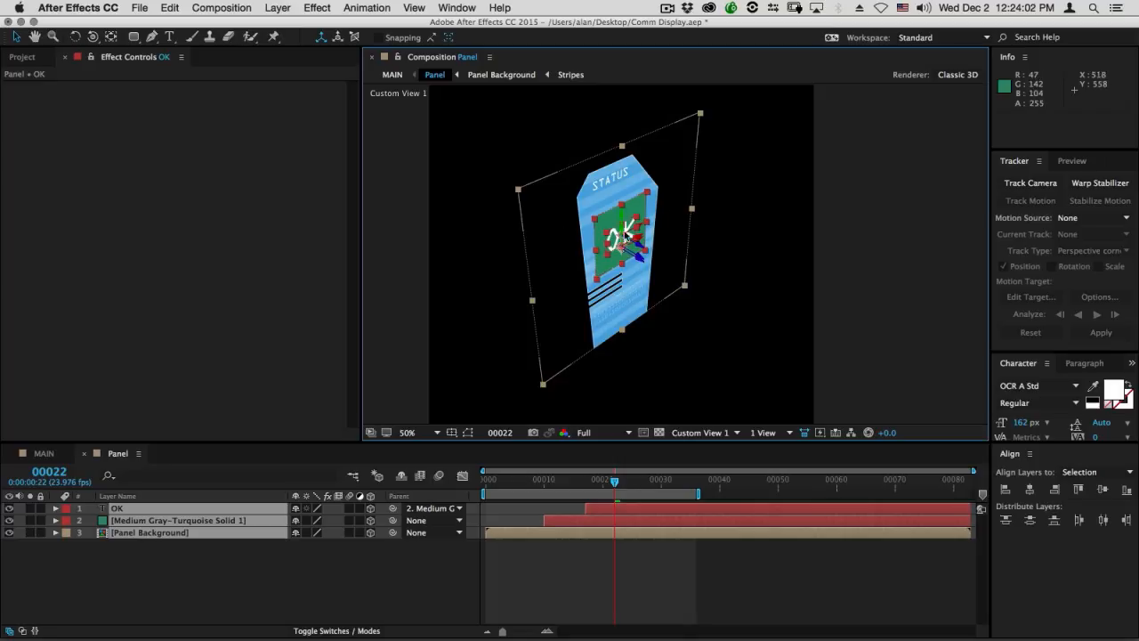
Reveal the keyframed properties of the OK and green solid layers.
{"action": "left_click", "coordinate": [235, 583]}
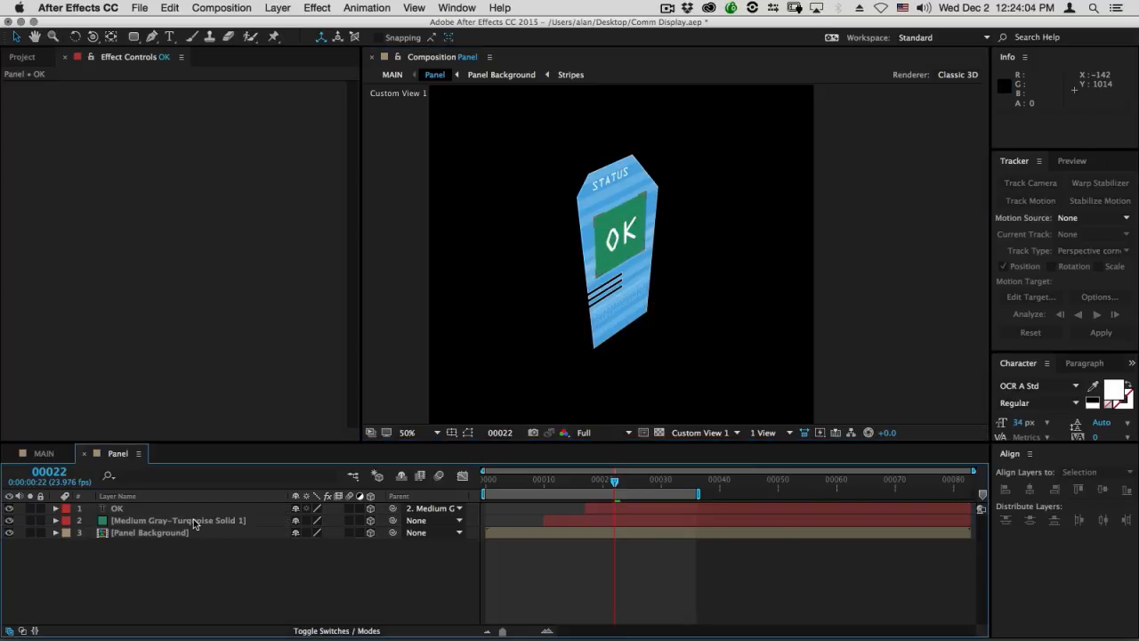
{"action": "left_click", "coordinate": [193, 519]}
{"action": "left_click", "coordinate": [186, 508], "text": "shift"}
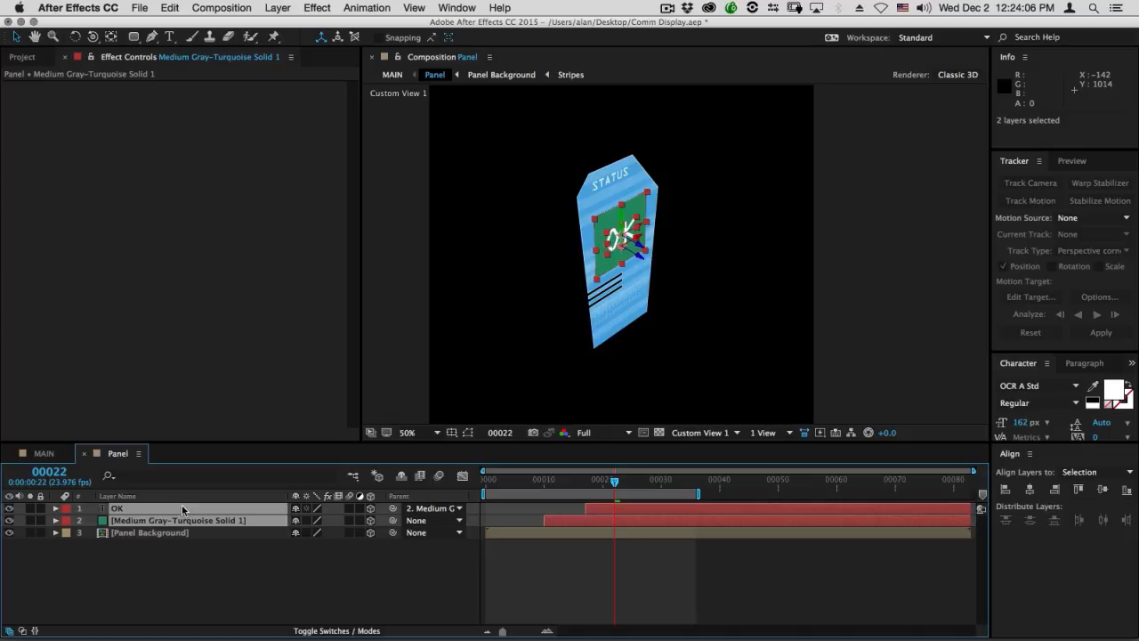
{"action": "key", "text": "u"}
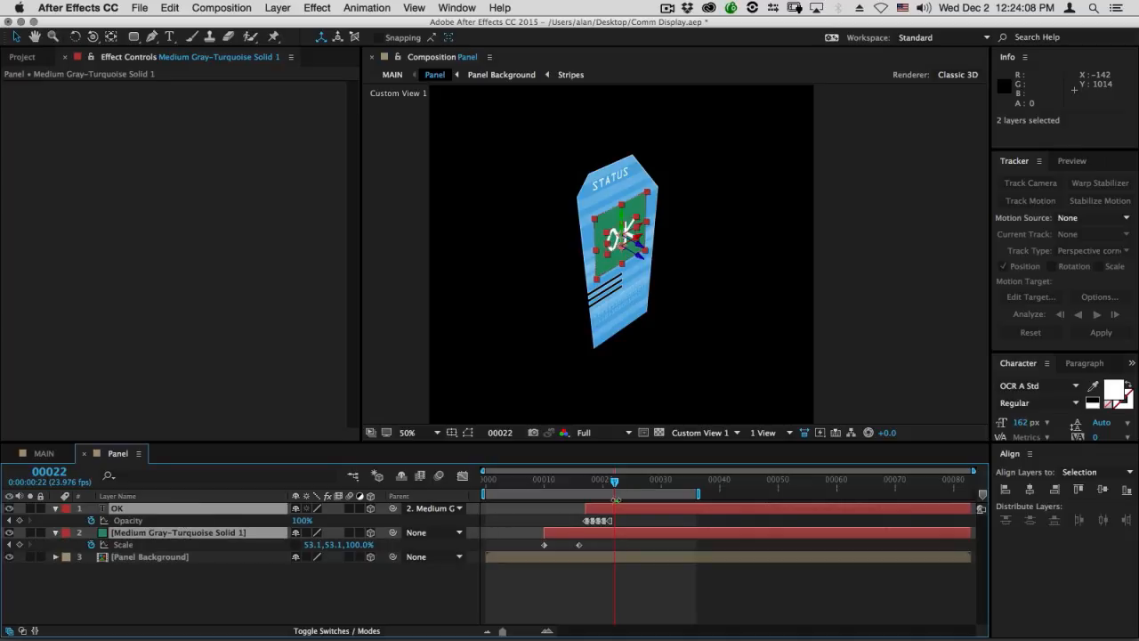
Keyframe the green solid's position at frames 22 and 30, with the Z position at -173 on frame 30.
{"action": "left_click", "coordinate": [132, 604]}
{"action": "left_click", "coordinate": [135, 534]}
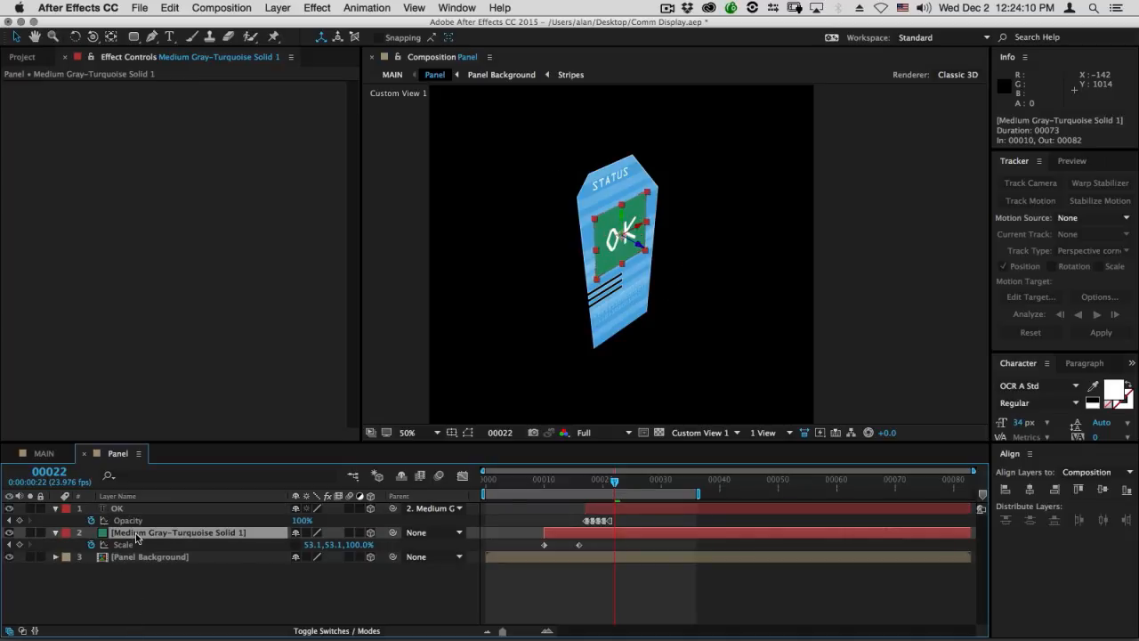
{"action": "key", "text": "p"}
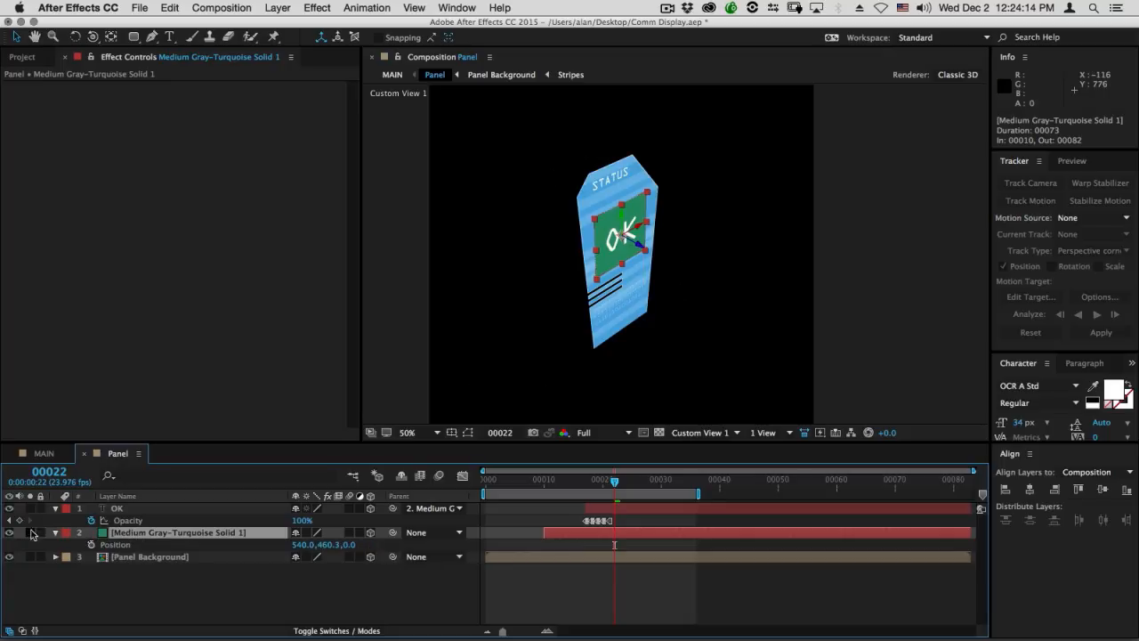
{"action": "left_click", "coordinate": [92, 544]}
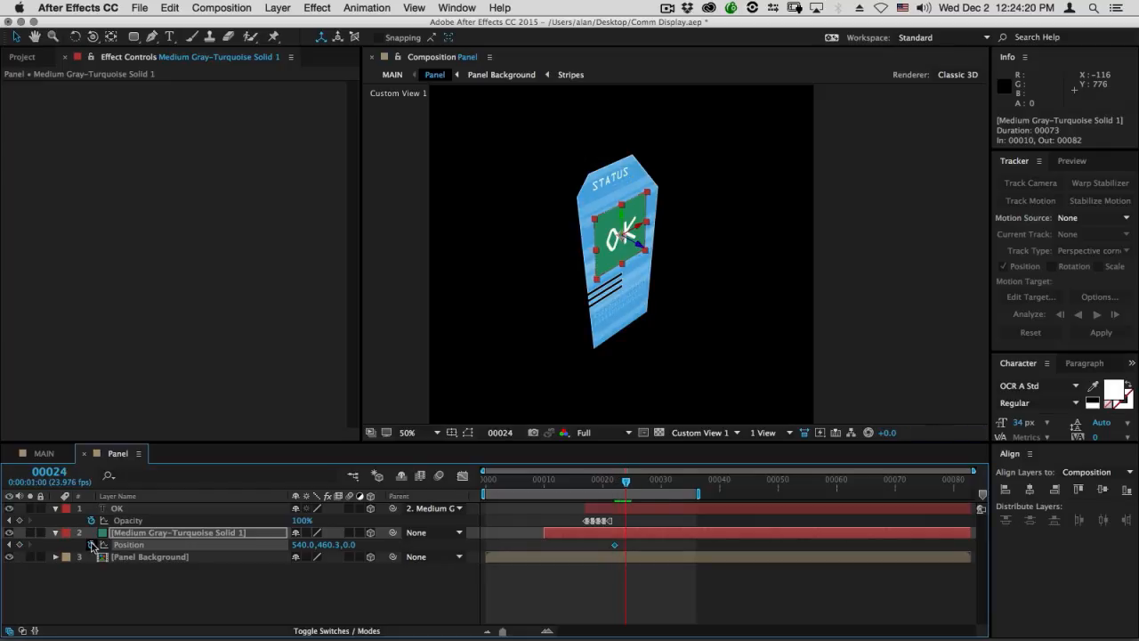
{"action": "left_click", "coordinate": [20, 545]}
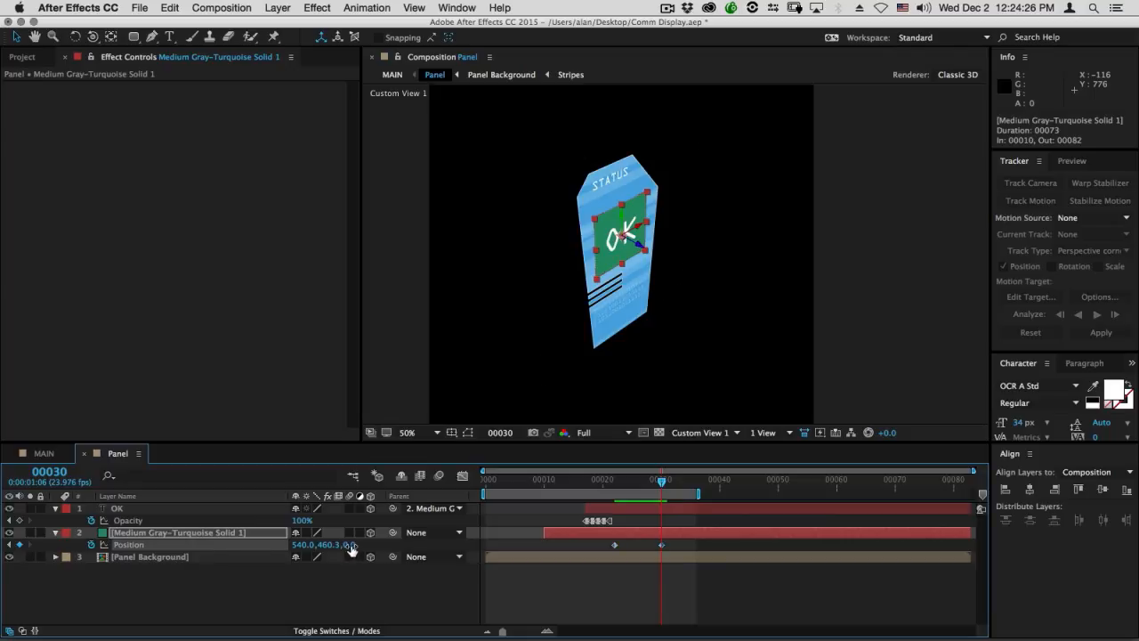
{"action": "left_click_drag", "start_coordinate": [349, 549], "coordinate": [237, 556]}
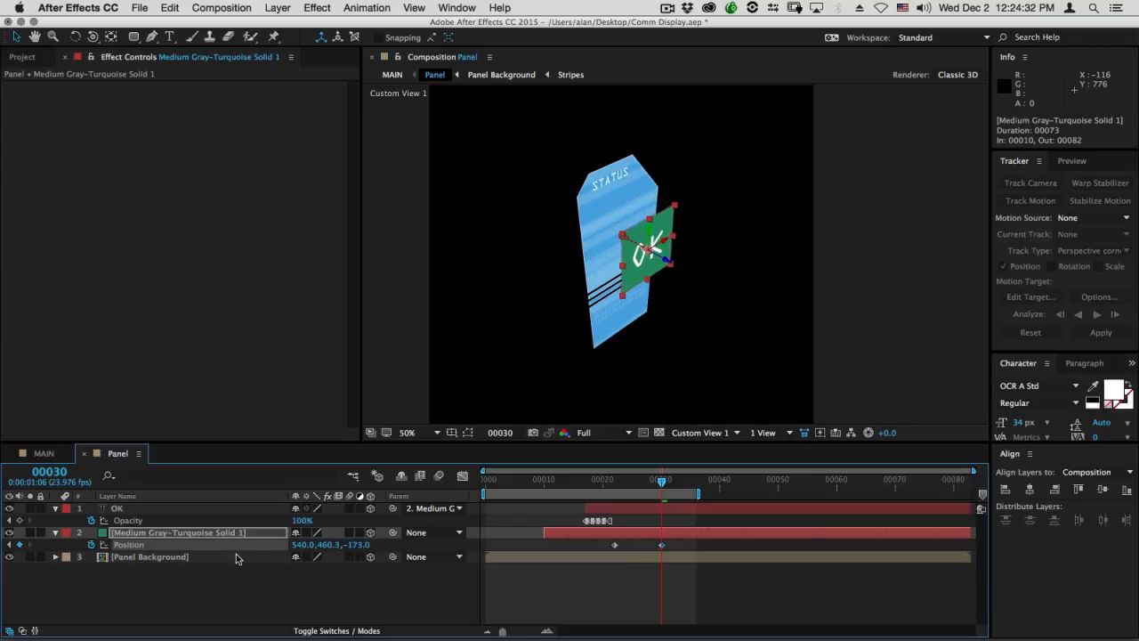
Apply Easy Ease to both position keyframes of the green solid and preview its forward movement before and after.
{"action": "key", "text": "space"}
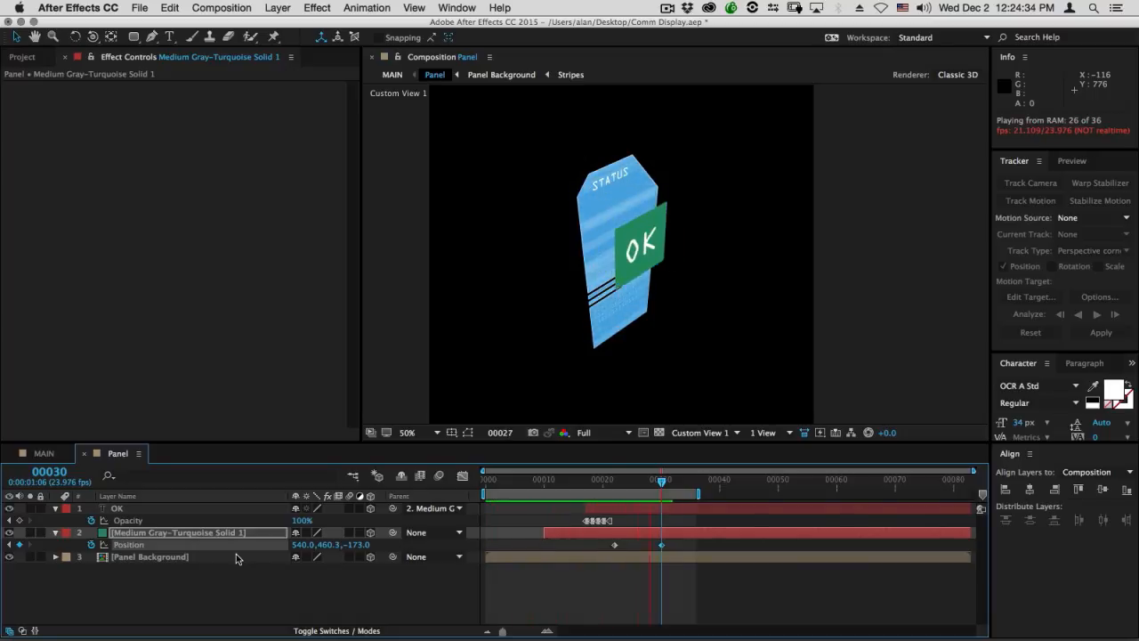
{"action": "key", "text": "space"}
{"action": "left_click_drag", "start_coordinate": [681, 544], "coordinate": [603, 549]}
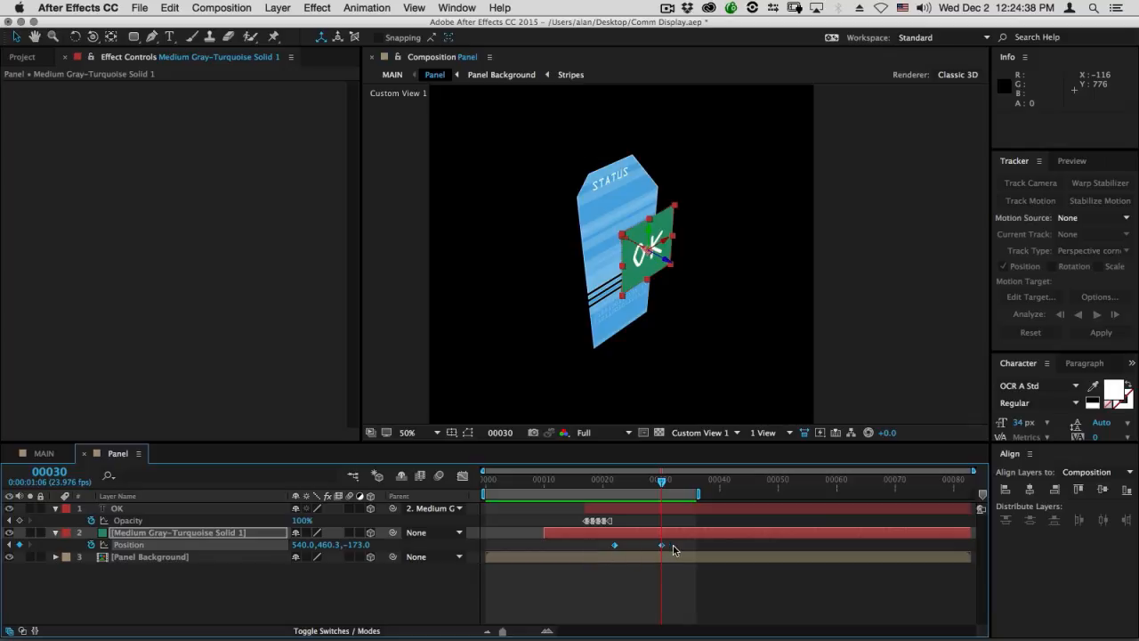
{"action": "key", "text": "F9"}
{"action": "key", "text": "space"}
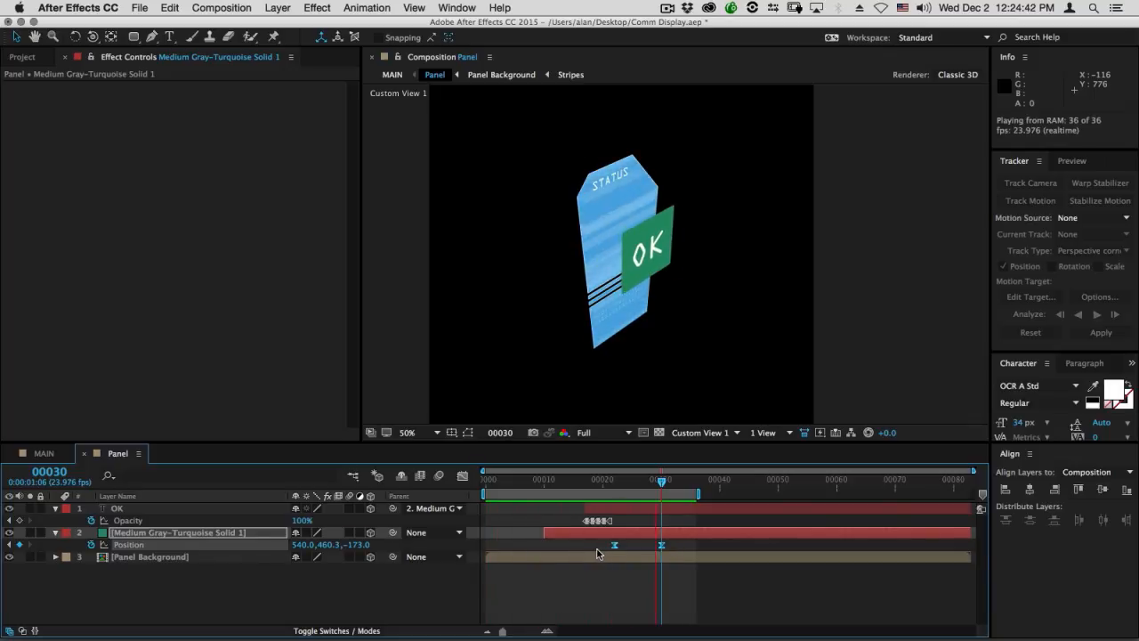
{"action": "key", "text": "space"}
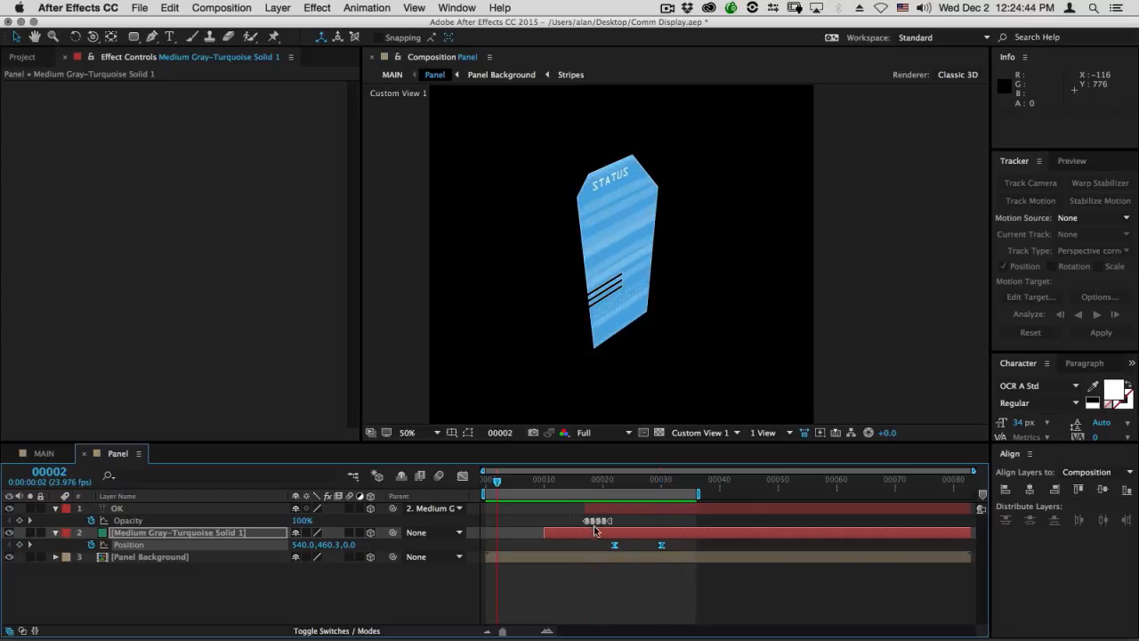
Set the green solid's Z position at frame 30 to -133 and preview the movement.
{"action": "left_click", "coordinate": [661, 483]}
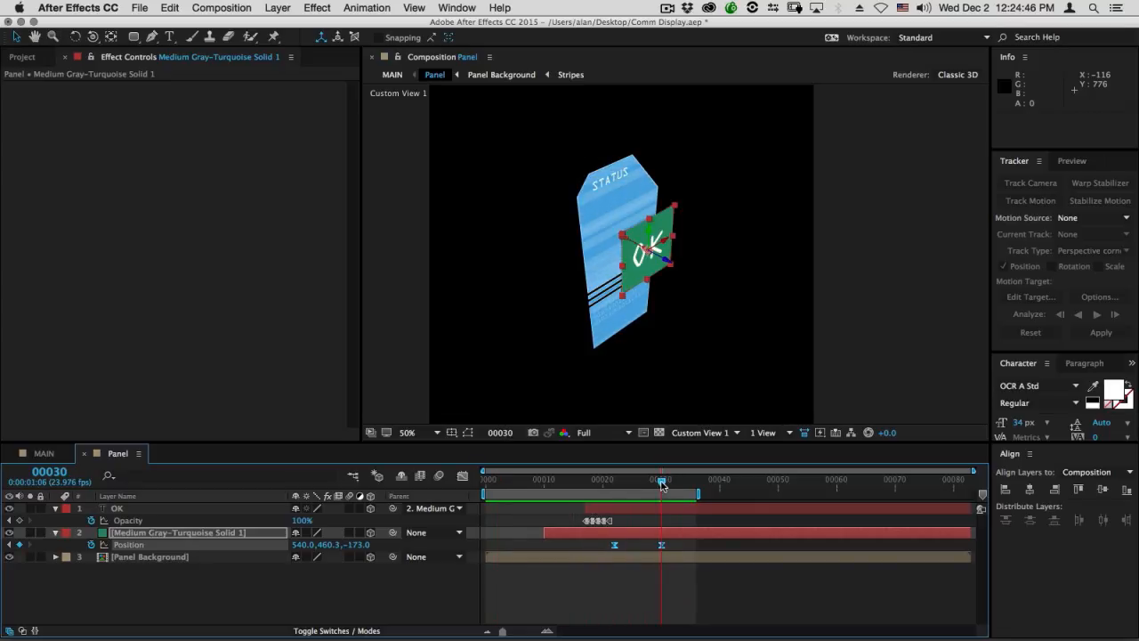
{"action": "left_click", "coordinate": [221, 582]}
{"action": "left_click_drag", "start_coordinate": [354, 544], "coordinate": [386, 550]}
{"action": "key", "text": "space"}
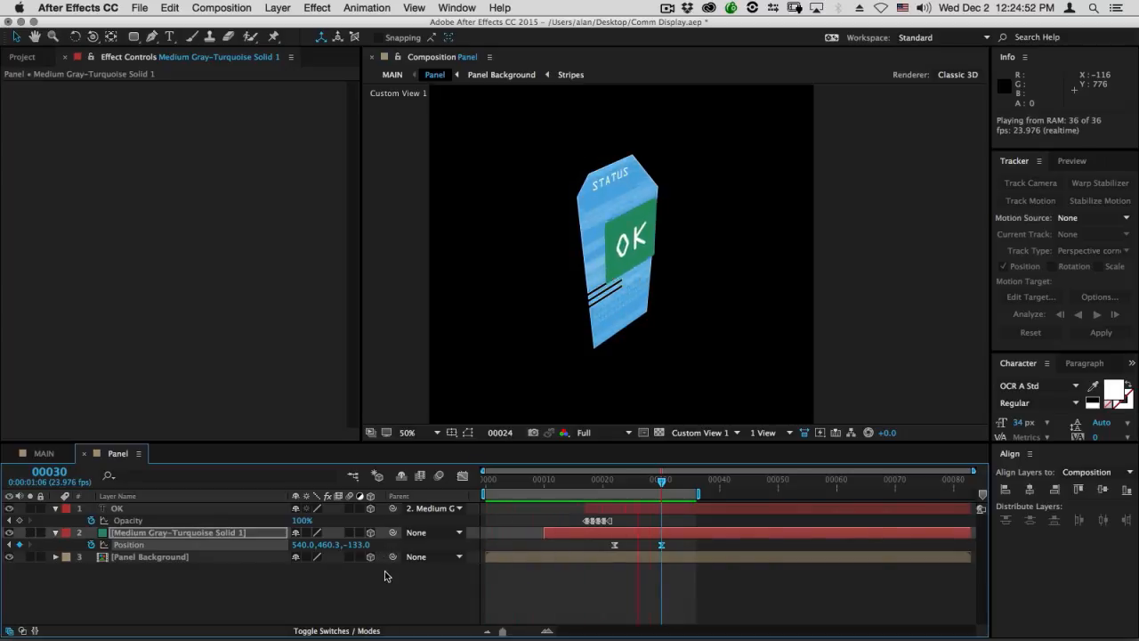
At frame 22, reveal the green solid's opacity and set the layer's blending mode to Screen.
{"action": "key", "text": "space"}
{"action": "left_click", "coordinate": [614, 481]}
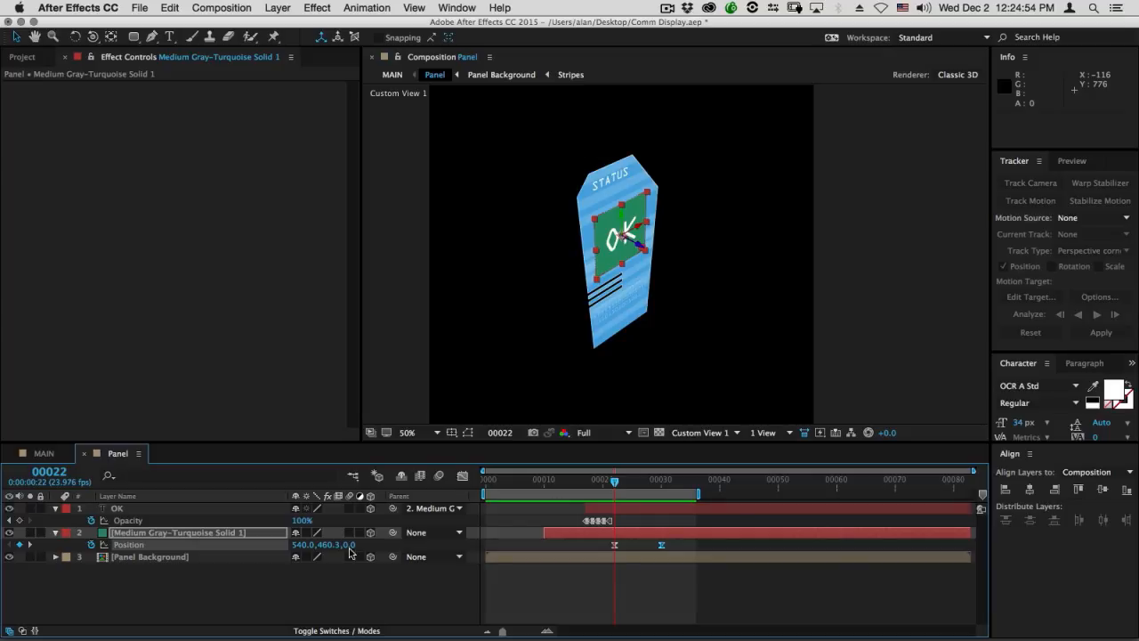
{"action": "left_click", "coordinate": [192, 533]}
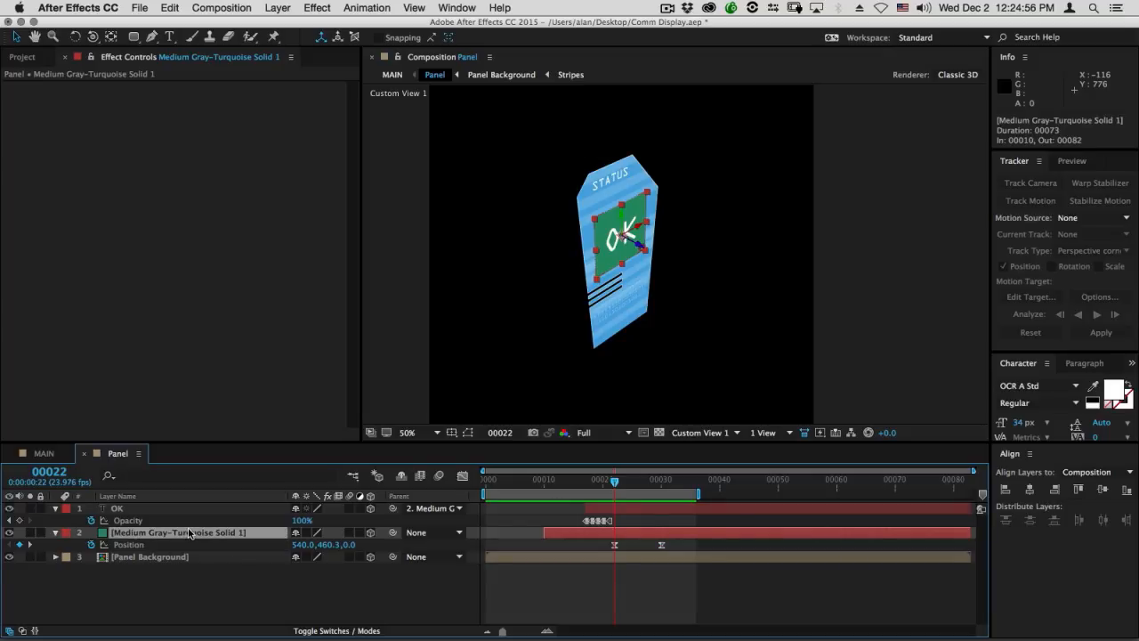
{"action": "key", "text": "shift+t"}
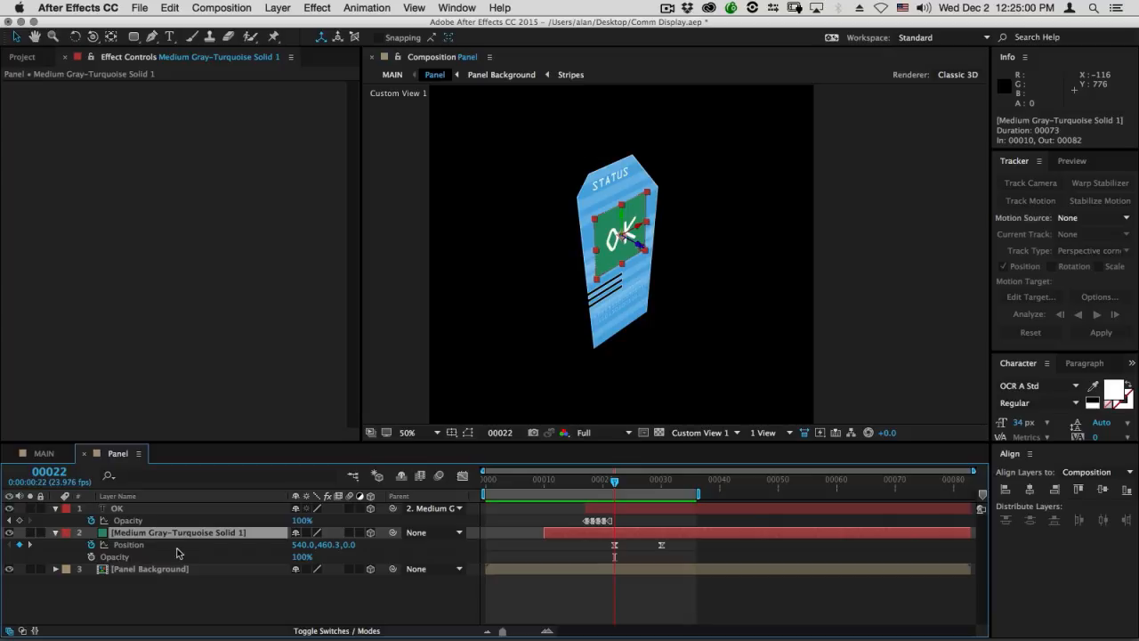
{"action": "mouse_move", "coordinate": [616, 486]}
{"action": "left_mouse_down"}
{"action": "mouse_move", "coordinate": [662, 485]}
{"action": "mouse_move", "coordinate": [615, 487]}
{"action": "left_mouse_up"}
{"action": "key", "text": "F4"}
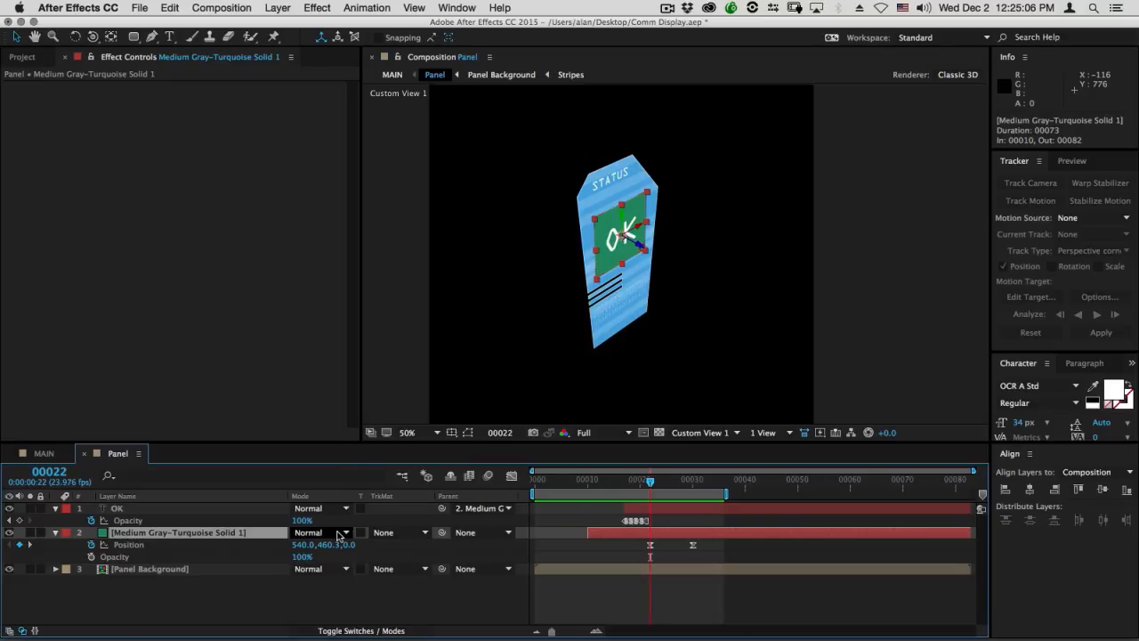
{"action": "left_click", "coordinate": [312, 533]}
{"action": "left_click", "coordinate": [341, 229]}
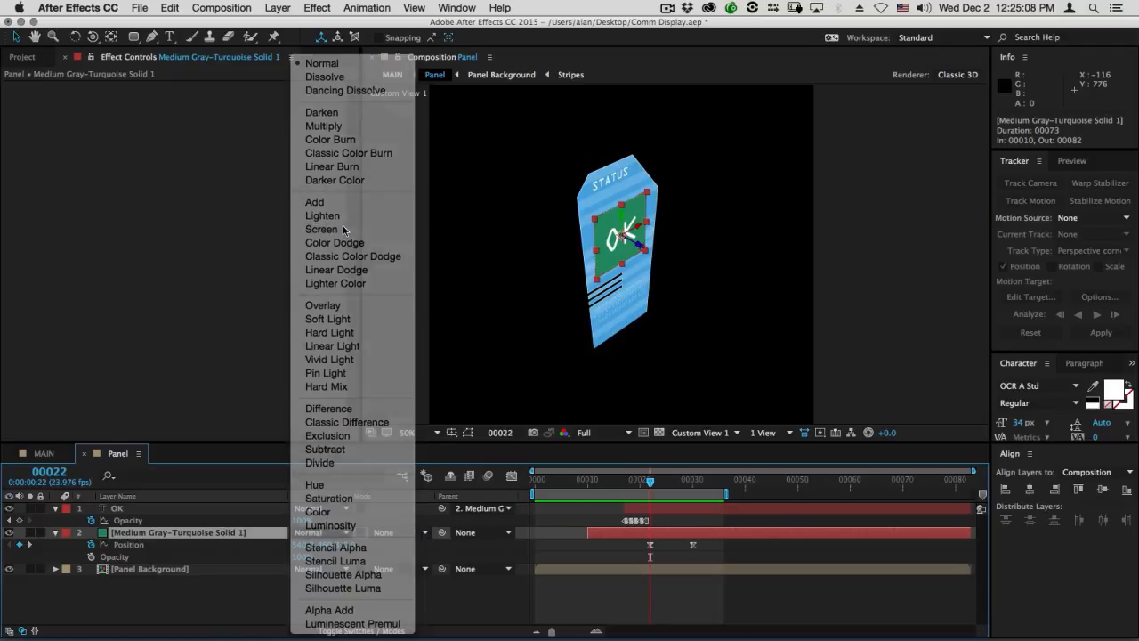
Preview the Screen-blended green solid, go to frame 27 and view the Panel composition through the Active Camera.
{"action": "key", "text": "space"}
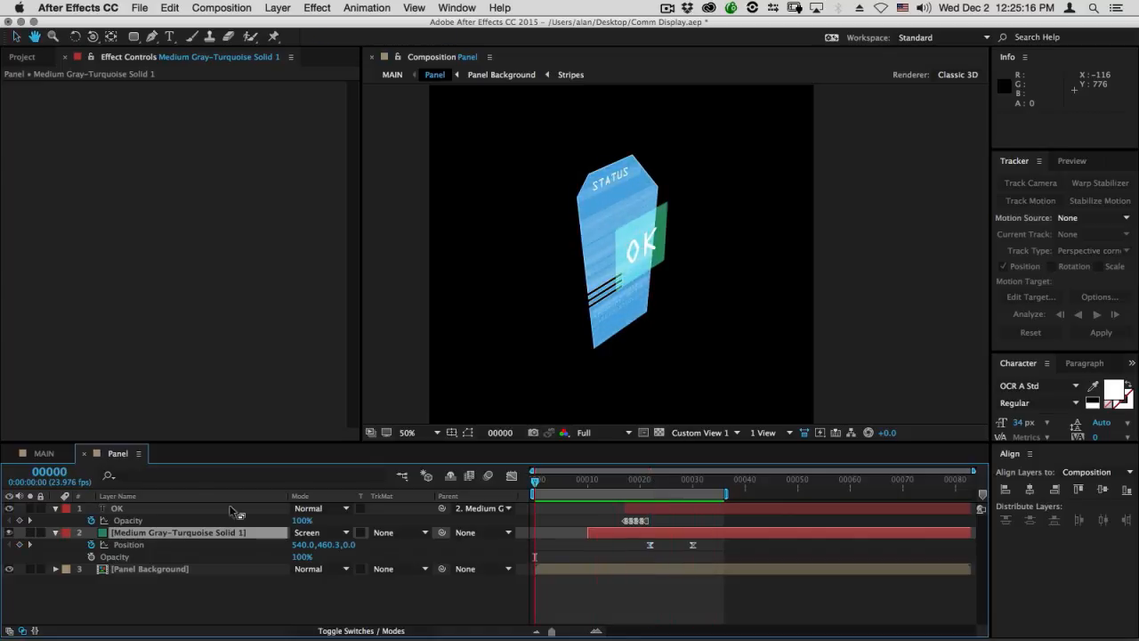
{"action": "key", "text": "space"}
{"action": "left_click_drag", "start_coordinate": [625, 483], "coordinate": [675, 482]}
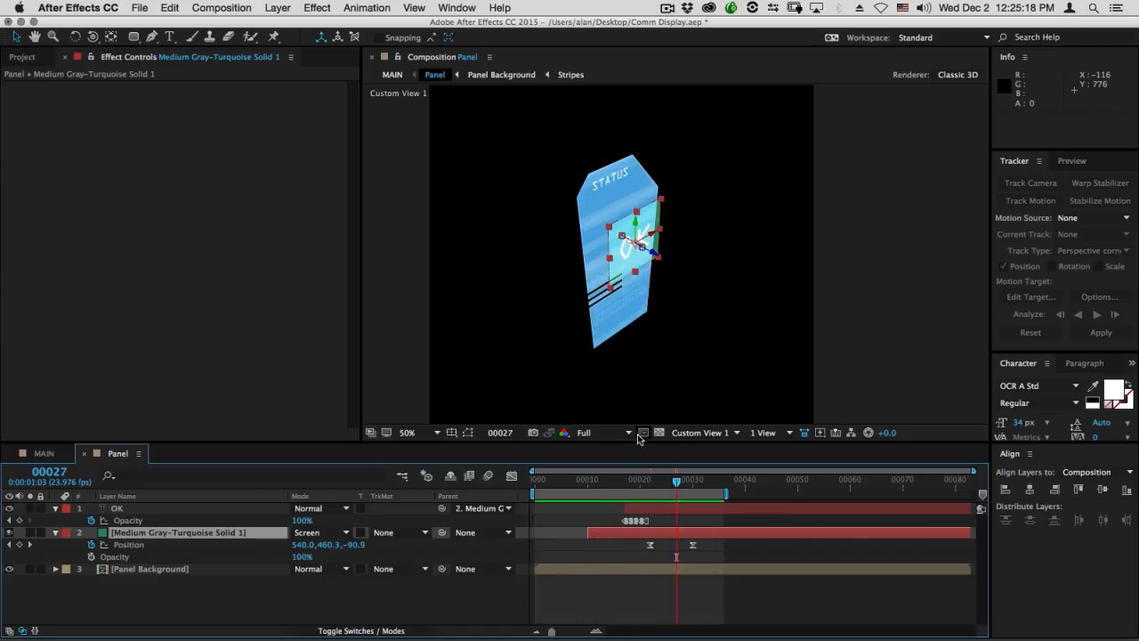
{"action": "left_click", "coordinate": [700, 432]}
{"action": "left_click", "coordinate": [705, 448]}
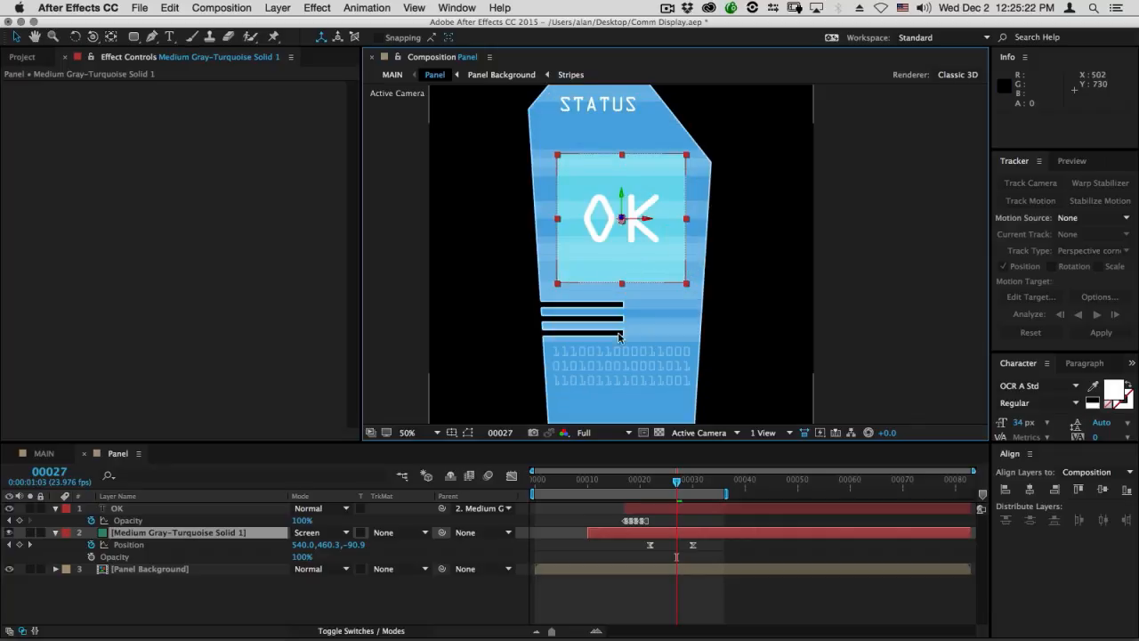
{"action": "key", "text": "comma"}
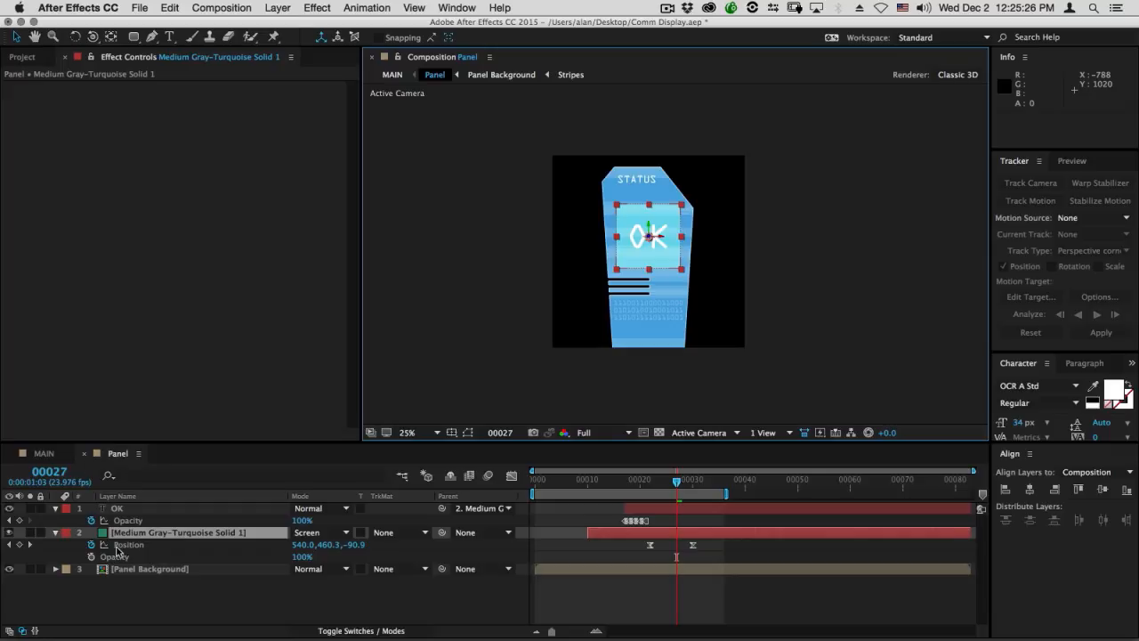
In the Panel Background composition, add a comp-size green solid of 1080 x 1080 px above the binary text layer.
{"action": "double_click", "coordinate": [146, 569]}
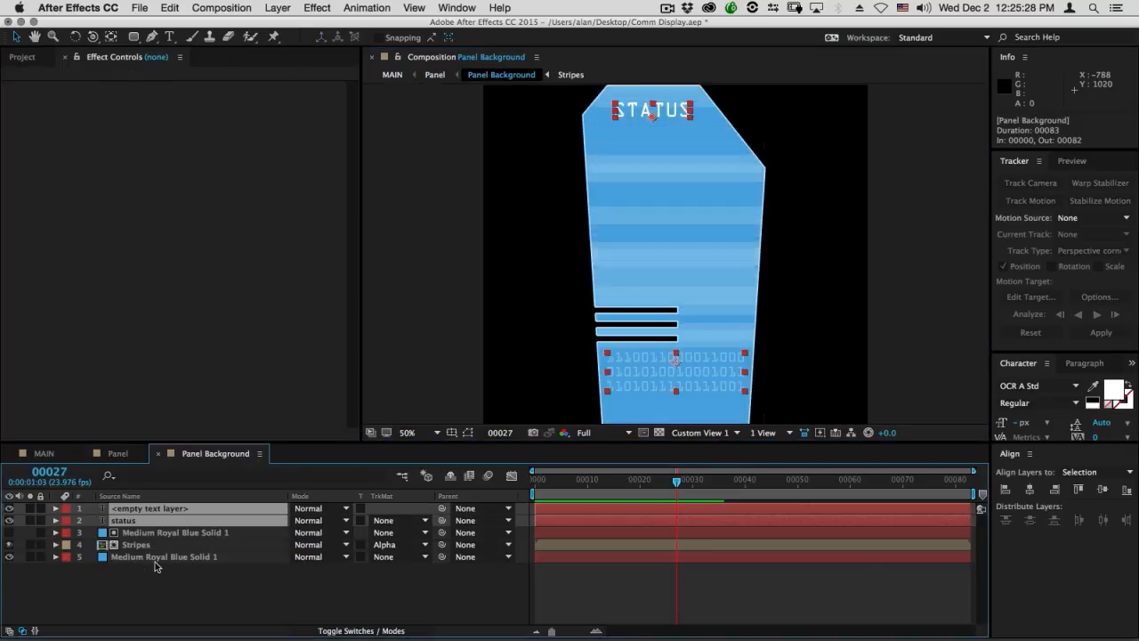
{"action": "left_click", "coordinate": [174, 508]}
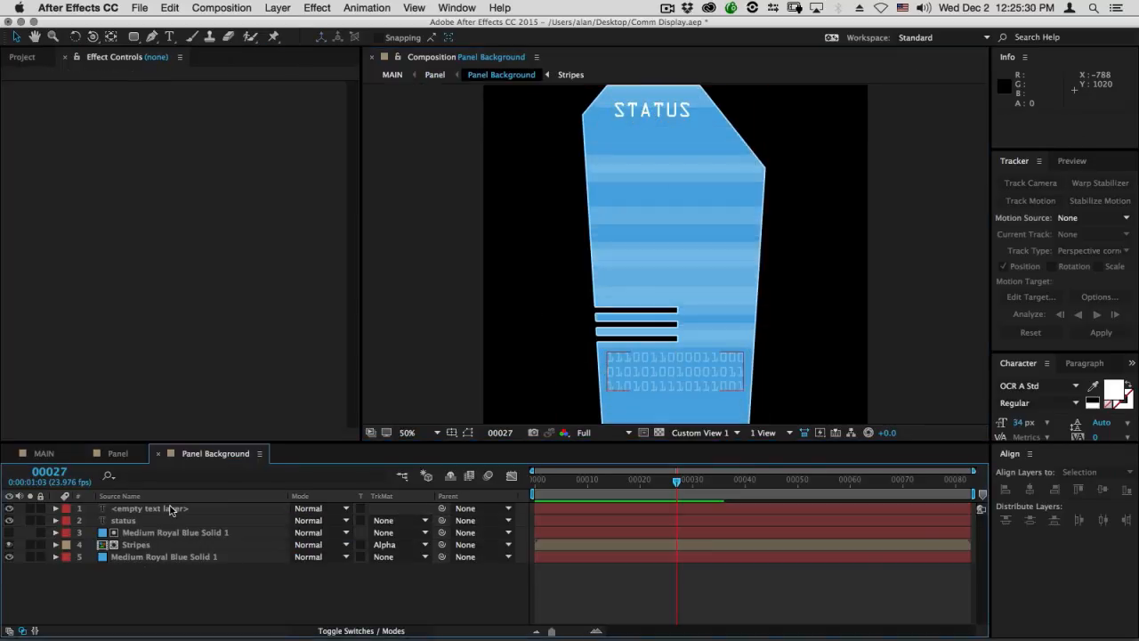
{"action": "key", "text": "super+y"}
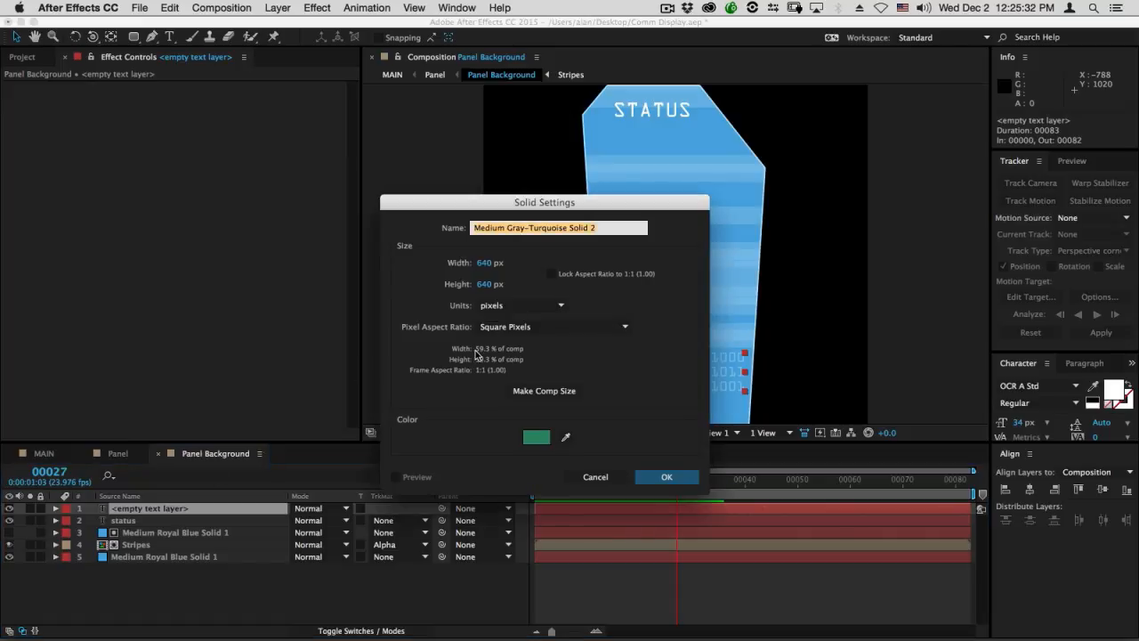
{"action": "left_click", "coordinate": [543, 391]}
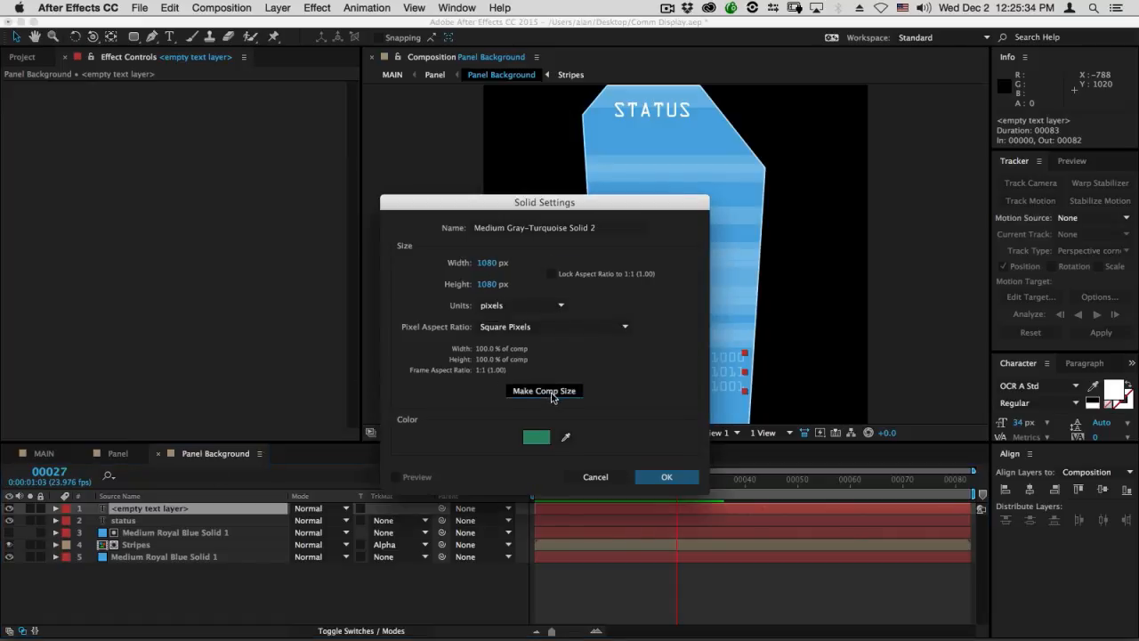
{"action": "left_click", "coordinate": [667, 477]}
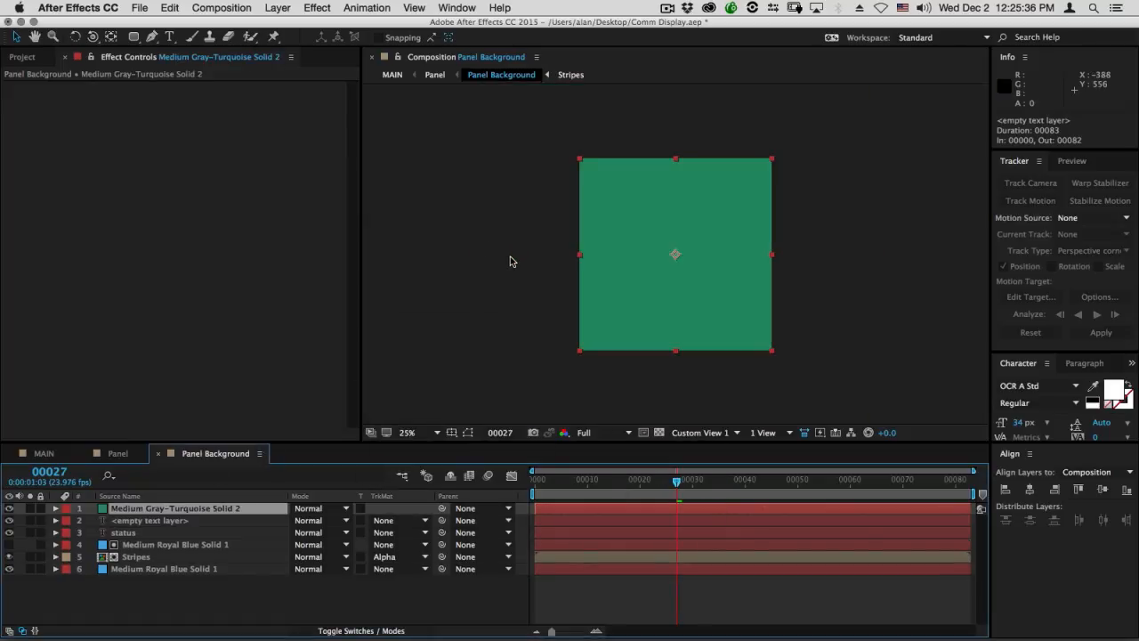
Mask the new solid with a large rectangle ending just above the composition's bottom edge and set its blending mode to Stencil Alpha.
{"action": "left_click_drag", "start_coordinate": [133, 37], "coordinate": [174, 36]}
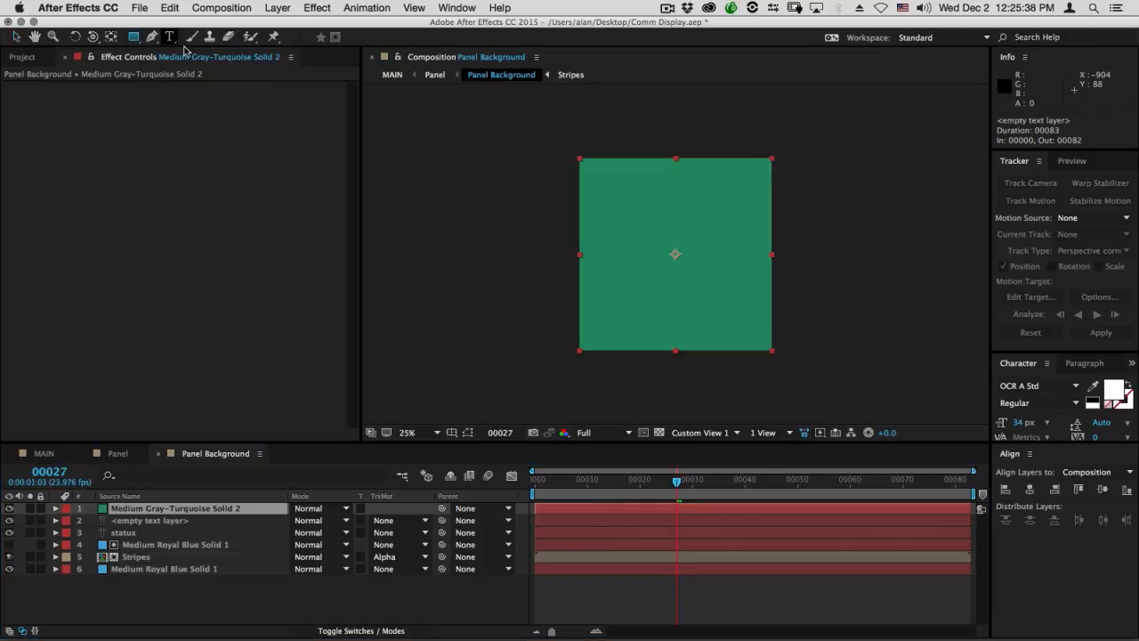
{"action": "key", "text": "comma"}
{"action": "left_click_drag", "start_coordinate": [528, 122], "coordinate": [831, 291]}
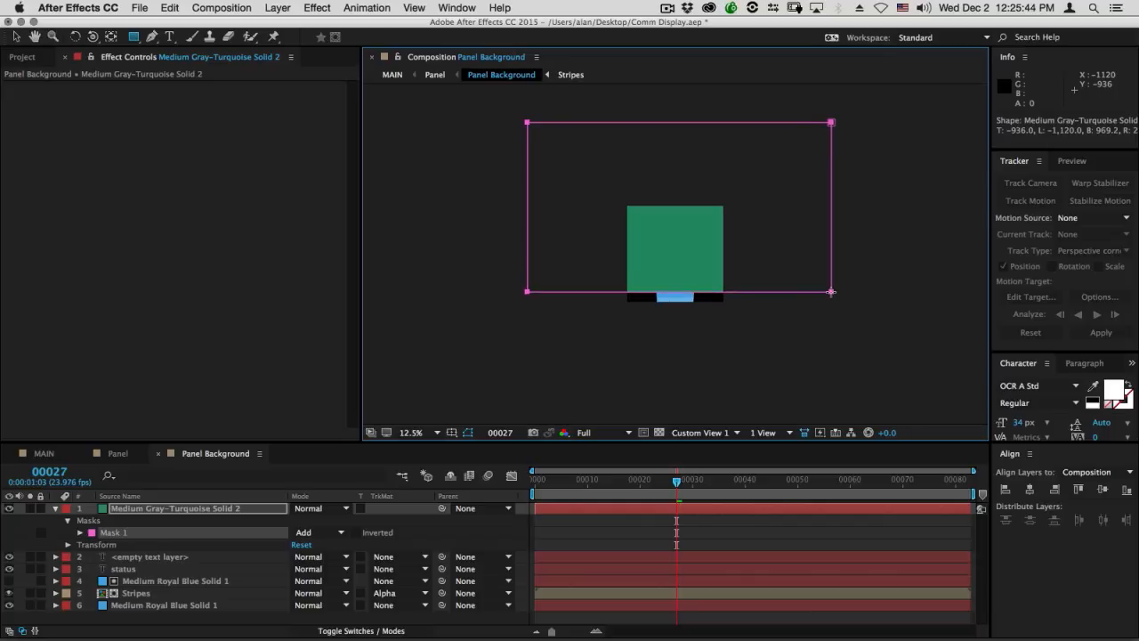
{"action": "left_click", "coordinate": [322, 509]}
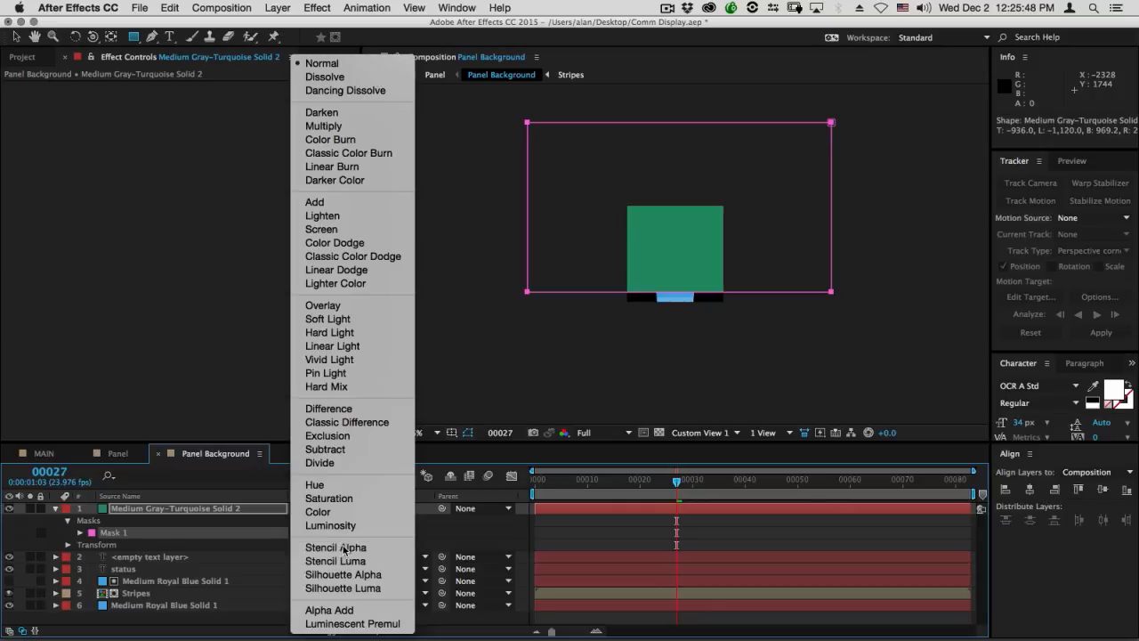
{"action": "left_click", "coordinate": [338, 546]}
{"action": "scroll", "coordinate": [615, 264], "scroll_direction": "up", "scroll_amount": 1}
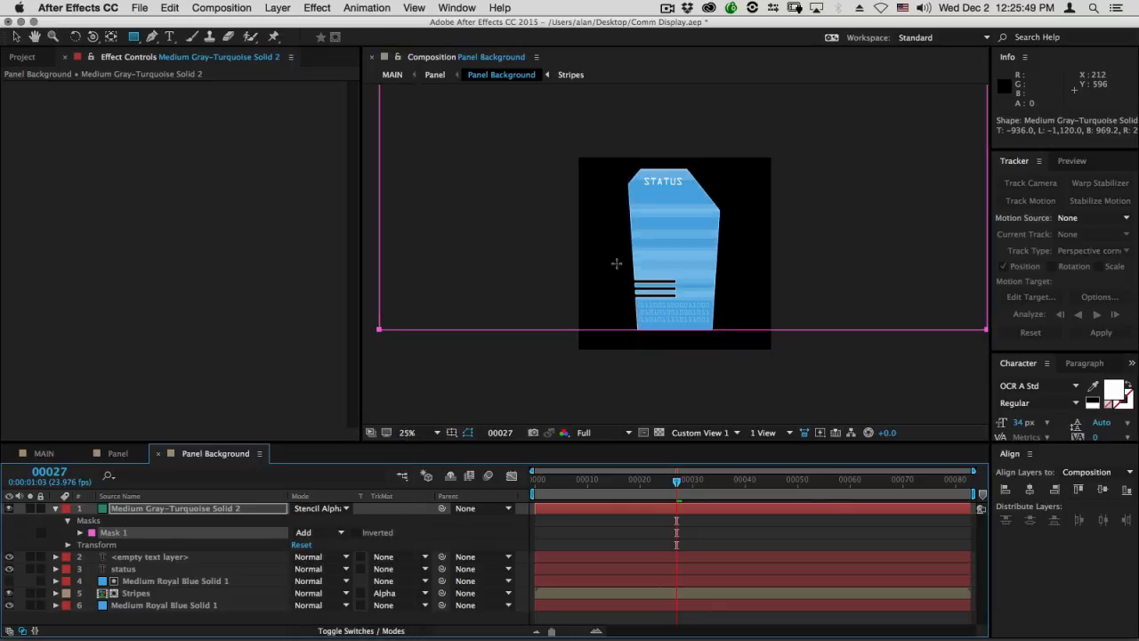
Deselect the stencil solid's mask, collapse the layer's properties and hide mask outlines in the composition view.
{"action": "left_click", "coordinate": [145, 509]}
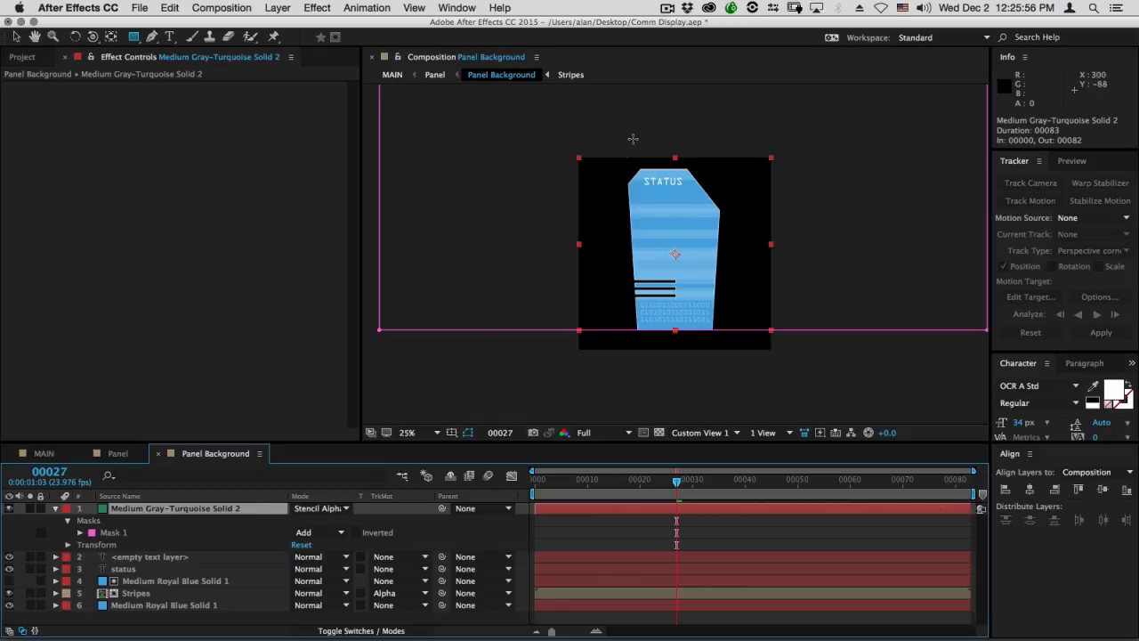
{"action": "key", "text": "v"}
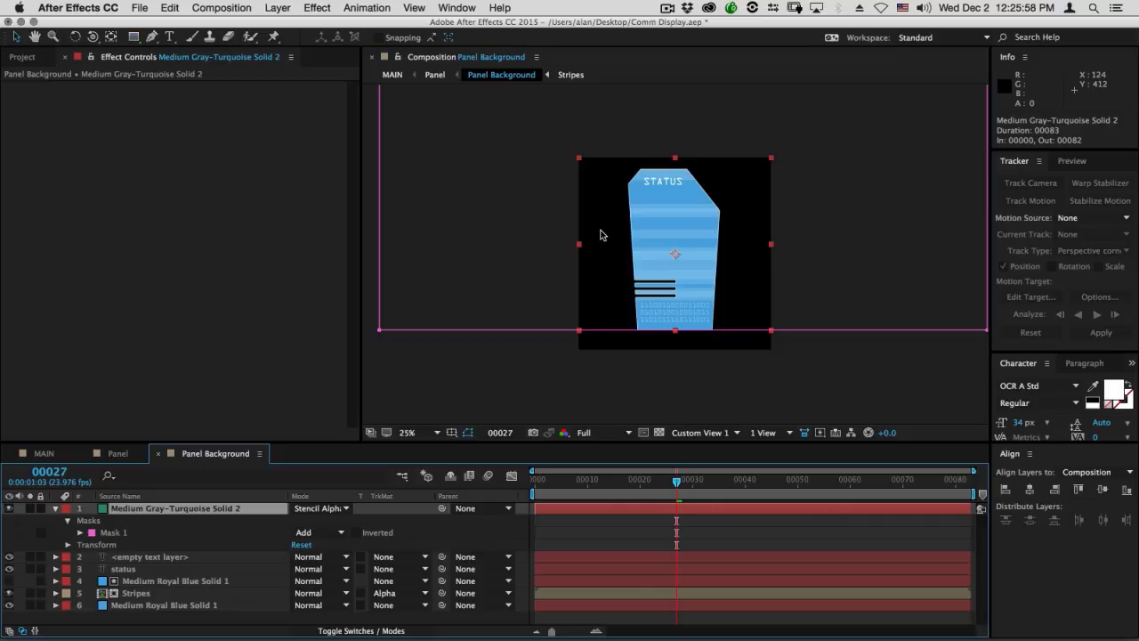
{"action": "left_click", "coordinate": [55, 511]}
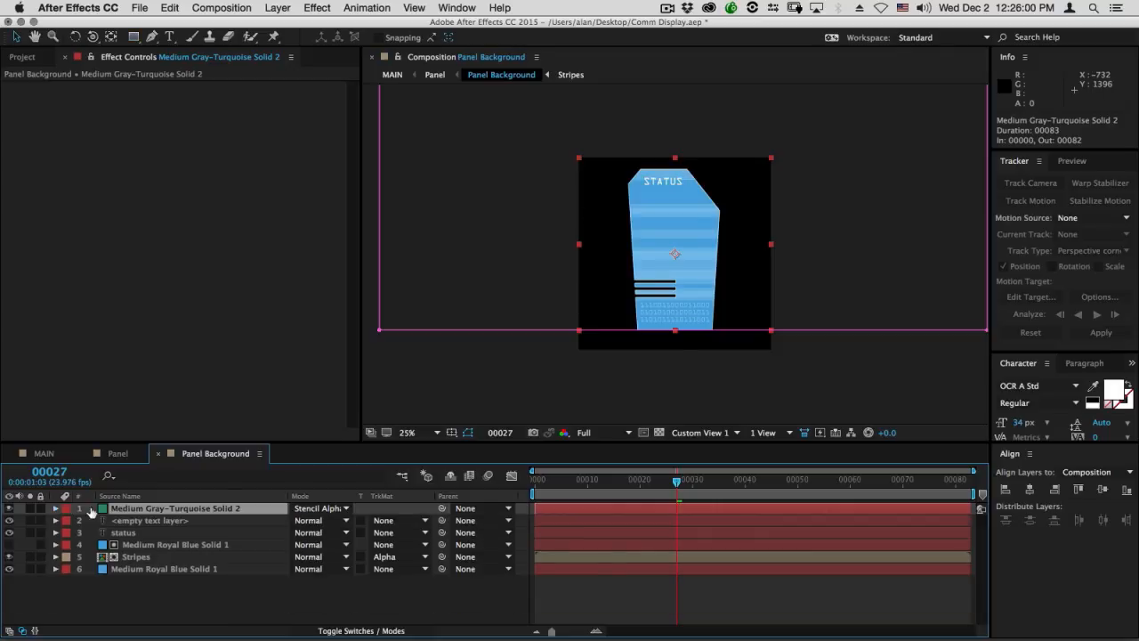
{"action": "left_click", "coordinate": [468, 432]}
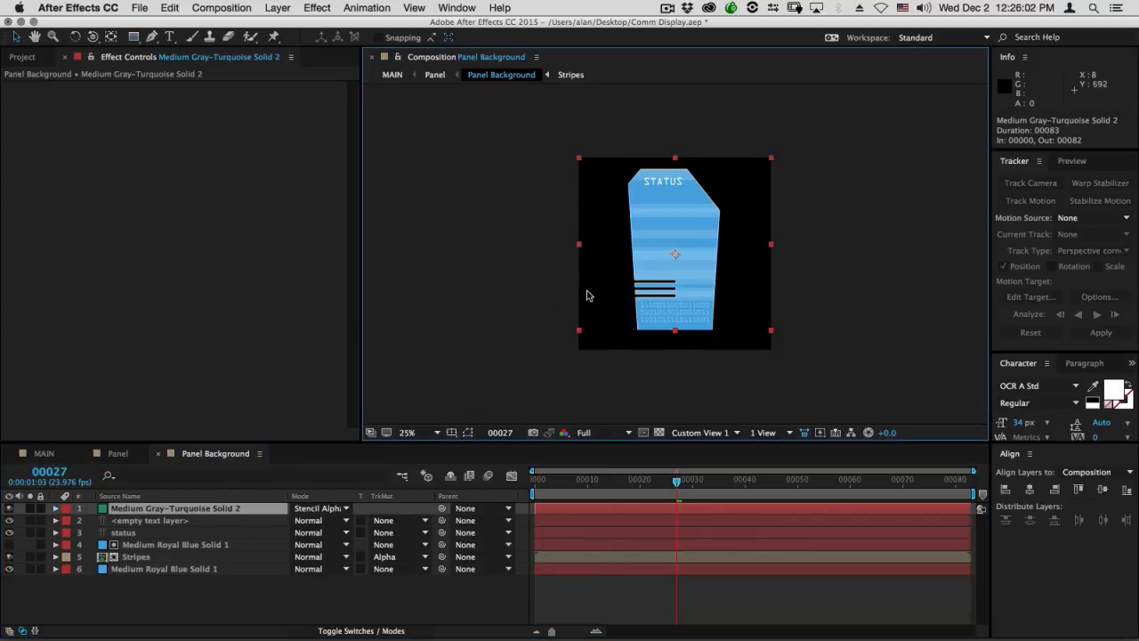
Feather the stencil solid's mask by 151 pixels and check the panel's faded lower edge against the transparency grid.
{"action": "left_click", "coordinate": [207, 510]}
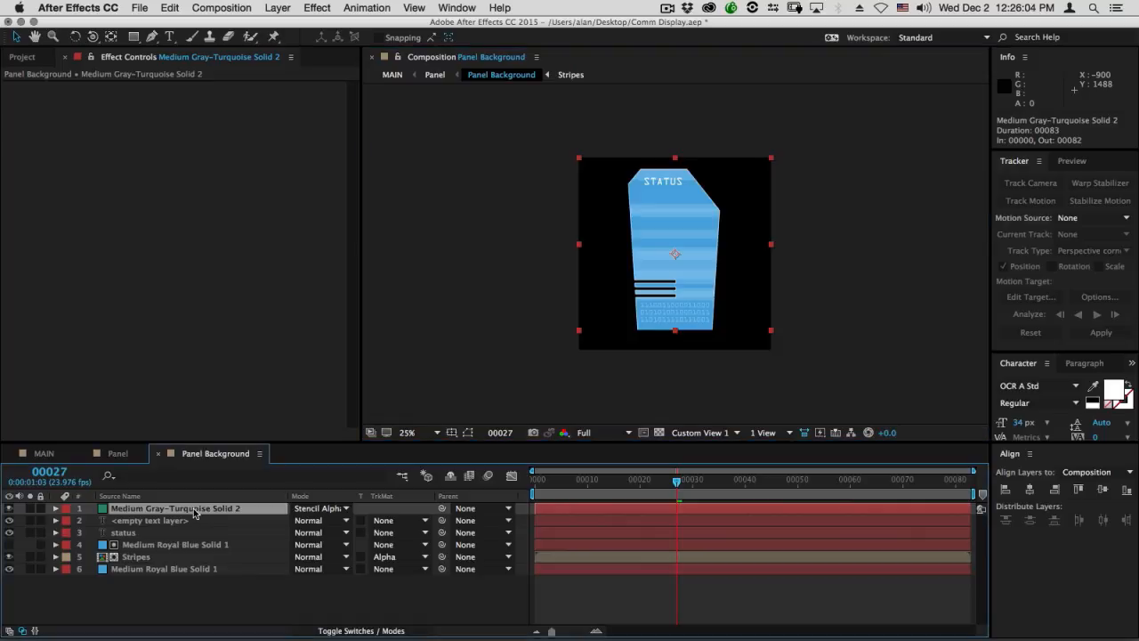
{"action": "key", "text": "m"}
{"action": "key", "text": "m"}
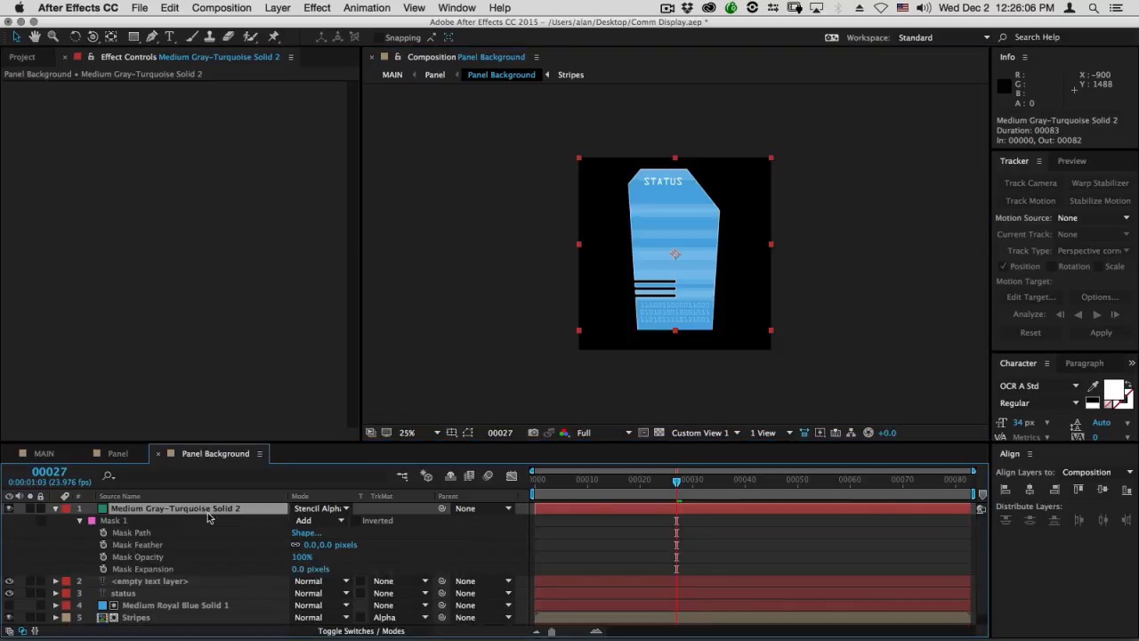
{"action": "left_click_drag", "start_coordinate": [313, 549], "coordinate": [406, 535]}
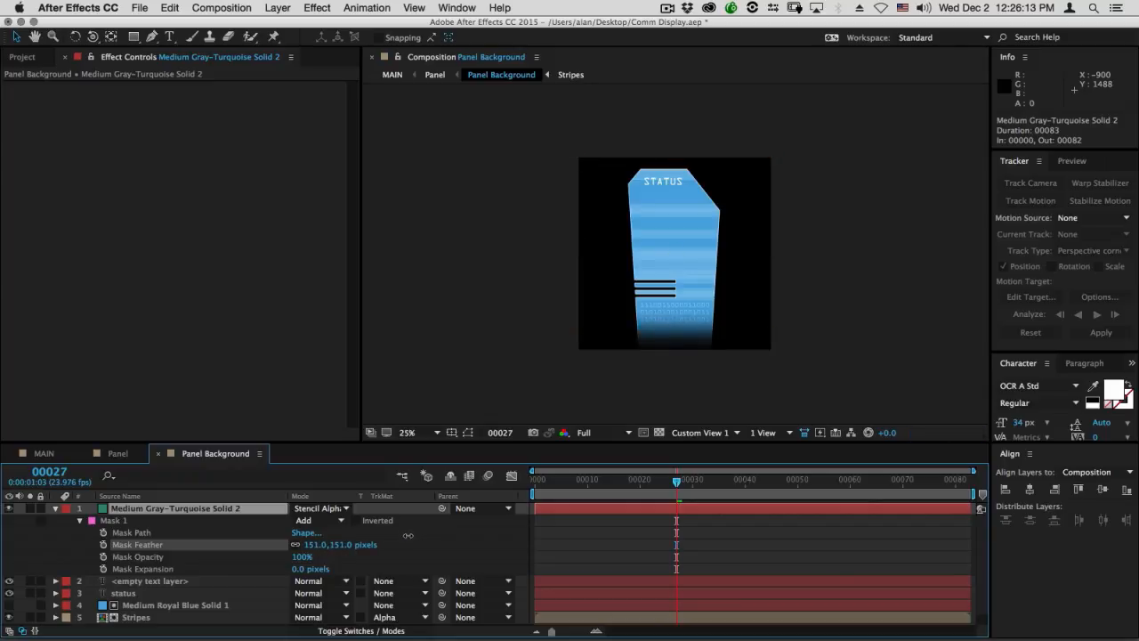
{"action": "left_click", "coordinate": [658, 432]}
{"action": "left_click", "coordinate": [659, 433]}
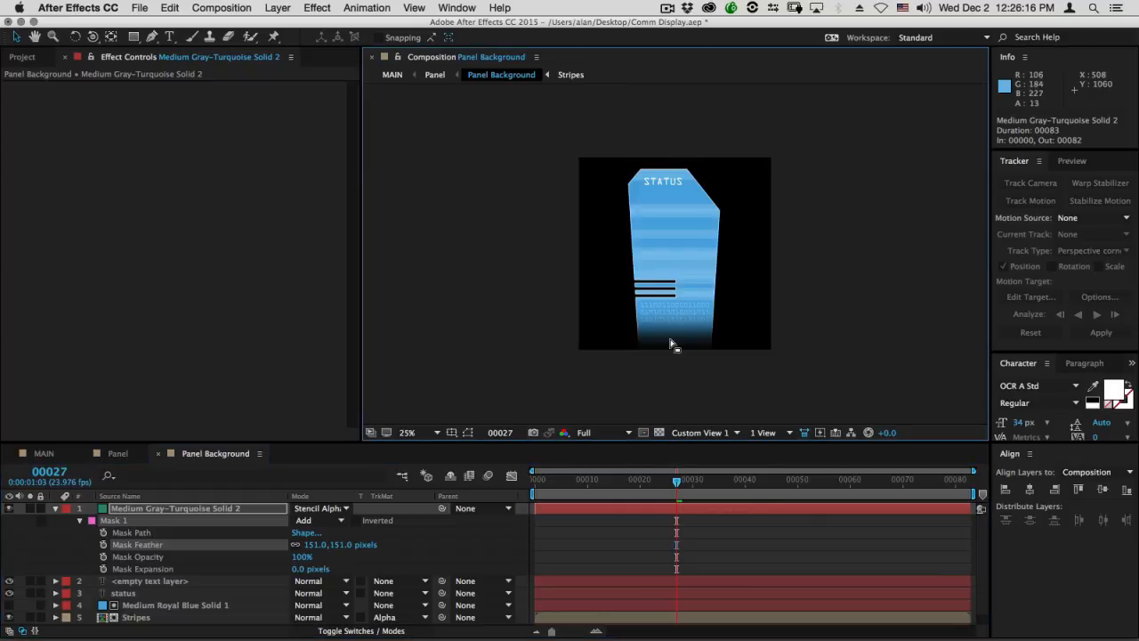
Close the Panel Background and Panel timelines and make the Panel layer visible in the MAIN composition.
{"action": "left_click", "coordinate": [55, 508]}
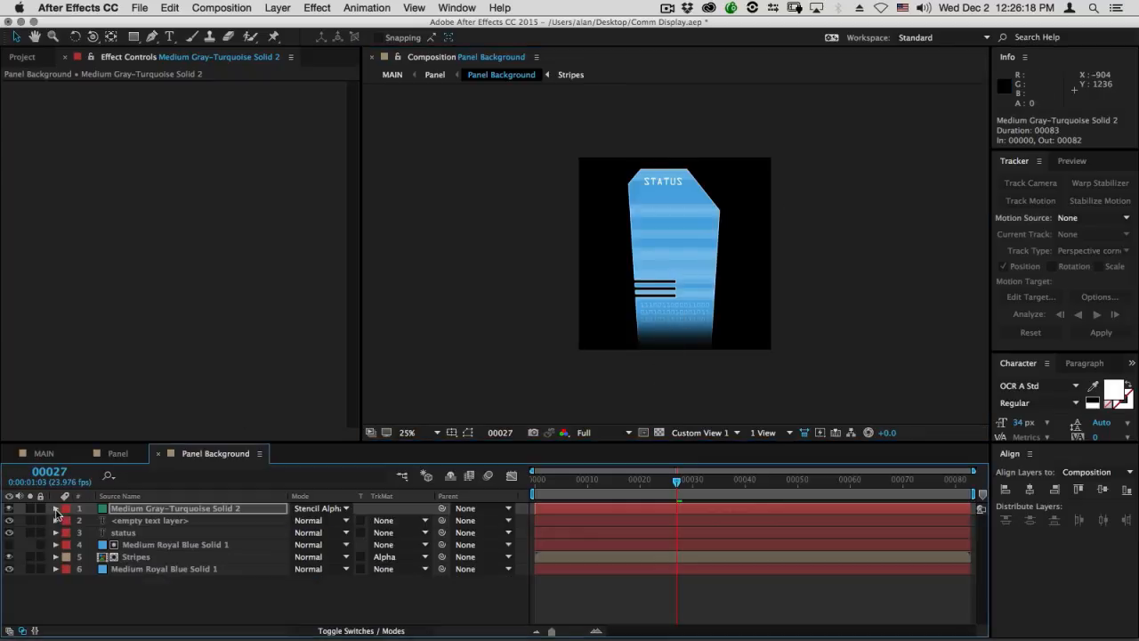
{"action": "left_click", "coordinate": [139, 618]}
{"action": "left_click", "coordinate": [159, 456]}
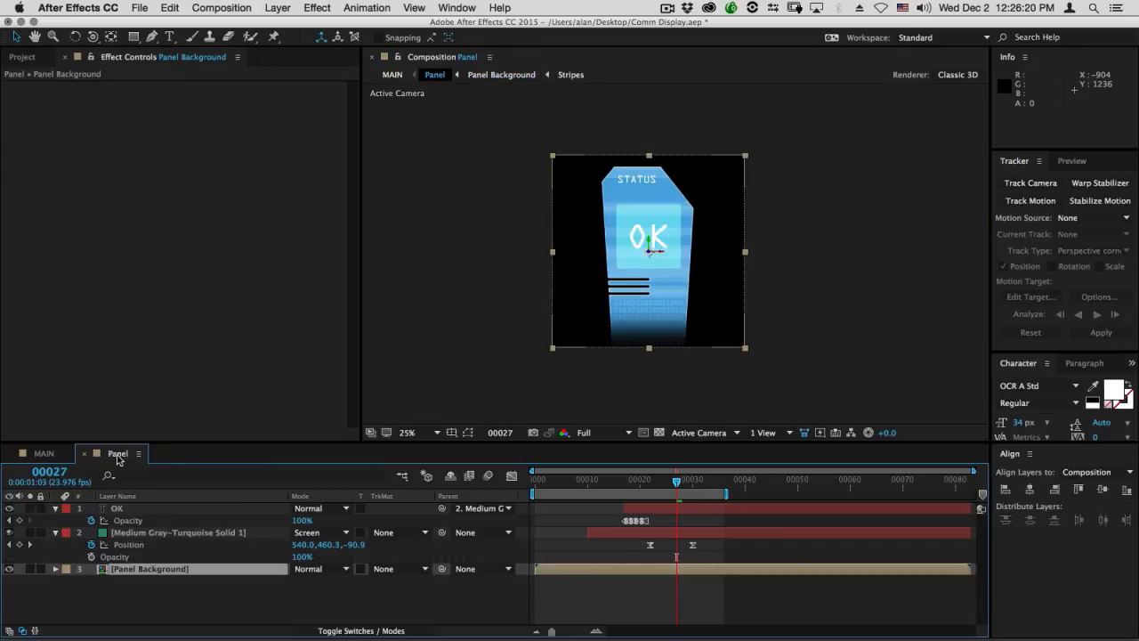
{"action": "left_click", "coordinate": [86, 455]}
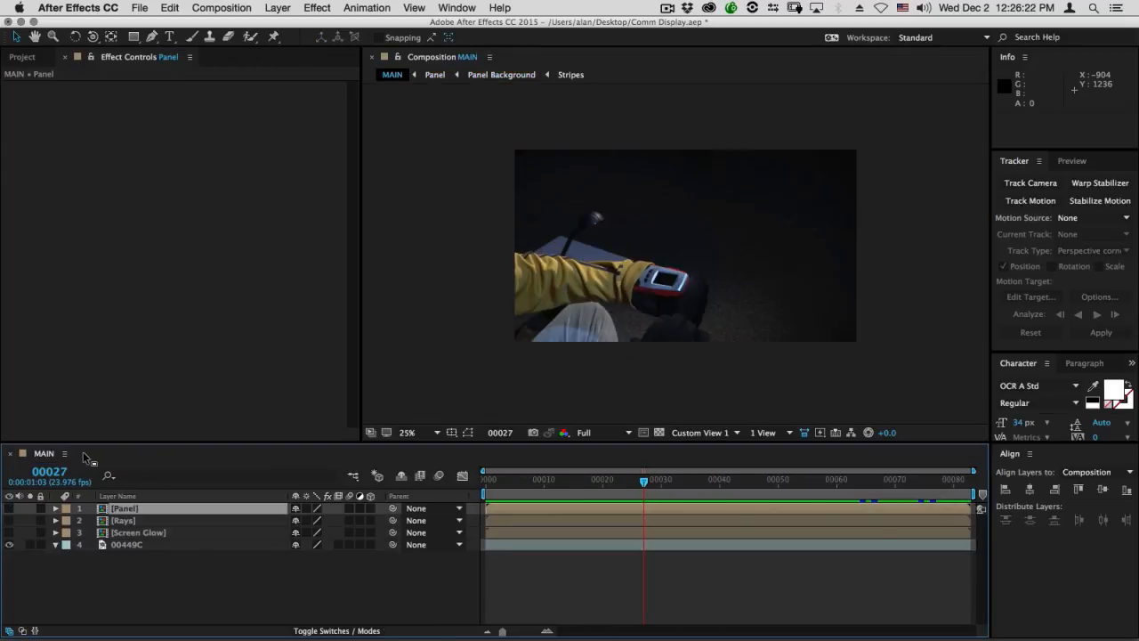
{"action": "left_click", "coordinate": [10, 509]}
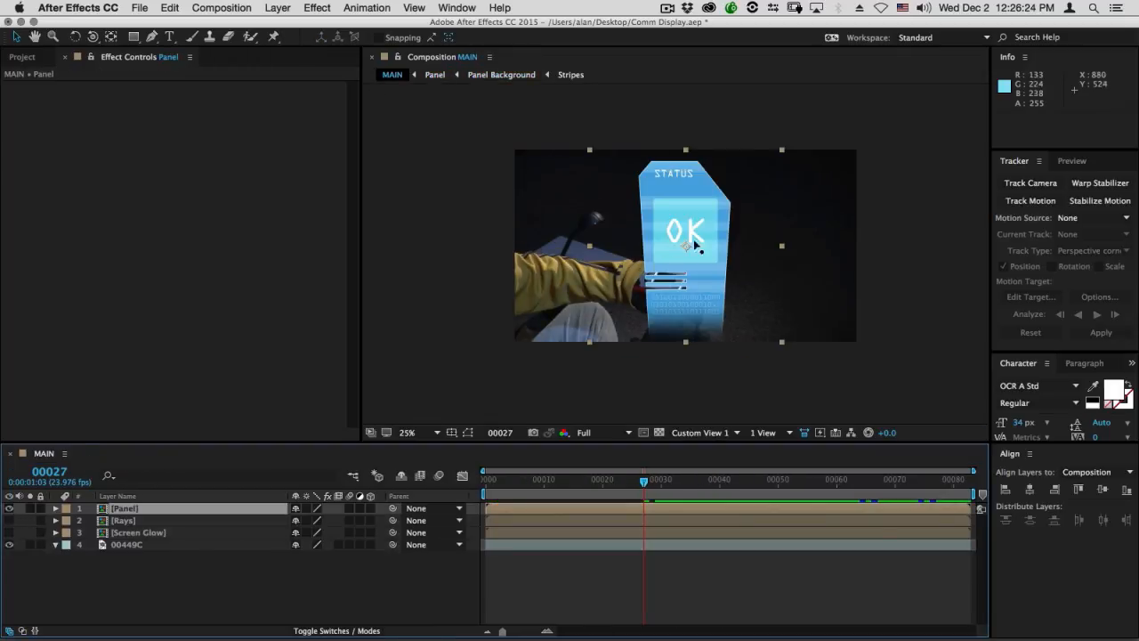
Scrub MAIN to frame 21, make the Panel layer 3D and view the composition through the Active Camera.
{"action": "key", "text": "period"}
{"action": "key", "text": "comma"}
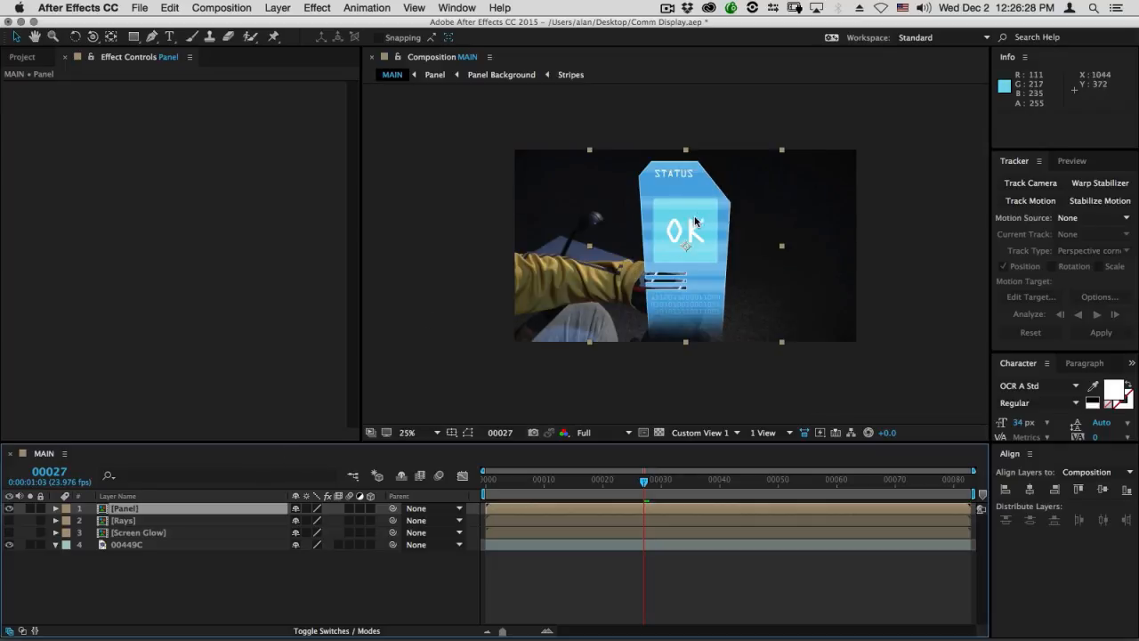
{"action": "left_click_drag", "start_coordinate": [577, 485], "coordinate": [610, 488]}
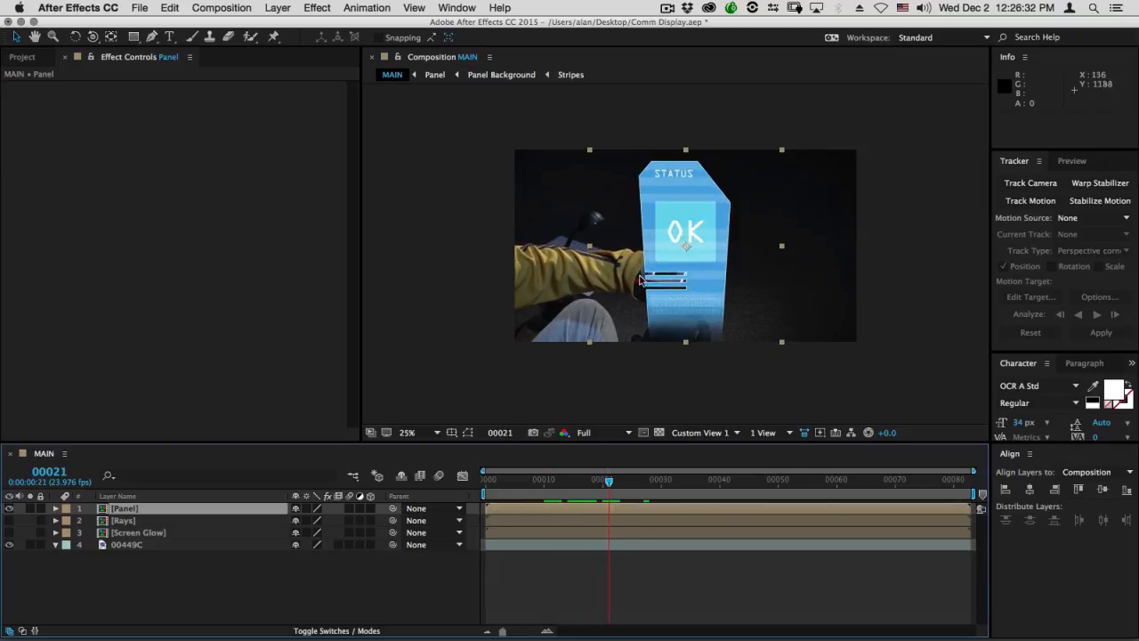
{"action": "left_click", "coordinate": [372, 508]}
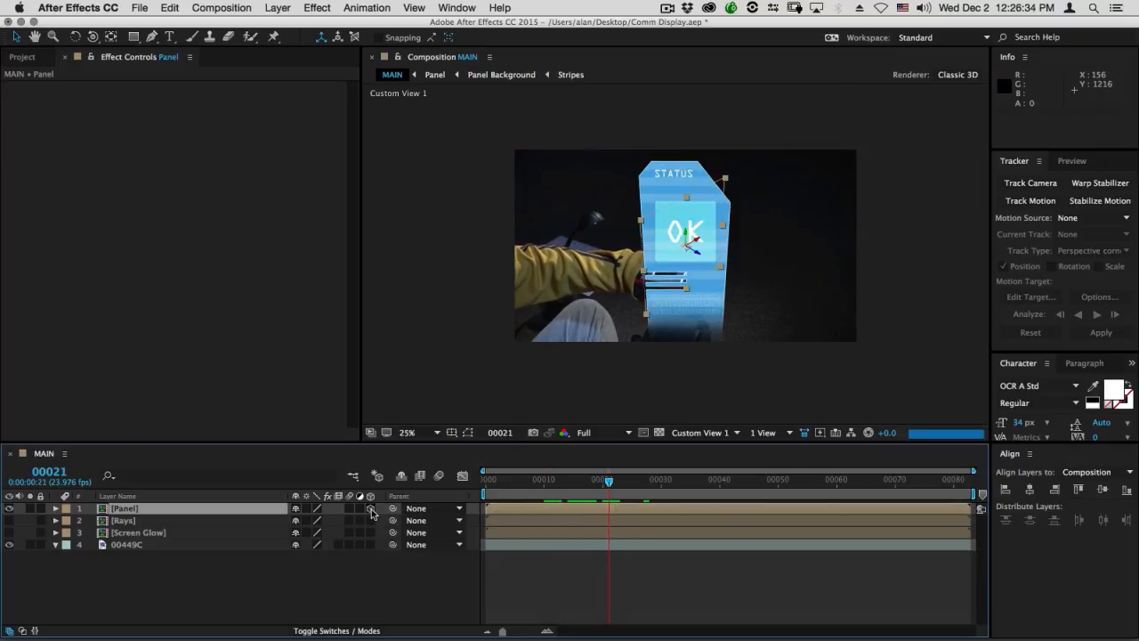
{"action": "left_click", "coordinate": [700, 433]}
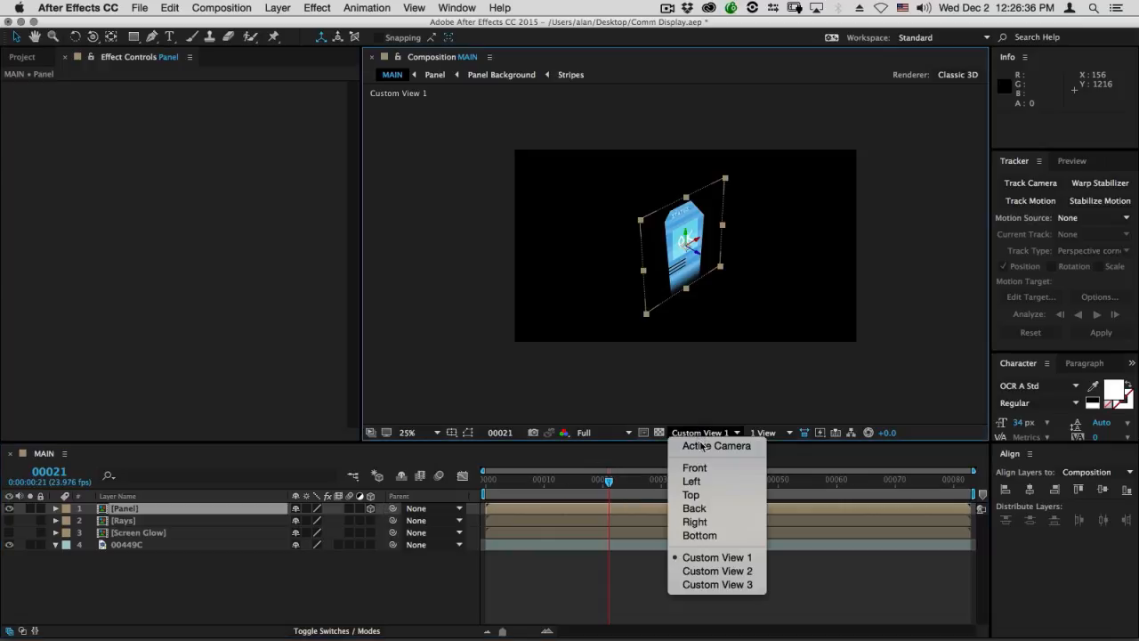
{"action": "left_click", "coordinate": [712, 445]}
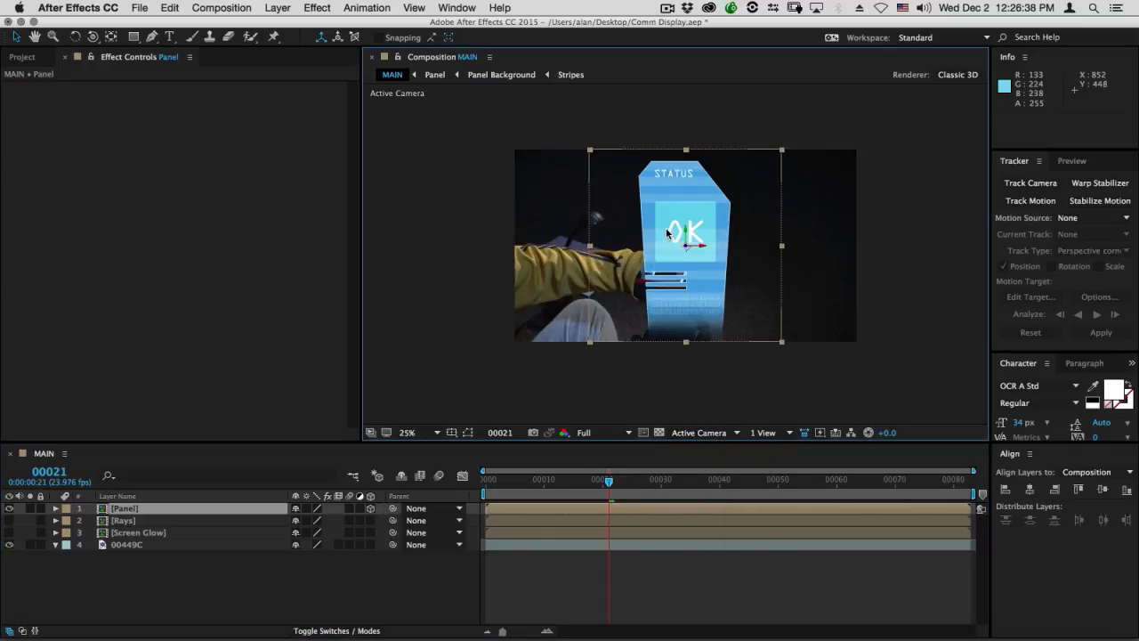
Rotate the Panel layer to 60° around its Y axis and check how it looks from the side up to frame 34.
{"action": "key", "text": "w"}
{"action": "left_click_drag", "start_coordinate": [689, 237], "coordinate": [675, 240]}
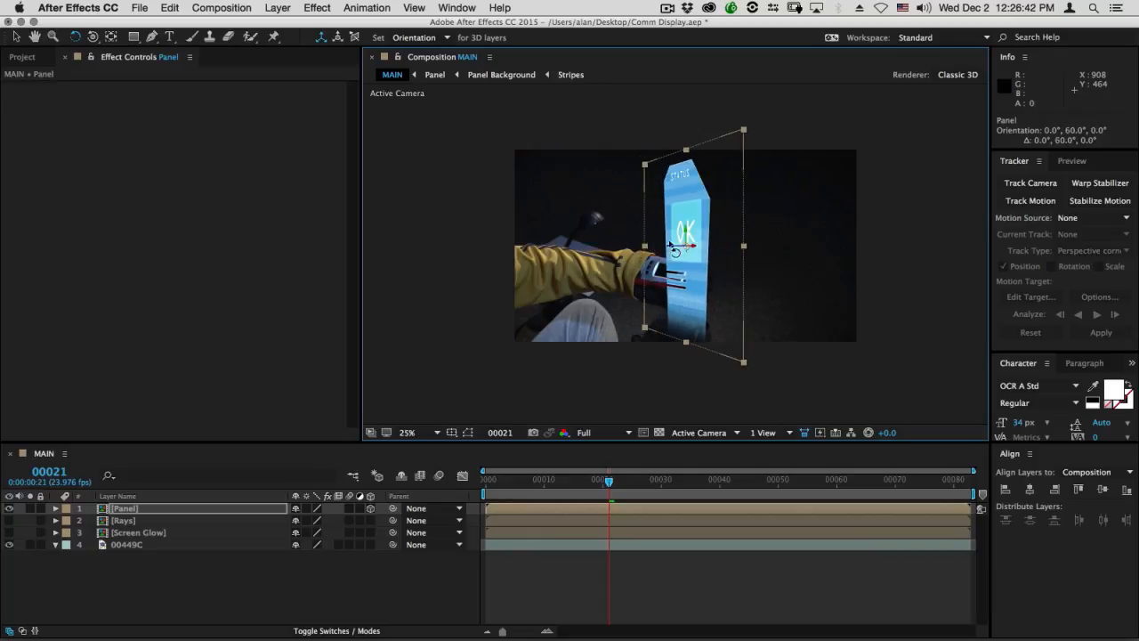
{"action": "key", "text": "space"}
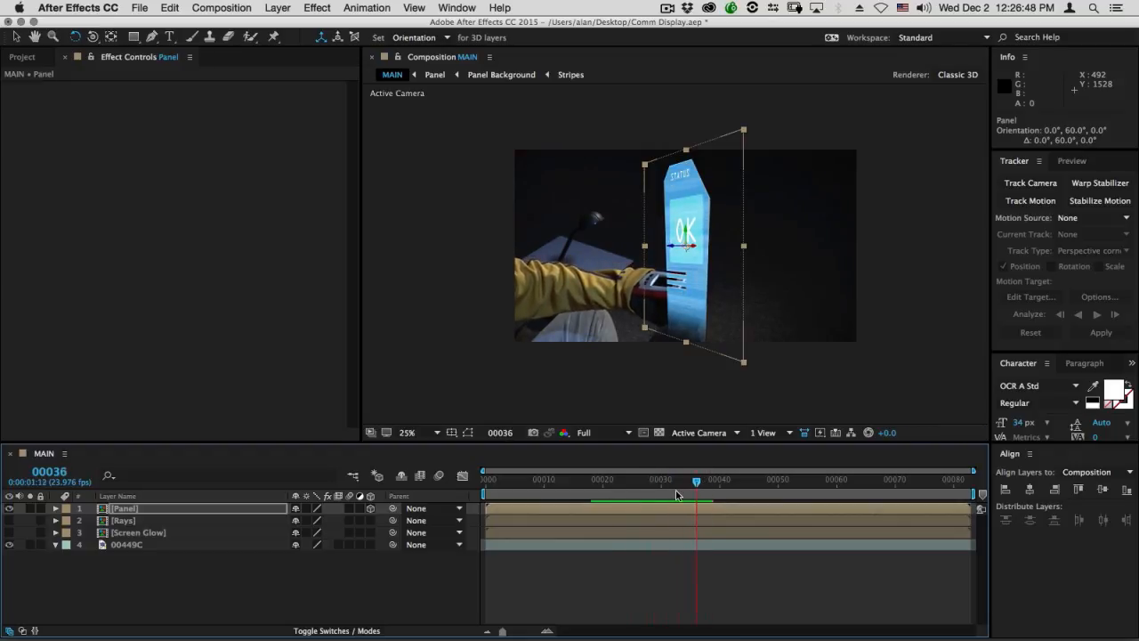
{"action": "left_click_drag", "start_coordinate": [595, 494], "coordinate": [681, 494]}
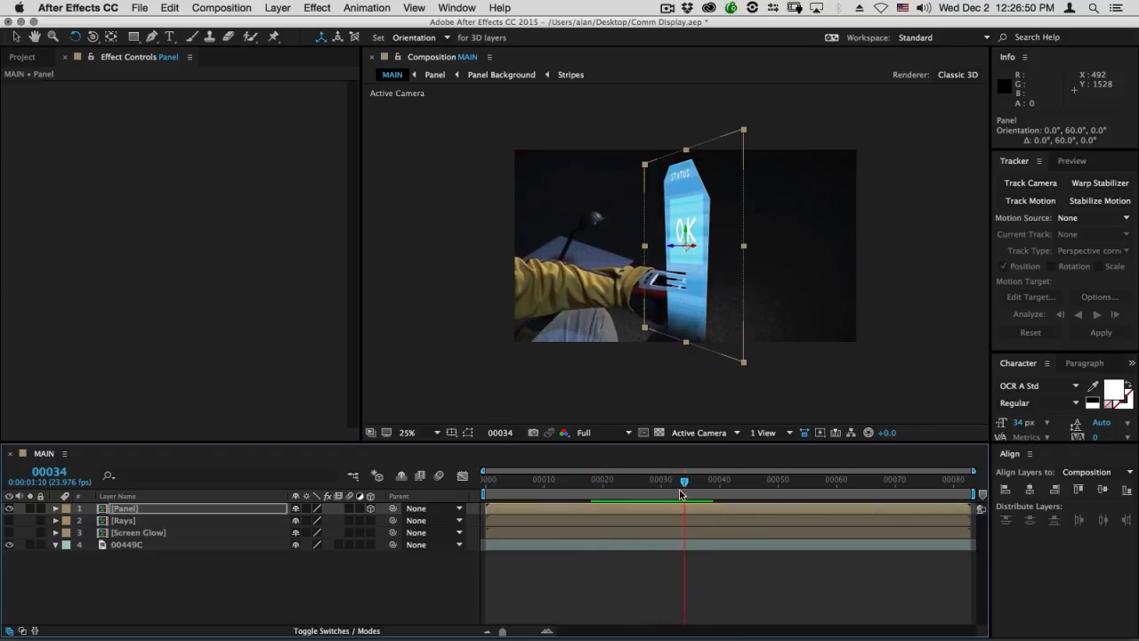
Collapse transformations on the Panel layer to reveal its inner 3D depth and rotate its Y orientation to 356°.
{"action": "left_click", "coordinate": [308, 510]}
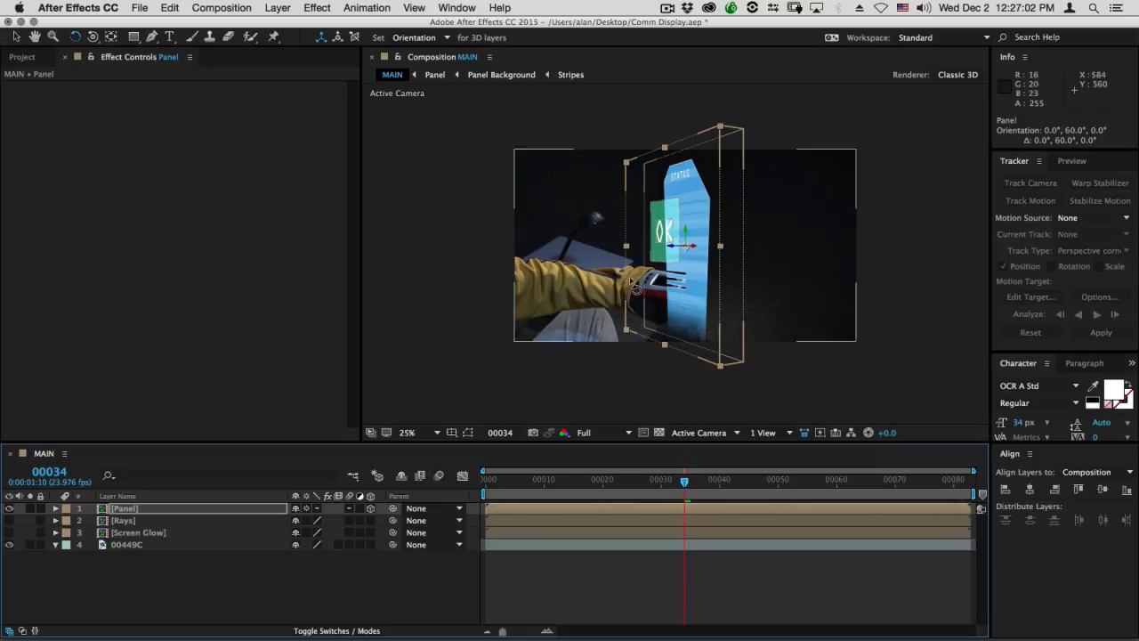
{"action": "key", "text": "v"}
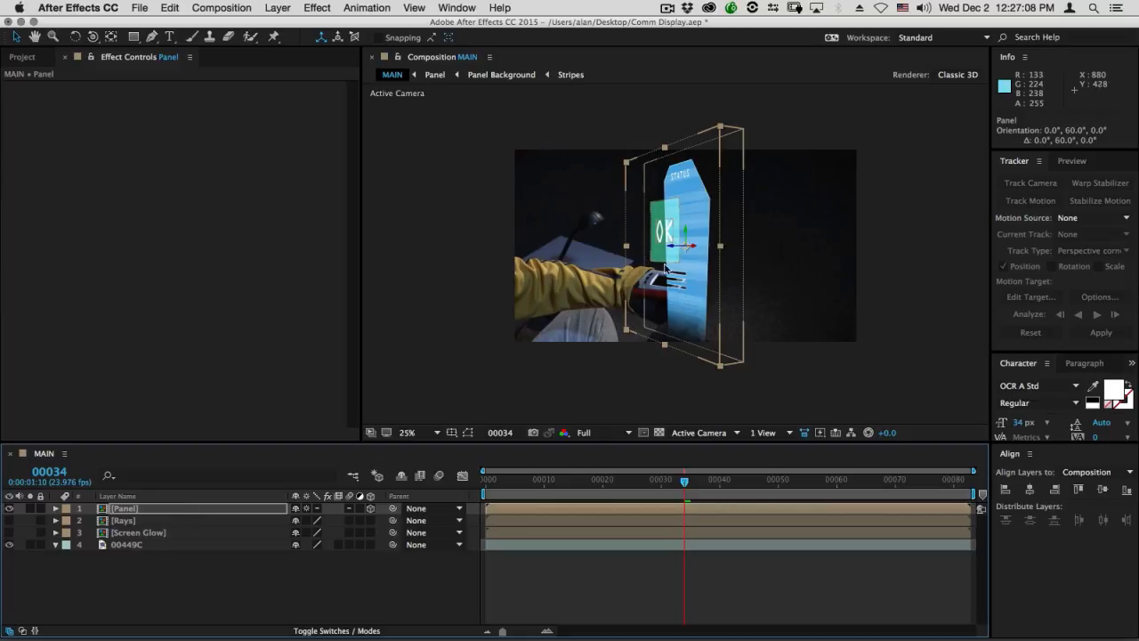
{"action": "key", "text": "w"}
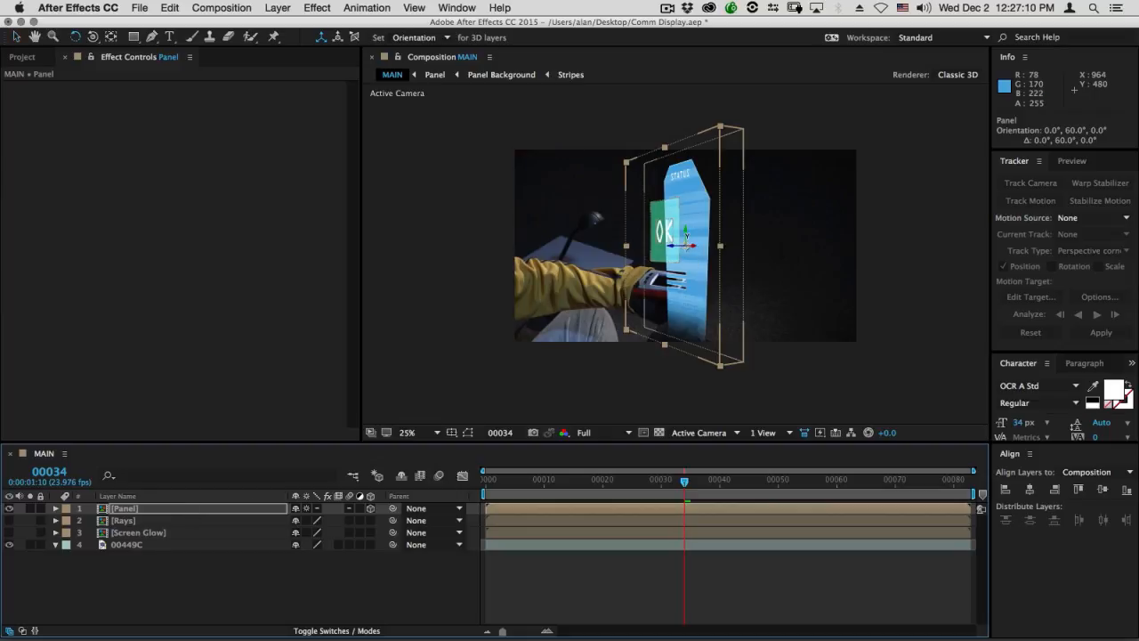
{"action": "left_click_drag", "start_coordinate": [685, 229], "coordinate": [654, 218]}
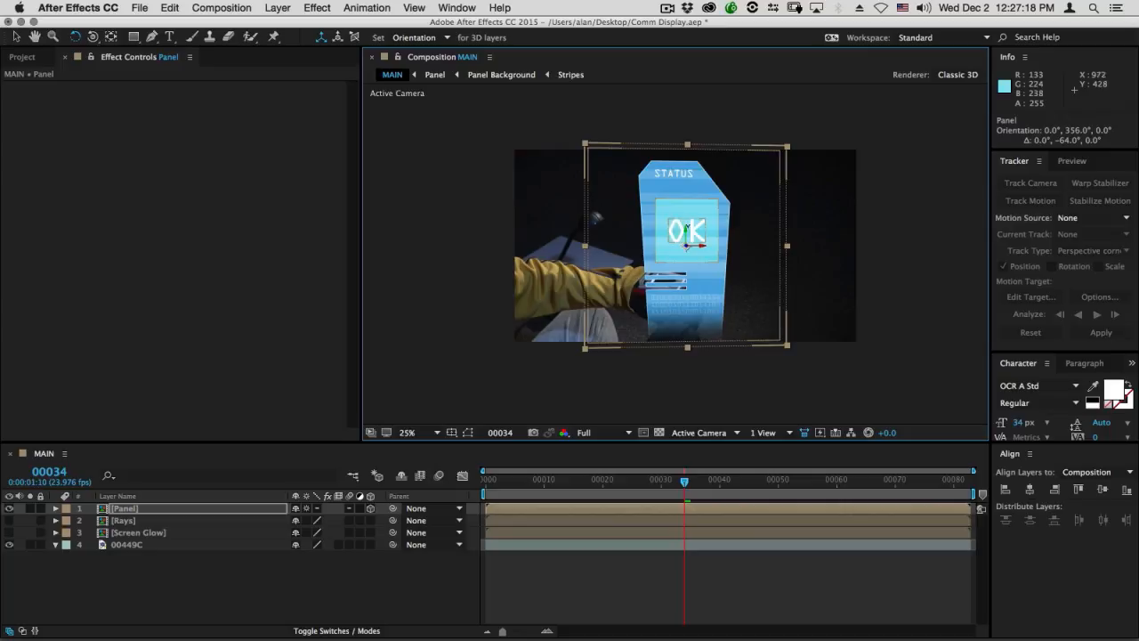
{"action": "key", "text": "v"}
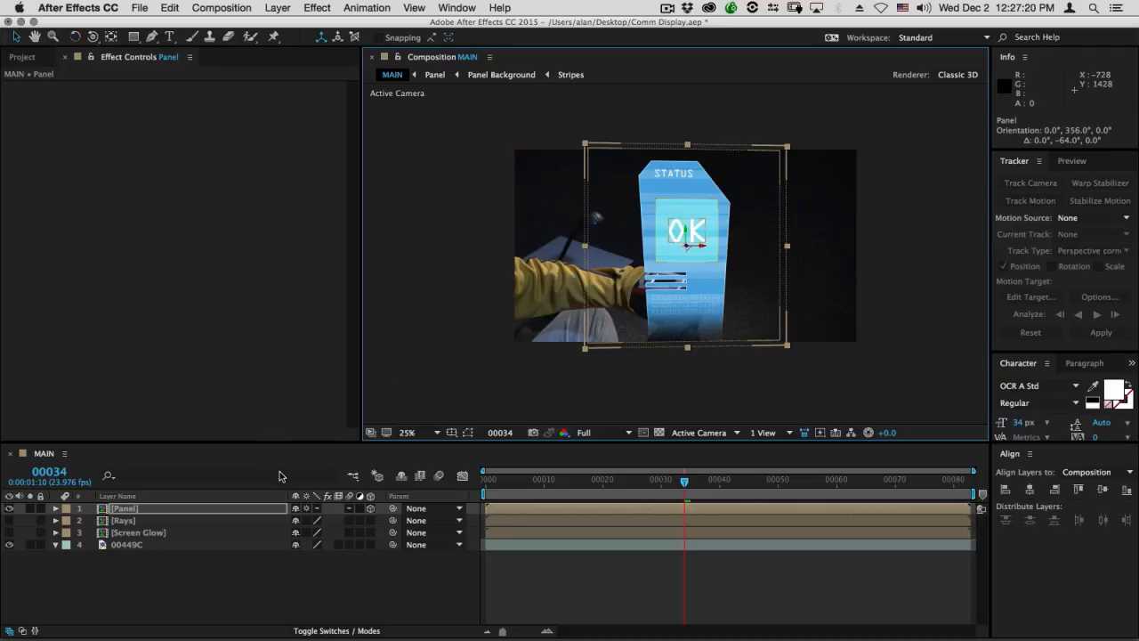
{"action": "key", "text": "w"}
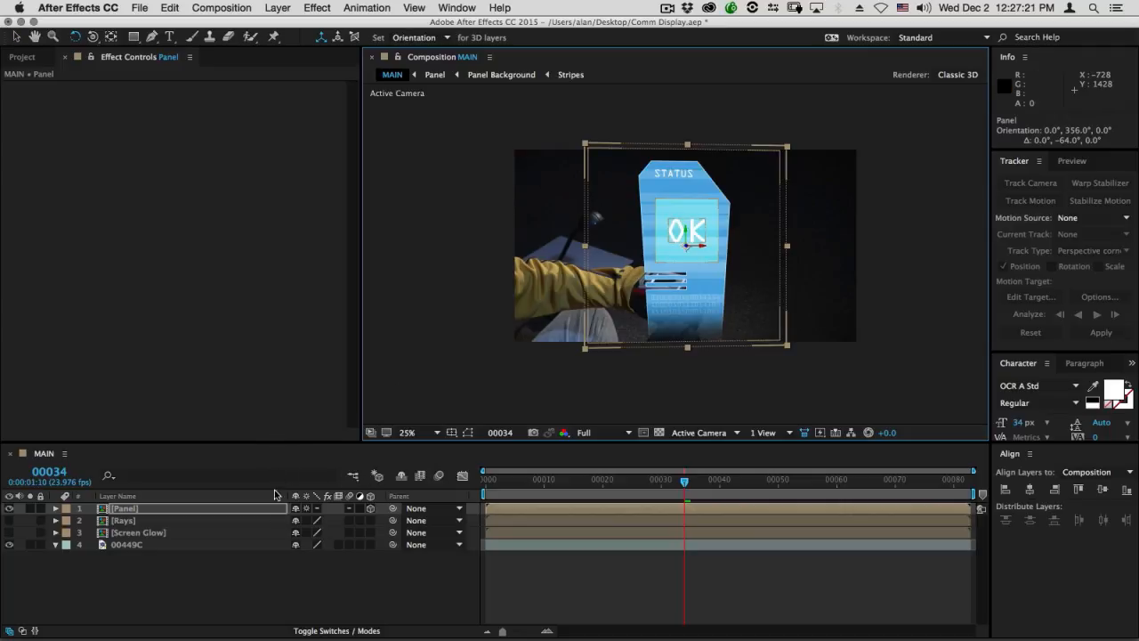
Hide the Panel layer, make the Rays layer visible and open the Rays composition.
{"action": "left_click", "coordinate": [178, 512]}
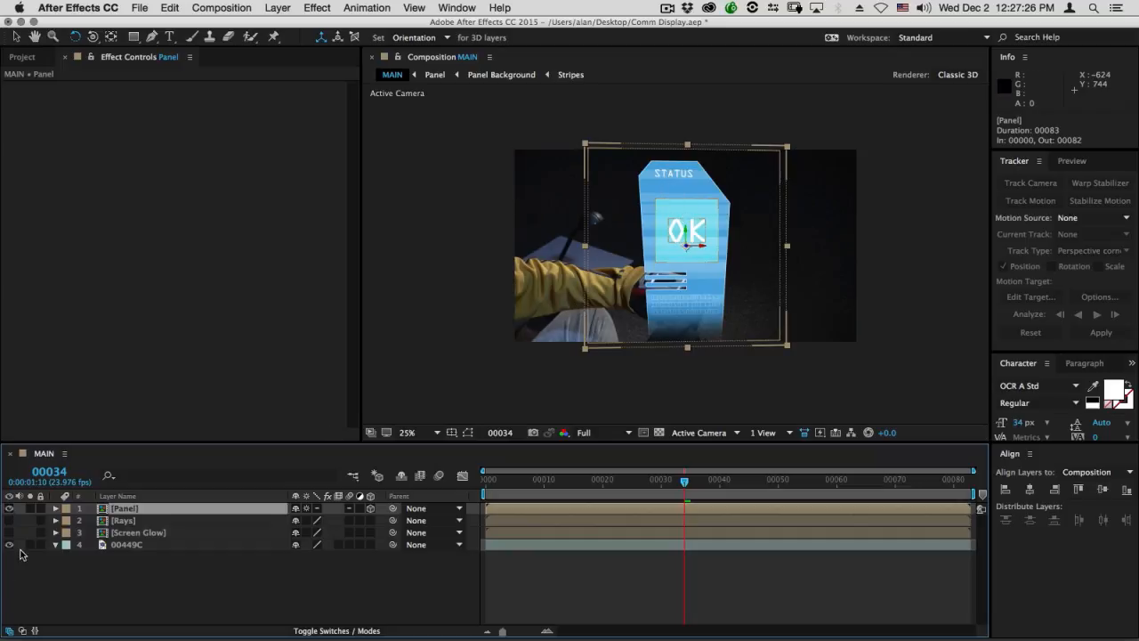
{"action": "left_click", "coordinate": [9, 508]}
{"action": "left_click", "coordinate": [9, 519]}
{"action": "left_click", "coordinate": [124, 520]}
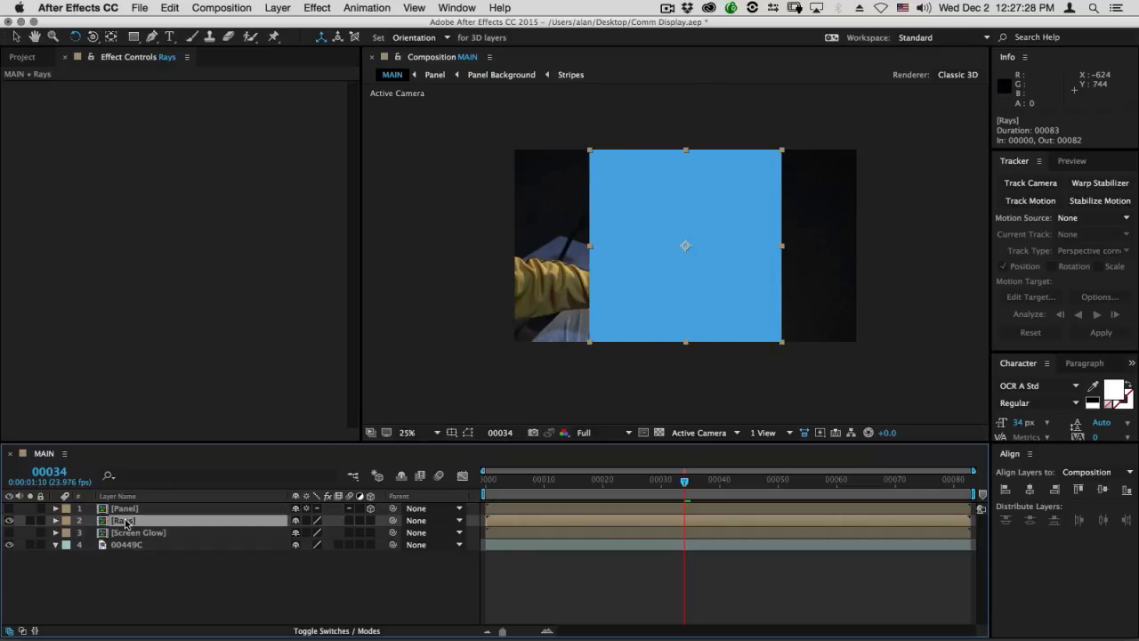
{"action": "double_click", "coordinate": [125, 521]}
Apply the Fractal Noise effect to the Medium Royal Blue solid in the Rays composition.
{"action": "left_click", "coordinate": [187, 508]}
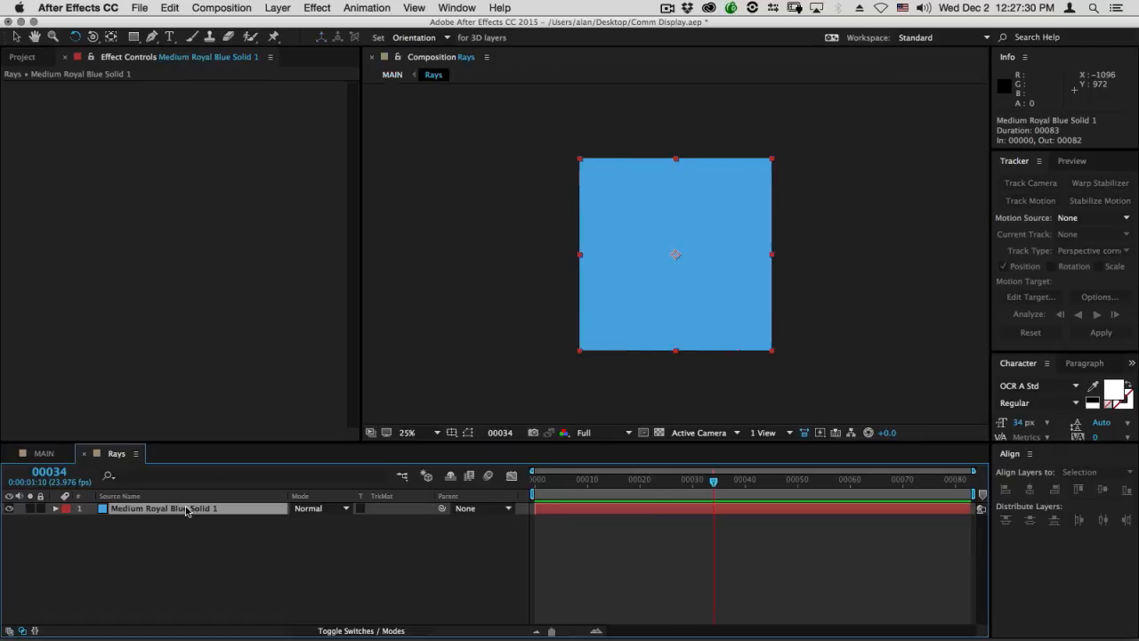
{"action": "left_click", "coordinate": [278, 7]}
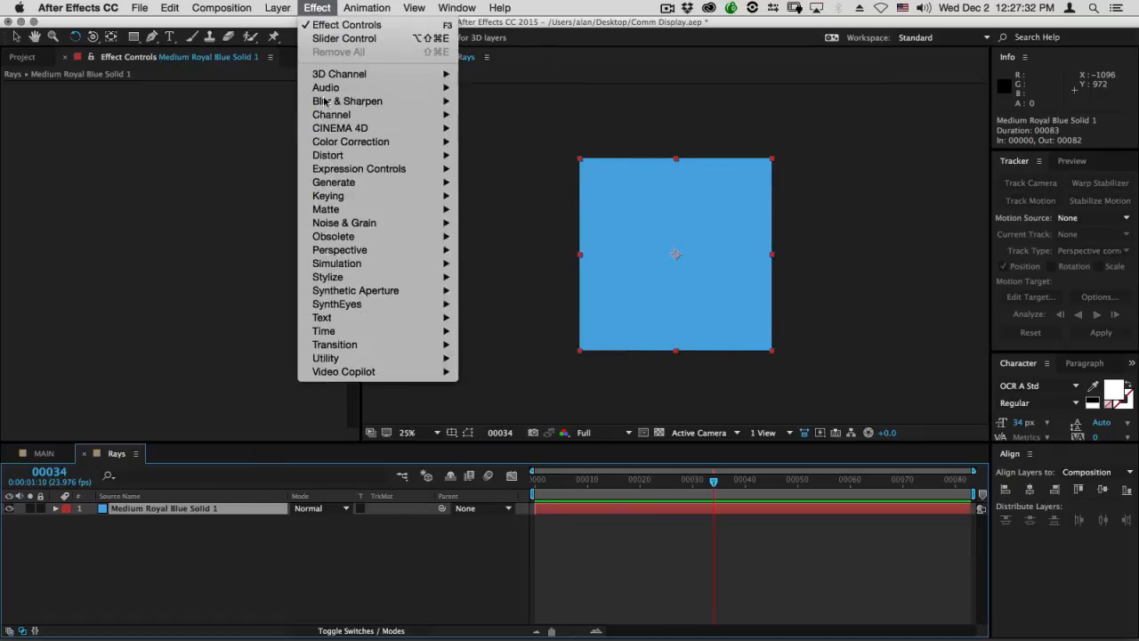
{"action": "mouse_move", "coordinate": [337, 183]}
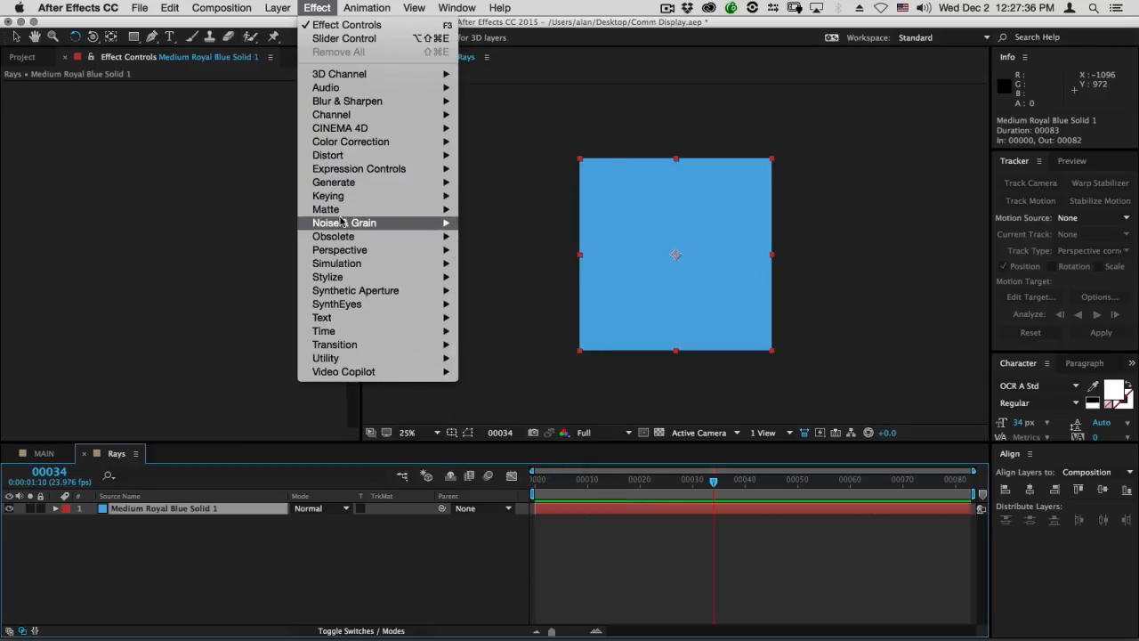
{"action": "mouse_move", "coordinate": [343, 223]}
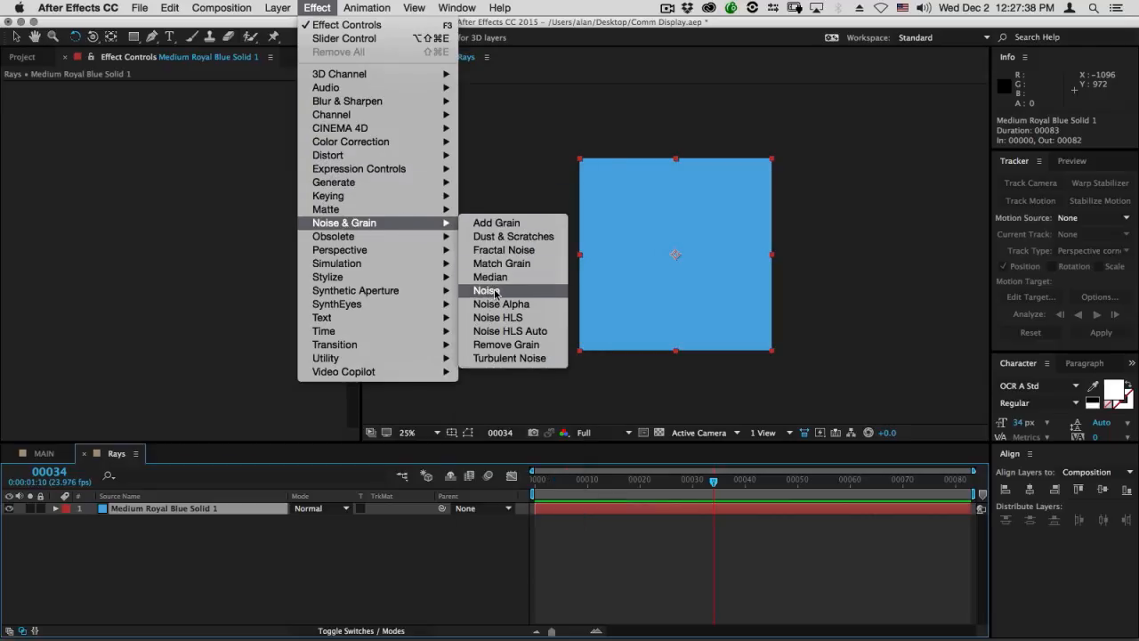
{"action": "left_click", "coordinate": [502, 252]}
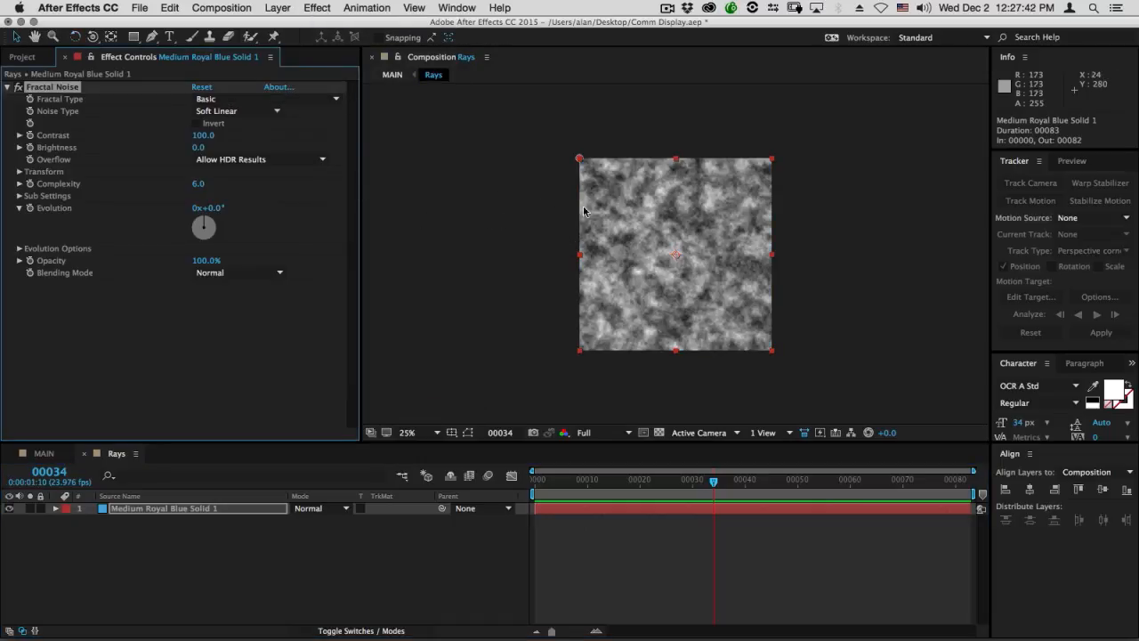
Raise the Fractal Noise contrast to 205.
{"action": "scroll", "coordinate": [610, 214], "scroll_direction": "up", "scroll_amount": 1}
{"action": "scroll", "coordinate": [610, 215], "scroll_direction": "down", "scroll_amount": 1}
{"action": "scroll", "coordinate": [609, 213], "scroll_direction": "up", "scroll_amount": 1}
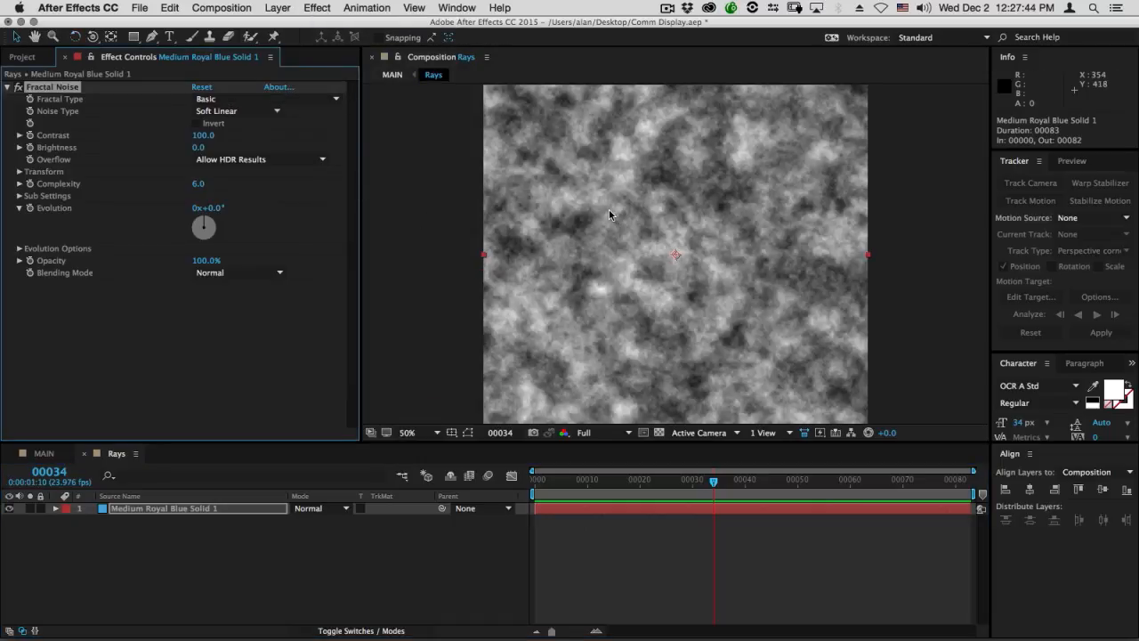
{"action": "scroll", "coordinate": [609, 214], "scroll_direction": "down", "scroll_amount": 1}
{"action": "scroll", "coordinate": [611, 216], "scroll_direction": "up", "scroll_amount": 1}
{"action": "left_click_drag", "start_coordinate": [219, 138], "coordinate": [279, 139]}
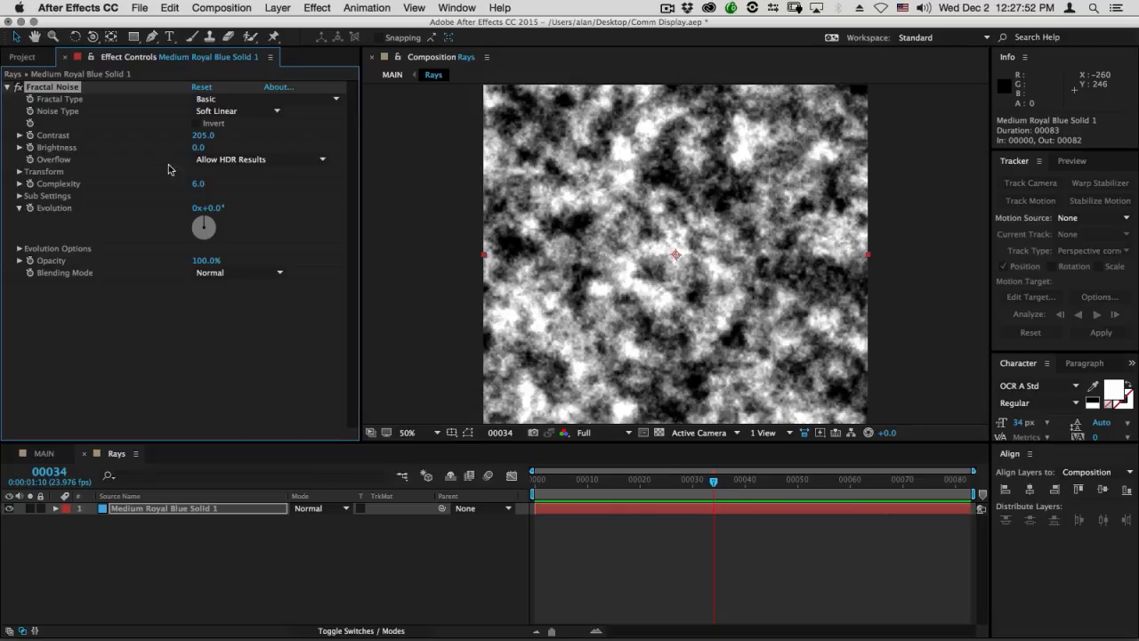
Turn off uniform scaling for the Fractal Noise and stretch it into vertical rays with scale width 29 and scale height 4368.
{"action": "left_click", "coordinate": [20, 172]}
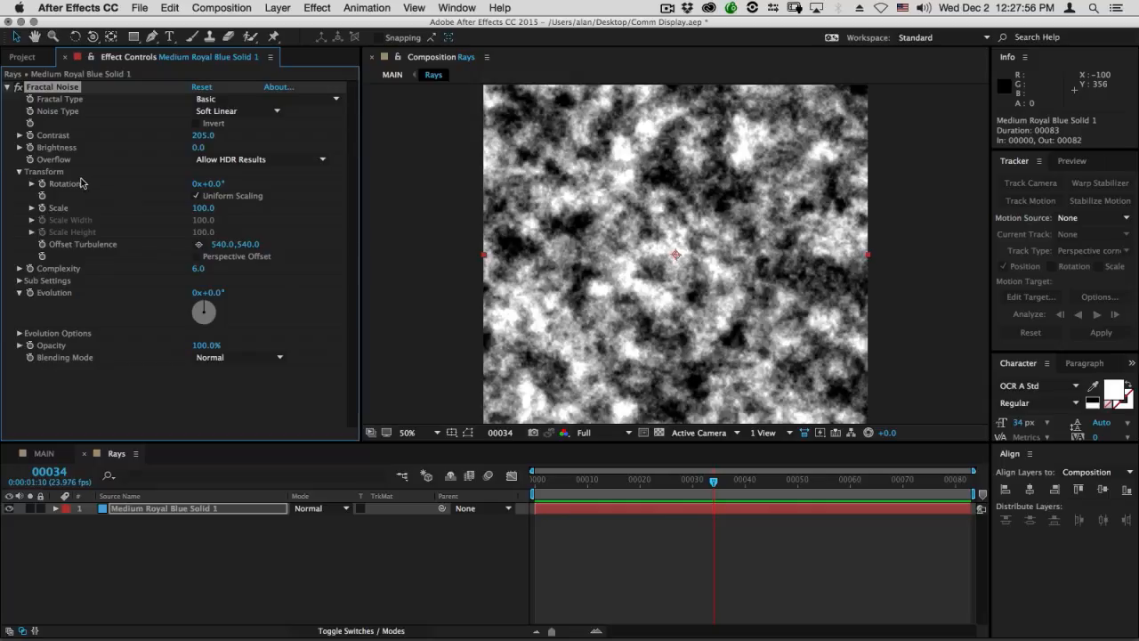
{"action": "left_click", "coordinate": [195, 195]}
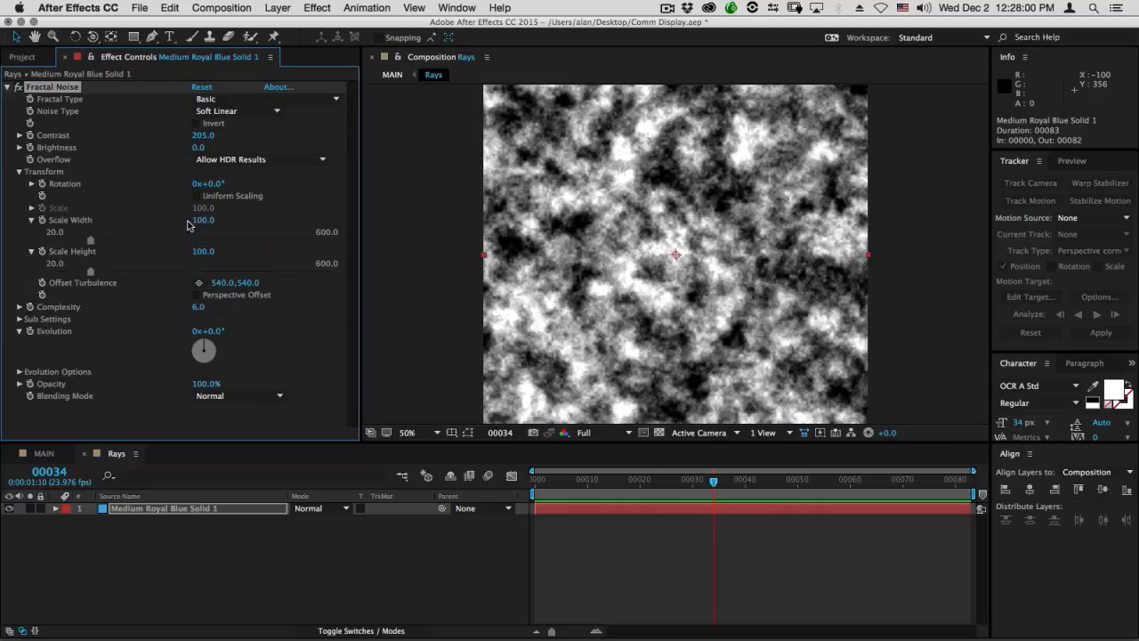
{"action": "left_click_drag", "start_coordinate": [202, 224], "coordinate": [153, 226]}
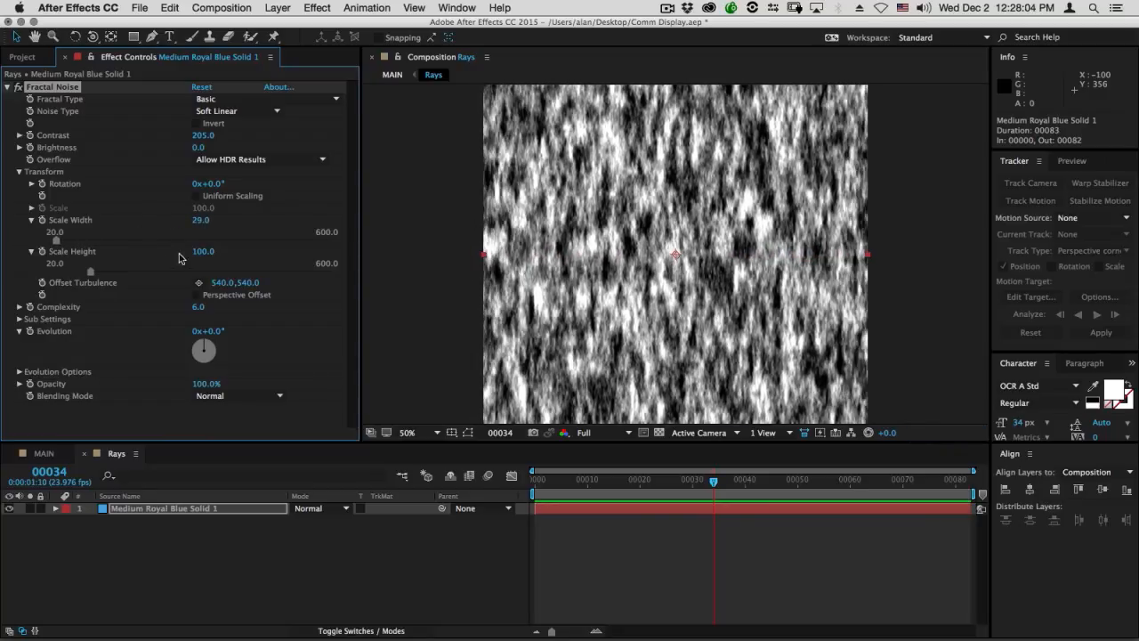
{"action": "left_click_drag", "start_coordinate": [199, 253], "coordinate": [364, 252]}
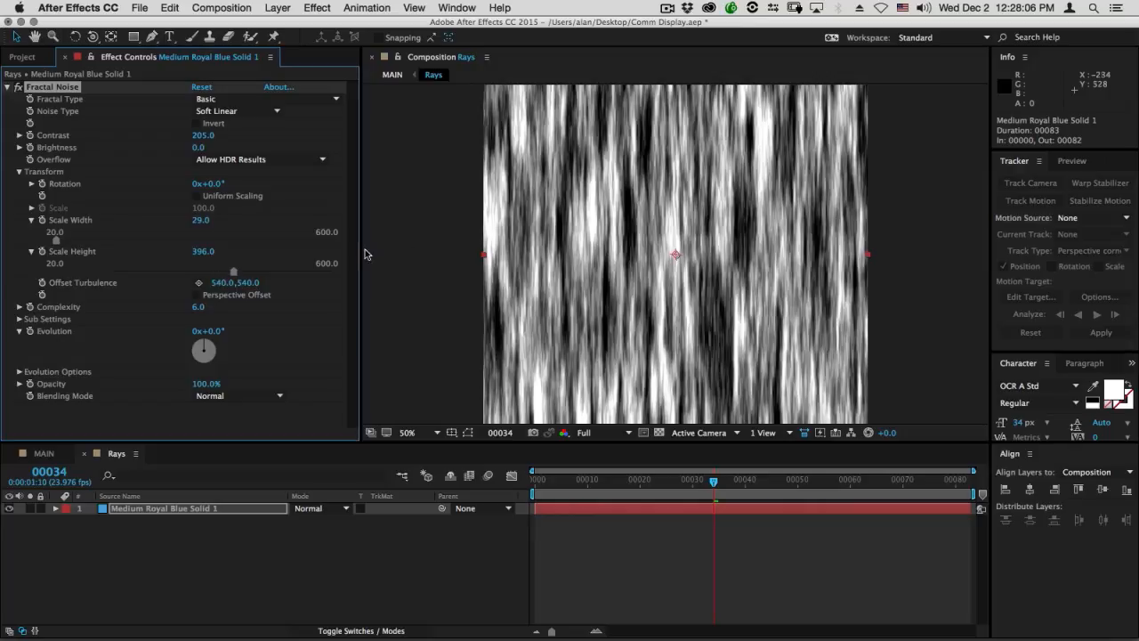
{"action": "mouse_move", "coordinate": [203, 252]}
{"action": "left_mouse_down"}
{"action": "mouse_move", "coordinate": [493, 257]}
{"action": "mouse_move", "coordinate": [480, 257]}
{"action": "left_mouse_up"}
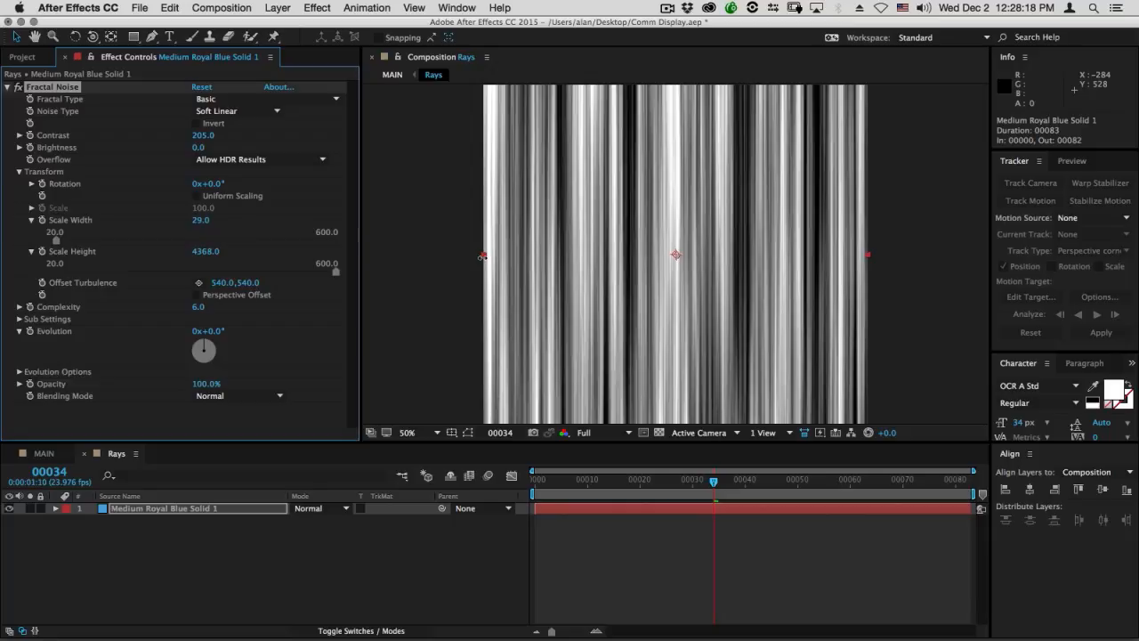
{"action": "key", "text": "comma"}
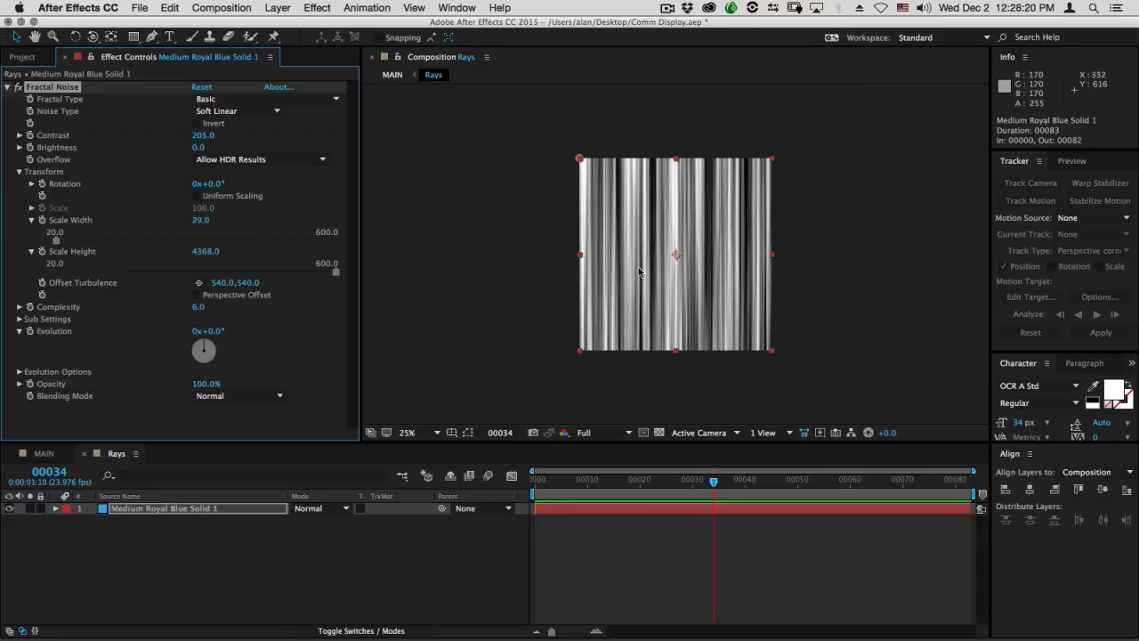
Scrub the static rays, try a Fractal Noise Evolution of 71° and reset it to 0°.
{"action": "left_click_drag", "start_coordinate": [574, 484], "coordinate": [619, 483]}
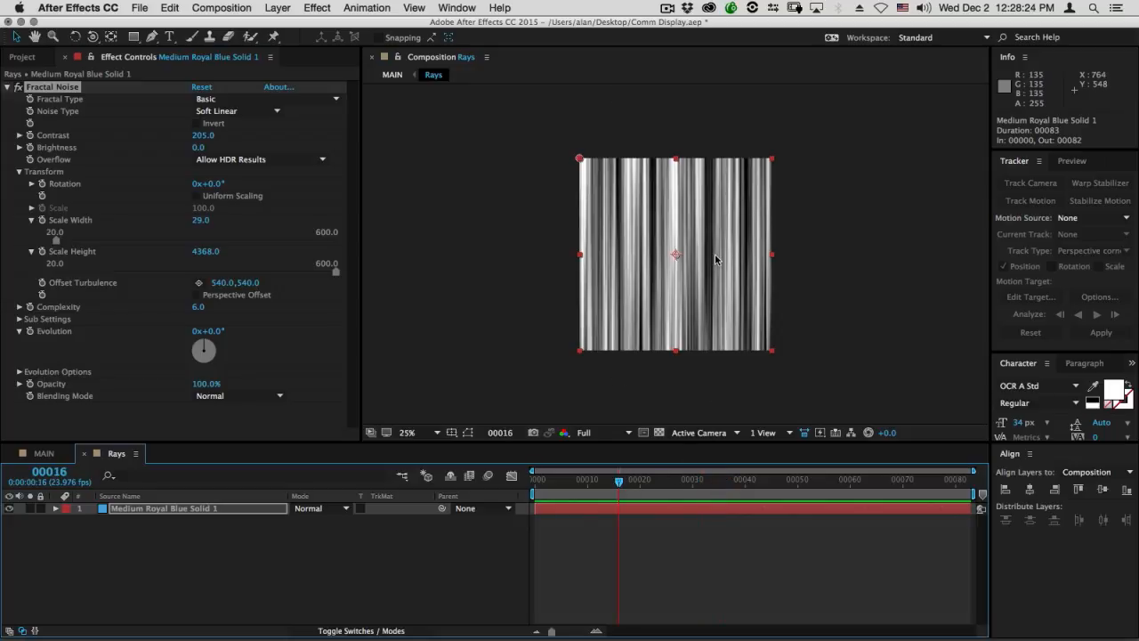
{"action": "left_click_drag", "start_coordinate": [632, 483], "coordinate": [571, 483]}
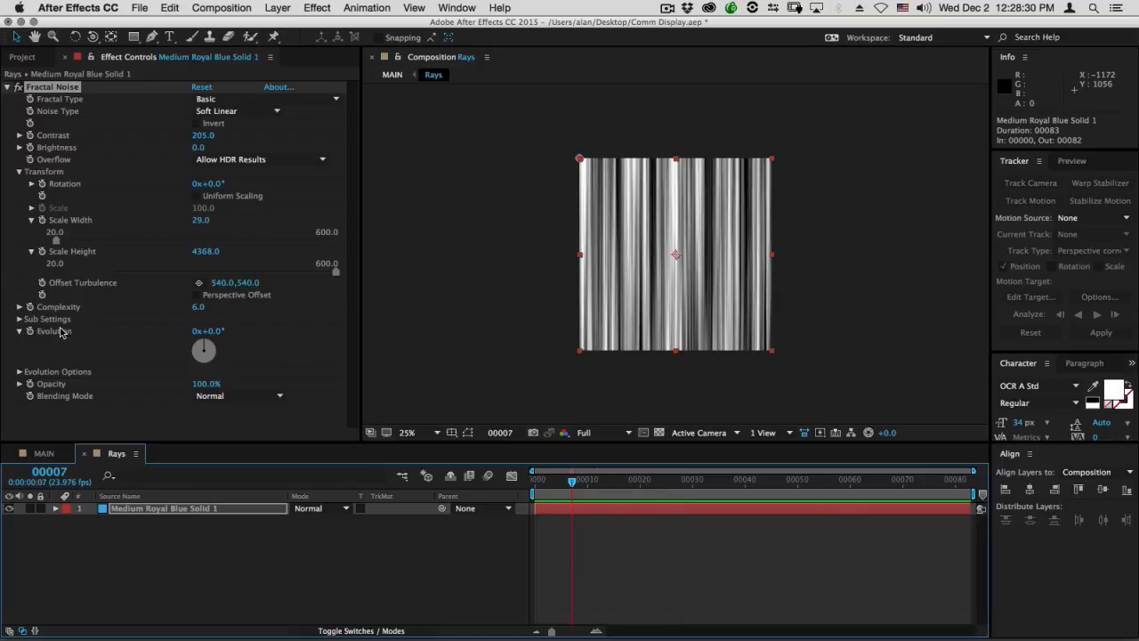
{"action": "mouse_move", "coordinate": [215, 336]}
{"action": "left_mouse_down"}
{"action": "mouse_move", "coordinate": [485, 325]}
{"action": "mouse_move", "coordinate": [199, 334]}
{"action": "left_mouse_up"}
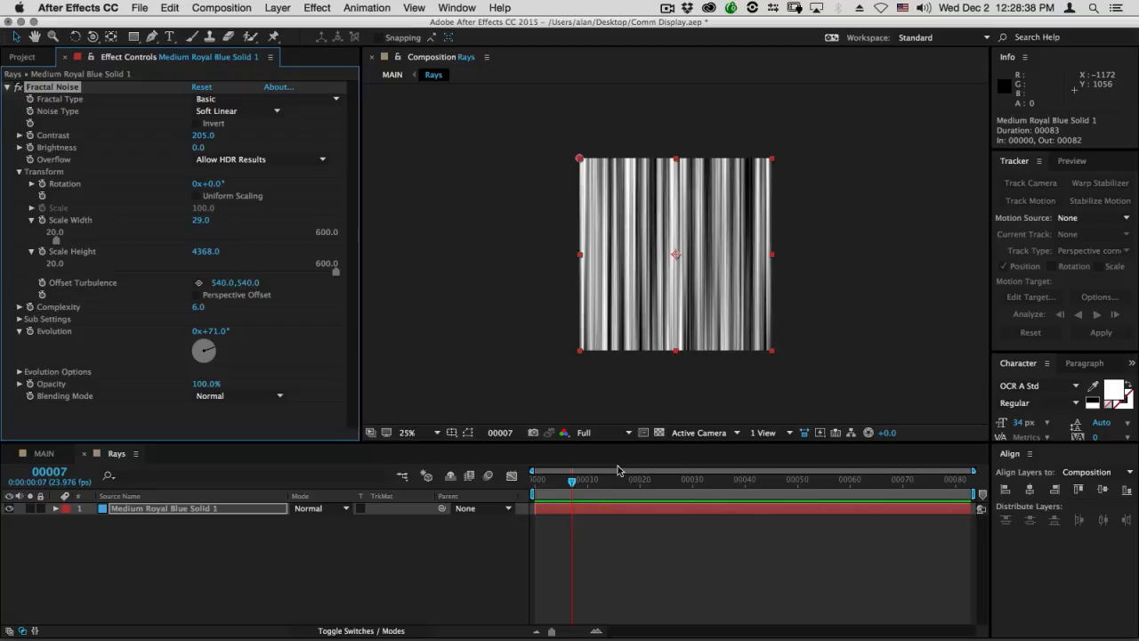
{"action": "left_click", "coordinate": [212, 331]}
{"action": "key", "text": "Return"}
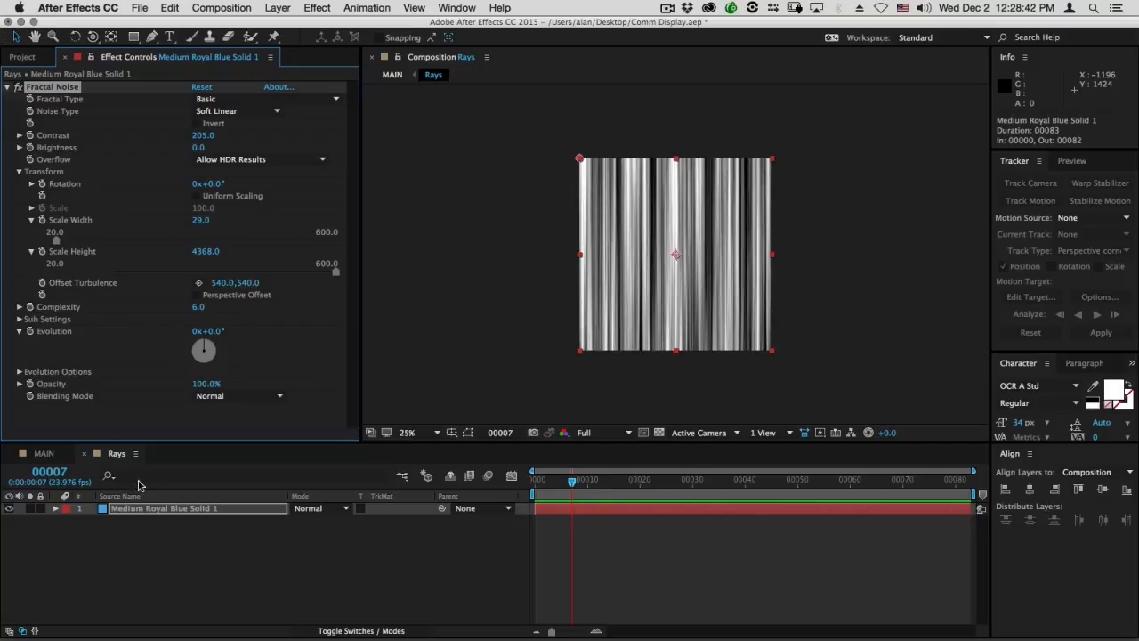
Drive the Fractal Noise Evolution with the expression time and scrub the opening frames to check the rays' motion.
{"action": "left_click", "coordinate": [136, 508]}
{"action": "key", "text": "e"}
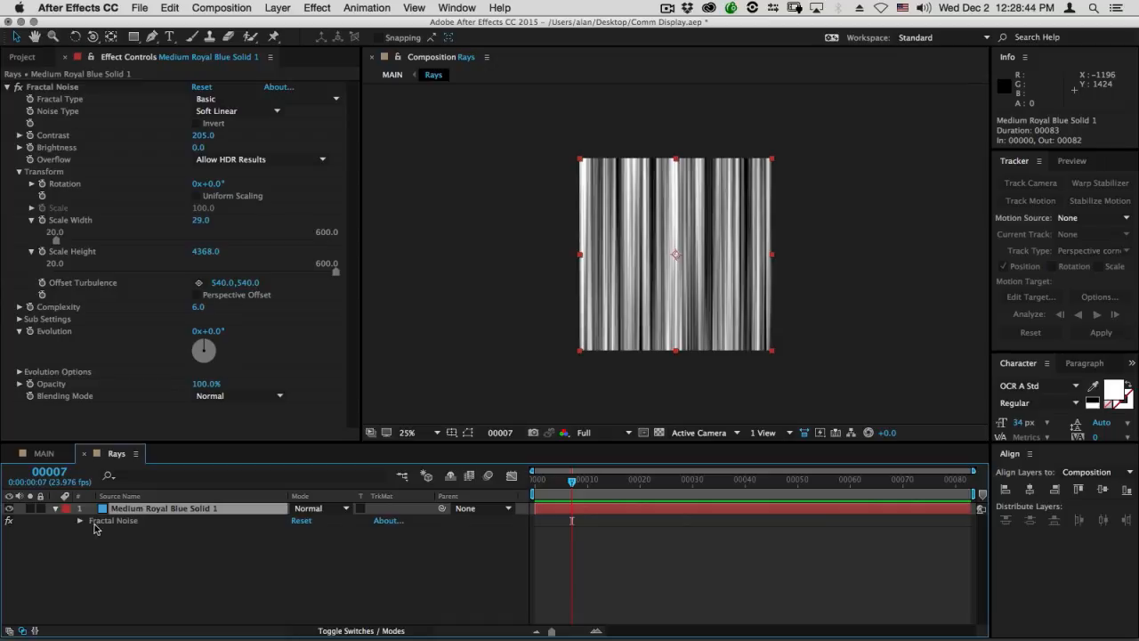
{"action": "left_click", "coordinate": [79, 522]}
{"action": "scroll", "coordinate": [109, 558], "scroll_direction": "down", "scroll_amount": 3}
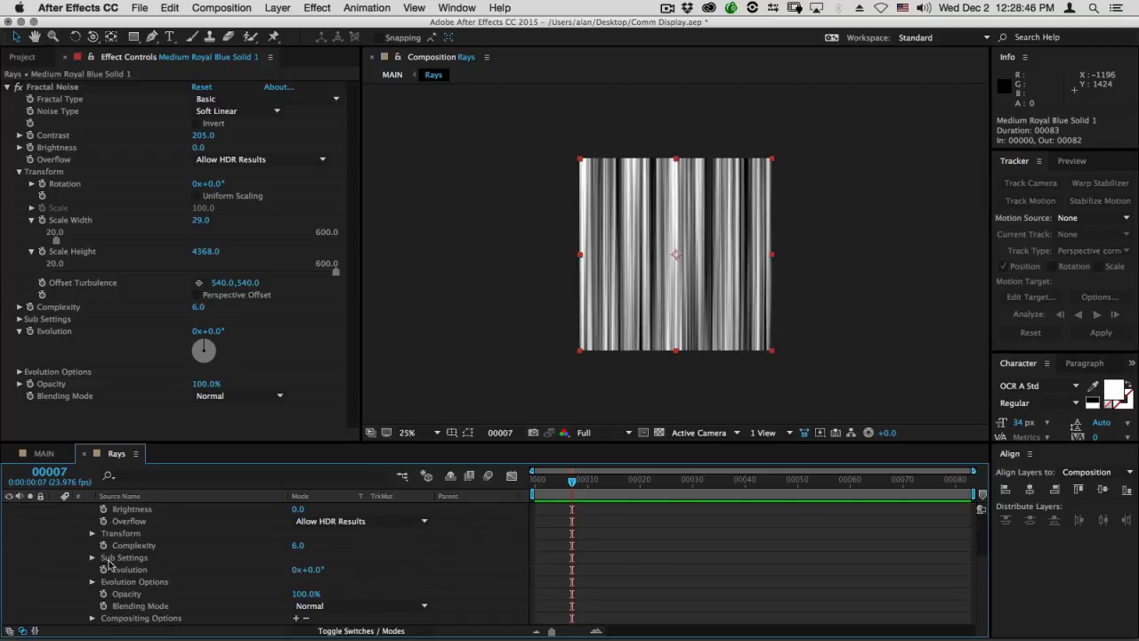
{"action": "left_click", "coordinate": [133, 571]}
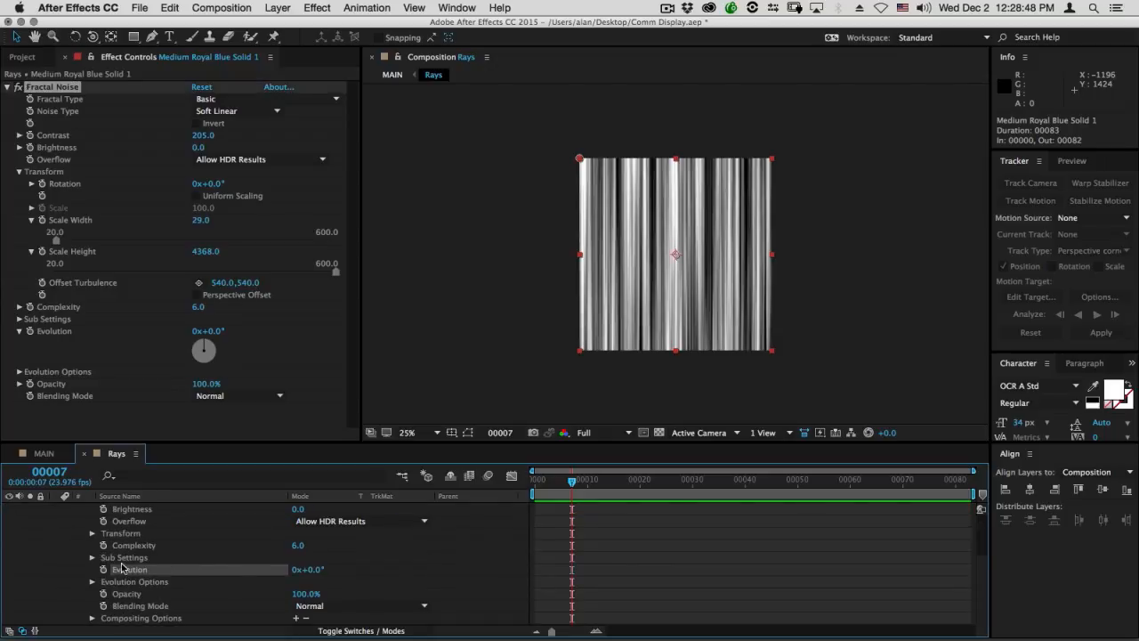
{"action": "left_click_drag", "start_coordinate": [570, 486], "coordinate": [708, 483]}
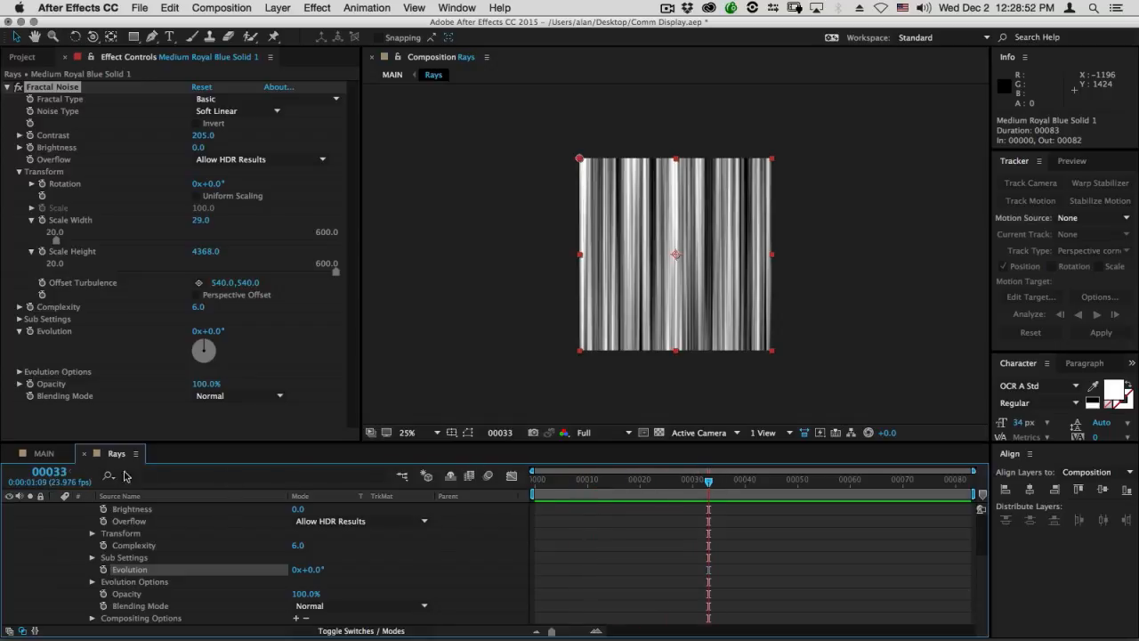
{"action": "left_click", "coordinate": [535, 480]}
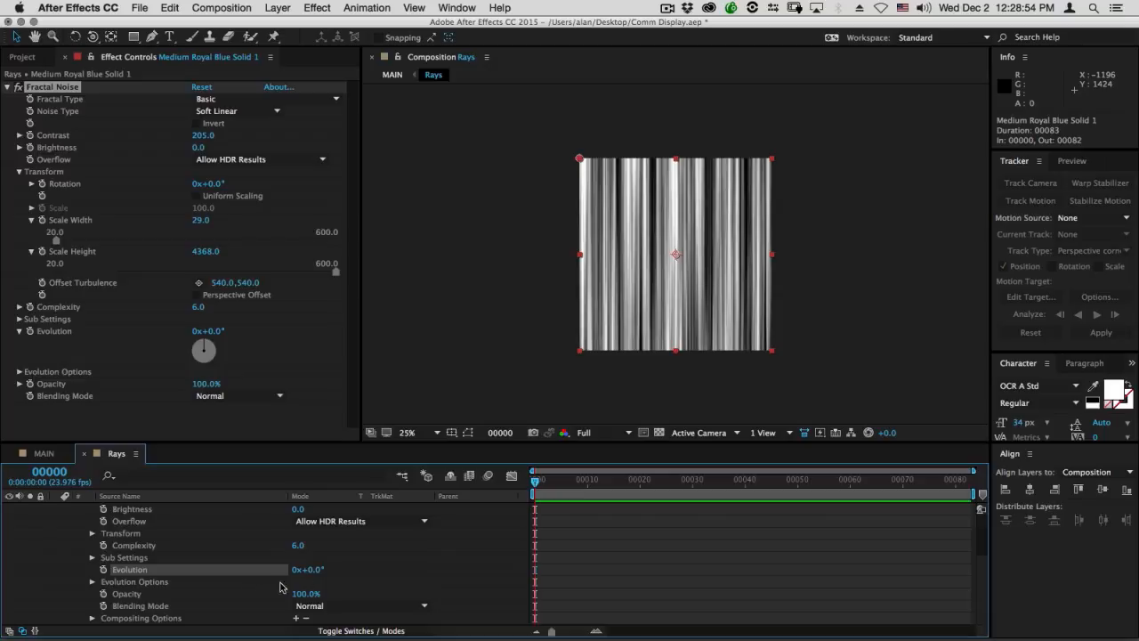
{"action": "left_click", "coordinate": [103, 569], "text": "alt"}
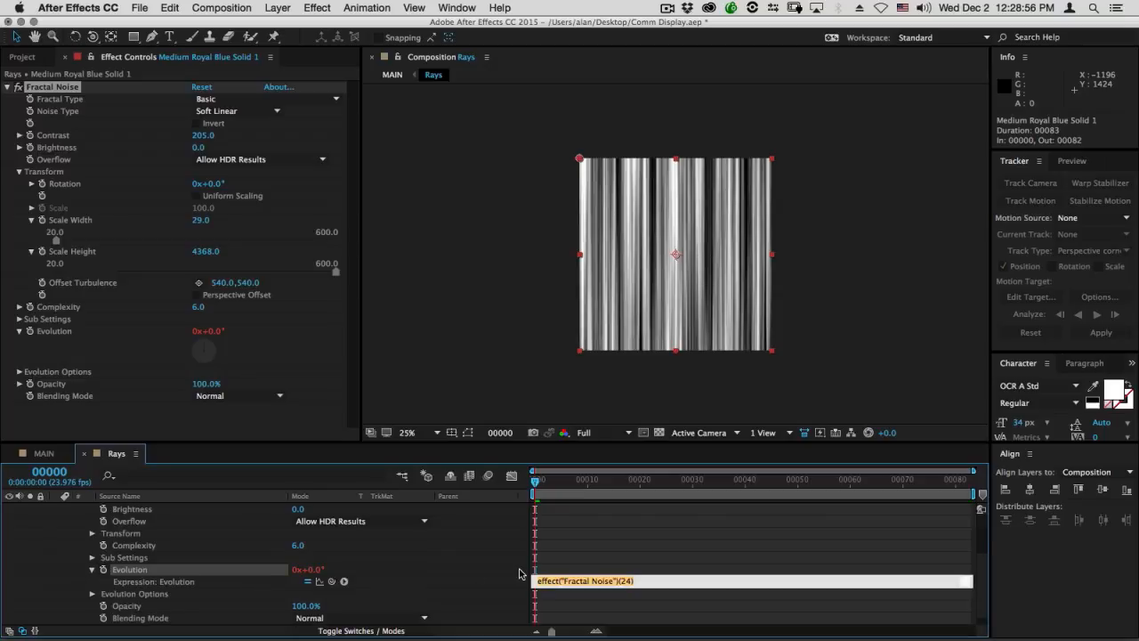
{"action": "type", "text": "time"}
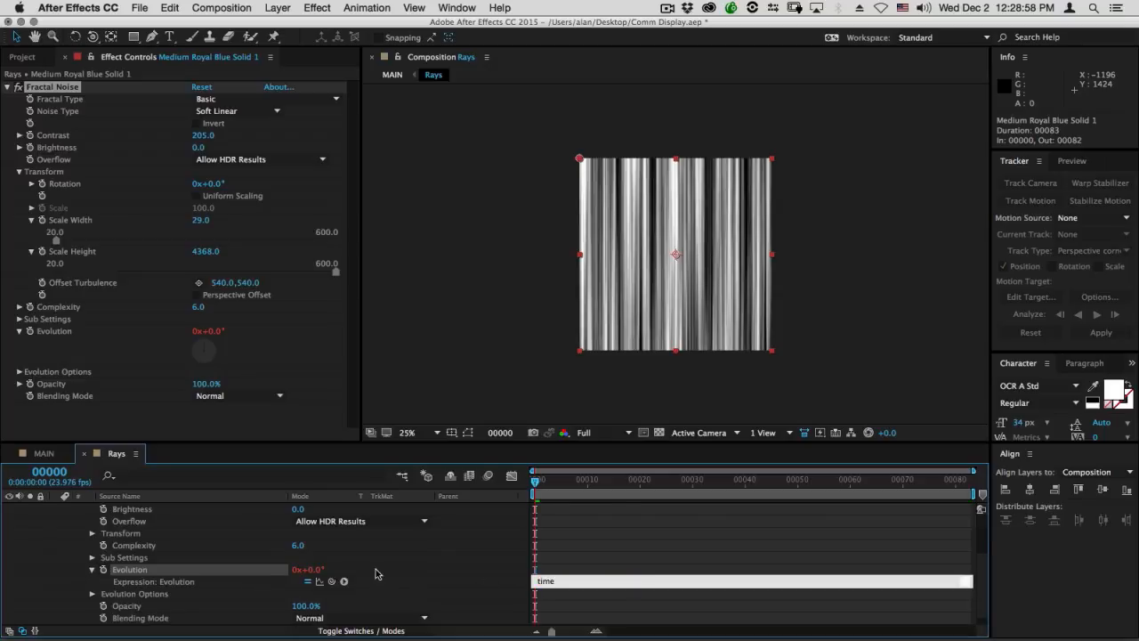
{"action": "left_click", "coordinate": [51, 561]}
{"action": "left_click_drag", "start_coordinate": [535, 480], "coordinate": [583, 483]}
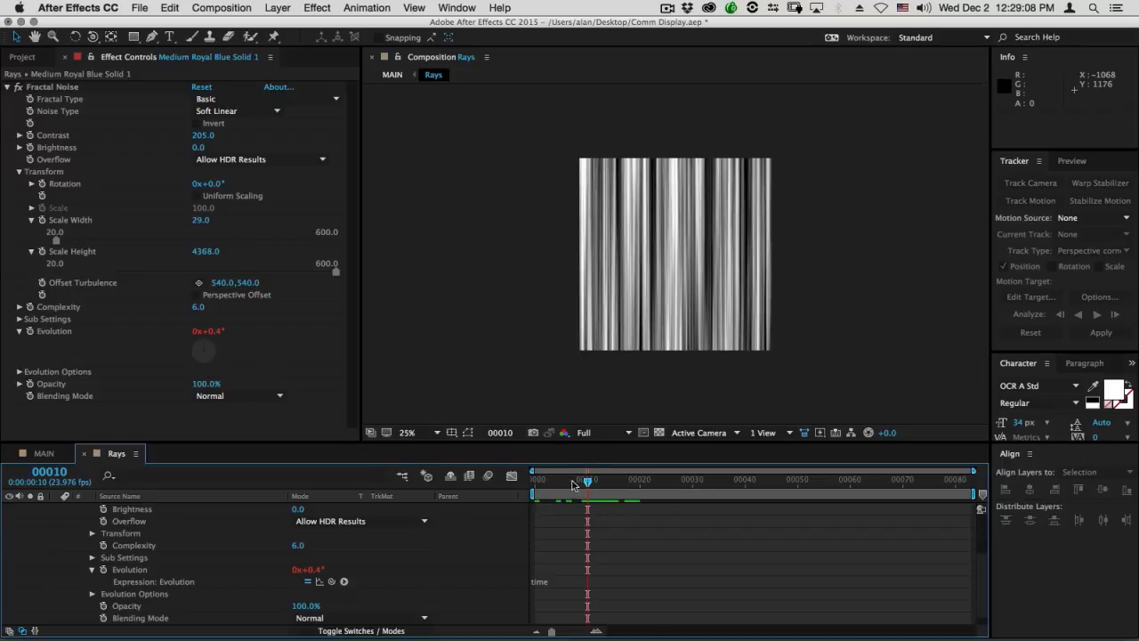
{"action": "left_click_drag", "start_coordinate": [578, 483], "coordinate": [497, 488]}
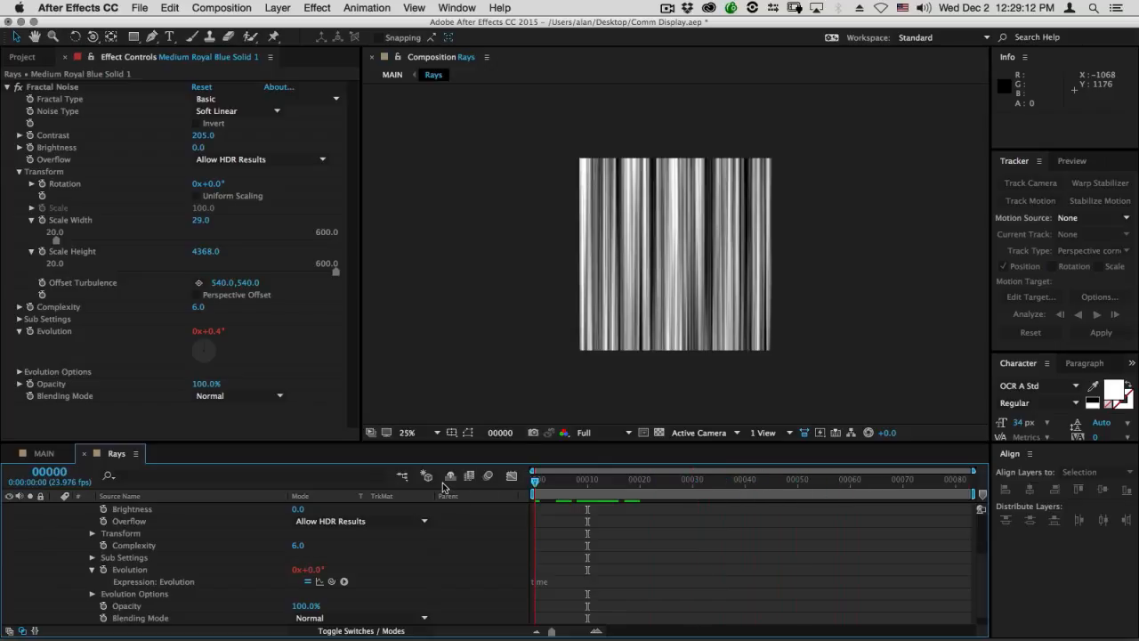
Speed up the rays by changing the Evolution expression to time*300 and preview the animation.
{"action": "left_click", "coordinate": [546, 579]}
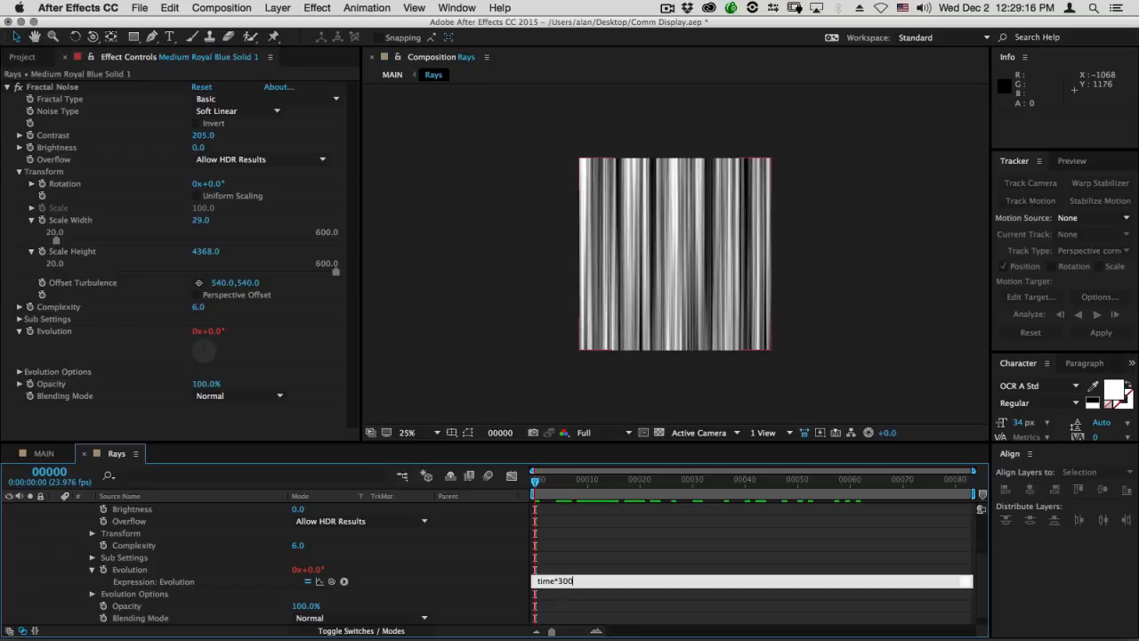
{"action": "left_click", "coordinate": [46, 588]}
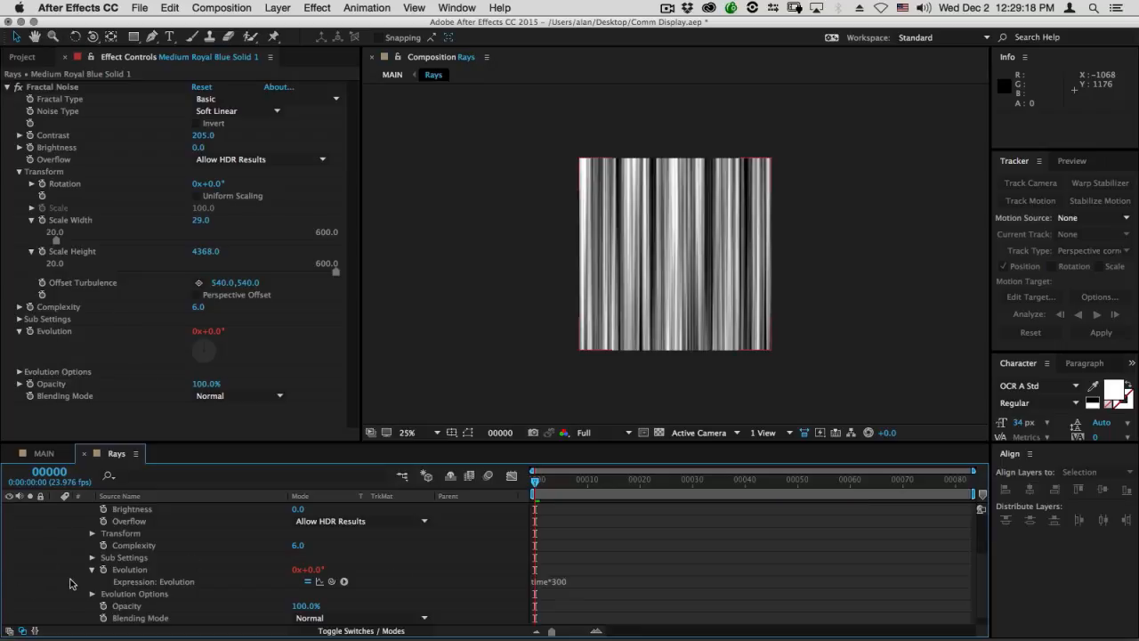
{"action": "key", "text": "space"}
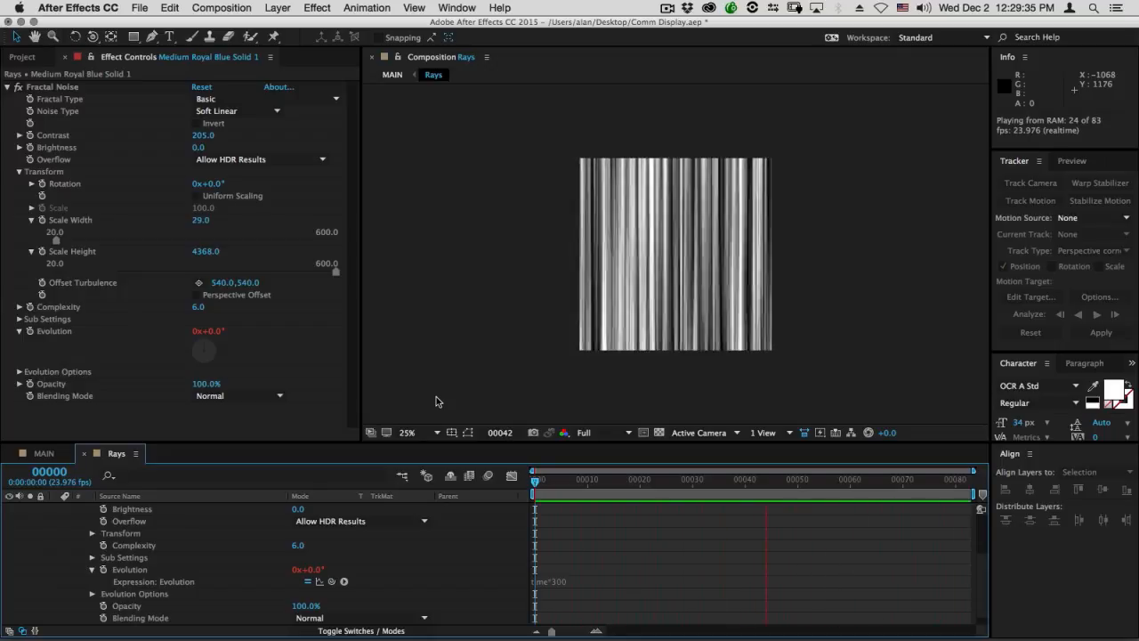
{"action": "key", "text": "space"}
{"action": "scroll", "coordinate": [91, 525], "scroll_direction": "up", "scroll_amount": 5}
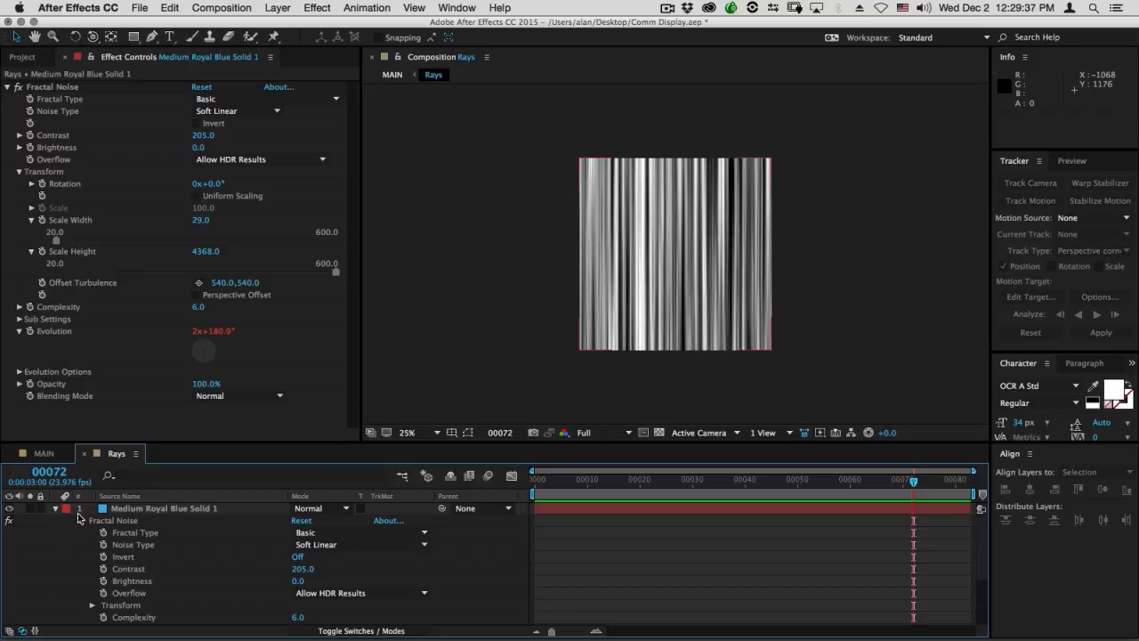
{"action": "left_click", "coordinate": [54, 509]}
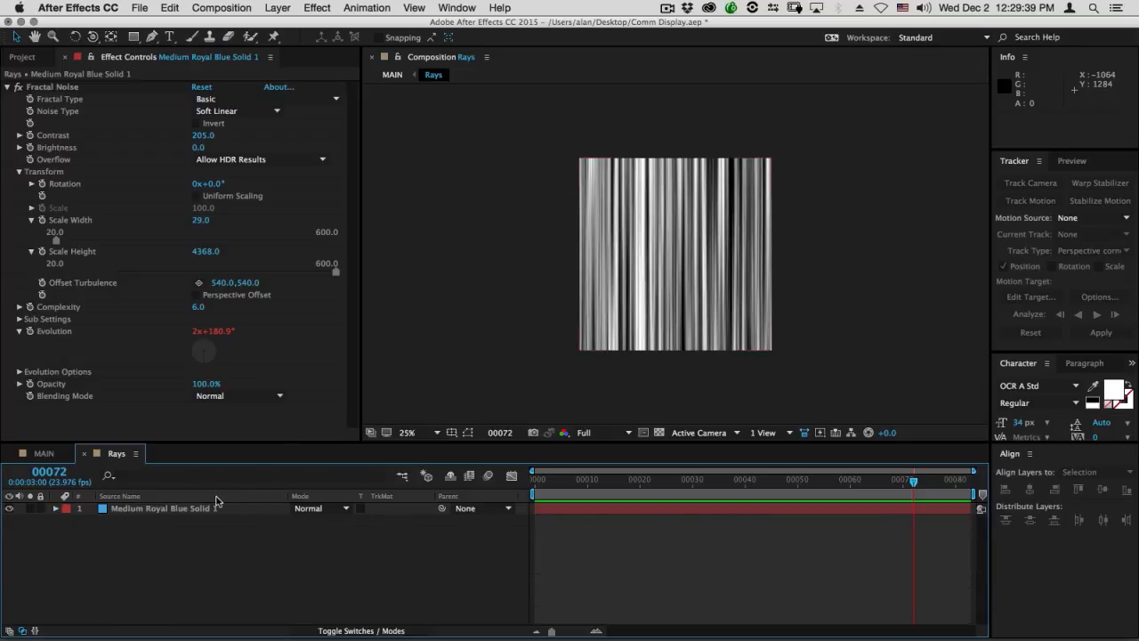
Draw two oversized rectangular masks on the Medium Royal Blue solid, one across its upper third and one across its bottom sixth.
{"action": "left_click", "coordinate": [211, 508]}
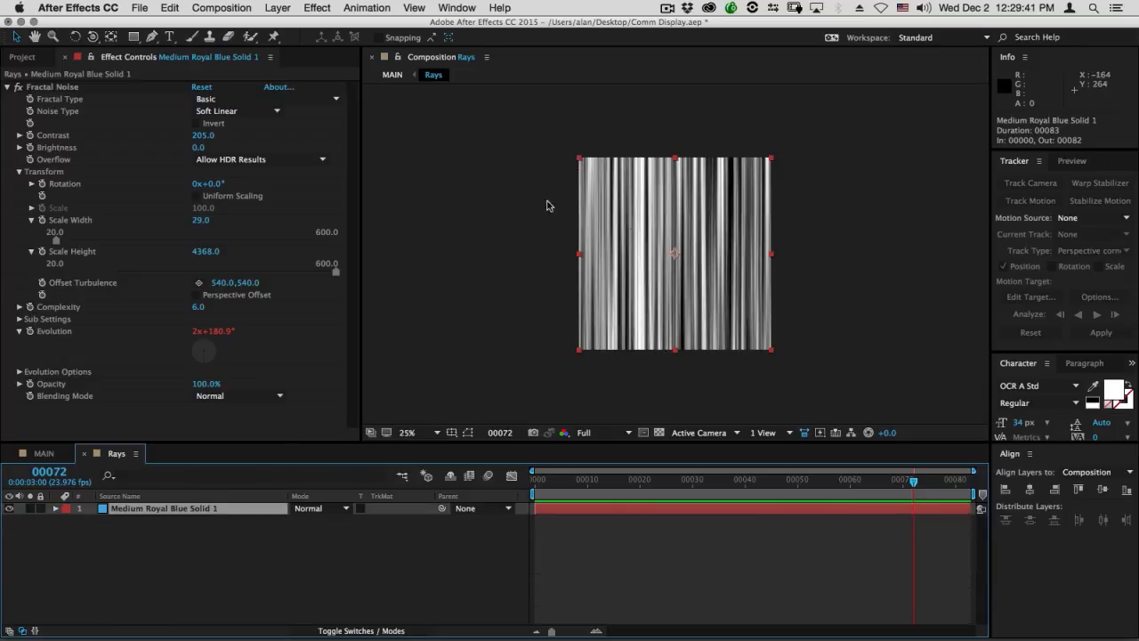
{"action": "left_click", "coordinate": [134, 38]}
{"action": "key", "text": "comma"}
{"action": "left_click_drag", "start_coordinate": [560, 128], "coordinate": [792, 237]}
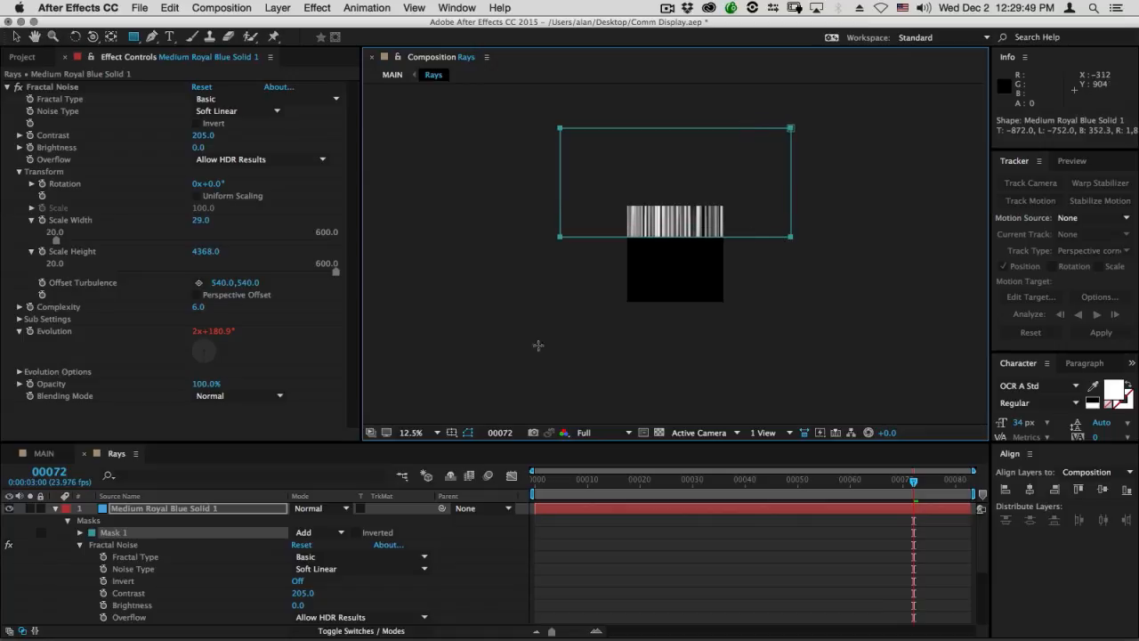
{"action": "left_click_drag", "start_coordinate": [523, 389], "coordinate": [833, 285]}
Set both Mask 1 and Mask 2 on the solid to Subtract.
{"action": "left_click", "coordinate": [242, 531]}
{"action": "left_click", "coordinate": [249, 544], "text": "shift"}
{"action": "left_click", "coordinate": [307, 533]}
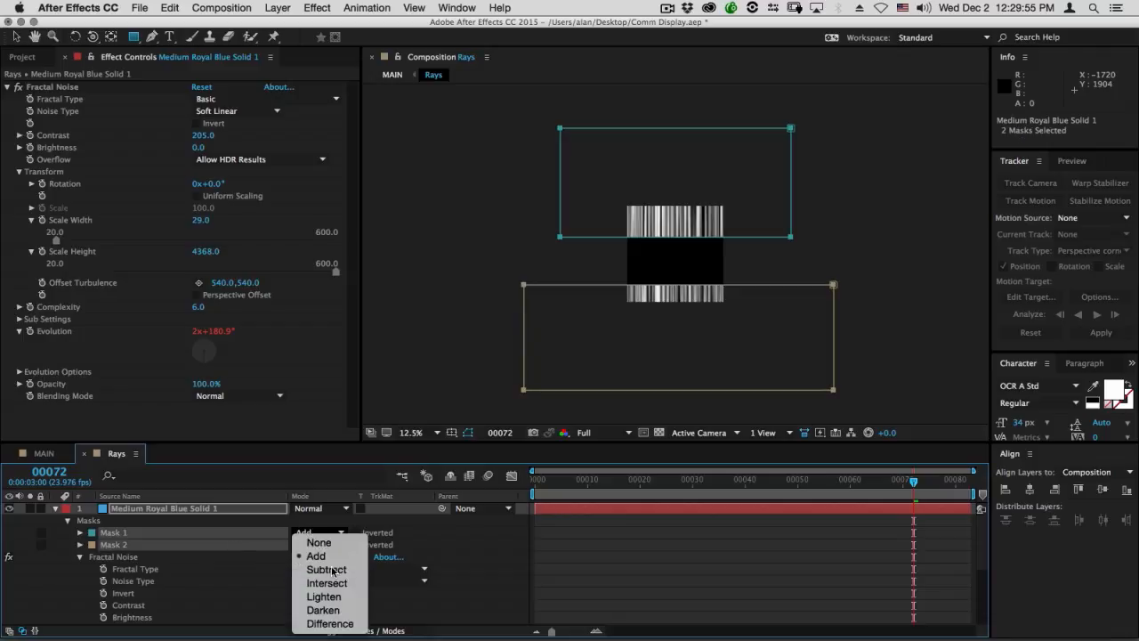
{"action": "left_click", "coordinate": [329, 570]}
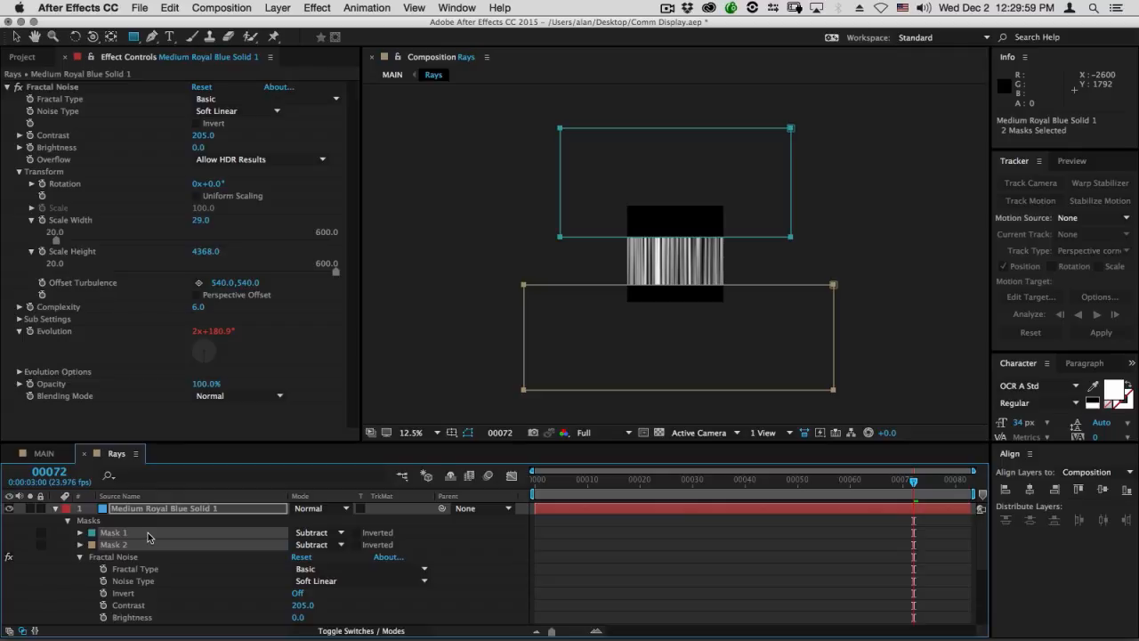
Soften the ray ends by feathering Mask 1 to 485 pixels and Mask 2 to 111 pixels.
{"action": "key", "text": "m"}
{"action": "key", "text": "m"}
{"action": "left_click", "coordinate": [223, 557]}
{"action": "left_click_drag", "start_coordinate": [310, 545], "coordinate": [484, 542]}
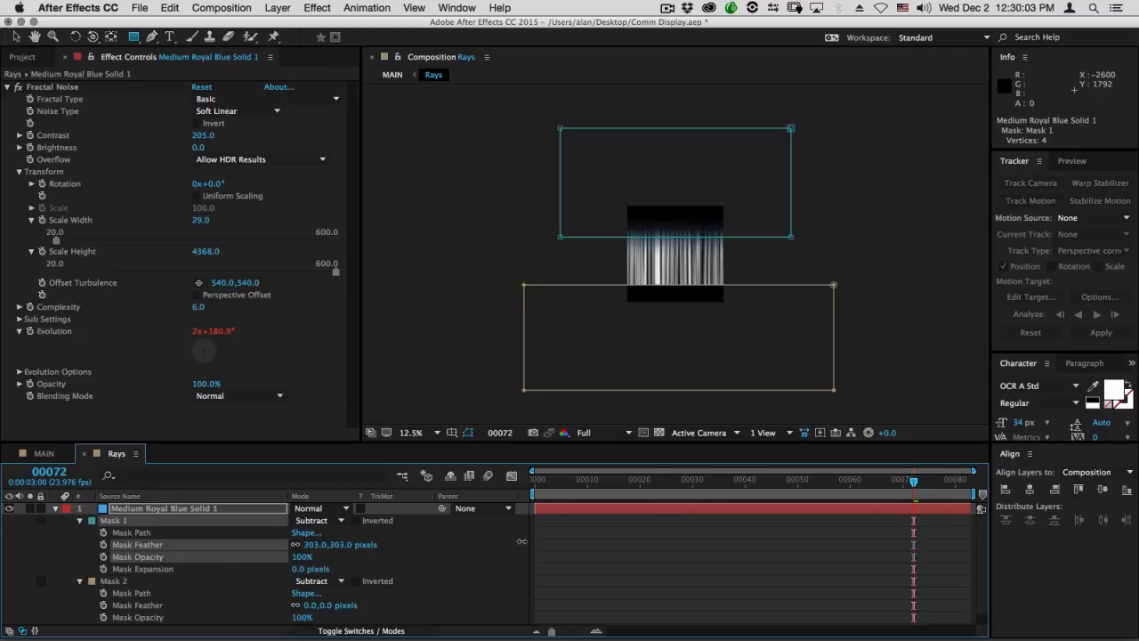
{"action": "key", "text": "period"}
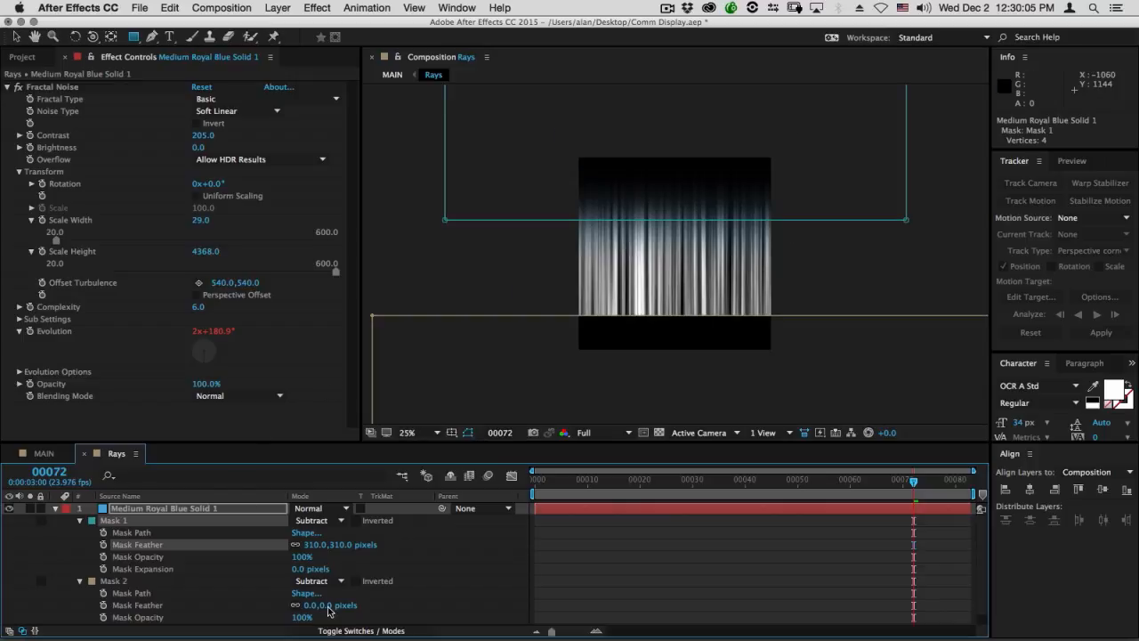
{"action": "left_click_drag", "start_coordinate": [313, 611], "coordinate": [384, 601]}
{"action": "left_click_drag", "start_coordinate": [318, 547], "coordinate": [427, 539]}
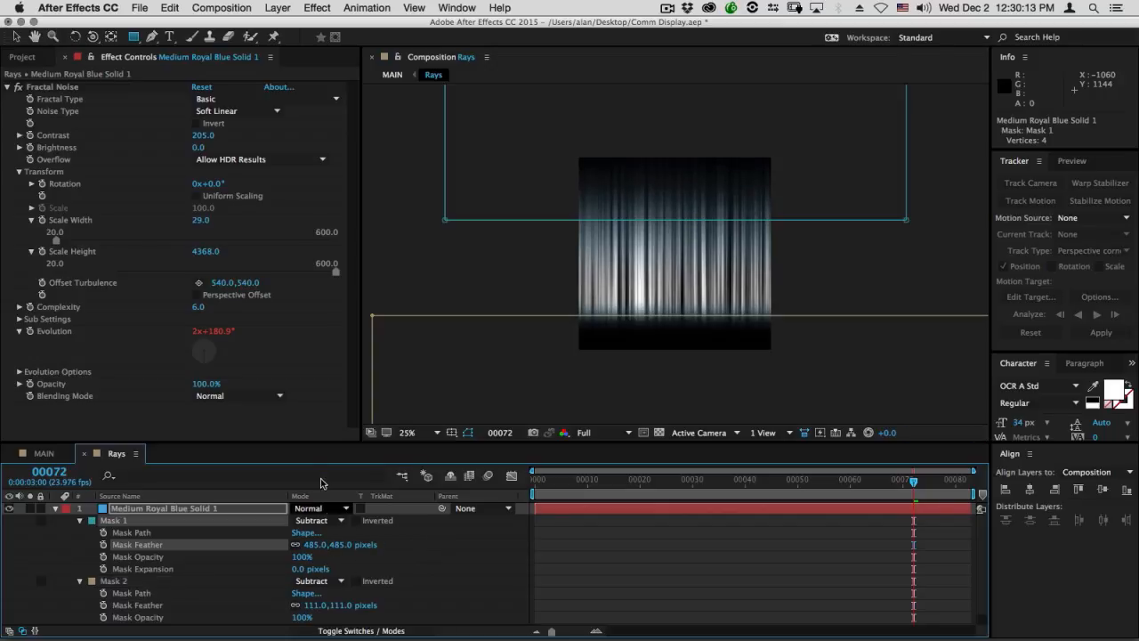
Set the mask expansion to -69 pixels for Mask 2 and -8 pixels for Mask 1, and preview the rays.
{"action": "scroll", "coordinate": [312, 594], "scroll_direction": "down", "scroll_amount": 1}
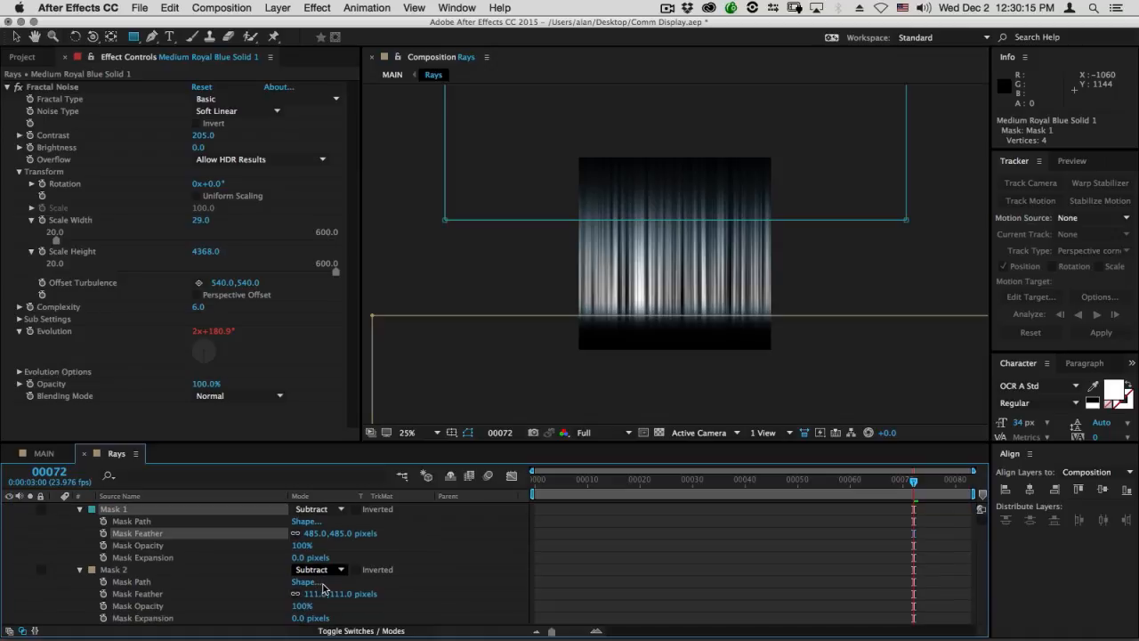
{"action": "left_click_drag", "start_coordinate": [302, 617], "coordinate": [267, 619]}
{"action": "left_click_drag", "start_coordinate": [298, 559], "coordinate": [294, 558]}
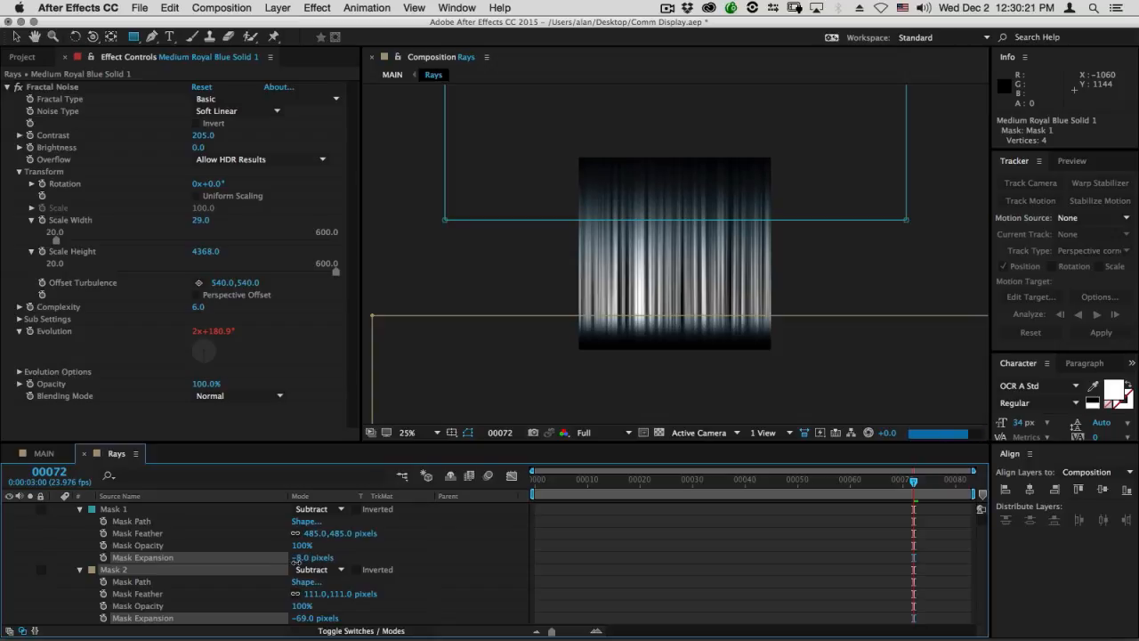
{"action": "left_click", "coordinate": [280, 509]}
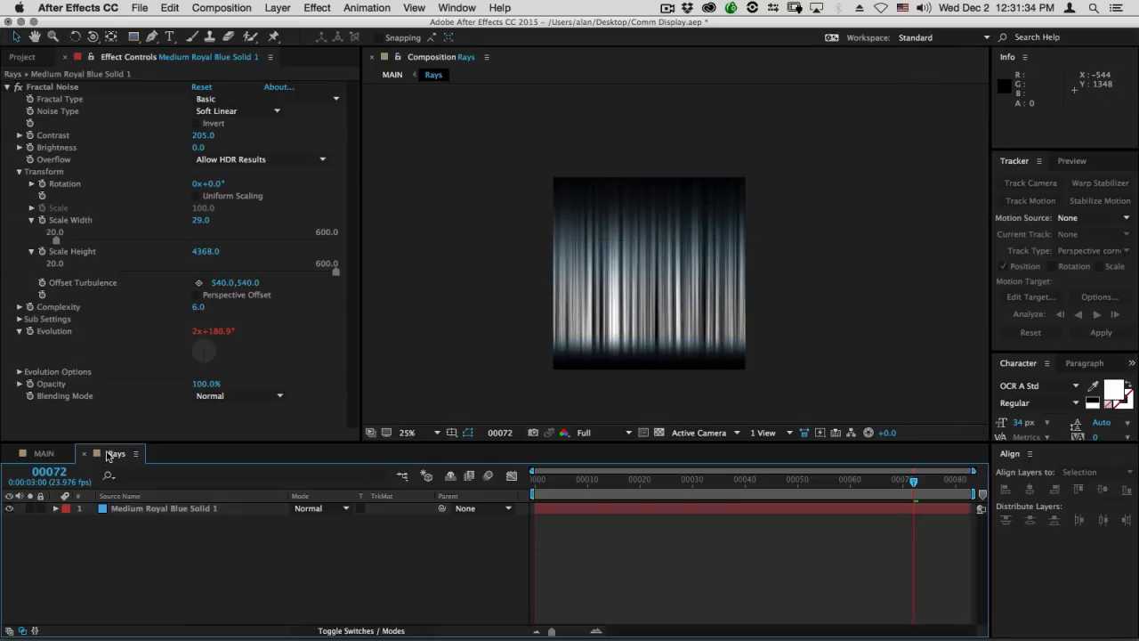
{"action": "key", "text": "space"}
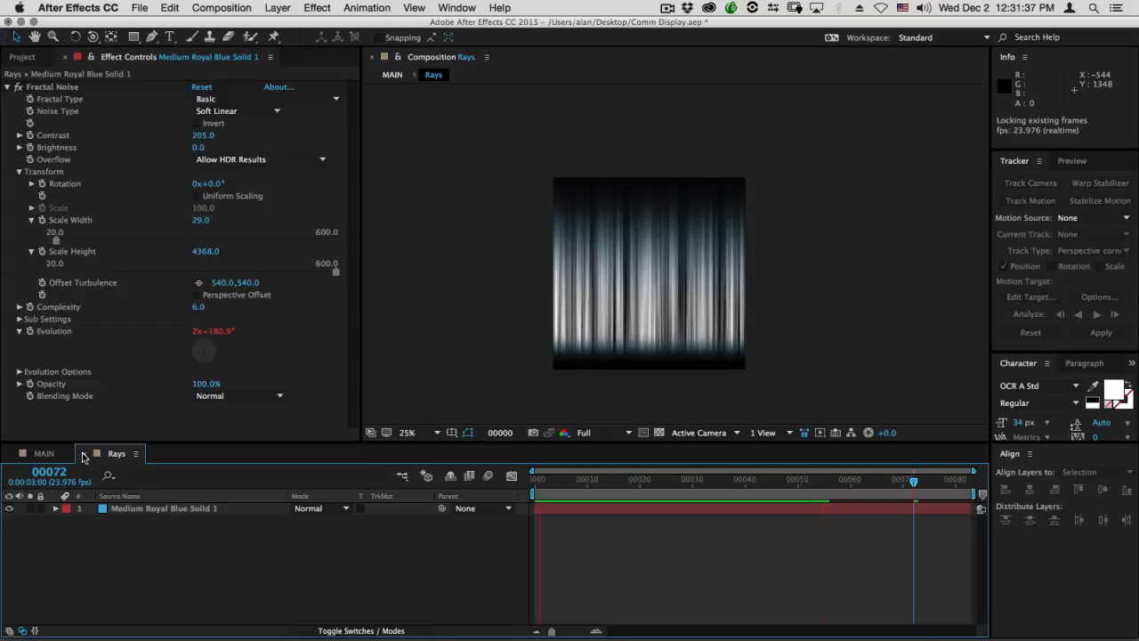
Return to the MAIN composition, hide the Panel and Rays layers and open the Screen Glow composition.
{"action": "left_click", "coordinate": [96, 456]}
{"action": "left_click", "coordinate": [9, 520]}
{"action": "left_click", "coordinate": [9, 532]}
{"action": "left_click", "coordinate": [150, 532]}
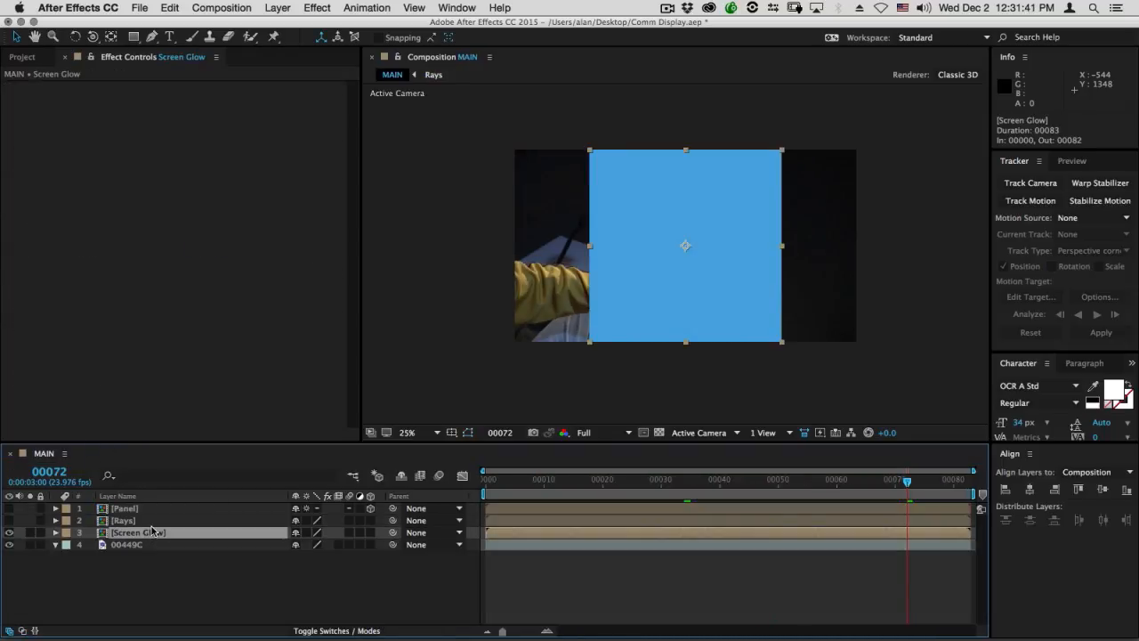
{"action": "double_click", "coordinate": [155, 532]}
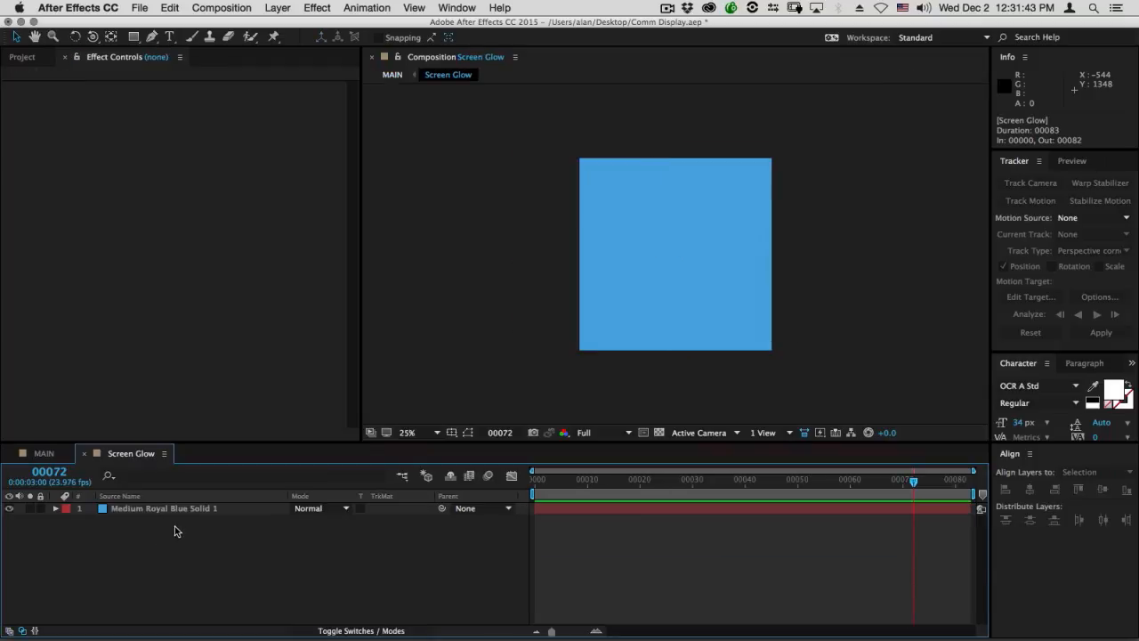
Add the Stripes composition above the solid in Screen Glow and set its blending mode to Add.
{"action": "left_click", "coordinate": [174, 512]}
{"action": "left_click", "coordinate": [20, 57]}
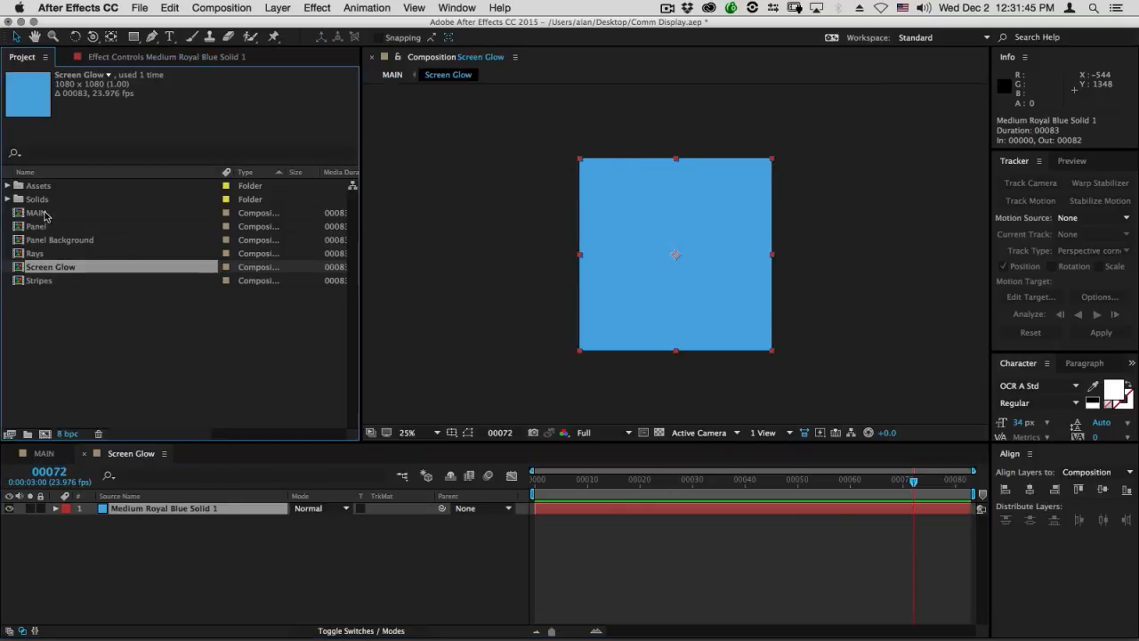
{"action": "left_click_drag", "start_coordinate": [40, 281], "coordinate": [148, 510]}
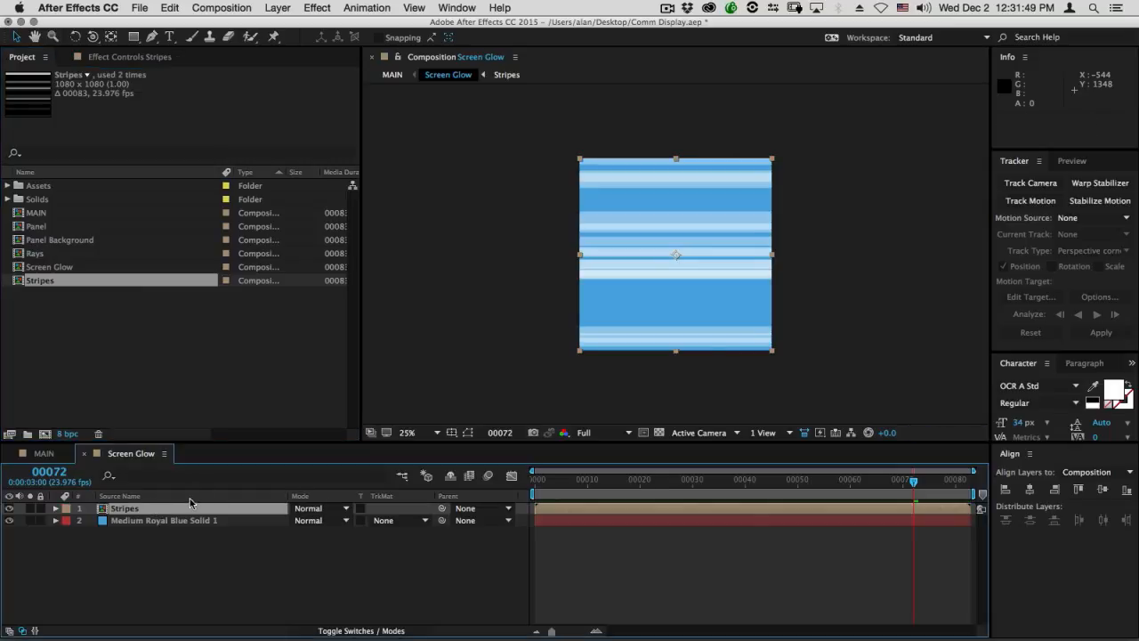
{"action": "left_click", "coordinate": [302, 509]}
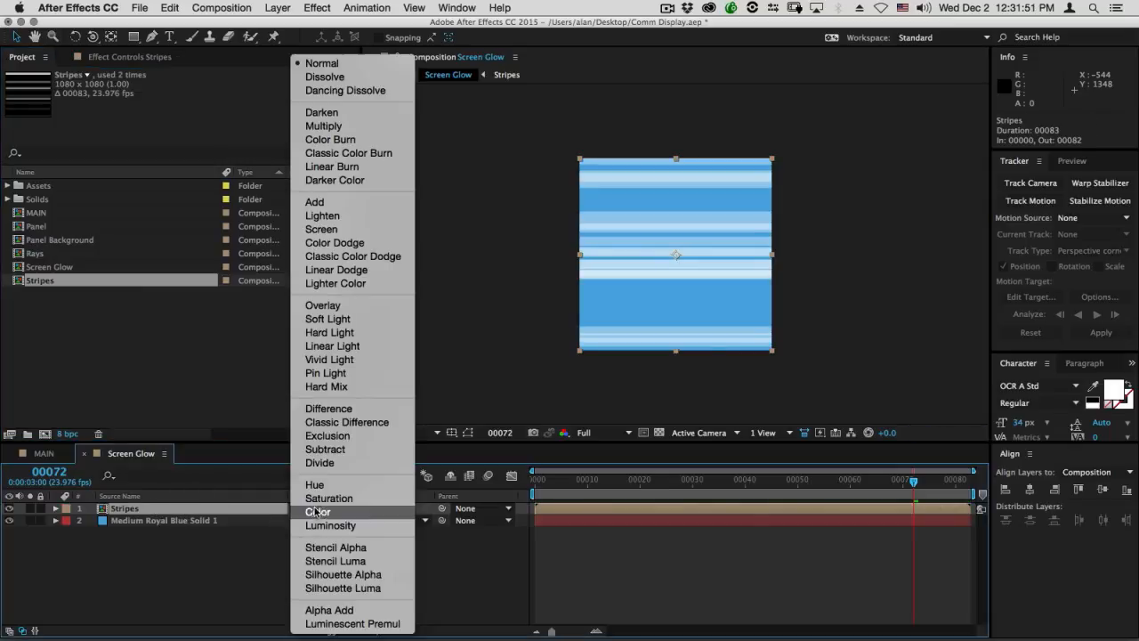
{"action": "left_click", "coordinate": [356, 203]}
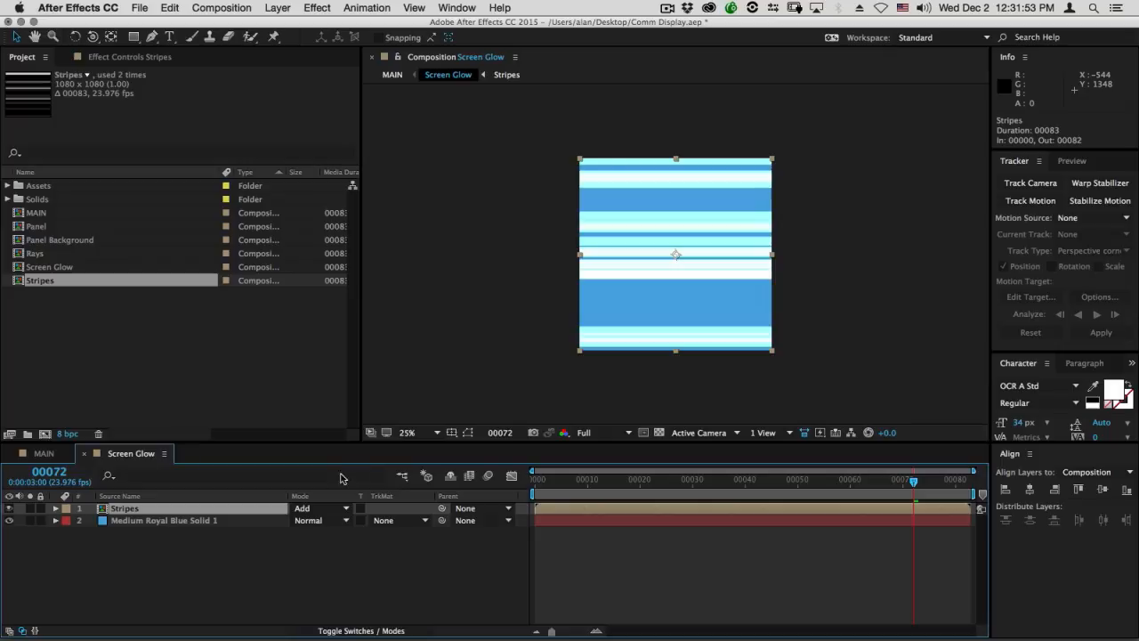
Lower the Stripes layer's opacity to 53% and preview the Screen Glow animation.
{"action": "key", "text": "t"}
{"action": "left_click_drag", "start_coordinate": [302, 525], "coordinate": [275, 525]}
{"action": "key", "text": "space"}
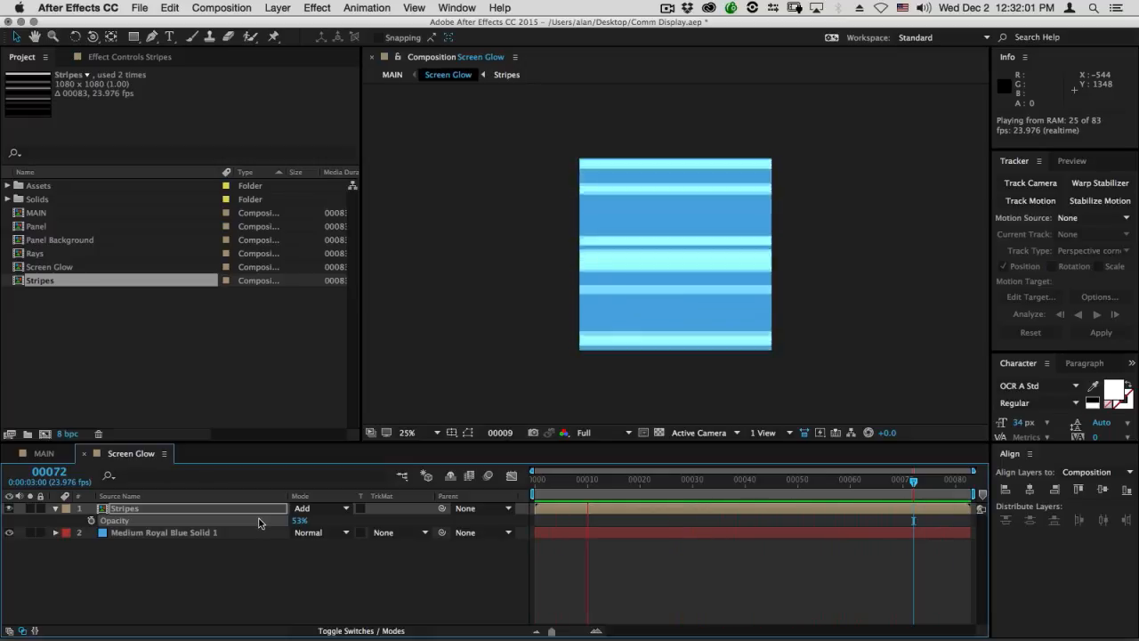
{"action": "key", "text": "space"}
Go back to the MAIN composition and make the Rays and Panel layers visible again.
{"action": "left_click", "coordinate": [83, 454]}
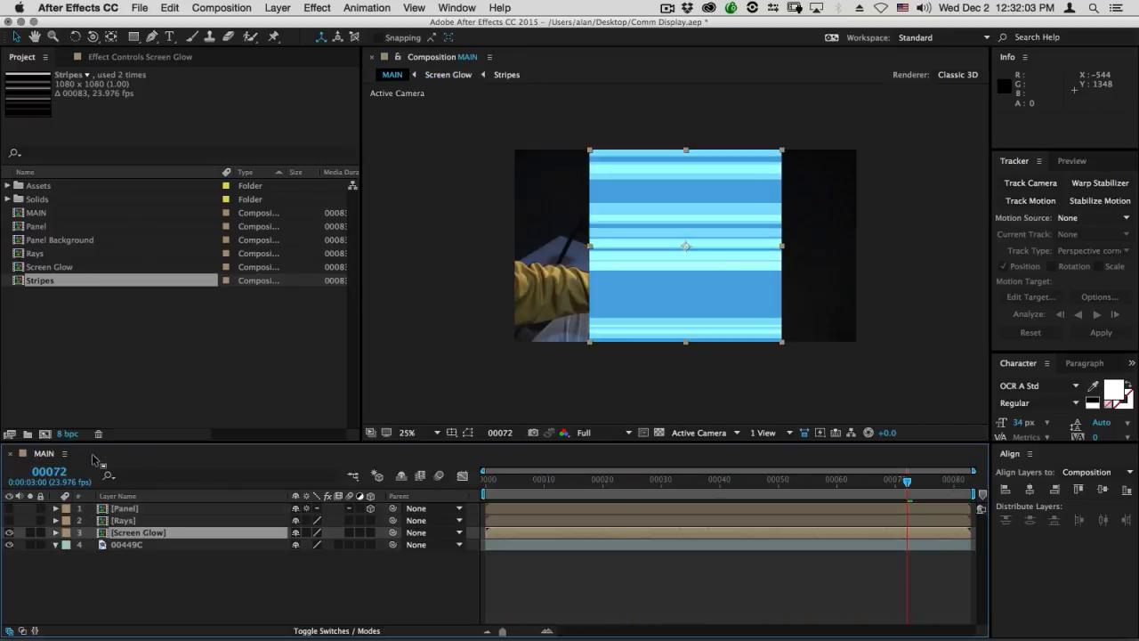
{"action": "left_click", "coordinate": [10, 521]}
{"action": "left_click", "coordinate": [10, 509]}
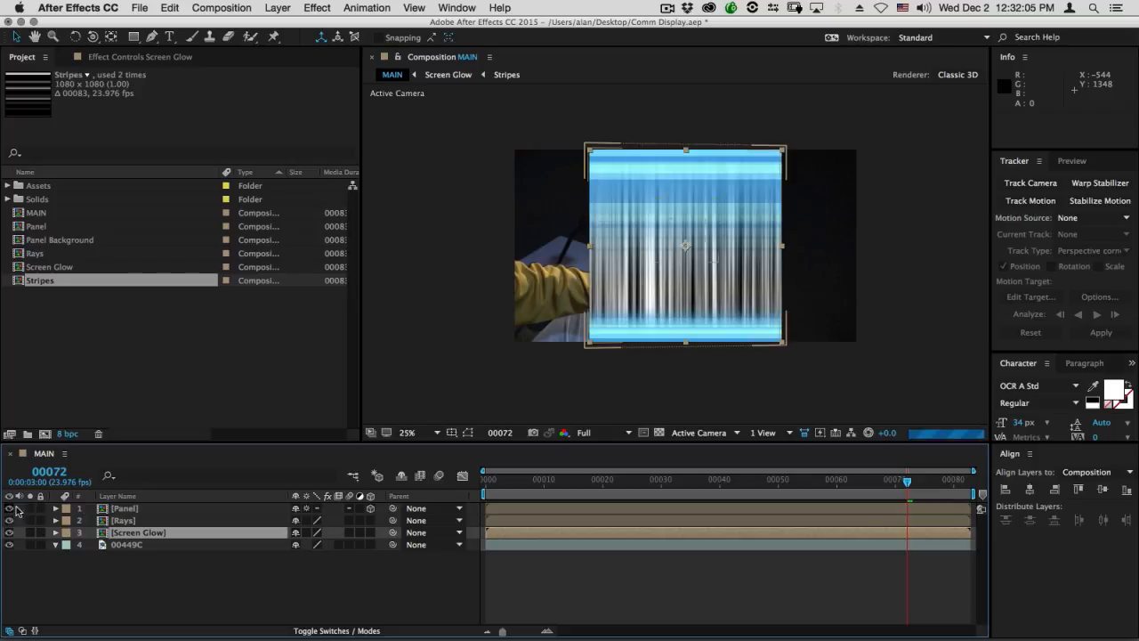
Scale the Panel, Rays and Screen Glow layers together to 45%.
{"action": "left_click", "coordinate": [125, 508]}
{"action": "left_click", "coordinate": [149, 532], "text": "shift"}
{"action": "key", "text": "s"}
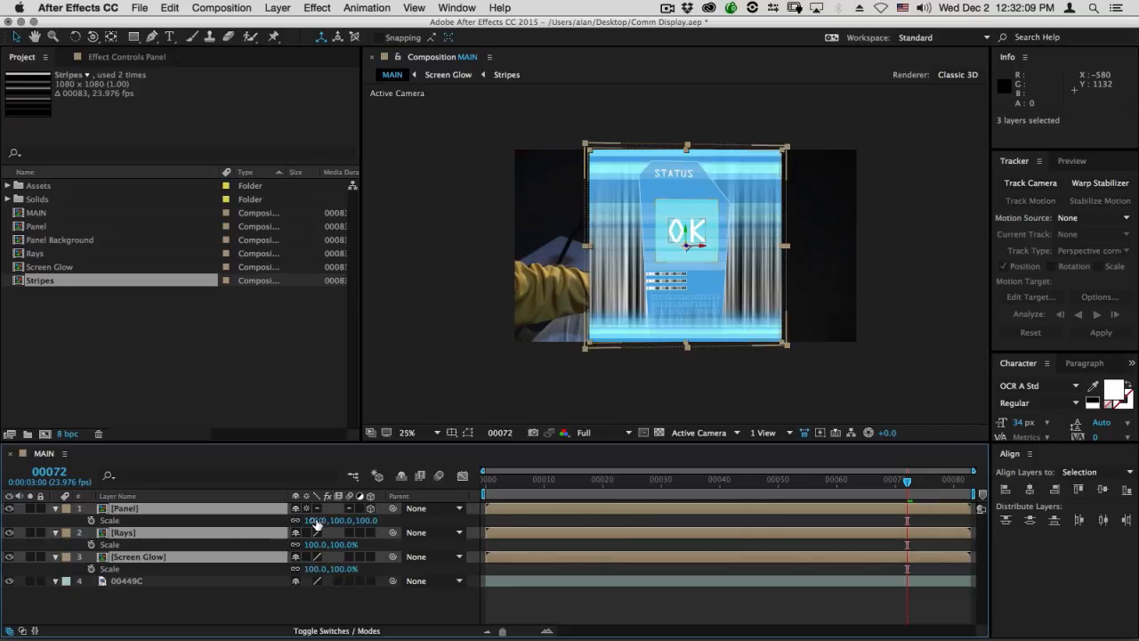
{"action": "left_click_drag", "start_coordinate": [318, 525], "coordinate": [267, 525]}
{"action": "left_click", "coordinate": [216, 600]}
Spread the elements apart, moving Screen Glow left to 400, 540 and Panel right to about 1547, 540, with Rays between them.
{"action": "left_click", "coordinate": [138, 556]}
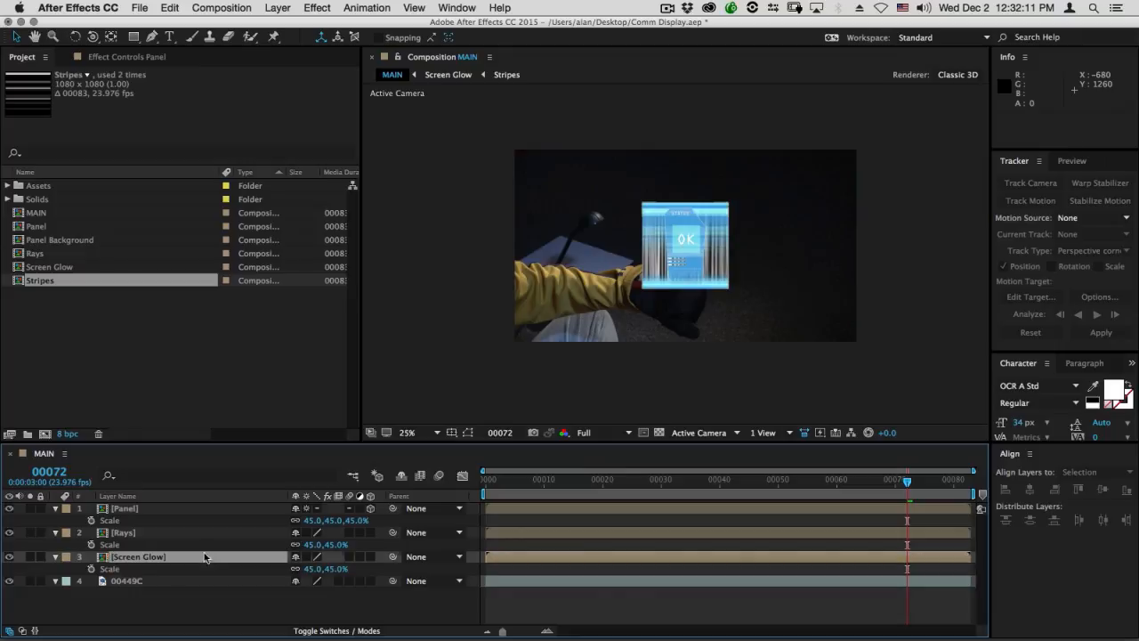
{"action": "left_click_drag", "start_coordinate": [664, 278], "coordinate": [565, 278]}
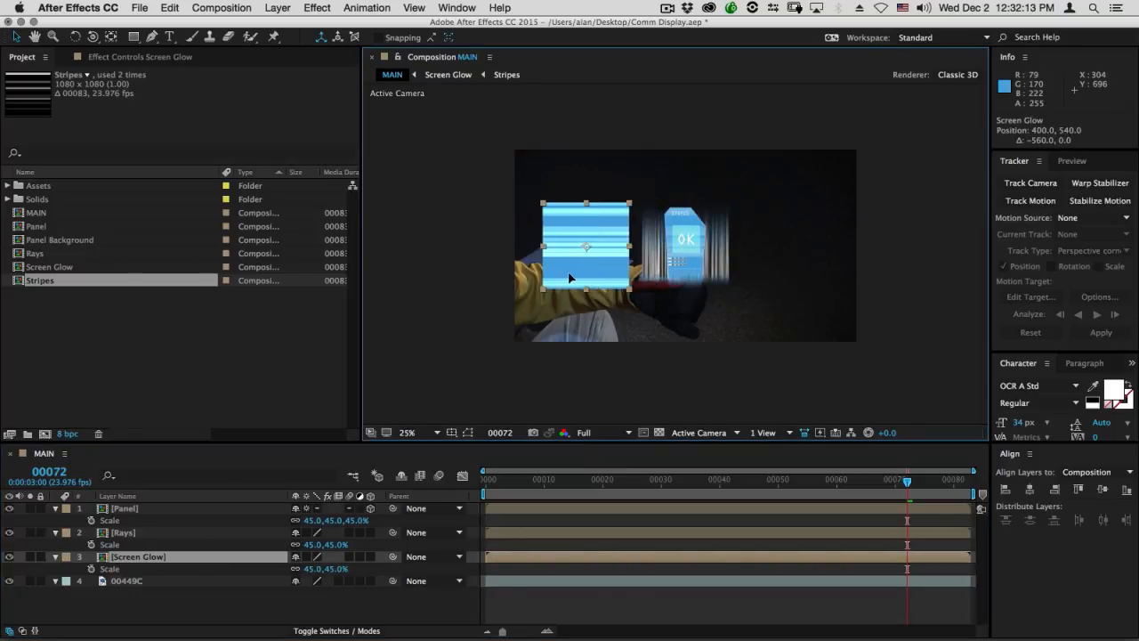
{"action": "left_click", "coordinate": [140, 508]}
{"action": "left_click_drag", "start_coordinate": [702, 283], "coordinate": [798, 283]}
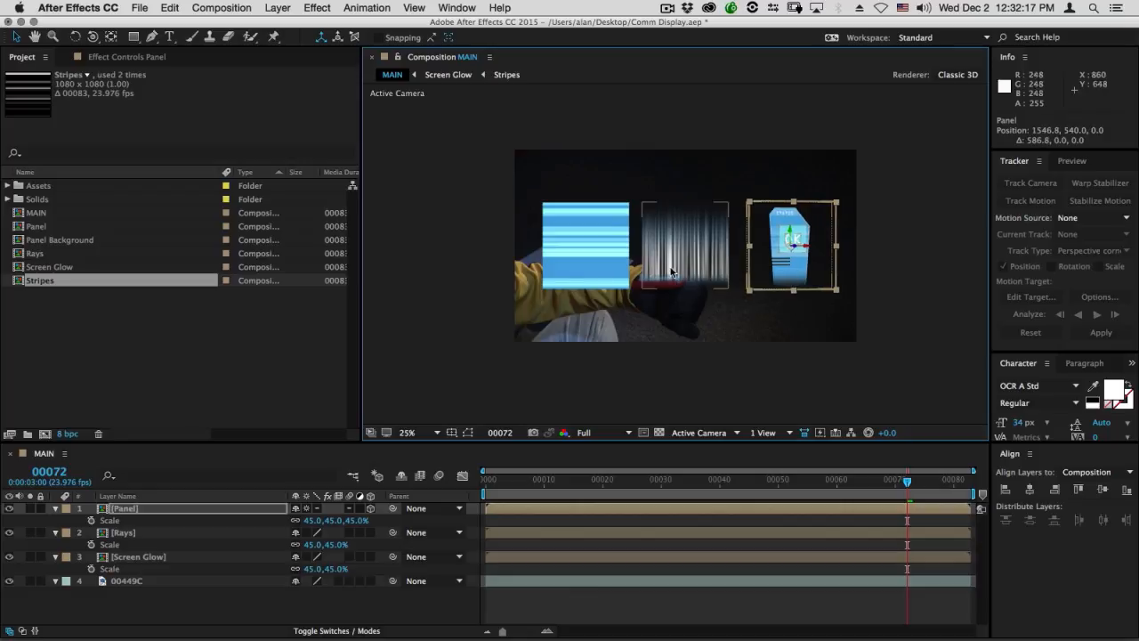
{"action": "key", "text": "period"}
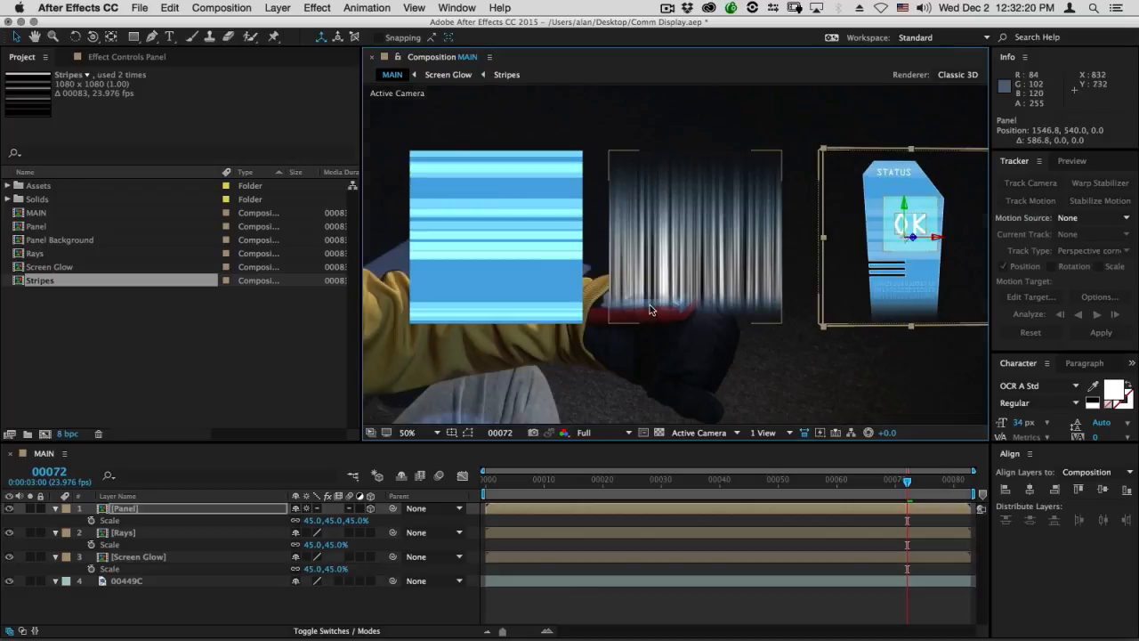